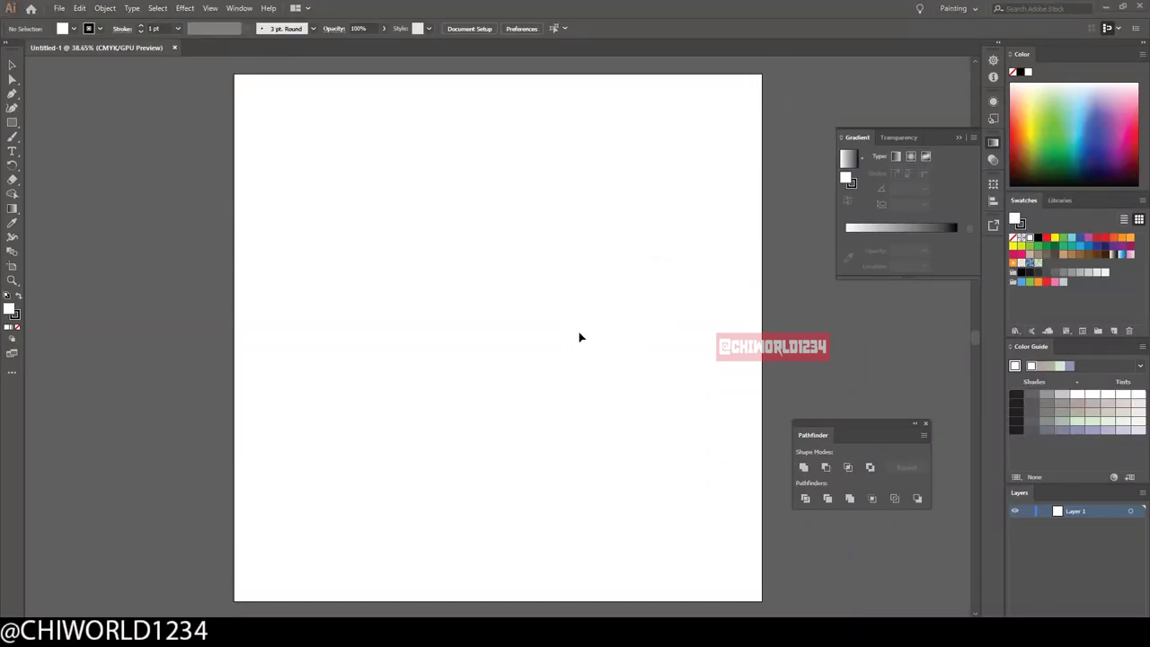
# - Place the bearded man's portrait photo, leave isolation mode and confirm the calligraphic brush settings
pyautogui.click(579, 336)
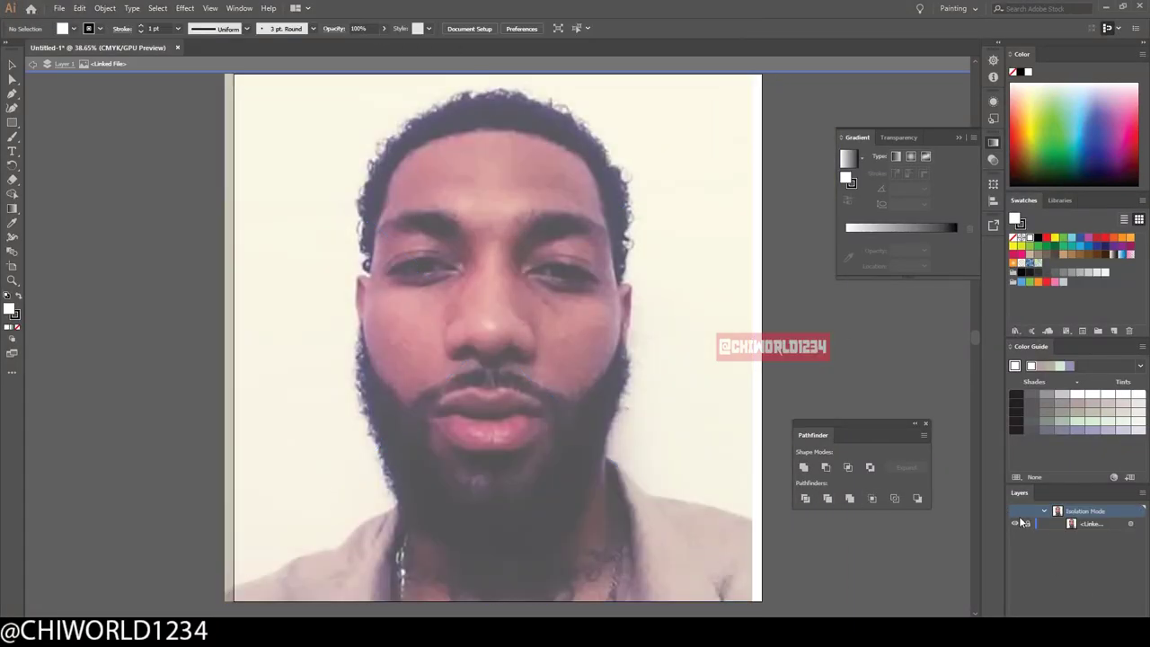
pyautogui.doubleClick(114, 111)
pyautogui.doubleClick(12, 136)
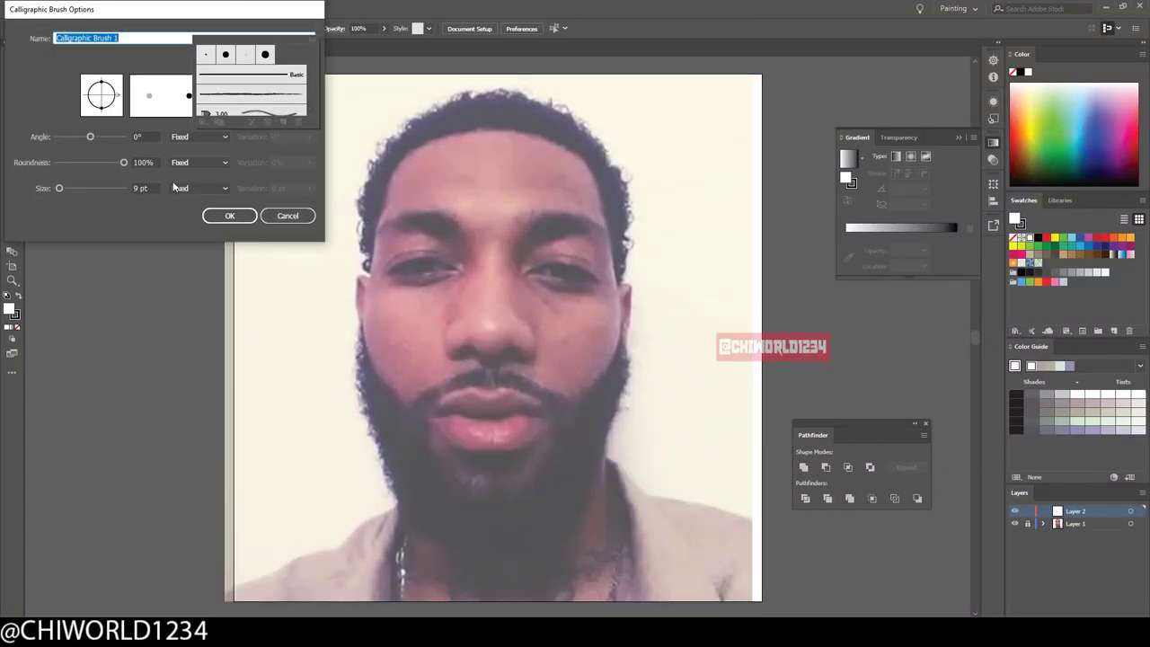
pyautogui.click(225, 215)
# - Set the calligraphic brush stroke weight to 0.75 pt
pyautogui.click(177, 28)
pyautogui.moveTo(167, 226)
pyautogui.mouseDown()
pyautogui.moveTo(163, 286)
pyautogui.moveTo(388, 260)
pyautogui.mouseUp()
pyautogui.click(194, 68)
pyautogui.hotkey('ctrl', '1')
# - Trace the upper outline of the eyes and the sides and base of the nose
pyautogui.moveTo(580, 270)
pyautogui.mouseDown()
pyautogui.moveTo(628, 248)
pyautogui.moveTo(750, 289)
pyautogui.mouseUp()
pyautogui.hotkey('ctrl', '=')
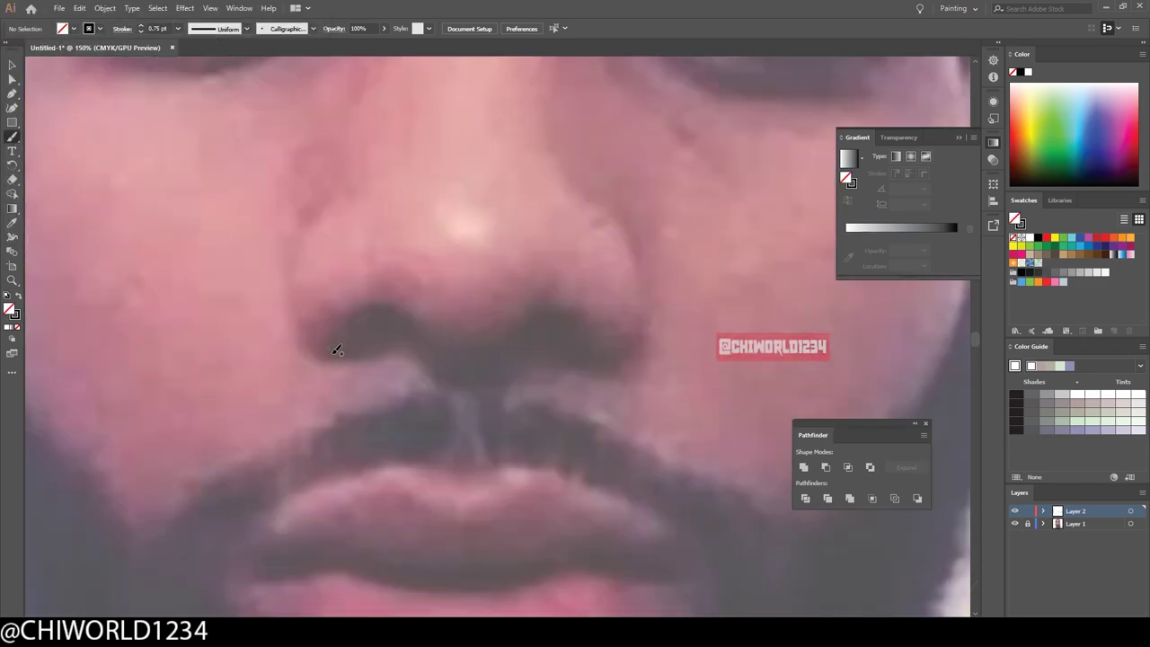
pyautogui.moveTo(314, 204)
pyautogui.mouseDown()
pyautogui.moveTo(357, 355)
pyautogui.moveTo(415, 332)
pyautogui.mouseUp()
pyautogui.moveTo(411, 355); pyautogui.dragTo(581, 340)
pyautogui.moveTo(570, 361); pyautogui.dragTo(618, 221)
# - Trace the lips and the left and right cheek contours
pyautogui.hotkey('ctrl', '0')
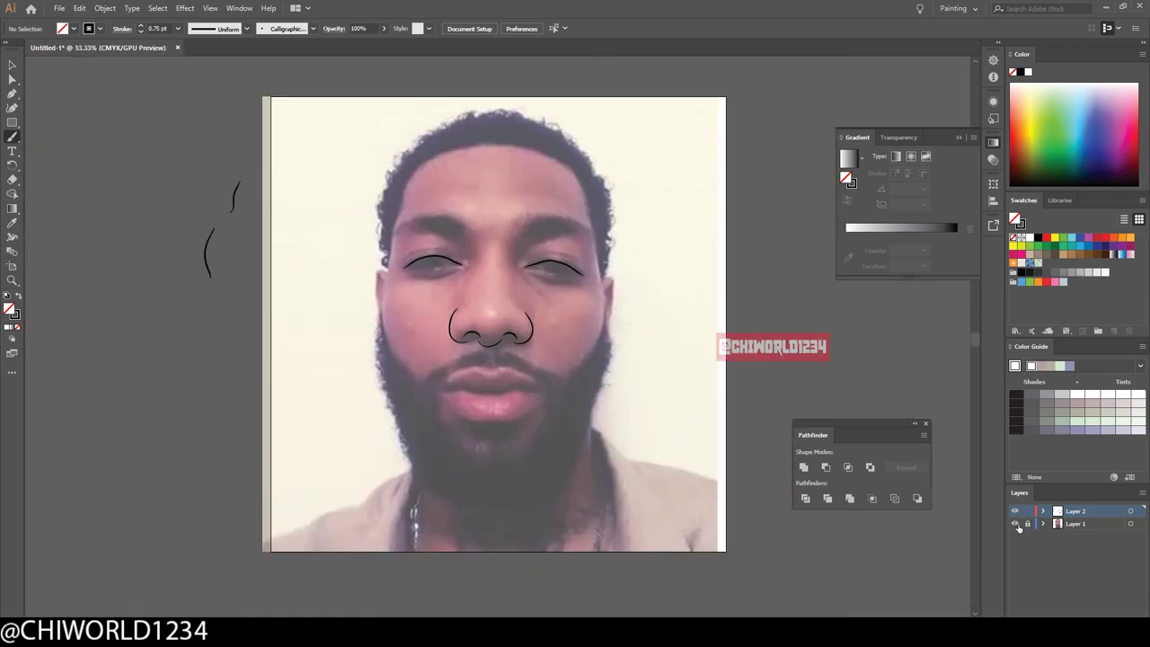
pyautogui.hotkey('ctrl', '1')
pyautogui.moveTo(316, 418)
pyautogui.mouseDown()
pyautogui.moveTo(626, 423)
pyautogui.moveTo(617, 386)
pyautogui.moveTo(636, 442)
pyautogui.mouseUp()
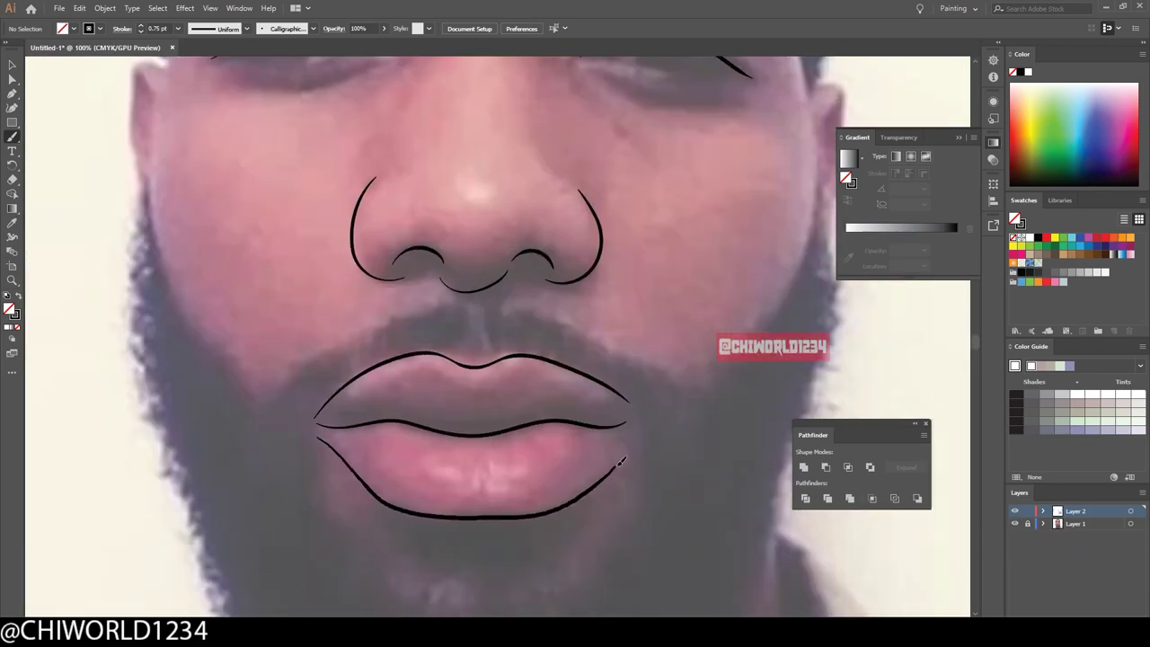
pyautogui.hotkey('ctrl', '-')
pyautogui.moveTo(262, 422); pyautogui.dragTo(308, 190)
pyautogui.moveTo(712, 440); pyautogui.dragTo(683, 166)
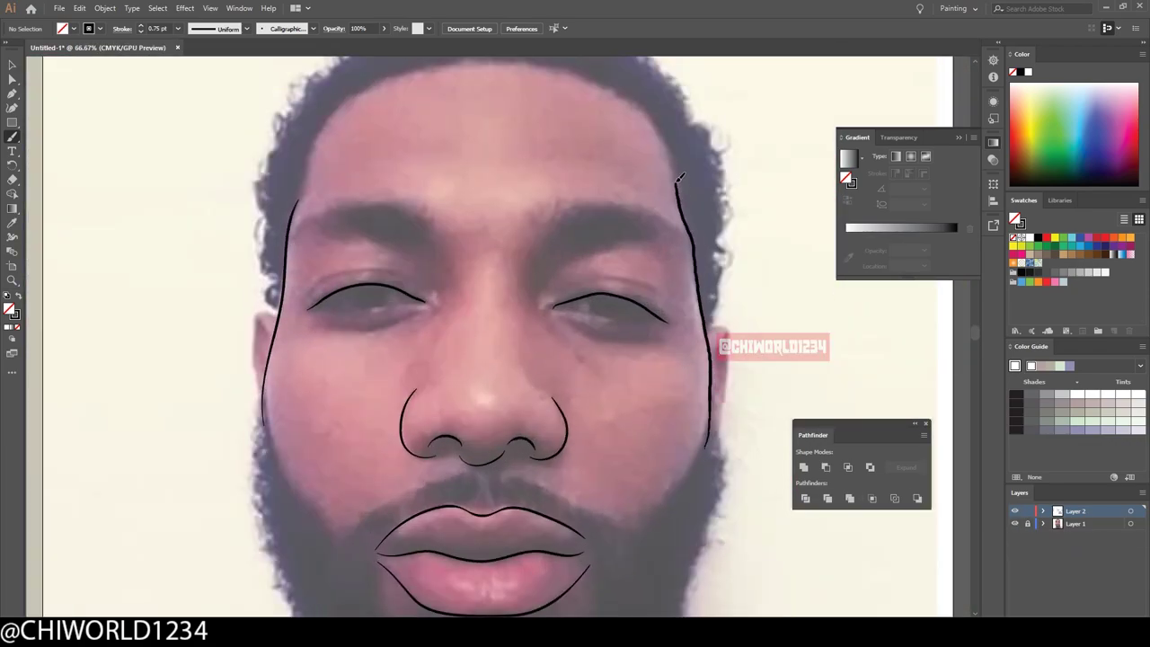
# - Draw the lower lids of both eyes and the right eye's lid outline
pyautogui.hotkey('ctrl', '0')
pyautogui.hotkey('ctrl', '=')
pyautogui.hotkey('ctrl', '=')
pyautogui.hotkey('ctrl', '=')
pyautogui.moveTo(305, 348); pyautogui.dragTo(626, 339)
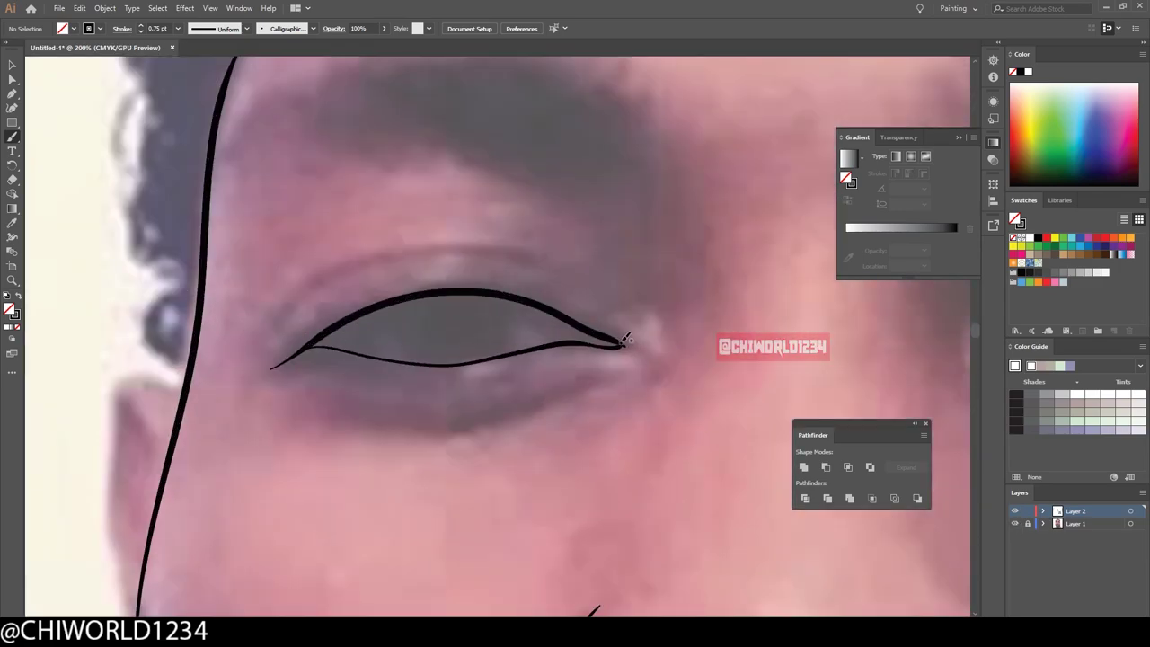
pyautogui.hotkey('ctrl', '0')
pyautogui.hotkey('ctrl', '=')
pyautogui.hotkey('ctrl', '=')
pyautogui.hotkey('ctrl', '=')
pyautogui.moveTo(351, 352)
pyautogui.mouseDown()
pyautogui.moveTo(686, 401)
pyautogui.moveTo(650, 388)
pyautogui.mouseUp()
pyautogui.hotkey('ctrl', '-')
pyautogui.hotkey('ctrl', '-')
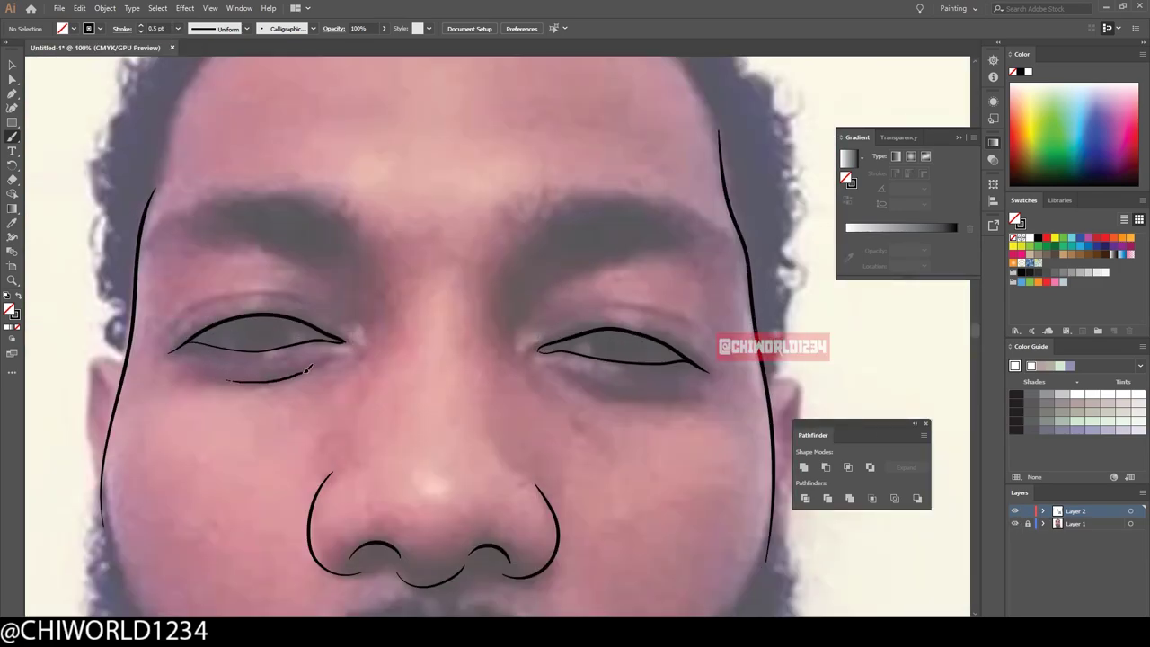
pyautogui.moveTo(559, 364); pyautogui.dragTo(664, 391)
# - Add two crease lines above the eye
pyautogui.hotkey('ctrl', '0')
pyautogui.hotkey('ctrl', '=')
pyautogui.hotkey('ctrl', '=')
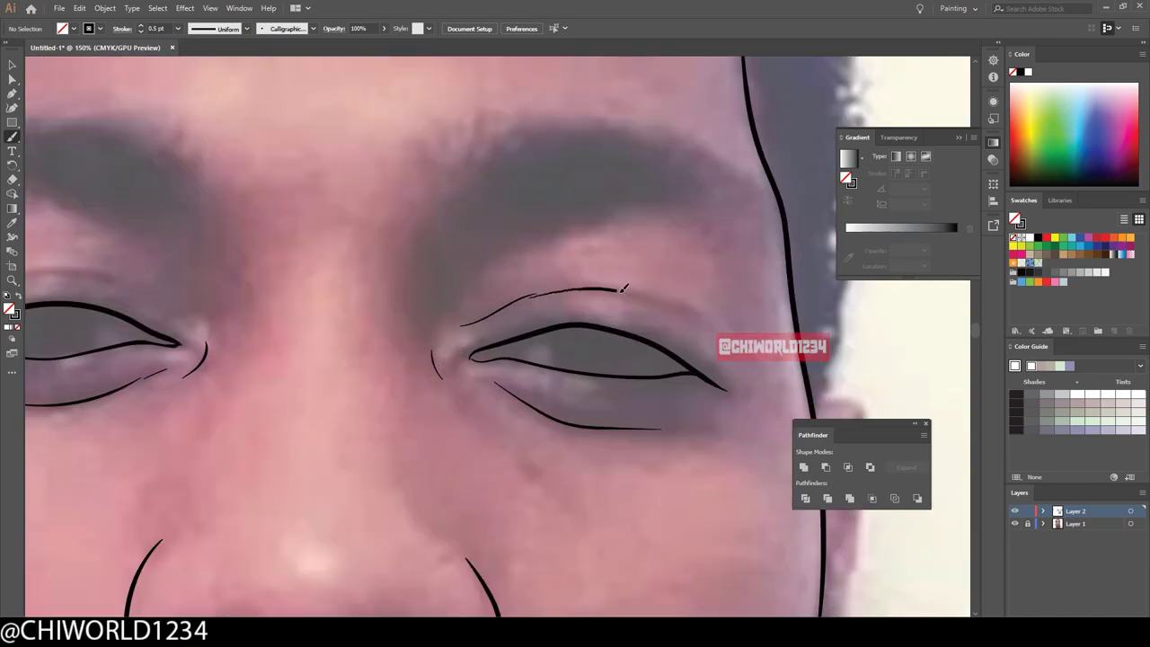
pyautogui.hotkey('ctrl', '=')
pyautogui.hotkey('ctrl', '=')
pyautogui.hscroll(-5, 268, 308)
pyautogui.moveTo(268, 308); pyautogui.dragTo(304, 281)
pyautogui.moveTo(295, 287); pyautogui.dragTo(503, 294)
# - Draw the left and right ears, then swap black to the fill colour
pyautogui.hotkey('ctrl', '0')
pyautogui.hotkey('ctrl', '=')
pyautogui.hotkey('ctrl', '=')
pyautogui.hotkey('ctrl', '=')
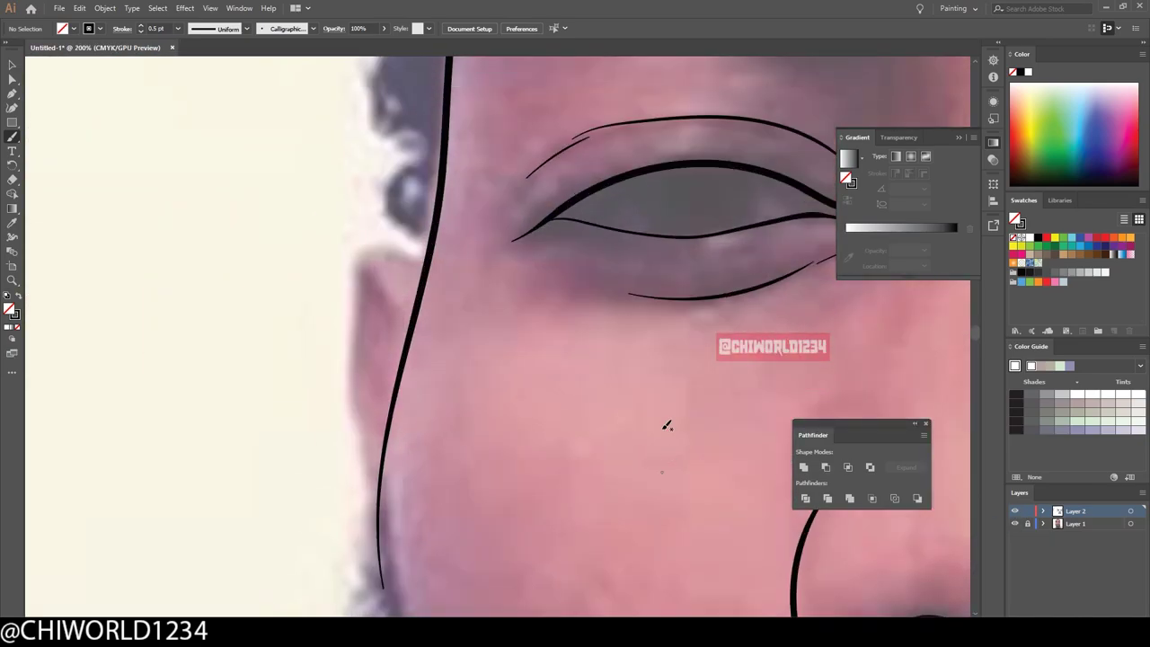
pyautogui.moveTo(374, 492); pyautogui.dragTo(420, 247)
pyautogui.hotkey('ctrl', '0')
pyautogui.hotkey('ctrl', '=')
pyautogui.hotkey('ctrl', '=')
pyautogui.hotkey('ctrl', '=')
pyautogui.moveTo(518, 194); pyautogui.dragTo(557, 503)
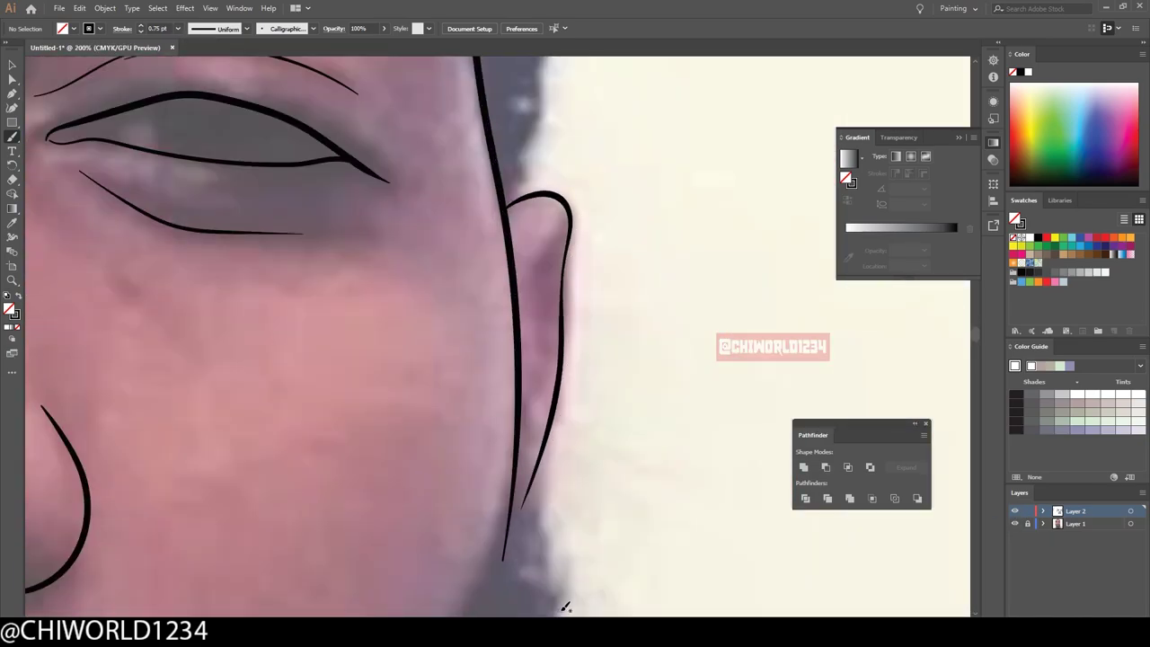
pyautogui.hotkey('ctrl', '0')
pyautogui.scroll(2, 360, 268)
pyautogui.hotkey('shift', 'x')
pyautogui.scroll(5, 488, 328)
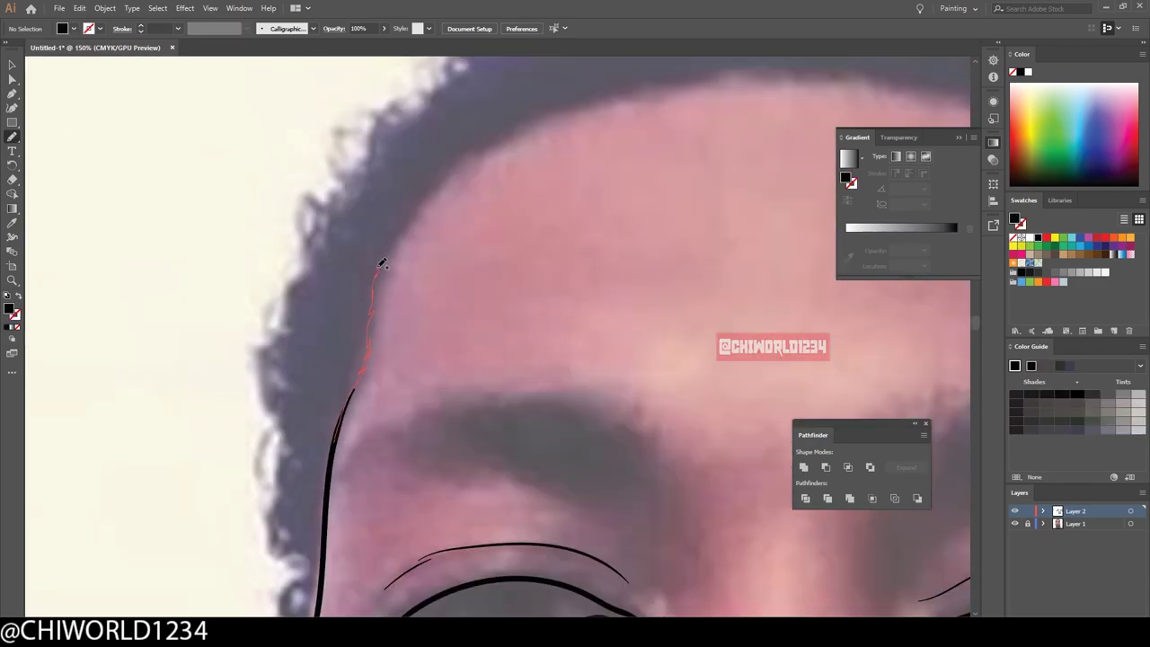
# - Paint black hair along the left temple with the Blob Brush
pyautogui.moveTo(284, 431); pyautogui.dragTo(280, 434)
pyautogui.hotkey('ctrl', '=')
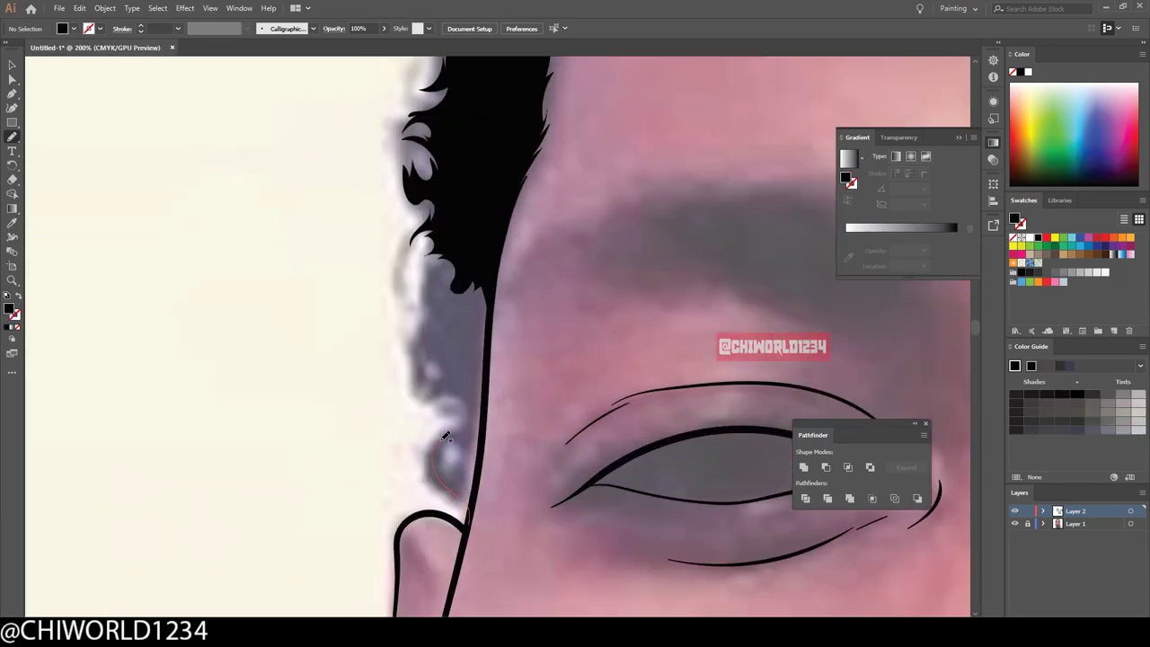
pyautogui.moveTo(449, 292); pyautogui.dragTo(447, 297)
pyautogui.hotkey('ctrl', '-')
pyautogui.hotkey('ctrl', '-')
pyautogui.hotkey('ctrl', '-')
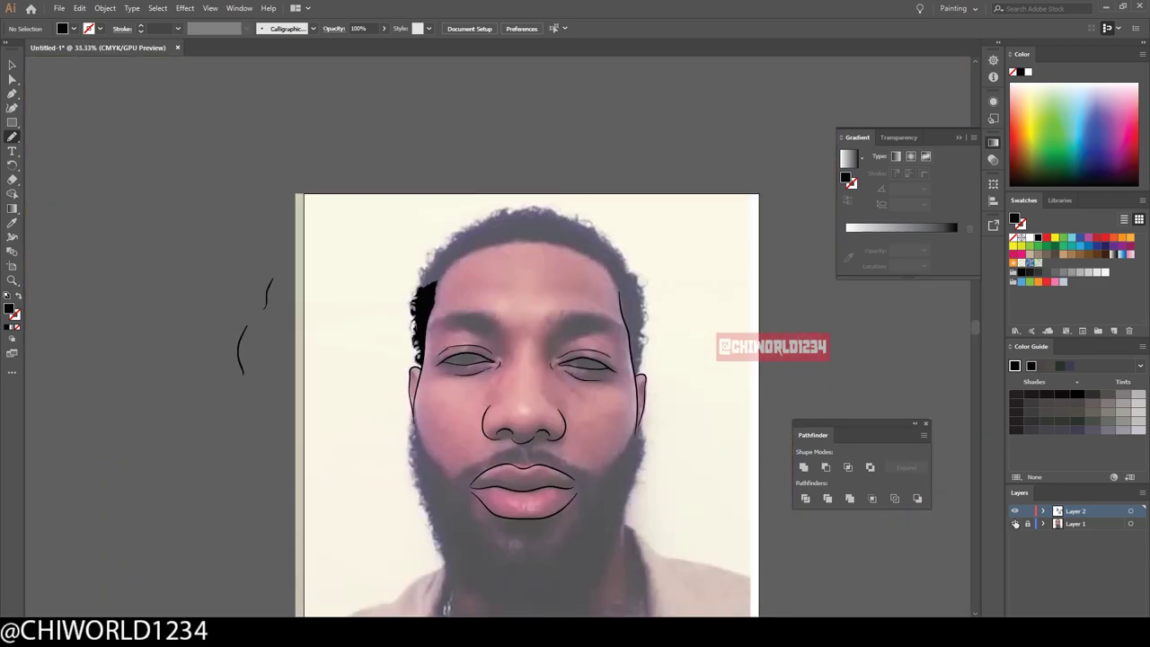
# - Paint the black hairline across the forehead
pyautogui.hotkey('ctrl', '=')
pyautogui.hotkey('ctrl', '=')
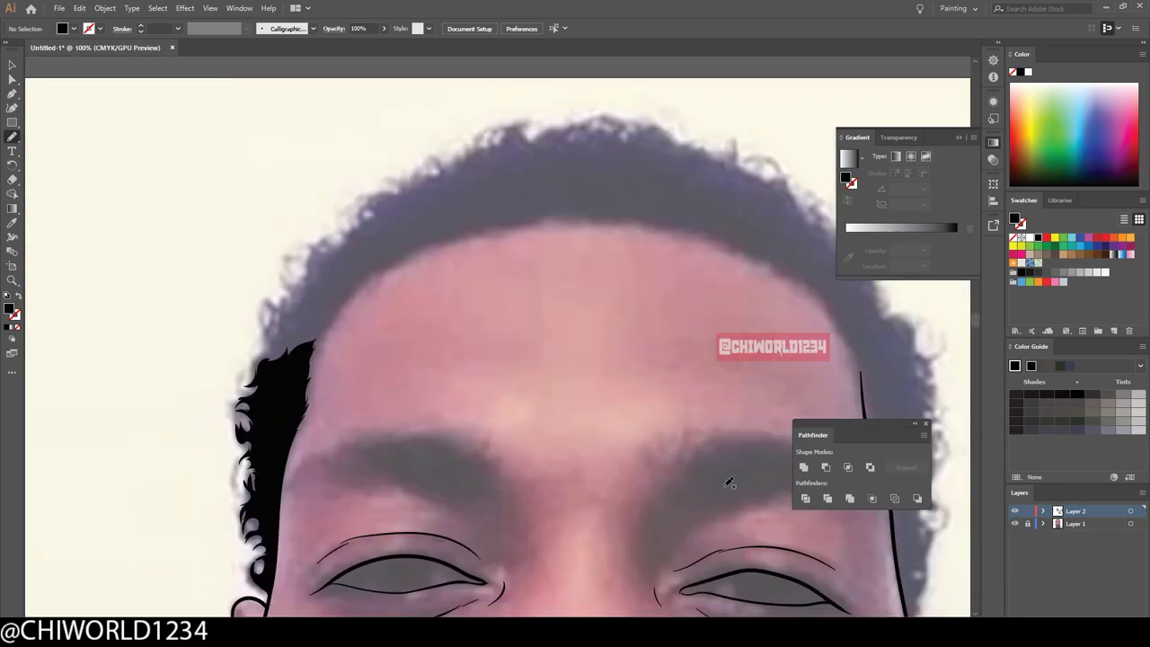
pyautogui.moveTo(487, 230); pyautogui.dragTo(486, 231)
pyautogui.hotkey('ctrl', '-')
pyautogui.hotkey('ctrl', '-')
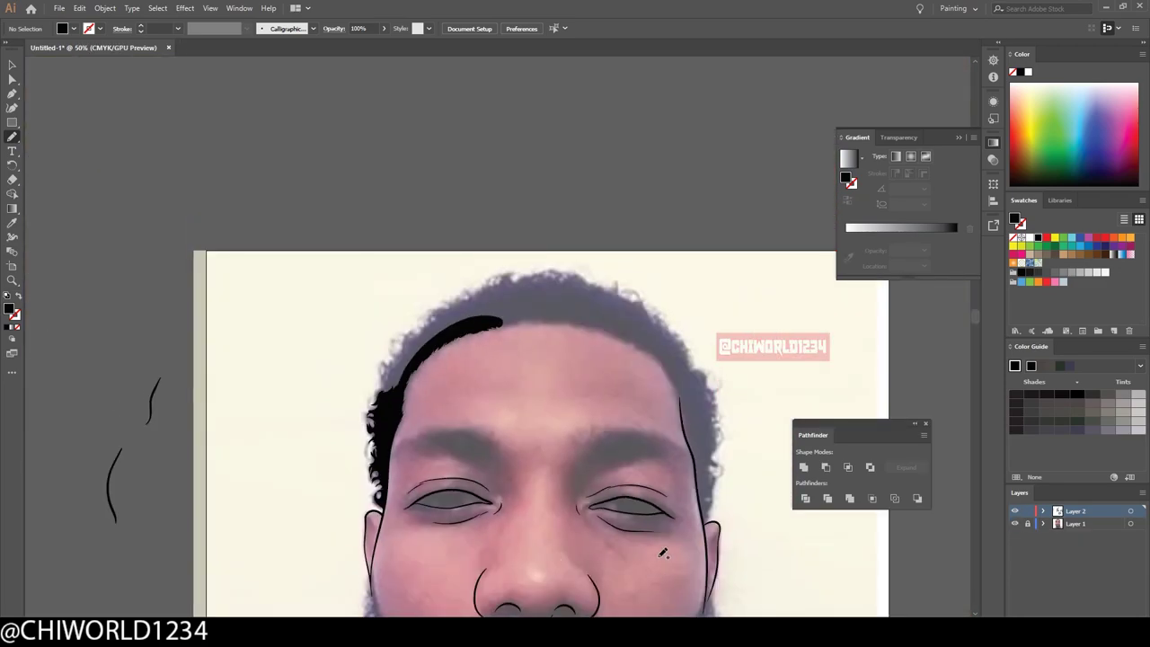
pyautogui.hotkey('ctrl', '=')
pyautogui.hotkey('ctrl', '=')
pyautogui.hotkey('ctrl', '=')
pyautogui.moveTo(715, 272); pyautogui.dragTo(465, 270)
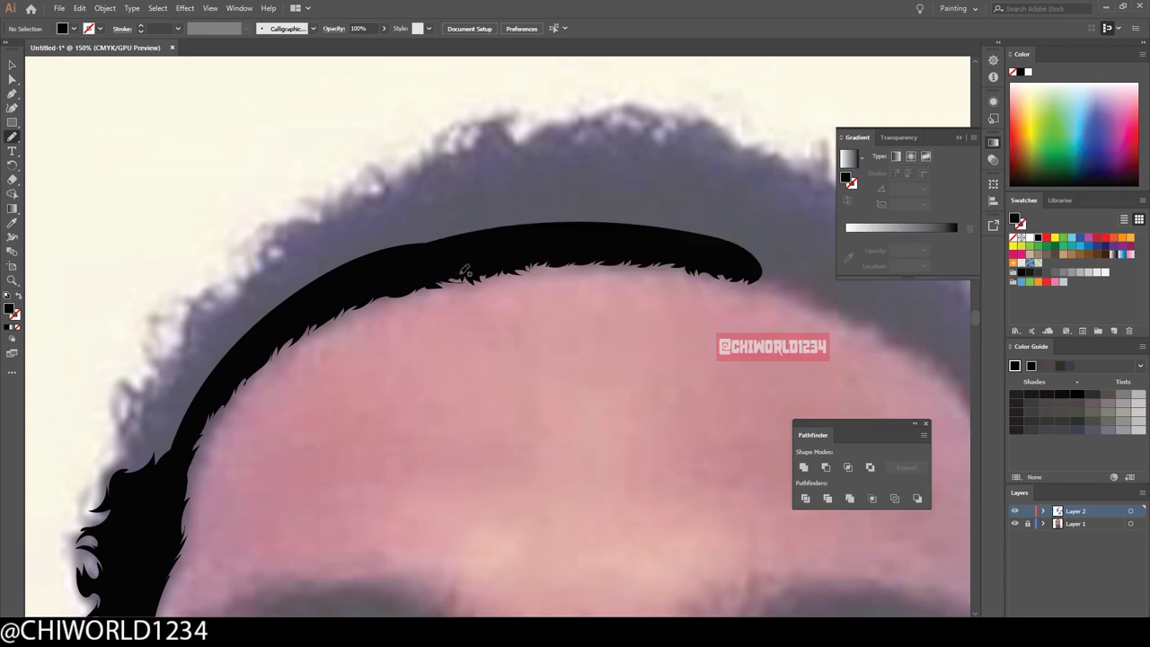
pyautogui.hotkey('ctrl', '-')
pyautogui.hotkey('ctrl', '=')
# - Fill black hair down the right temple
pyautogui.moveTo(700, 465); pyautogui.dragTo(685, 410)
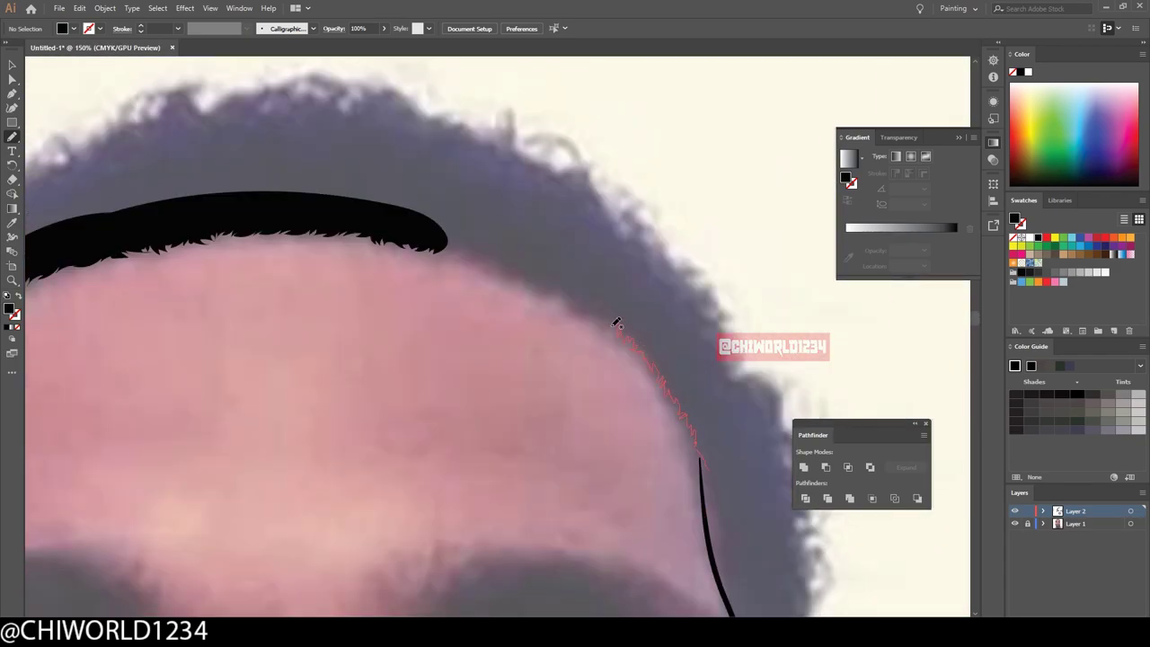
pyautogui.moveTo(507, 272); pyautogui.dragTo(438, 236)
pyautogui.hotkey('ctrl', '-')
pyautogui.hotkey('ctrl', '-')
pyautogui.hotkey('ctrl', '-')
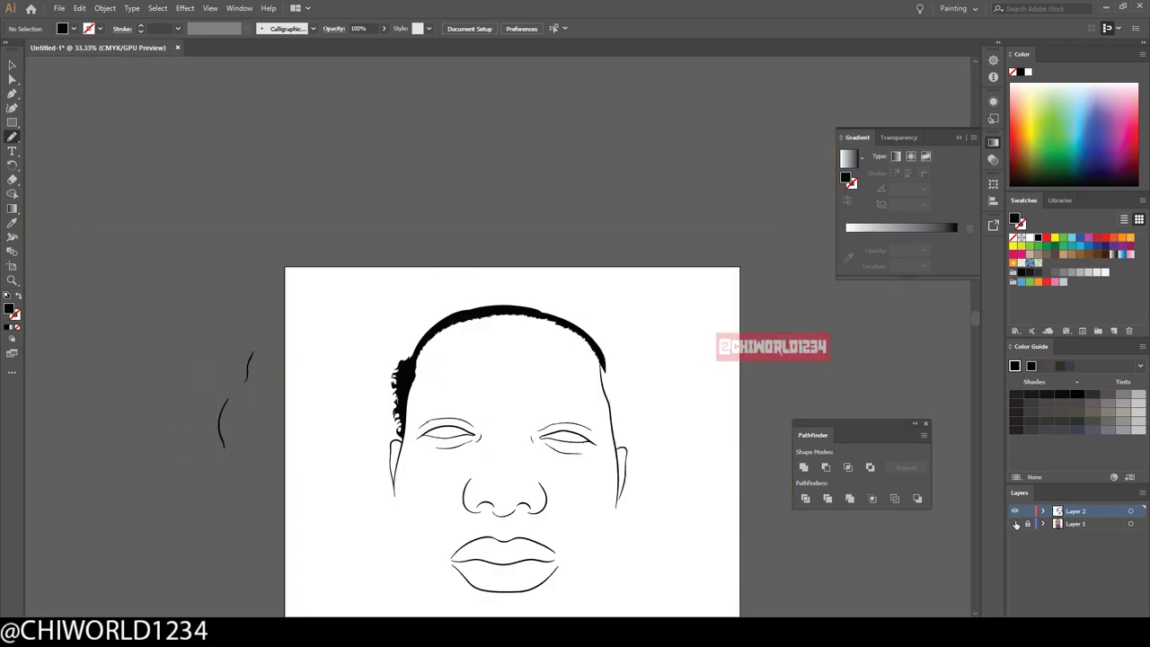
pyautogui.hotkey('ctrl', '=')
pyautogui.hotkey('ctrl', '=')
pyautogui.hotkey('ctrl', '=')
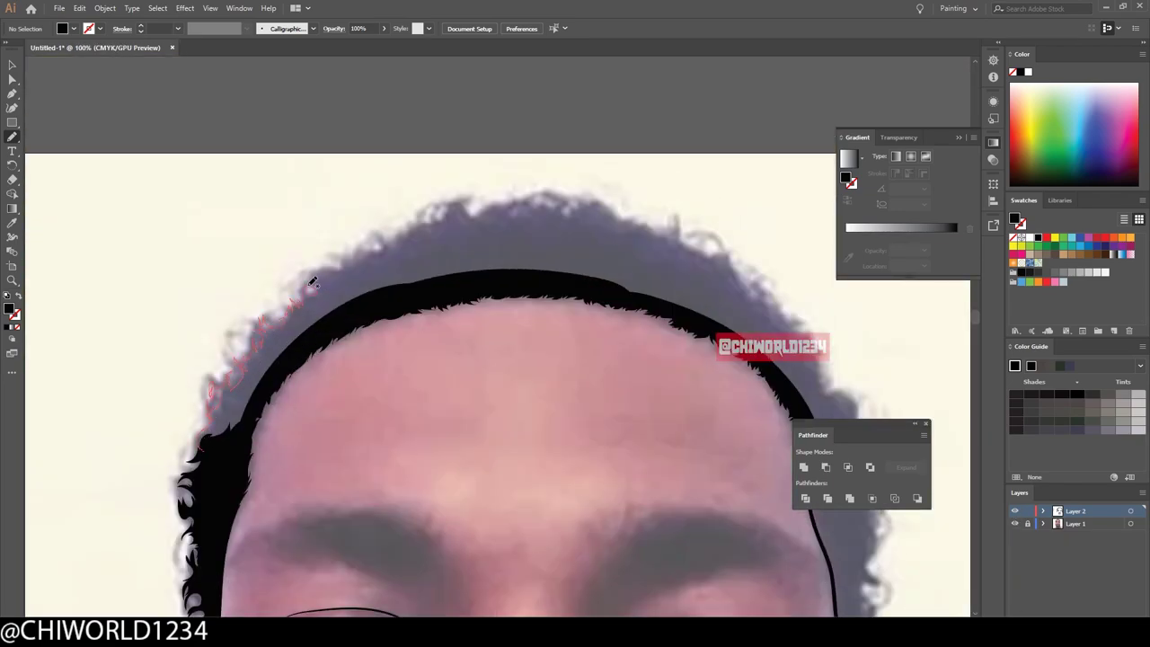
# - Add spiky hair tufts along the left hairline and above the forehead
pyautogui.moveTo(312, 282); pyautogui.dragTo(338, 264)
pyautogui.scroll(2, 302, 367)
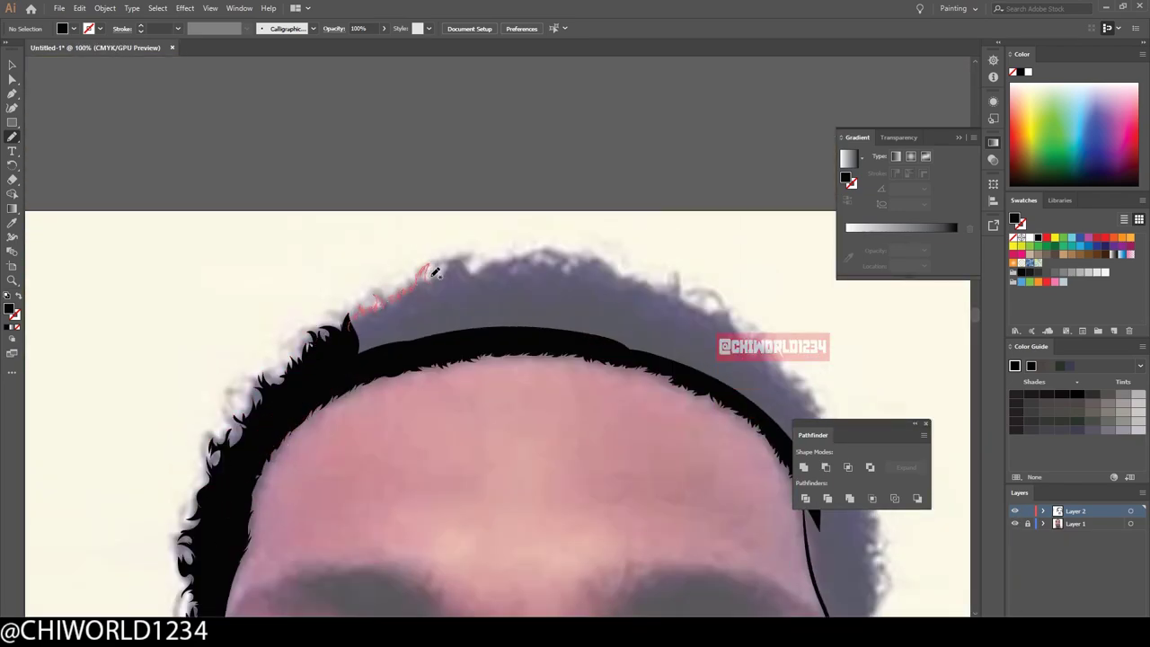
pyautogui.moveTo(434, 272); pyautogui.dragTo(610, 265)
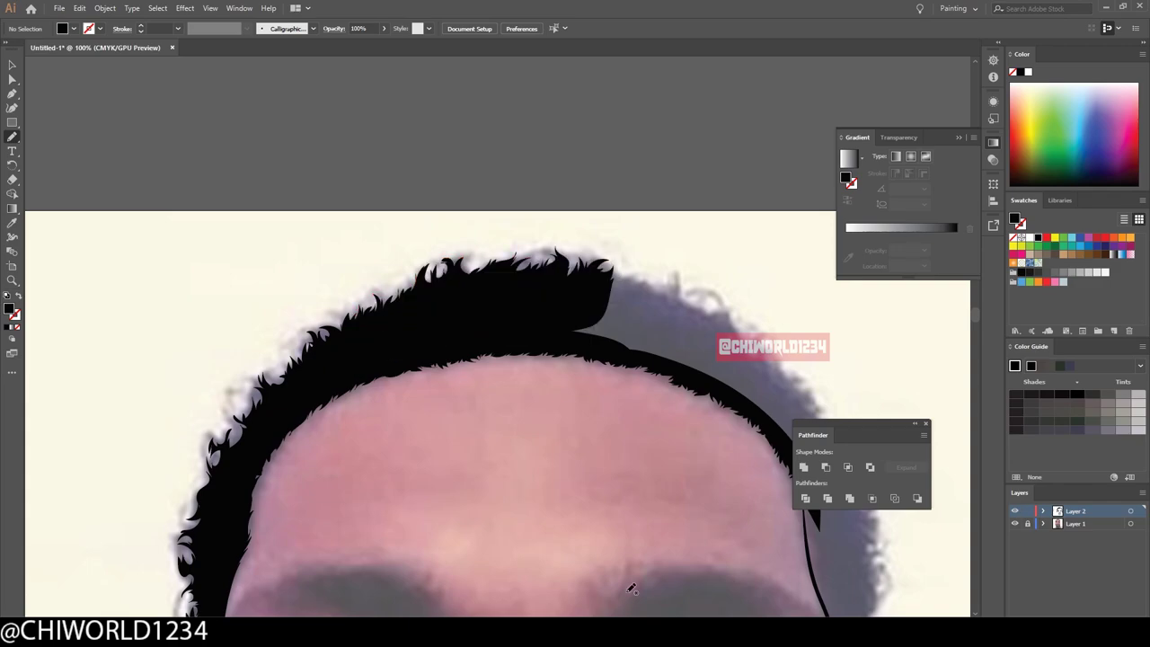
pyautogui.hotkey('ctrl', '-')
pyautogui.hotkey('ctrl', '-')
pyautogui.hotkey('ctrl', '-')
pyautogui.hotkey('ctrl', '=')
pyautogui.hotkey('ctrl', '=')
pyautogui.hotkey('ctrl', '=')
# - Thicken the hair band across the head and add tufts on the right side
pyautogui.moveTo(287, 135); pyautogui.dragTo(571, 325)
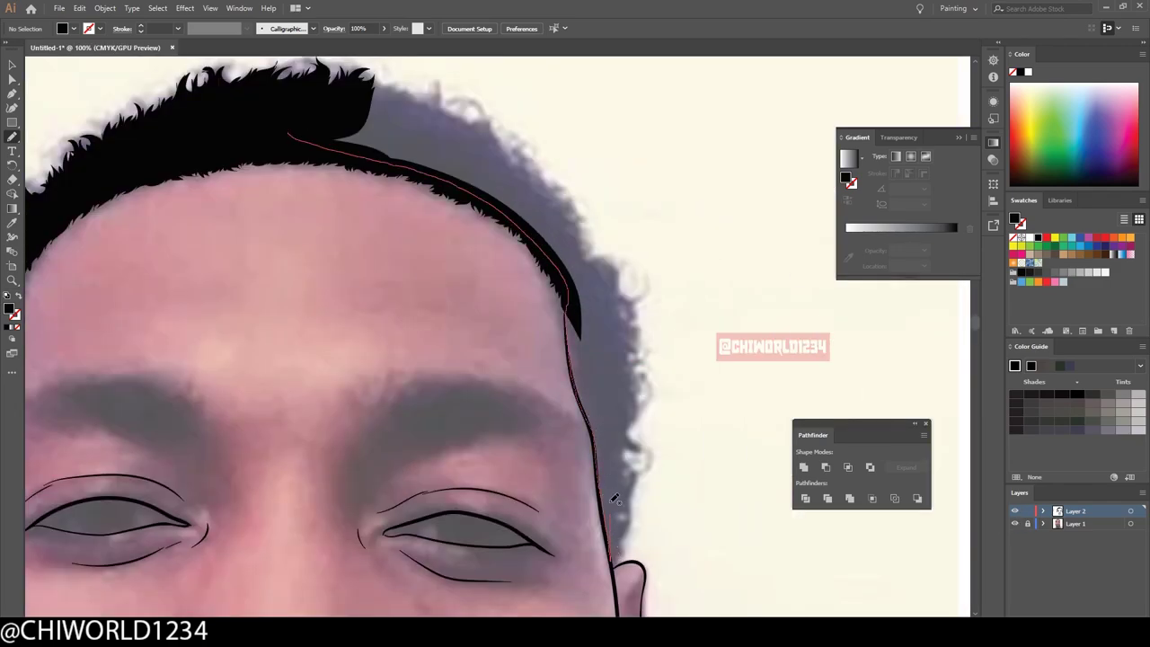
pyautogui.moveTo(615, 498); pyautogui.dragTo(614, 508)
pyautogui.moveTo(567, 333); pyautogui.dragTo(569, 305)
pyautogui.hotkey('ctrl', '=')
pyautogui.moveTo(637, 480); pyautogui.dragTo(678, 424)
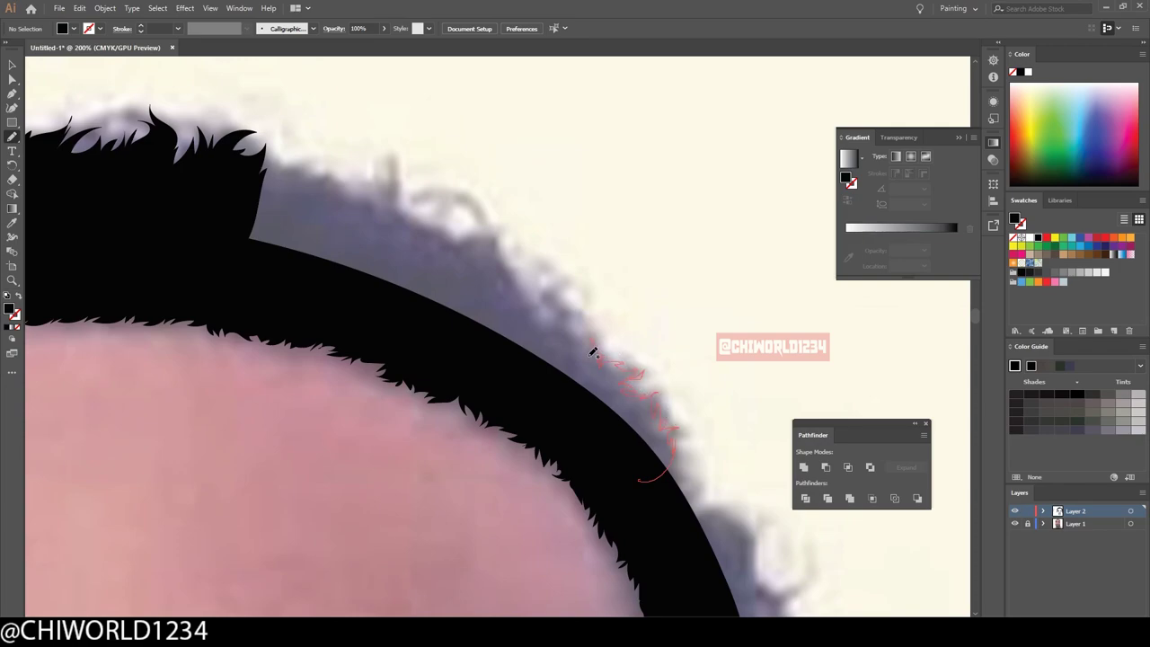
# - Fill spiky hair down the right side and temple, and begin the beard along the jaw
pyautogui.moveTo(326, 174); pyautogui.dragTo(326, 174)
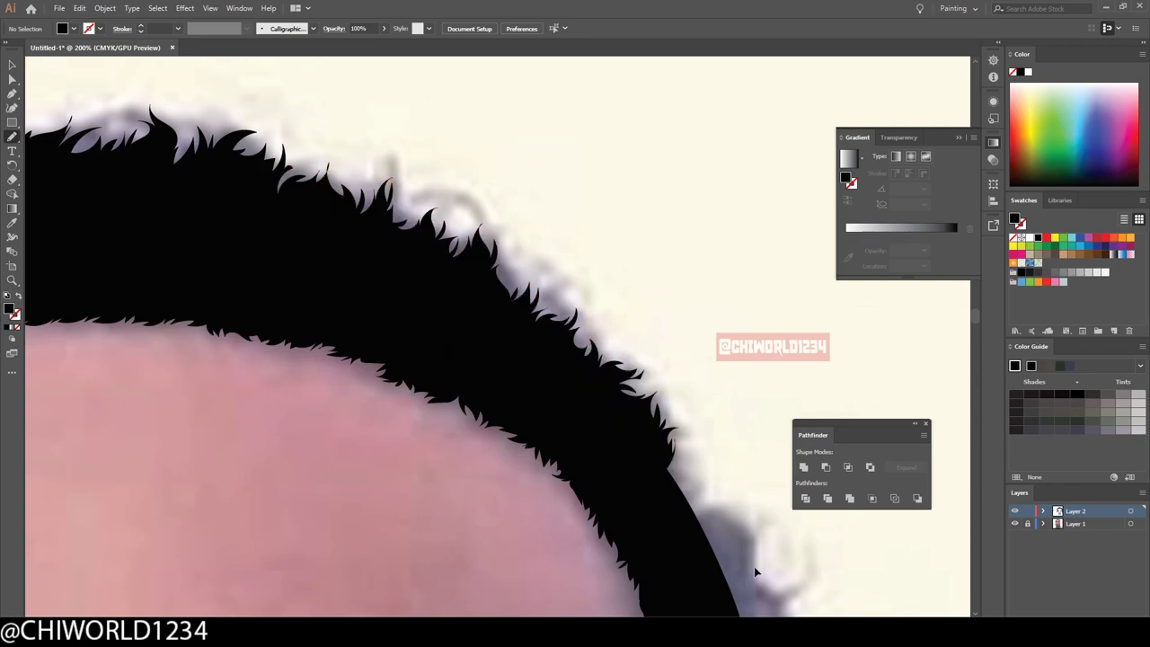
pyautogui.scroll(-10, 752, 564)
pyautogui.moveTo(467, 376); pyautogui.dragTo(517, 501)
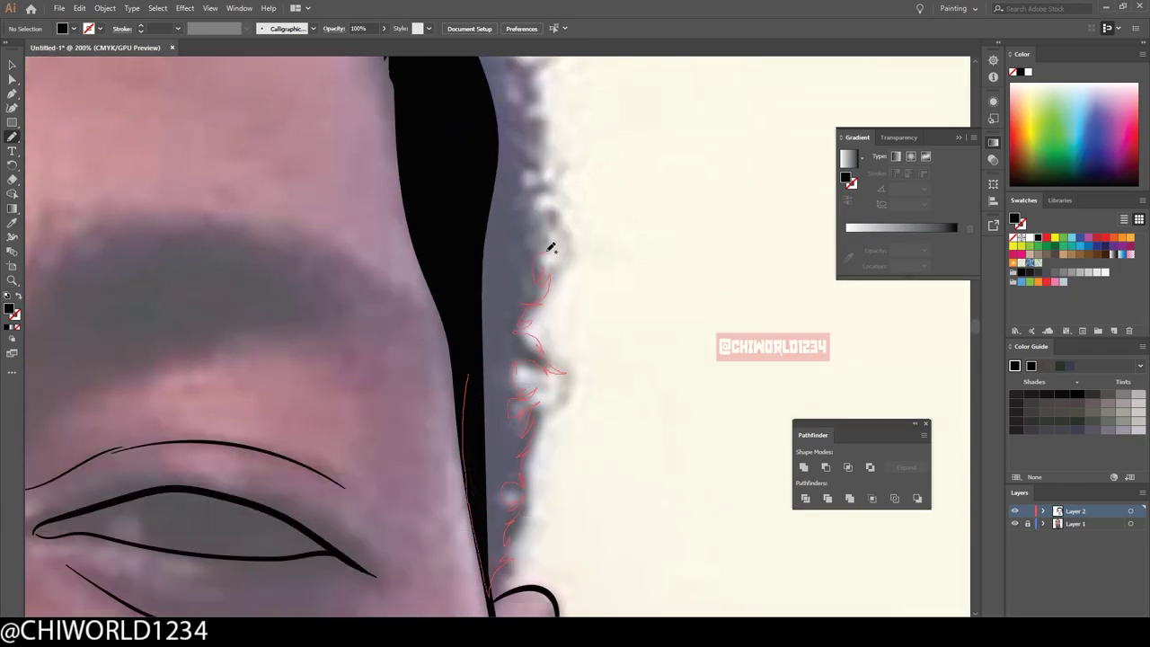
pyautogui.moveTo(550, 247); pyautogui.dragTo(550, 247)
pyautogui.scroll(2, 551, 247)
pyautogui.moveTo(451, 306); pyautogui.dragTo(548, 285)
pyautogui.moveTo(541, 231); pyautogui.dragTo(542, 231)
pyautogui.scroll(6, 473, 407)
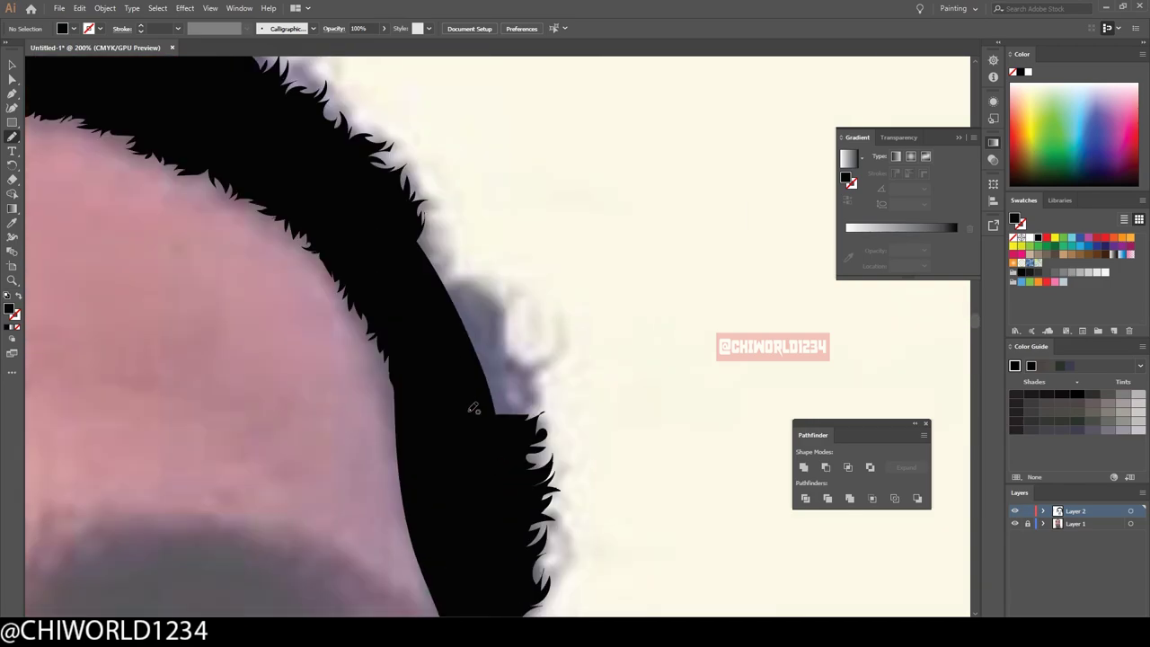
pyautogui.moveTo(497, 301); pyautogui.dragTo(496, 301)
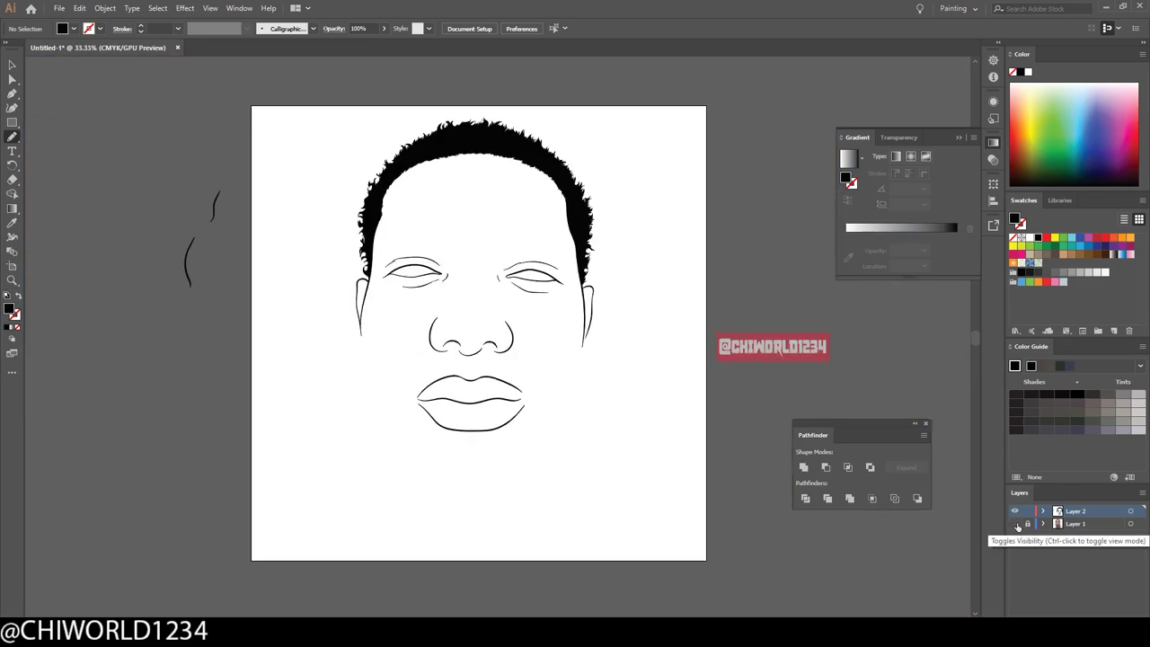
pyautogui.moveTo(431, 467); pyautogui.dragTo(381, 353)
# - Fill the black beard along both jaws and around the chin
pyautogui.moveTo(284, 201); pyautogui.dragTo(284, 201)
pyautogui.moveTo(359, 380); pyautogui.dragTo(710, 230)
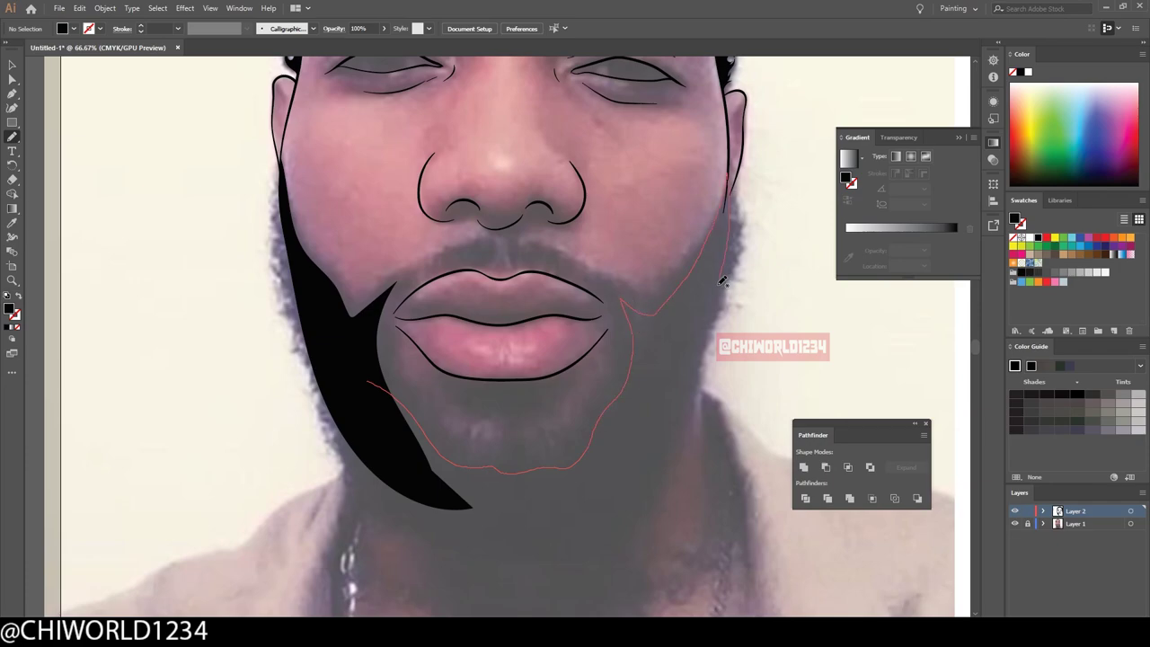
pyautogui.scroll(-3, 589, 592)
pyautogui.scroll(3, 590, 591)
pyautogui.moveTo(607, 415); pyautogui.dragTo(616, 454)
pyautogui.moveTo(514, 513); pyautogui.dragTo(509, 521)
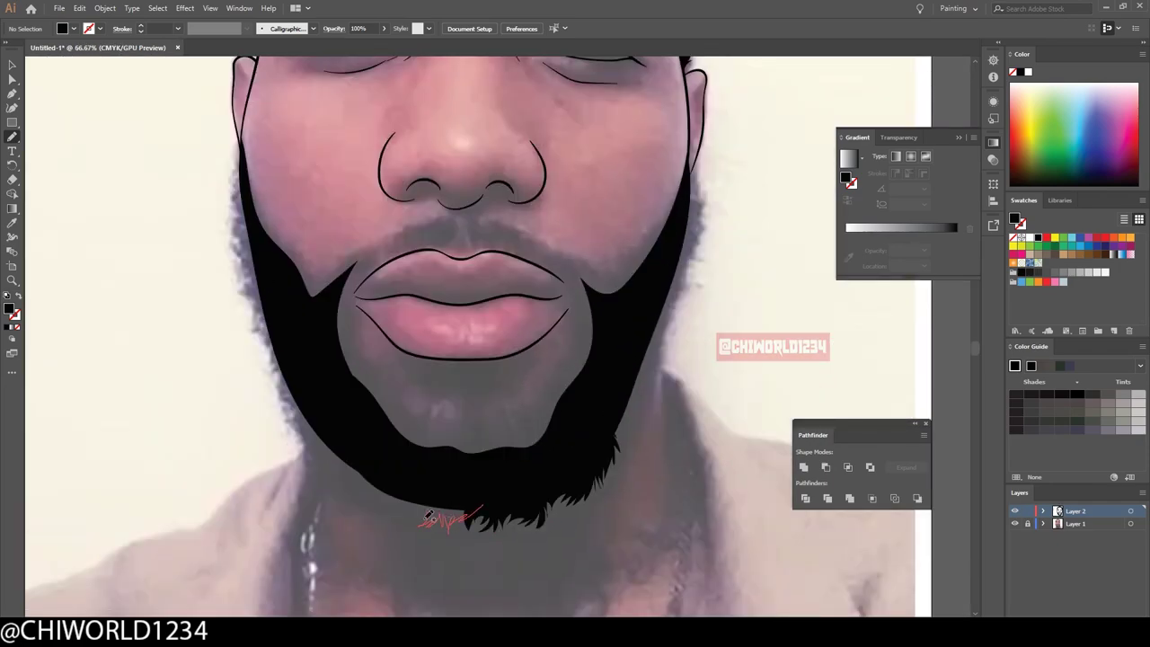
pyautogui.moveTo(420, 510); pyautogui.dragTo(340, 470)
pyautogui.moveTo(289, 395); pyautogui.dragTo(273, 354)
# - Add jagged hair tufts along the right chin and right jaw edge
pyautogui.scroll(-3, 539, 404)
pyautogui.scroll(3, 539, 404)
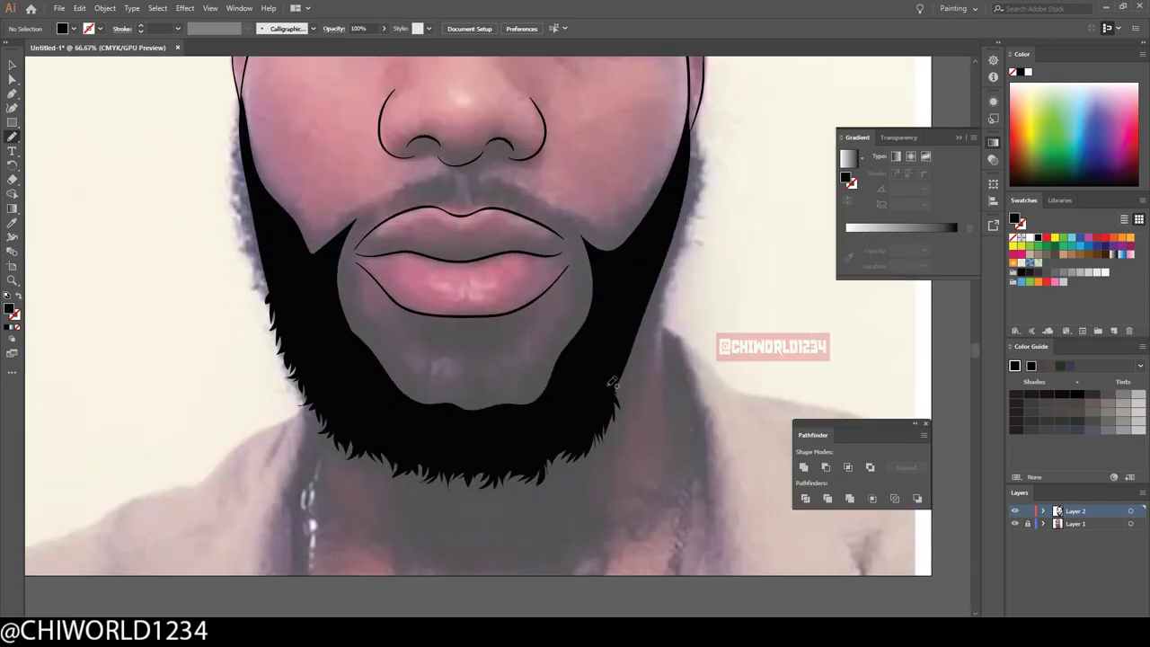
pyautogui.moveTo(603, 388); pyautogui.dragTo(480, 503)
pyautogui.moveTo(357, 466); pyautogui.dragTo(357, 466)
pyautogui.moveTo(595, 404); pyautogui.dragTo(607, 417)
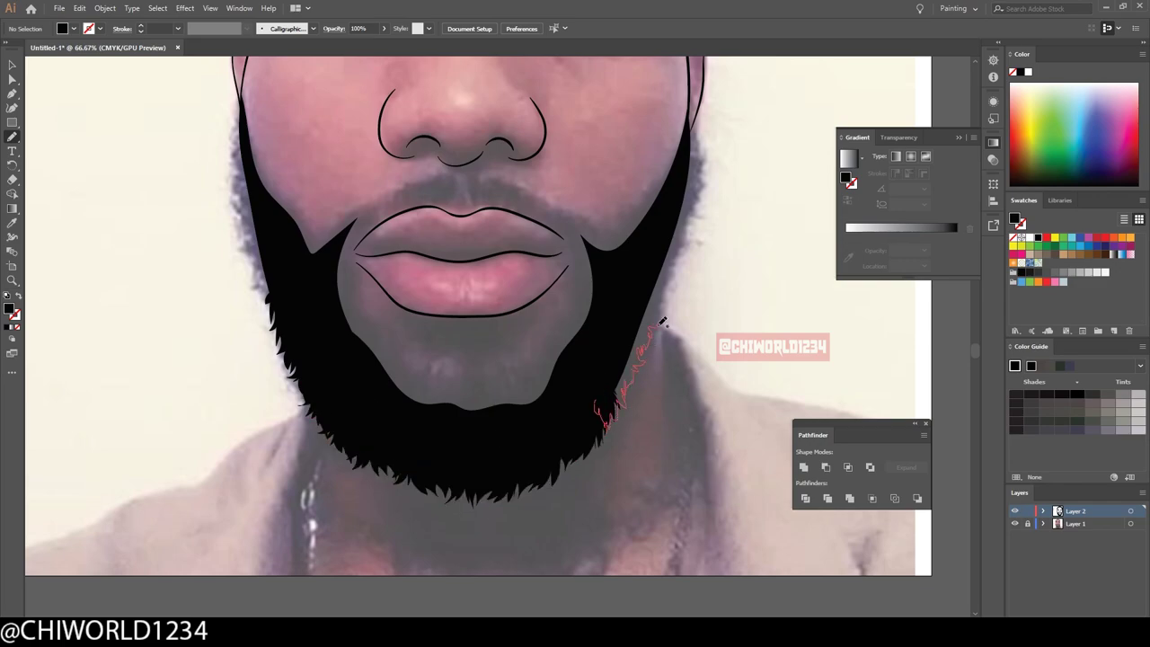
pyautogui.moveTo(662, 321); pyautogui.dragTo(665, 316)
pyautogui.scroll(2, 664, 317)
pyautogui.moveTo(446, 492); pyautogui.dragTo(507, 416)
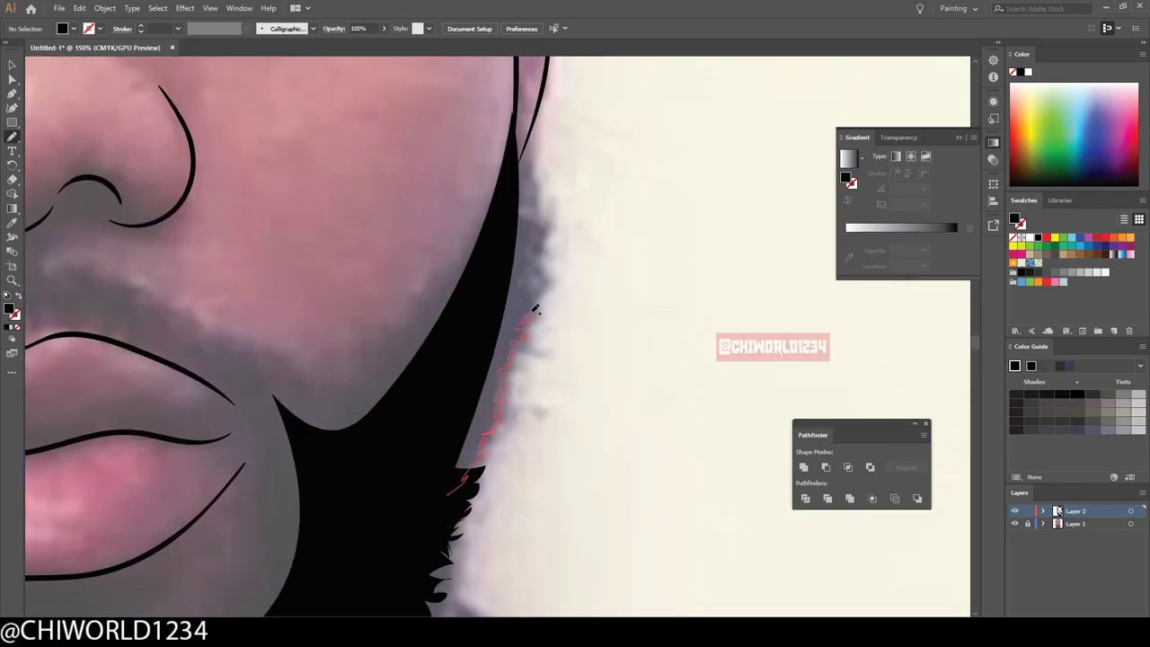
# - Extend jagged tufts along the left jaw edge and across the chin
pyautogui.moveTo(533, 210); pyautogui.dragTo(533, 210)
pyautogui.scroll(-3, 386, 587)
pyautogui.scroll(3, 393, 530)
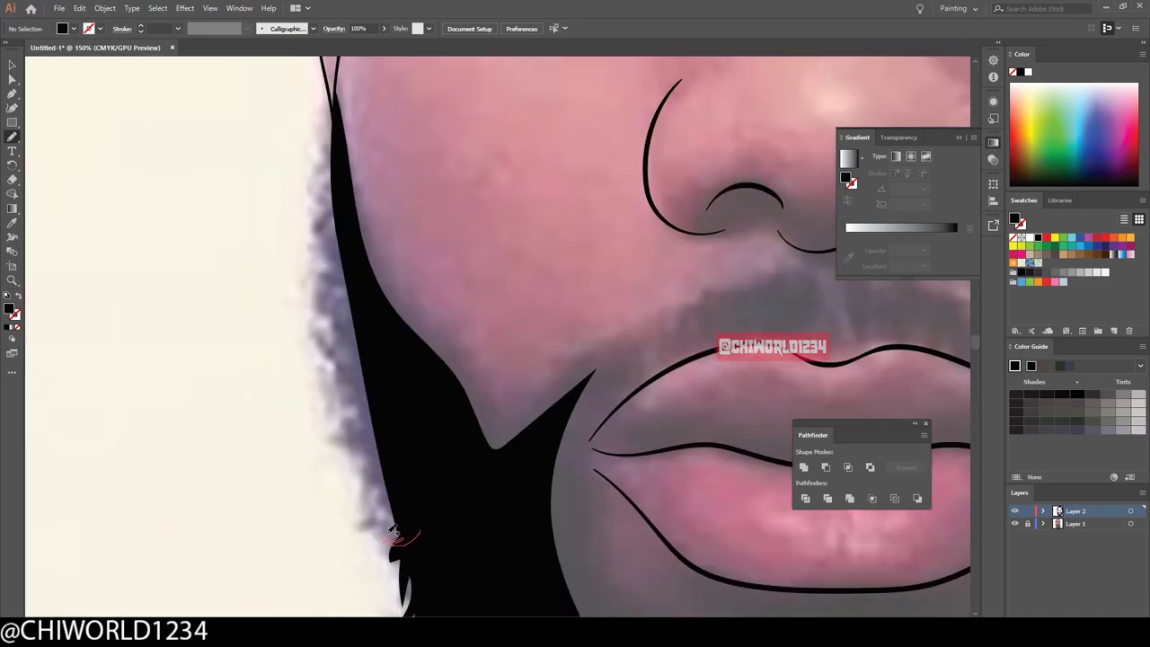
pyautogui.moveTo(334, 291); pyautogui.dragTo(335, 290)
pyautogui.scroll(2, 334, 285)
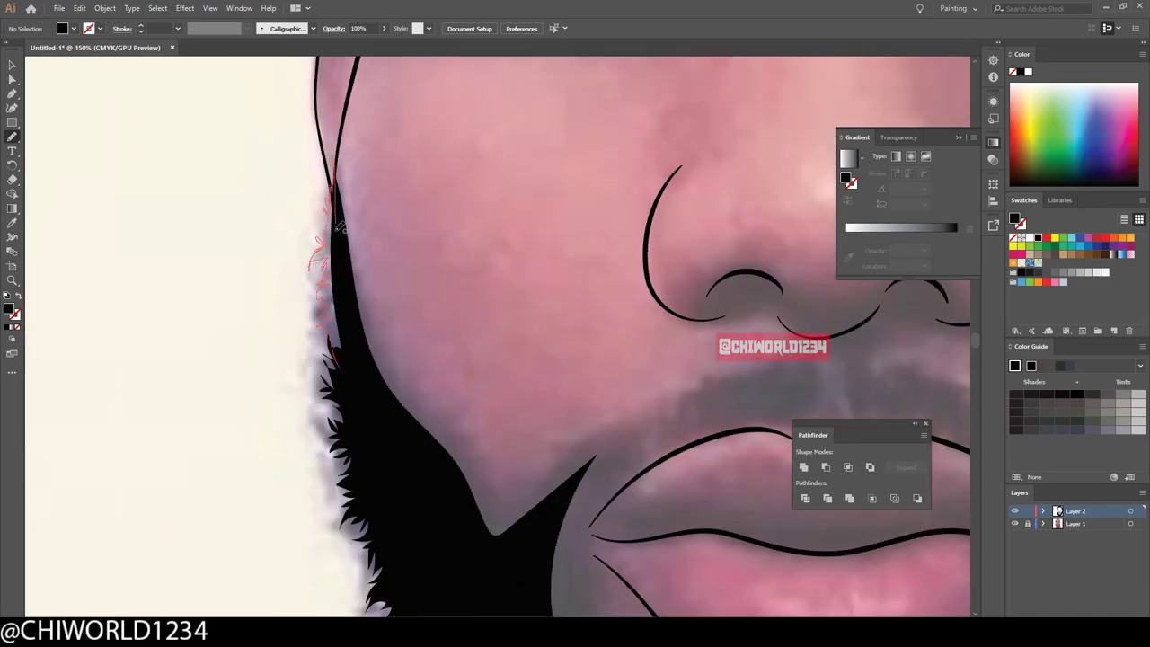
pyautogui.scroll(-3, 339, 225)
pyautogui.scroll(4, 395, 467)
pyautogui.scroll(-1, 408, 503)
pyautogui.moveTo(411, 508); pyautogui.dragTo(265, 368)
pyautogui.moveTo(217, 274); pyautogui.dragTo(216, 274)
# - Add hair tufts up the right jaw and on the left chin
pyautogui.moveTo(411, 485)
pyautogui.mouseDown()
pyautogui.moveTo(427, 449)
pyautogui.moveTo(512, 395)
pyautogui.moveTo(566, 306)
pyautogui.moveTo(574, 224)
pyautogui.mouseUp()
pyautogui.moveTo(341, 458); pyautogui.dragTo(261, 382)
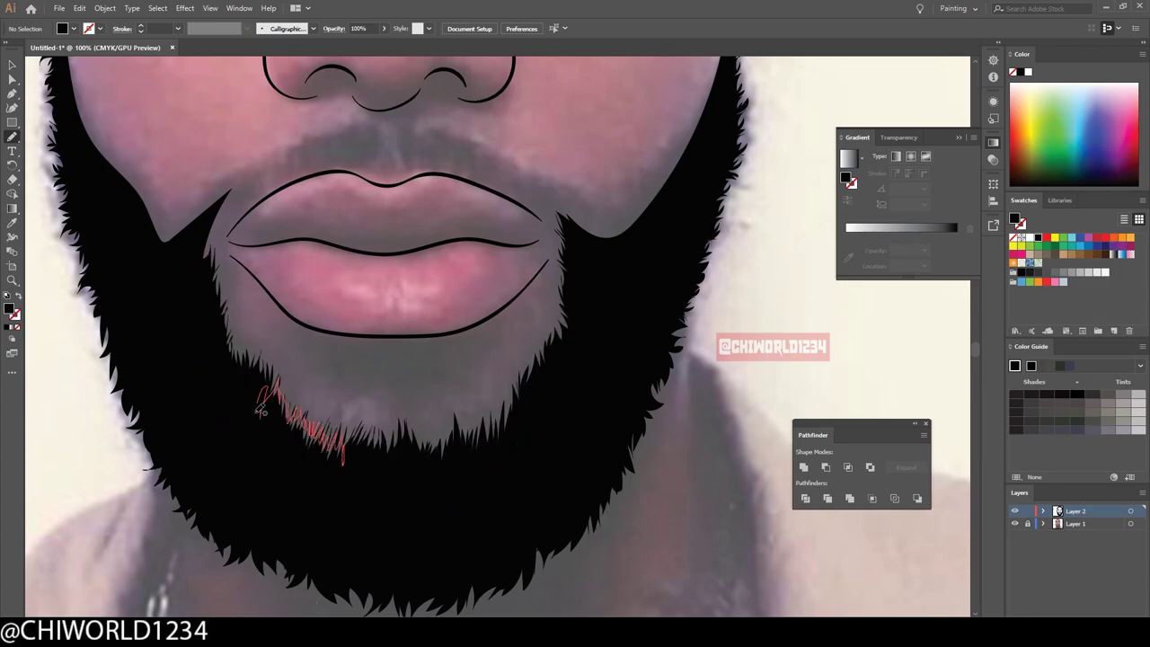
pyautogui.scroll(-3, 261, 381)
pyautogui.scroll(5, 820, 532)
pyautogui.moveTo(256, 476)
pyautogui.mouseDown()
pyautogui.moveTo(292, 305)
pyautogui.moveTo(143, 413)
pyautogui.mouseUp()
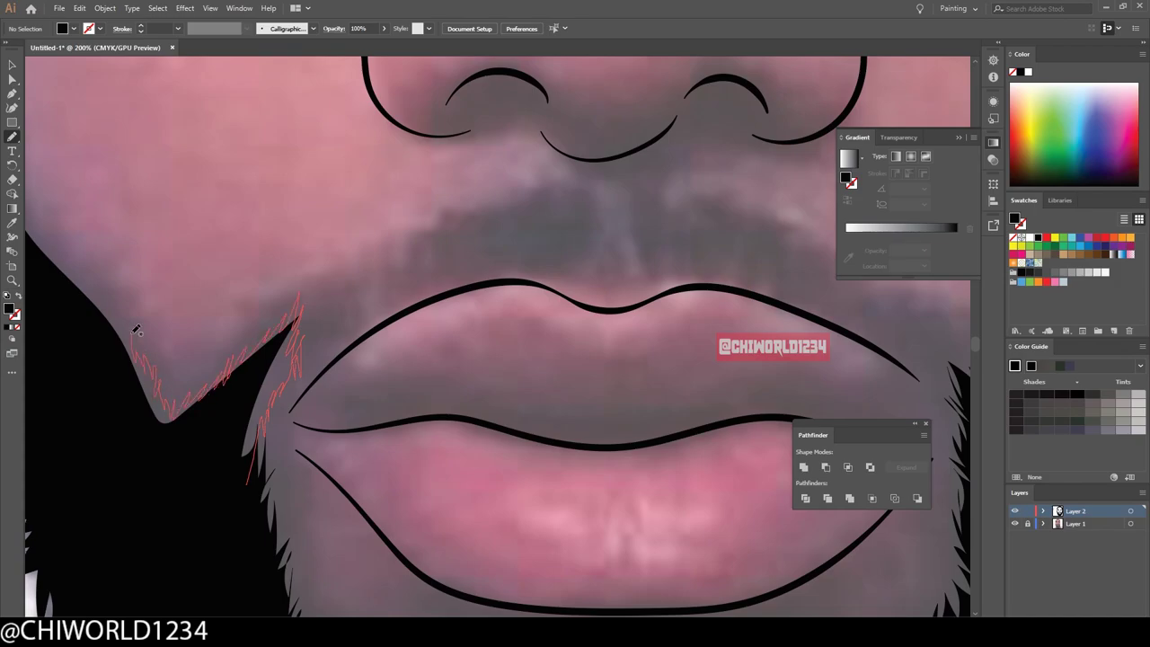
pyautogui.scroll(-3, 143, 413)
pyautogui.scroll(3, 539, 503)
pyautogui.moveTo(548, 526); pyautogui.dragTo(489, 419)
pyautogui.moveTo(428, 238); pyautogui.dragTo(425, 232)
# - Finish the chin tufts and draw the beard's hair edge below the lip
pyautogui.scroll(-3, 425, 232)
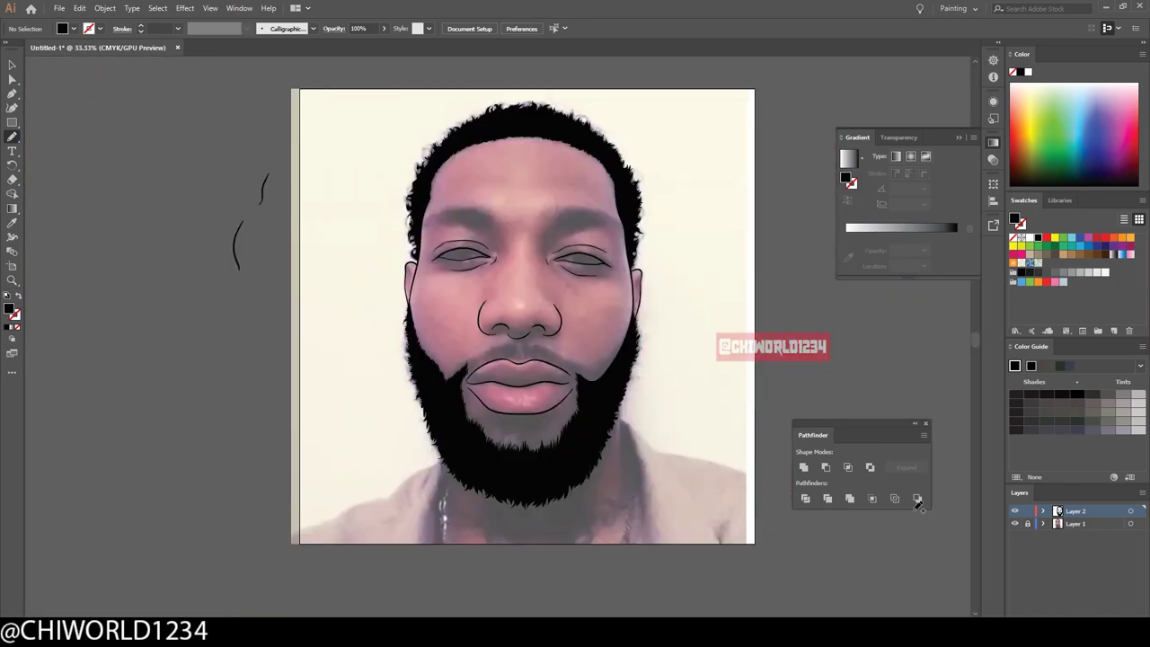
pyautogui.scroll(2, 404, 431)
pyautogui.scroll(1, 404, 431)
pyautogui.moveTo(362, 467); pyautogui.dragTo(408, 432)
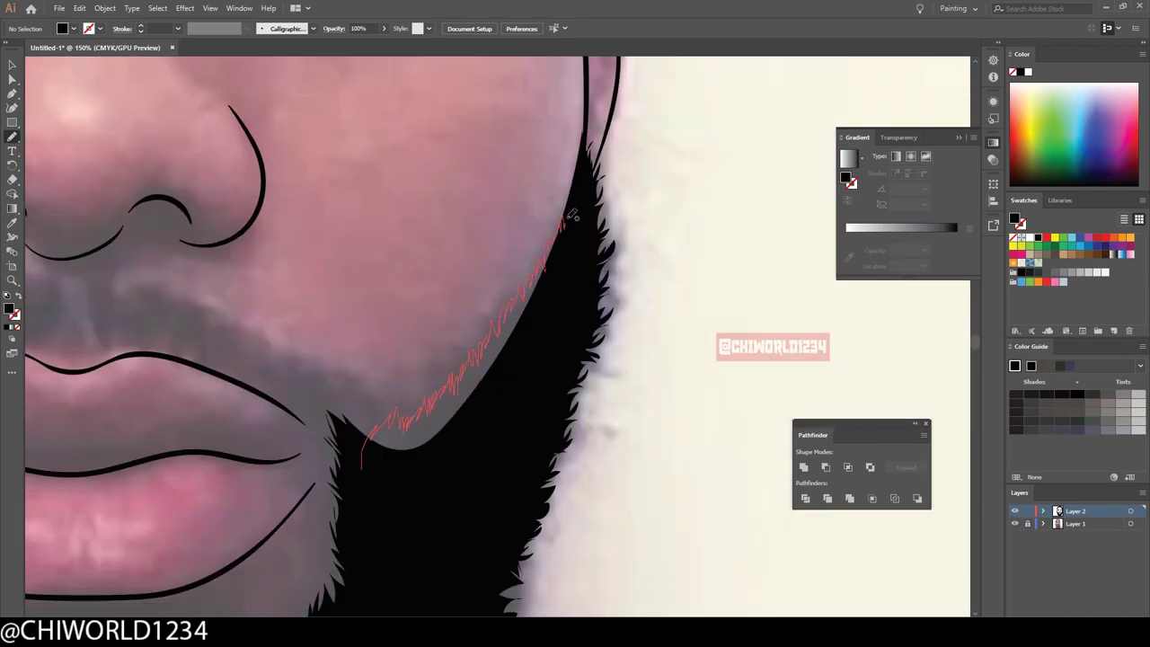
pyautogui.moveTo(572, 216); pyautogui.dragTo(574, 213)
pyautogui.scroll(-3, 574, 213)
pyautogui.scroll(1, 458, 350)
pyautogui.scroll(1, 458, 350)
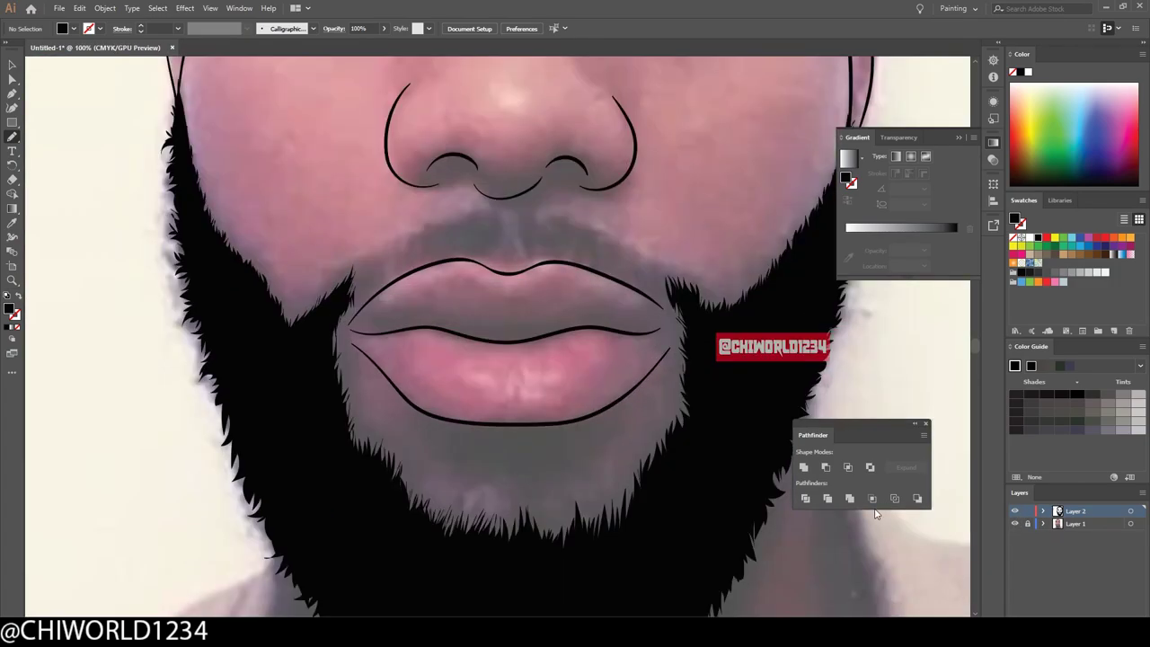
pyautogui.scroll(1, 494, 610)
pyautogui.moveTo(669, 301)
pyautogui.mouseDown()
pyautogui.moveTo(590, 372)
pyautogui.moveTo(462, 380)
pyautogui.moveTo(375, 318)
pyautogui.mouseUp()
# - Shape the left half of the mustache in black above the upper lip
pyautogui.scroll(-4, 395, 388)
pyautogui.scroll(4, 395, 388)
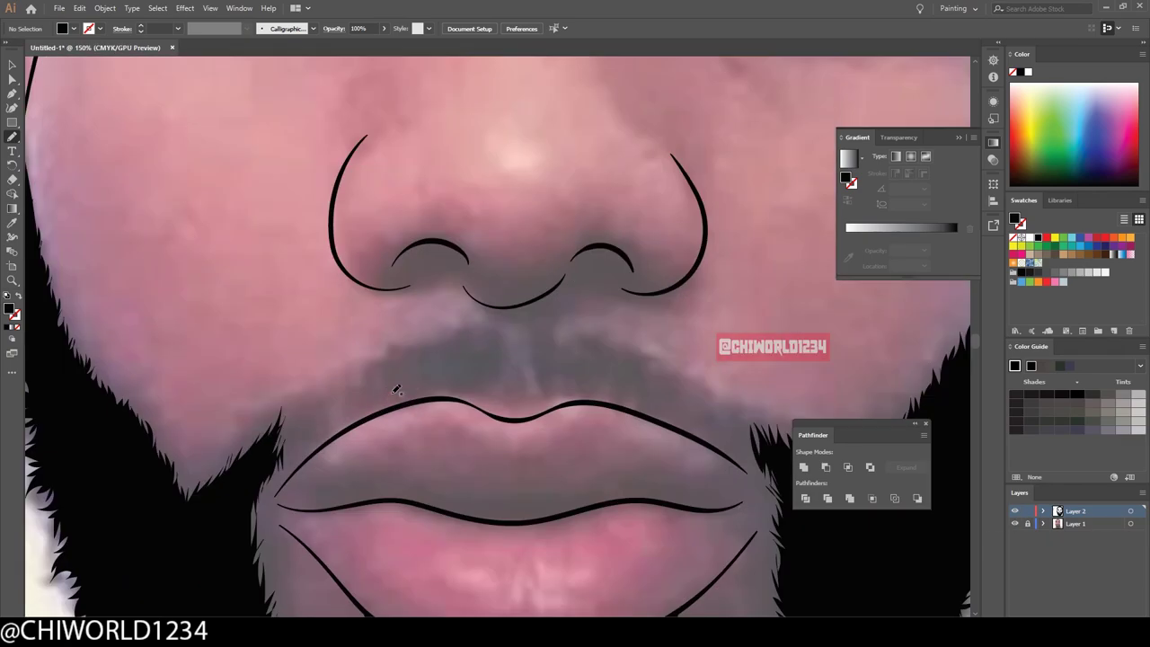
pyautogui.moveTo(490, 338); pyautogui.dragTo(489, 336)
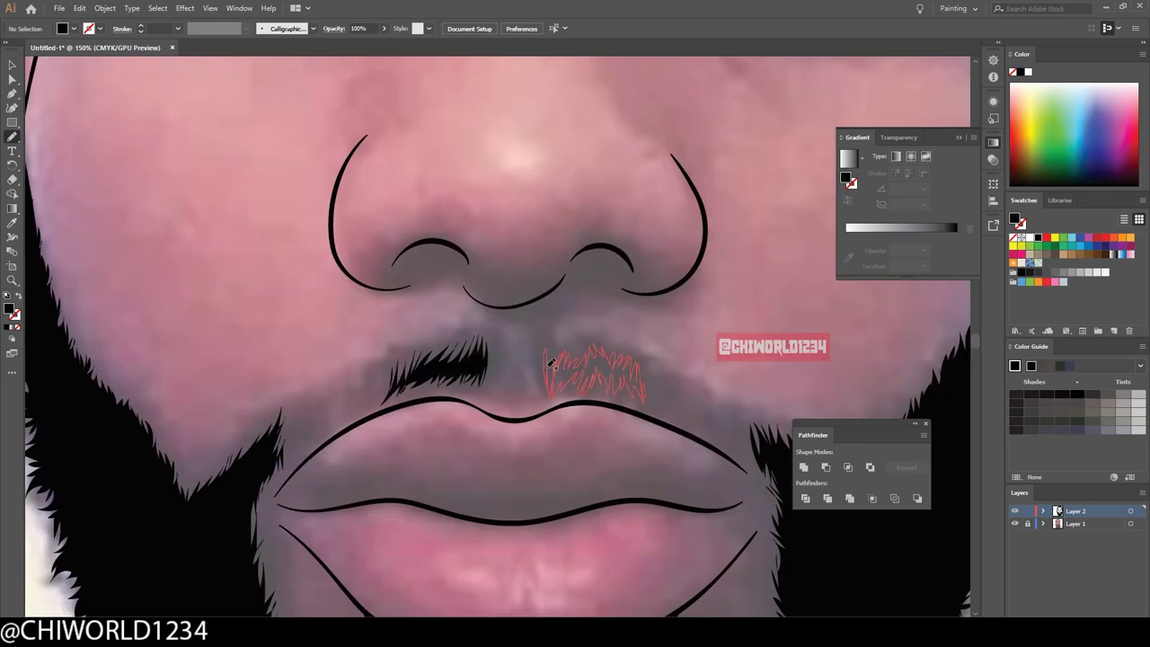
pyautogui.scroll(-4, 538, 368)
pyautogui.scroll(6, 449, 306)
pyautogui.moveTo(307, 370); pyautogui.dragTo(391, 370)
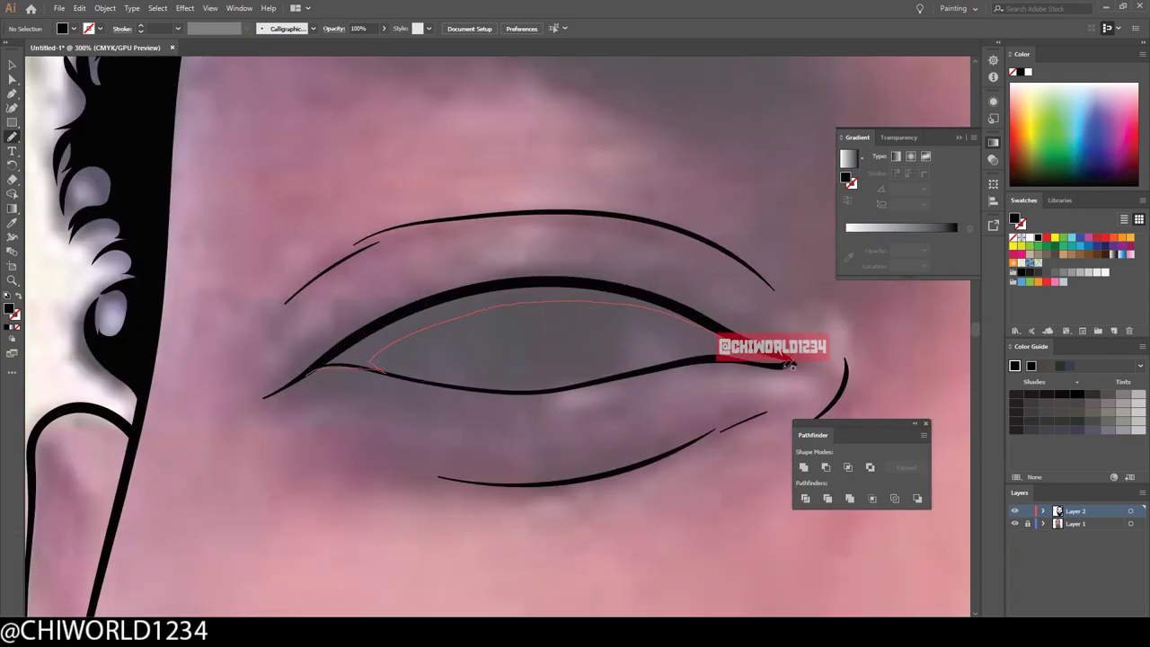
# - Blob Brush both irises solid black and thicken the upper and lower eyelids
pyautogui.moveTo(790, 363); pyautogui.dragTo(792, 364)
pyautogui.moveTo(624, 337); pyautogui.dragTo(449, 309)
pyautogui.scroll(-4, 539, 384)
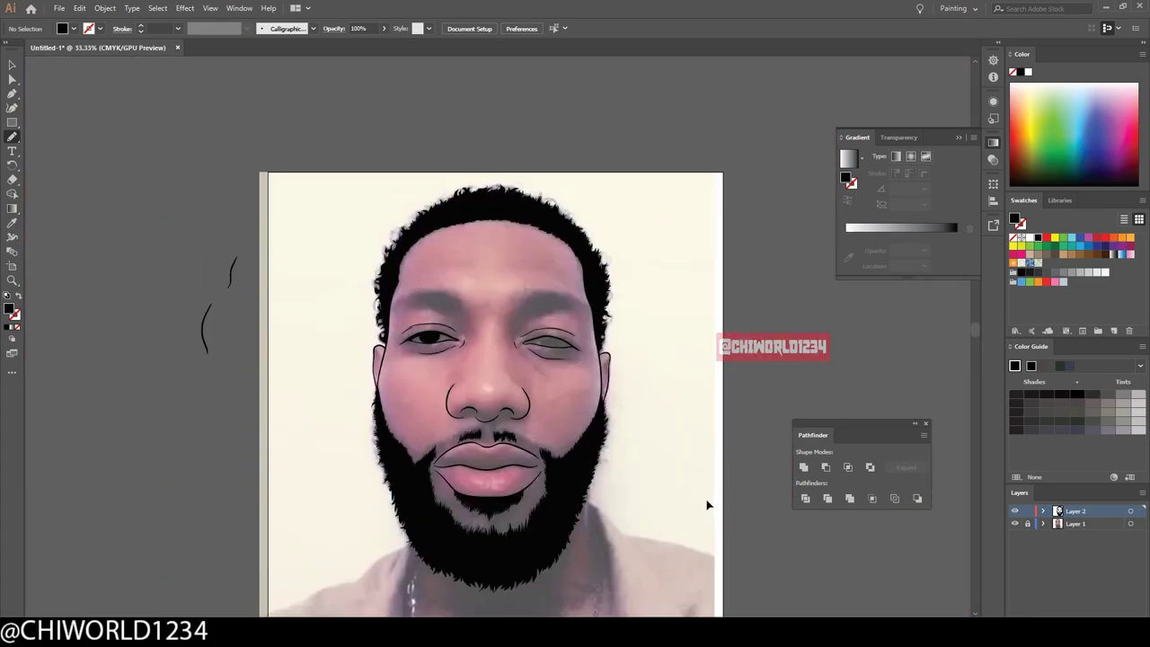
pyautogui.scroll(5, 551, 333)
pyautogui.moveTo(413, 404); pyautogui.dragTo(373, 337)
pyautogui.moveTo(266, 361); pyautogui.dragTo(431, 328)
pyautogui.scroll(-4, 539, 387)
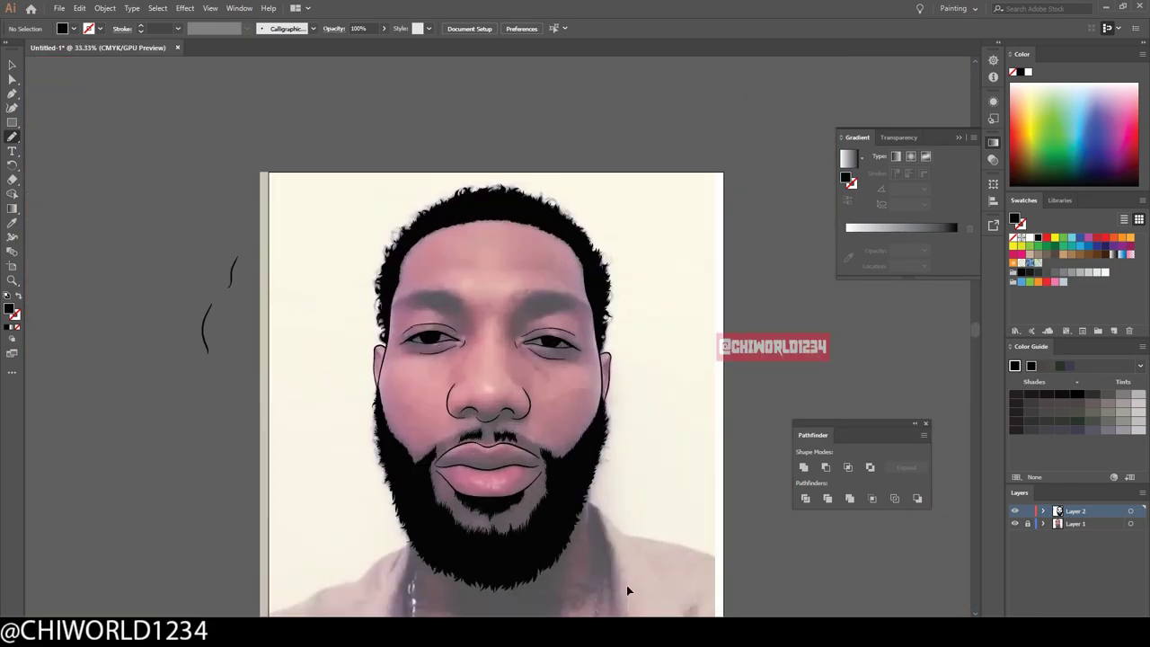
pyautogui.scroll(5, 503, 386)
pyautogui.moveTo(701, 397); pyautogui.dragTo(615, 409)
# - Paint a spiky black eyebrow above the image-left eye
pyautogui.scroll(-4, 615, 408)
pyautogui.scroll(4, 290, 305)
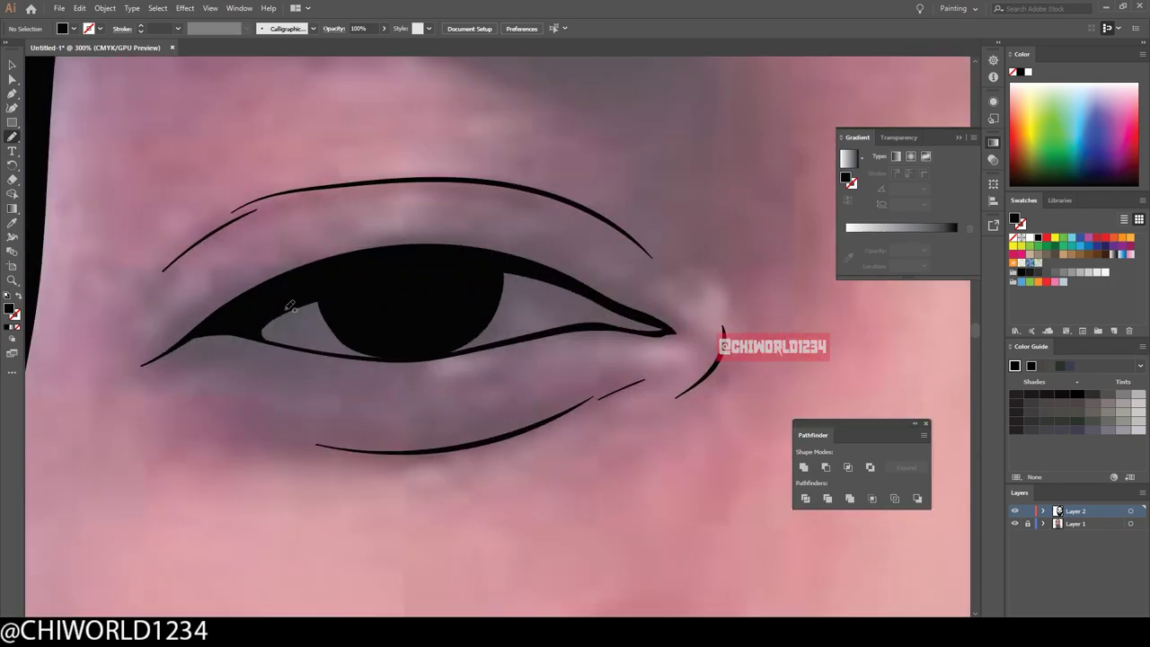
pyautogui.scroll(-4, 377, 355)
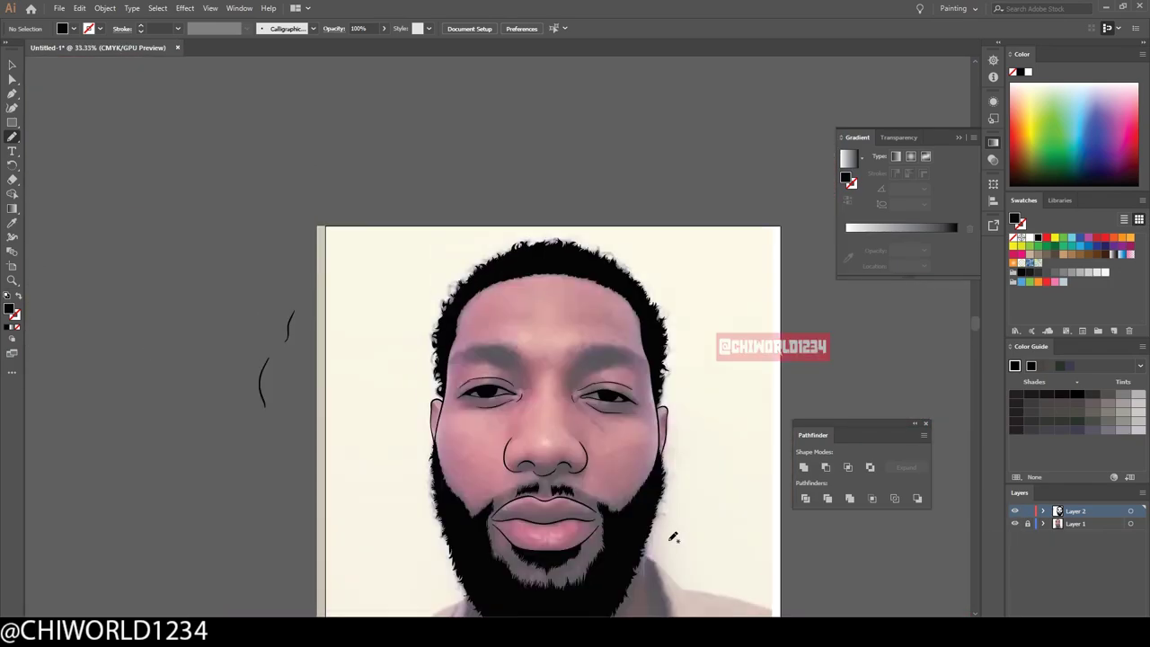
pyautogui.scroll(3, 377, 350)
pyautogui.moveTo(360, 349)
pyautogui.mouseDown()
pyautogui.moveTo(428, 342)
pyautogui.moveTo(409, 322)
pyautogui.mouseUp()
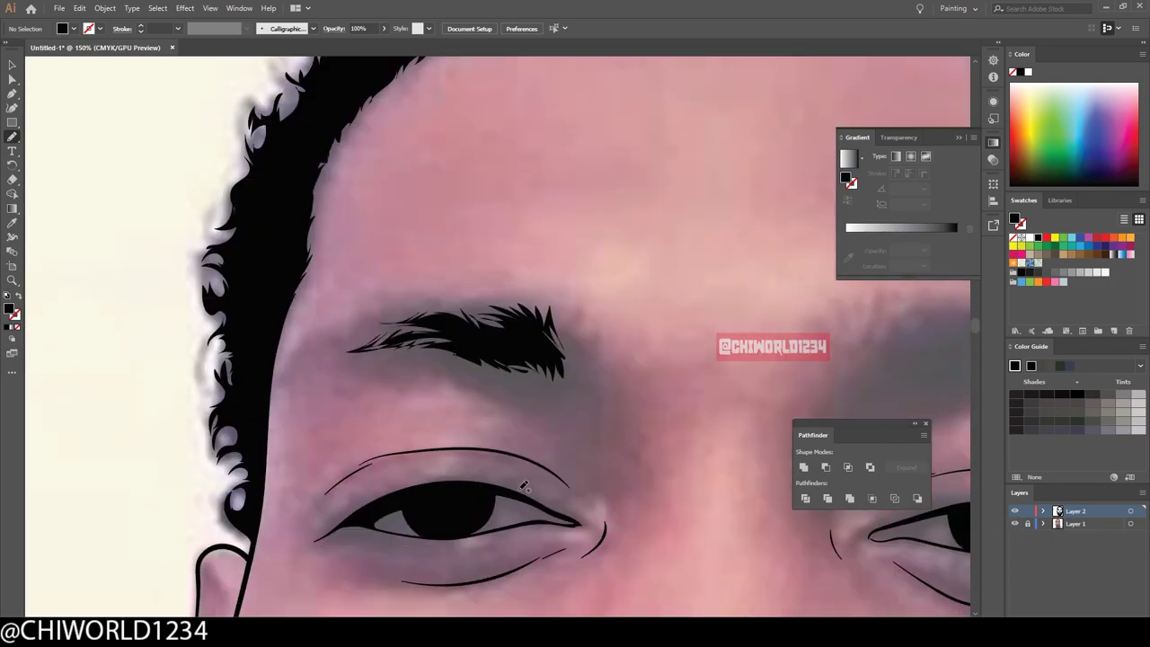
# - Paint the second eyebrow as a solid black shape above the other eye
pyautogui.scroll(-4, 413, 319)
pyautogui.scroll(3, 584, 301)
pyautogui.moveTo(626, 285); pyautogui.dragTo(476, 265)
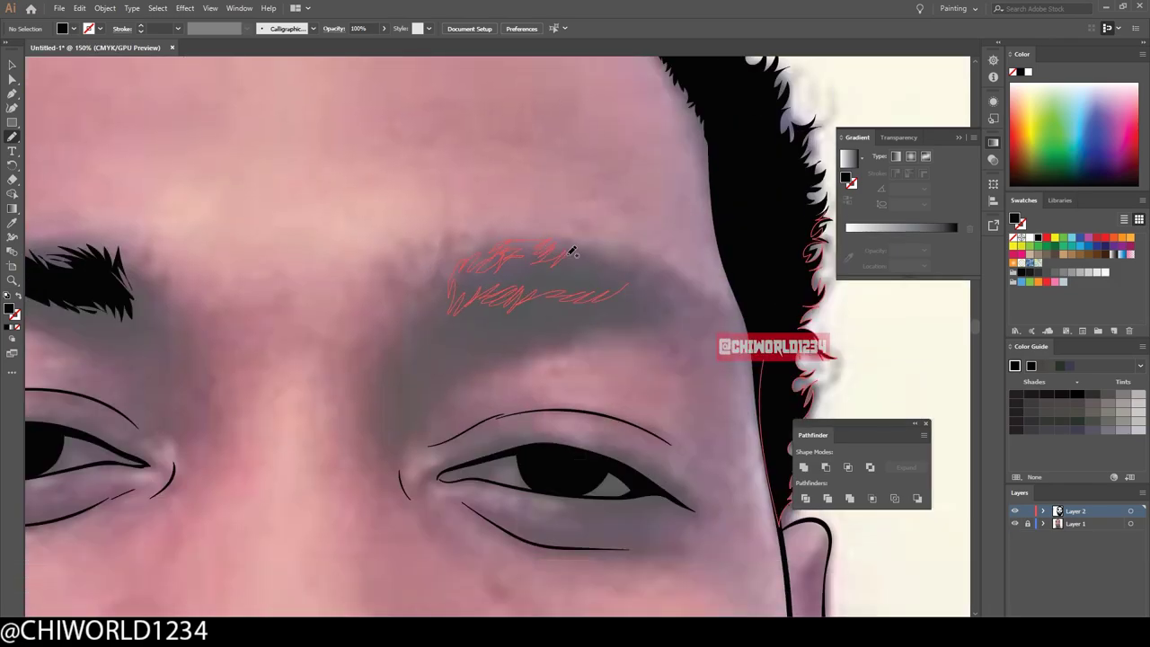
pyautogui.moveTo(614, 281); pyautogui.dragTo(620, 280)
pyautogui.scroll(-4, 934, 511)
pyautogui.scroll(3, 399, 449)
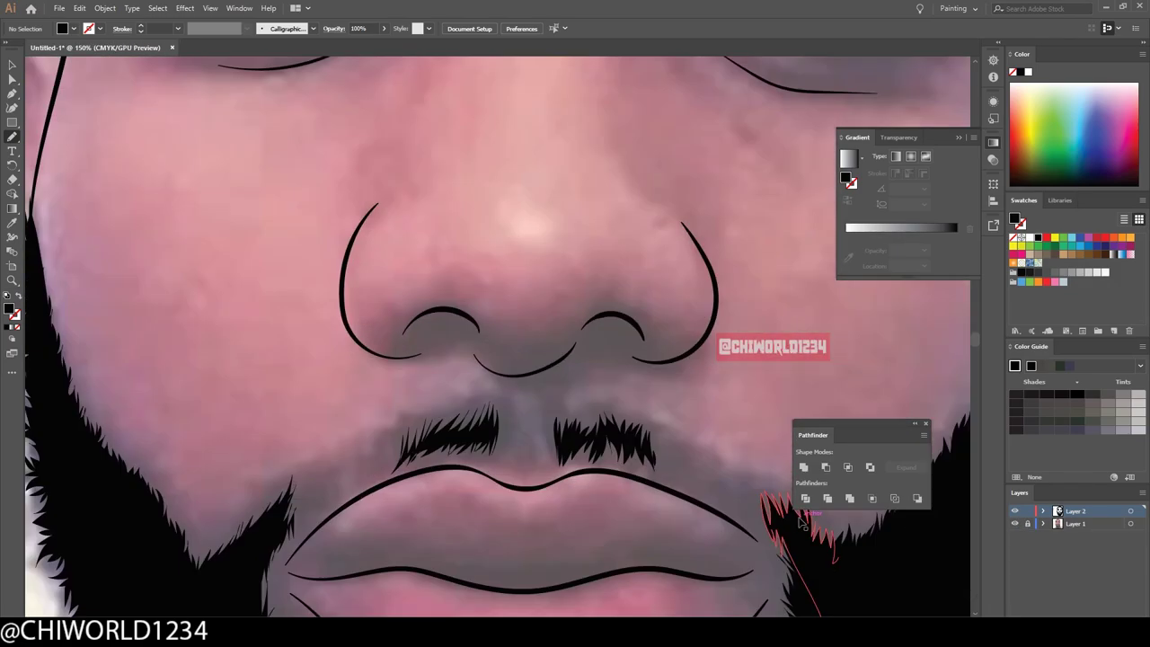
# - Fill both nostrils with solid black
pyautogui.scroll(2, 398, 449)
pyautogui.moveTo(609, 362); pyautogui.dragTo(624, 381)
pyautogui.scroll(-4, 624, 381)
pyautogui.scroll(5, 503, 341)
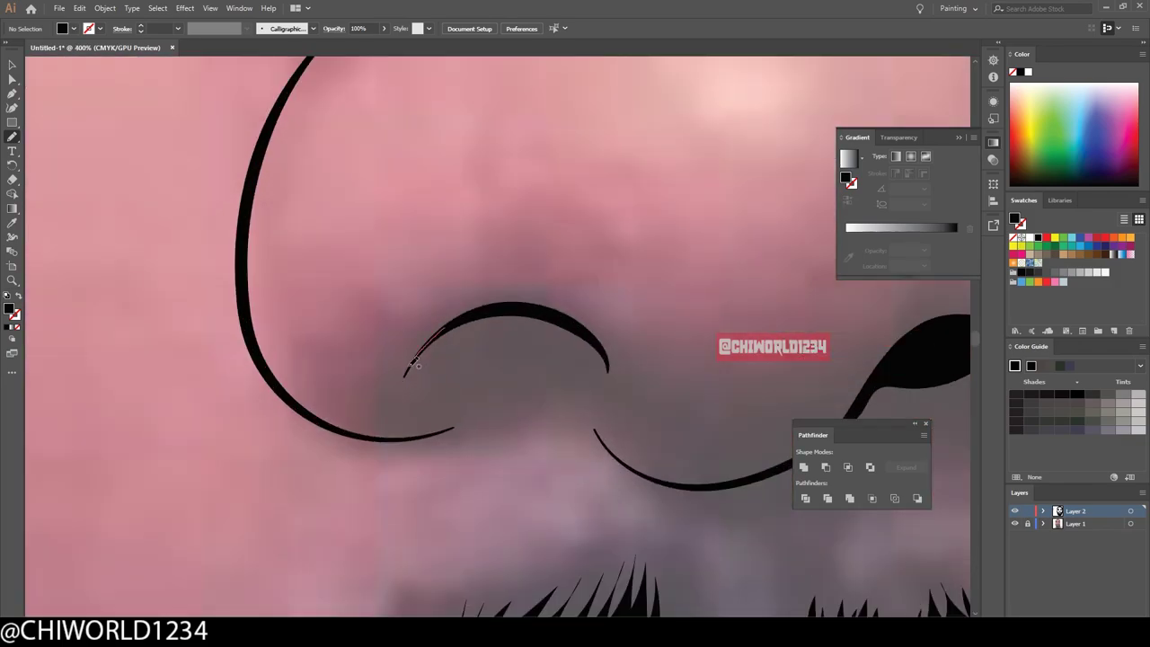
pyautogui.moveTo(409, 373); pyautogui.dragTo(511, 328)
pyautogui.moveTo(600, 381); pyautogui.dragTo(600, 381)
pyautogui.scroll(-4, 600, 381)
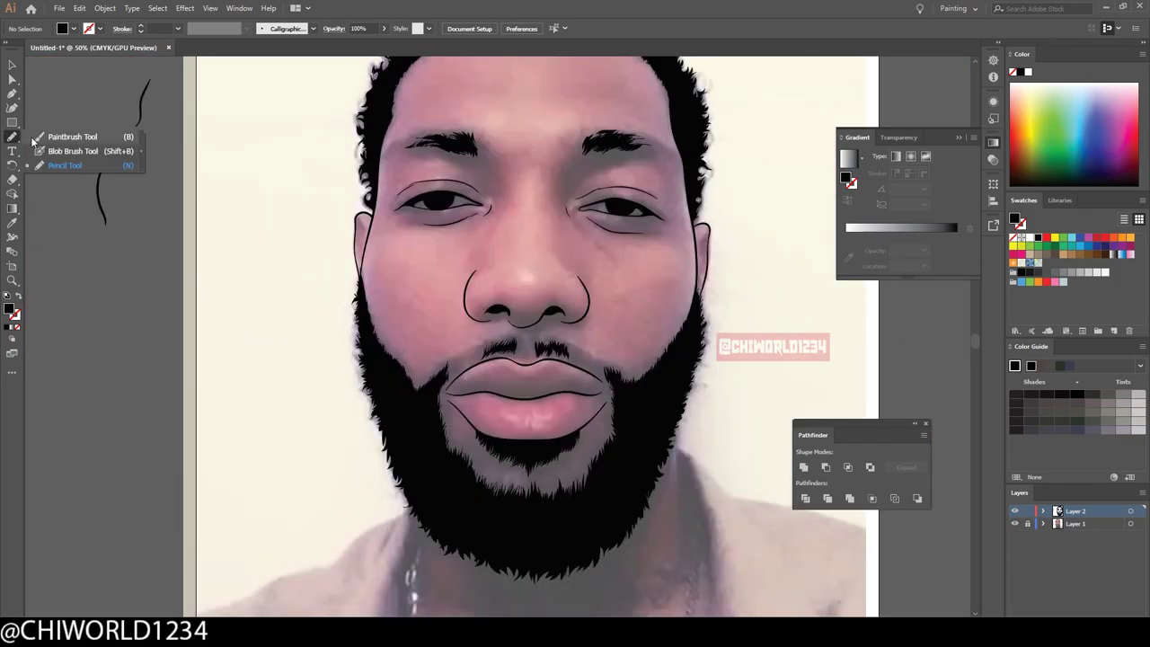
# - Switch to a 0.5 pt Paintbrush and paint hair strands over the left mustache and upper lip
pyautogui.click(54, 137)
pyautogui.scroll(5, 500, 352)
pyautogui.moveTo(449, 315)
pyautogui.mouseDown()
pyautogui.moveTo(422, 382)
pyautogui.moveTo(334, 439)
pyautogui.mouseUp()
pyautogui.moveTo(417, 340); pyautogui.dragTo(372, 404)
pyautogui.moveTo(339, 397)
pyautogui.mouseDown()
pyautogui.moveTo(312, 456)
pyautogui.moveTo(293, 458)
pyautogui.mouseUp()
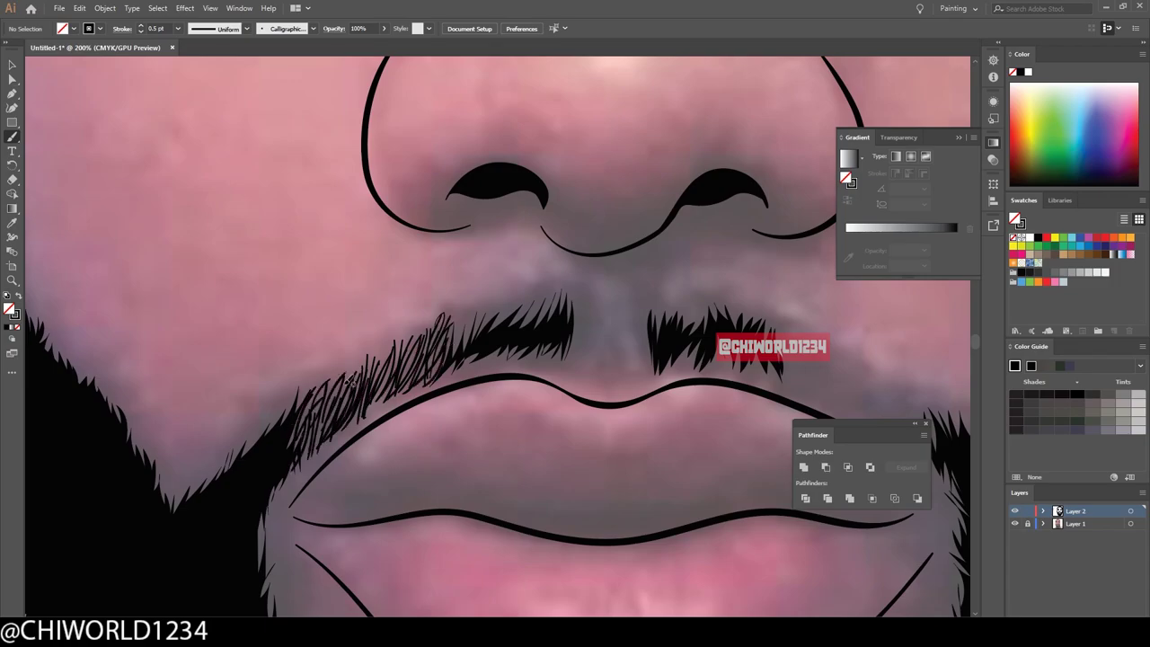
pyautogui.moveTo(388, 347); pyautogui.dragTo(342, 404)
pyautogui.scroll(-5, 454, 352)
pyautogui.moveTo(485, 296)
pyautogui.mouseDown()
pyautogui.moveTo(455, 352)
pyautogui.moveTo(479, 418)
pyautogui.mouseUp()
pyautogui.scroll(4, 539, 377)
# - Hide the reference photo and add strands at the mustache centre and the left half's inner end
pyautogui.click(1015, 524)
pyautogui.scroll(2, 485, 360)
pyautogui.moveTo(482, 372); pyautogui.dragTo(489, 422)
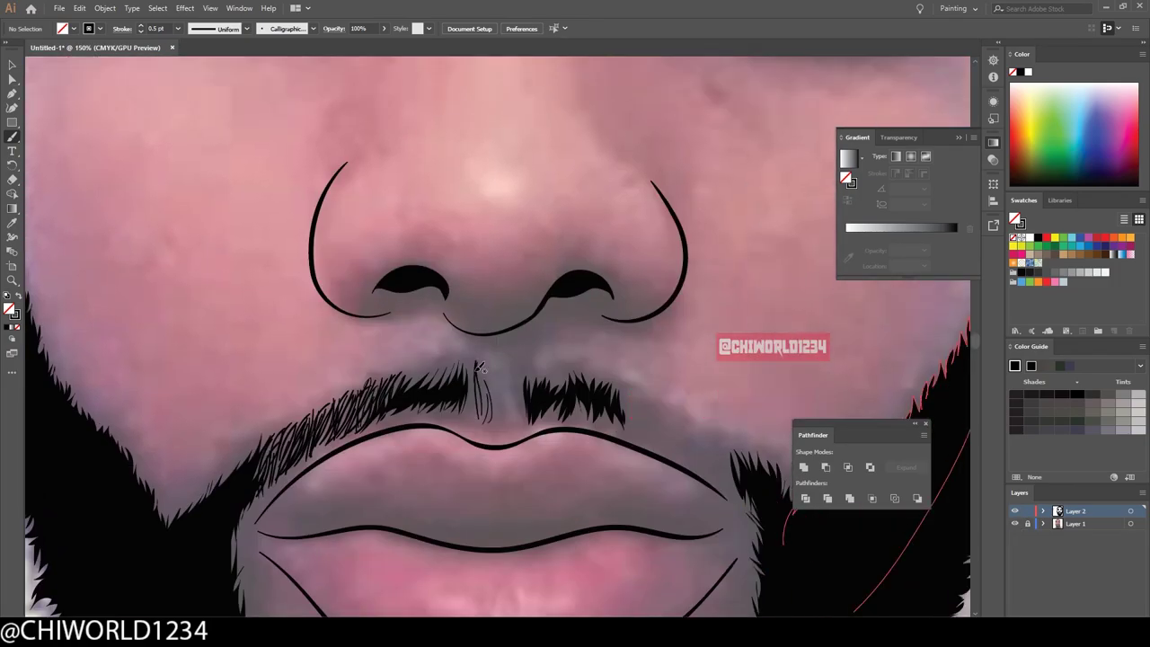
pyautogui.moveTo(453, 357); pyautogui.dragTo(422, 388)
pyautogui.moveTo(435, 361); pyautogui.dragTo(400, 391)
pyautogui.moveTo(470, 370); pyautogui.dragTo(476, 422)
pyautogui.moveTo(484, 359); pyautogui.dragTo(492, 420)
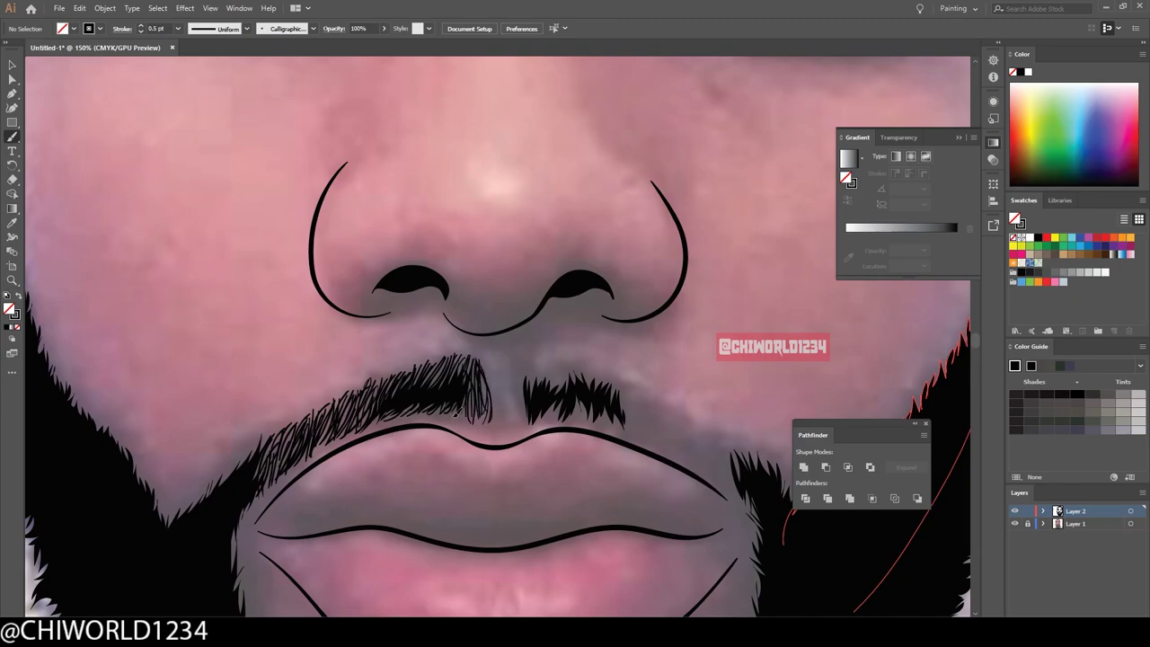
pyautogui.moveTo(368, 386)
pyautogui.mouseDown()
pyautogui.moveTo(332, 436)
pyautogui.moveTo(254, 479)
pyautogui.mouseUp()
pyautogui.scroll(-3, 484, 359)
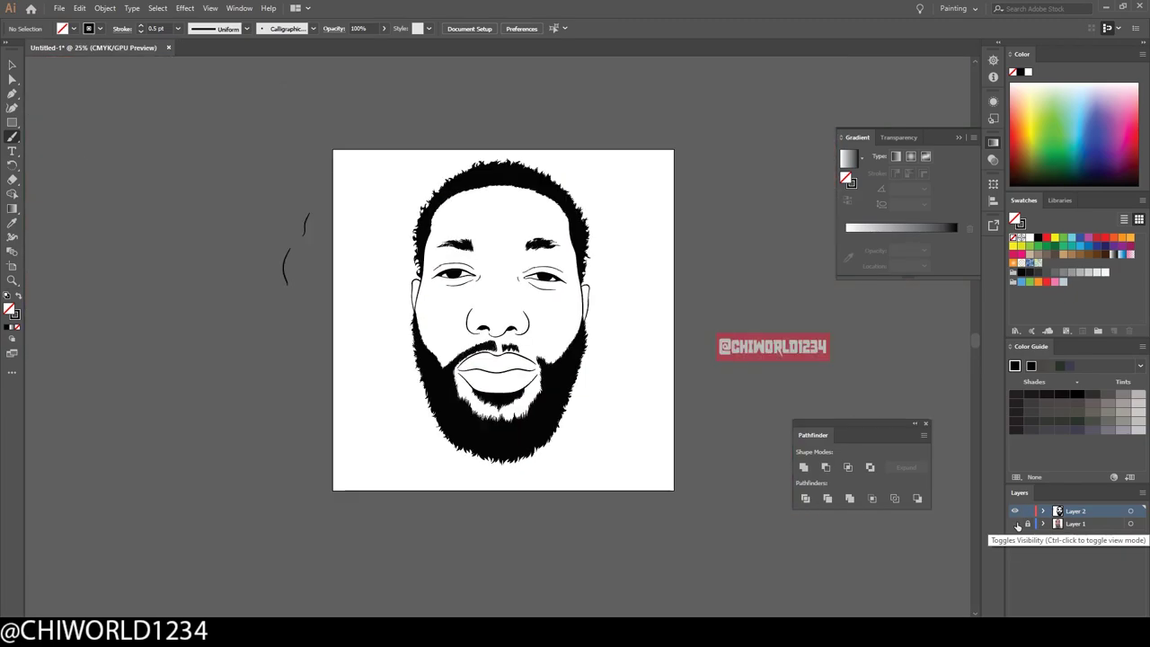
pyautogui.scroll(4, 649, 415)
# - Paint hair strands along the right mustache and its inner end, joining both halves
pyautogui.moveTo(650, 417)
pyautogui.mouseDown()
pyautogui.moveTo(625, 357)
pyautogui.moveTo(550, 315)
pyautogui.mouseUp()
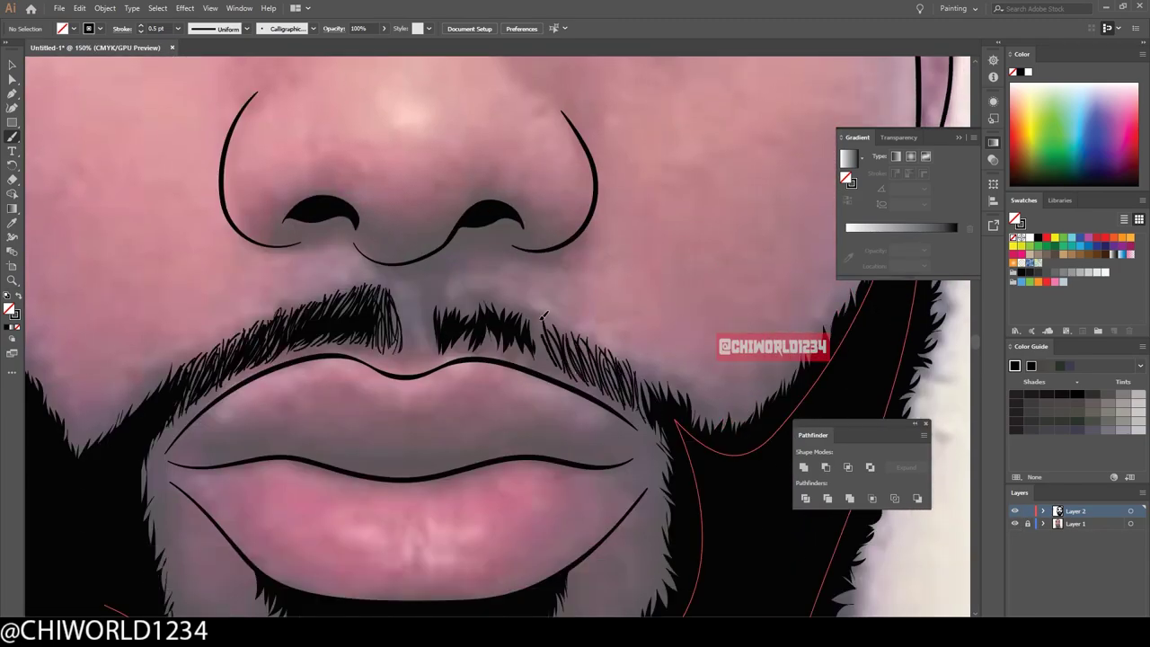
pyautogui.moveTo(550, 363)
pyautogui.mouseDown()
pyautogui.moveTo(529, 324)
pyautogui.moveTo(479, 287)
pyautogui.mouseUp()
pyautogui.moveTo(496, 316); pyautogui.dragTo(471, 286)
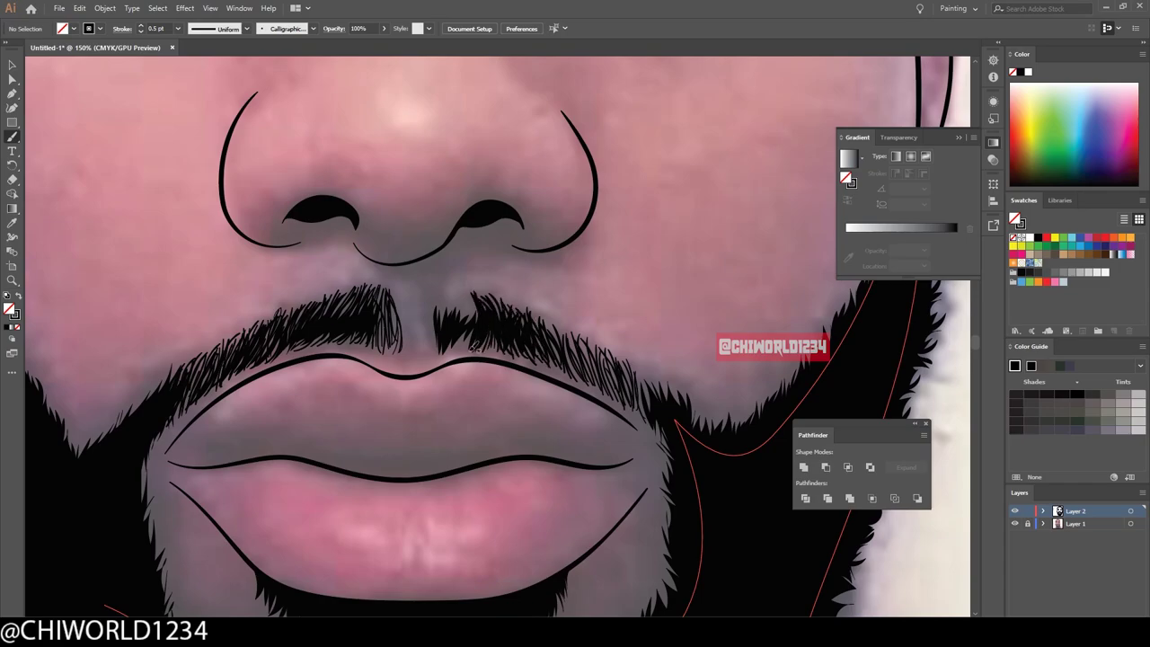
pyautogui.moveTo(438, 359); pyautogui.dragTo(424, 305)
pyautogui.moveTo(412, 357)
pyautogui.mouseDown()
pyautogui.moveTo(406, 326)
pyautogui.moveTo(429, 284)
pyautogui.mouseUp()
pyautogui.moveTo(422, 337); pyautogui.dragTo(415, 291)
pyautogui.hotkey('ctrl', '0')
# - Paint hair strands along the right jaw beard edge
pyautogui.scroll(5, 503, 377)
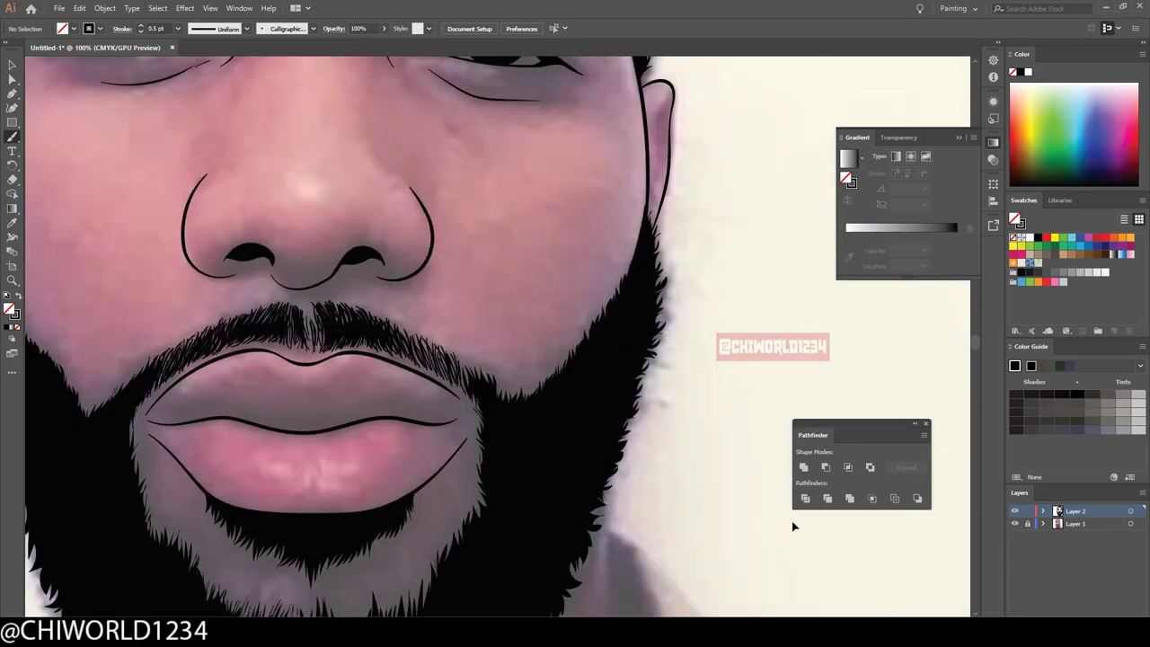
pyautogui.moveTo(539, 404); pyautogui.dragTo(424, 377)
pyautogui.moveTo(450, 397); pyautogui.dragTo(434, 361)
pyautogui.moveTo(496, 433); pyautogui.dragTo(485, 402)
pyautogui.moveTo(524, 429); pyautogui.dragTo(504, 403)
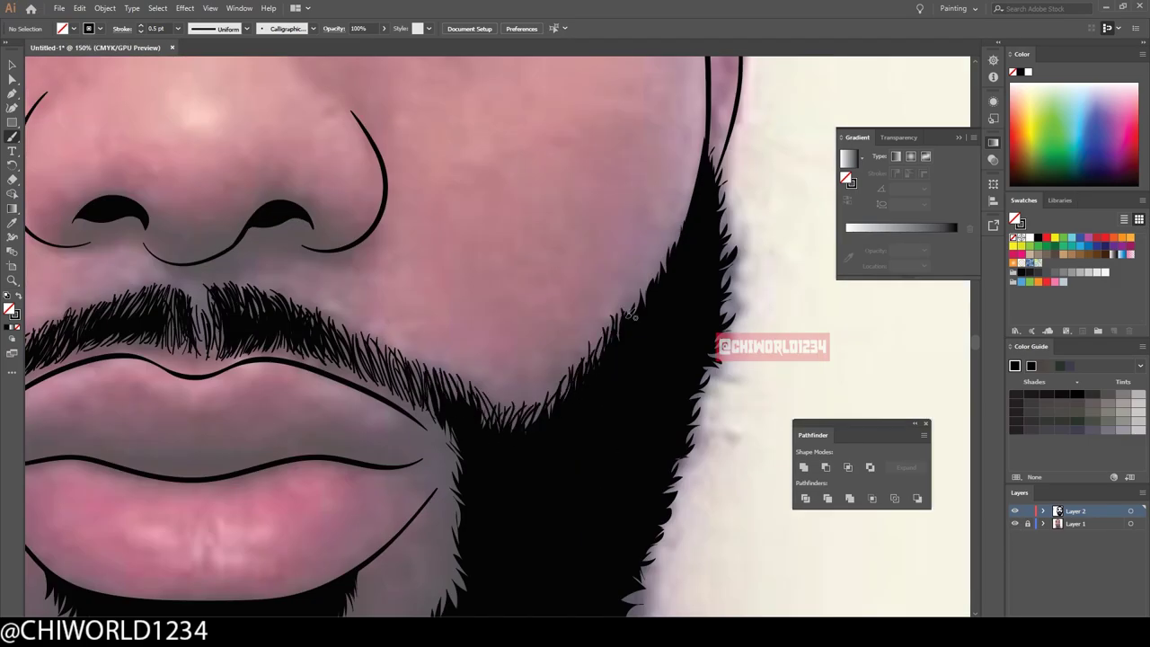
pyautogui.hotkey('ctrl', '-')
pyautogui.hotkey('ctrl', '-')
pyautogui.hotkey('ctrl', '-')
pyautogui.hotkey('ctrl', '+')
pyautogui.moveTo(320, 401); pyautogui.dragTo(393, 446)
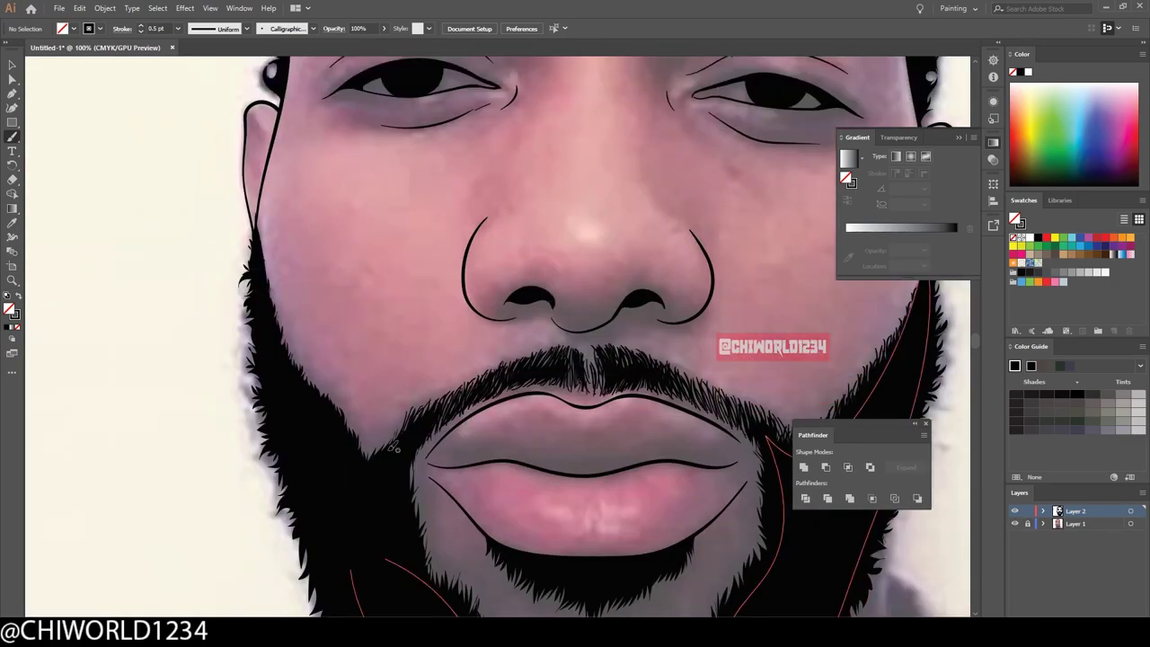
# - Add hair strands across the chin and along the chin area's lower edge
pyautogui.hotkey('ctrl', '-')
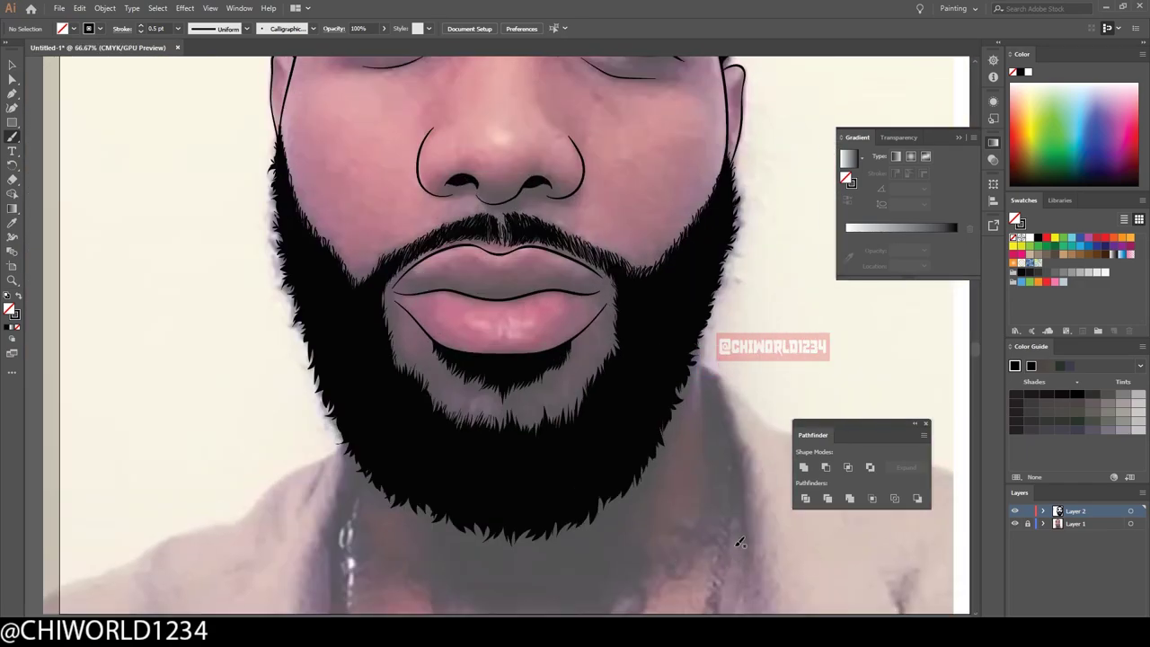
pyautogui.scroll(1, 333, 440)
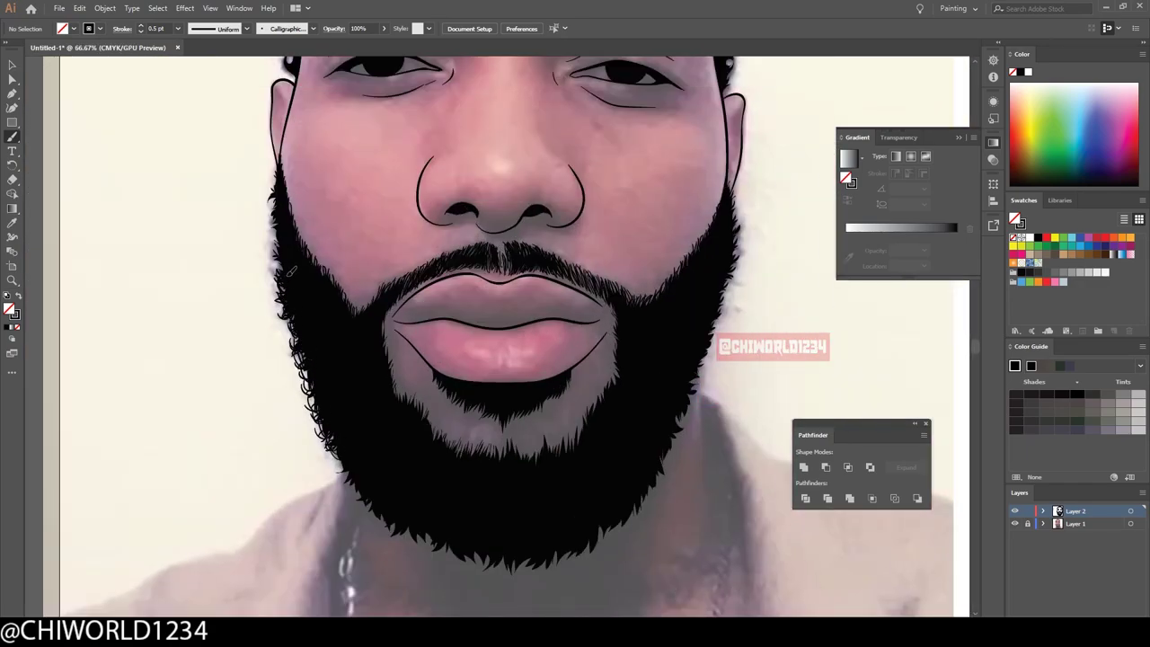
pyautogui.hotkey('ctrl', '-')
pyautogui.hotkey('ctrl', '+')
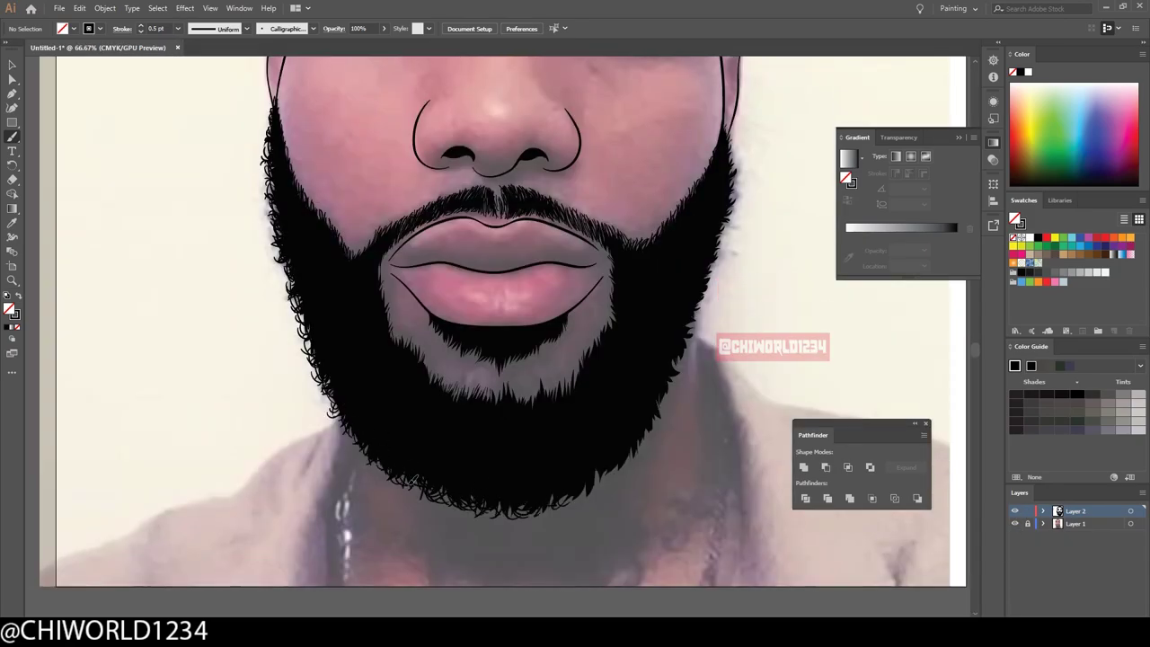
pyautogui.hotkey('ctrl', '-')
pyautogui.hotkey('ctrl', '-')
pyautogui.hotkey('ctrl', '+')
pyautogui.hotkey('ctrl', '+')
pyautogui.hotkey('ctrl', '+')
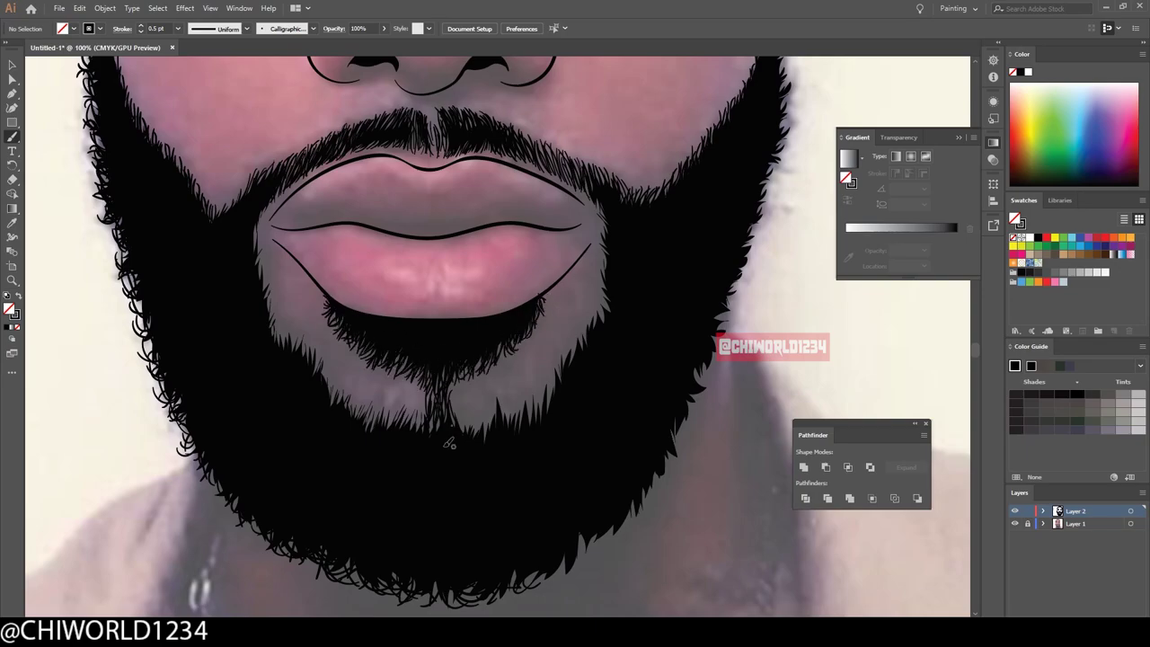
pyautogui.moveTo(449, 442); pyautogui.dragTo(399, 409)
pyautogui.hotkey('ctrl', '-')
pyautogui.hotkey('ctrl', '-')
pyautogui.hotkey('ctrl', '-')
pyautogui.hotkey('ctrl', '+')
pyautogui.hotkey('ctrl', '+')
pyautogui.hotkey('ctrl', '+')
pyautogui.moveTo(480, 489); pyautogui.dragTo(440, 435)
pyautogui.moveTo(408, 476); pyautogui.dragTo(364, 433)
pyautogui.moveTo(319, 476); pyautogui.dragTo(170, 305)
# - Add strands beside the lips, along both chin sides and the lower beard edge
pyautogui.moveTo(135, 260); pyautogui.dragTo(149, 175)
pyautogui.moveTo(664, 310); pyautogui.dragTo(629, 90)
pyautogui.moveTo(126, 188); pyautogui.dragTo(144, 149)
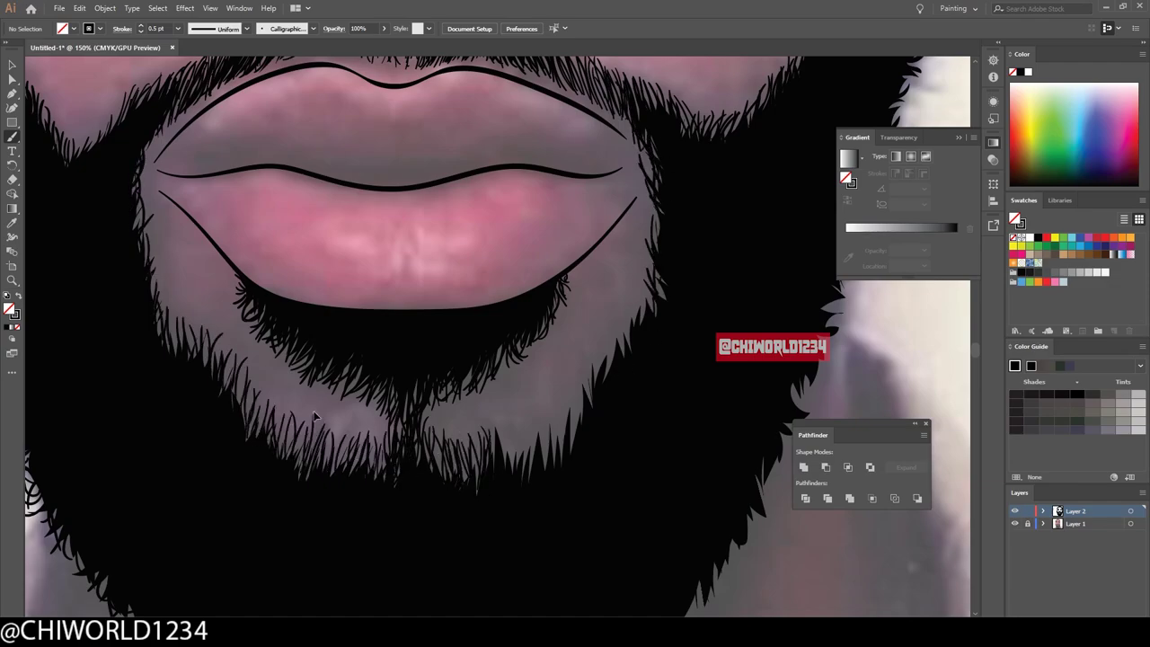
pyautogui.hotkey('ctrl', '-')
pyautogui.moveTo(539, 422); pyautogui.dragTo(552, 366)
pyautogui.moveTo(516, 422)
pyautogui.mouseDown()
pyautogui.moveTo(503, 379)
pyautogui.moveTo(485, 386)
pyautogui.mouseUp()
pyautogui.moveTo(467, 434); pyautogui.dragTo(454, 391)
pyautogui.moveTo(562, 377); pyautogui.dragTo(570, 340)
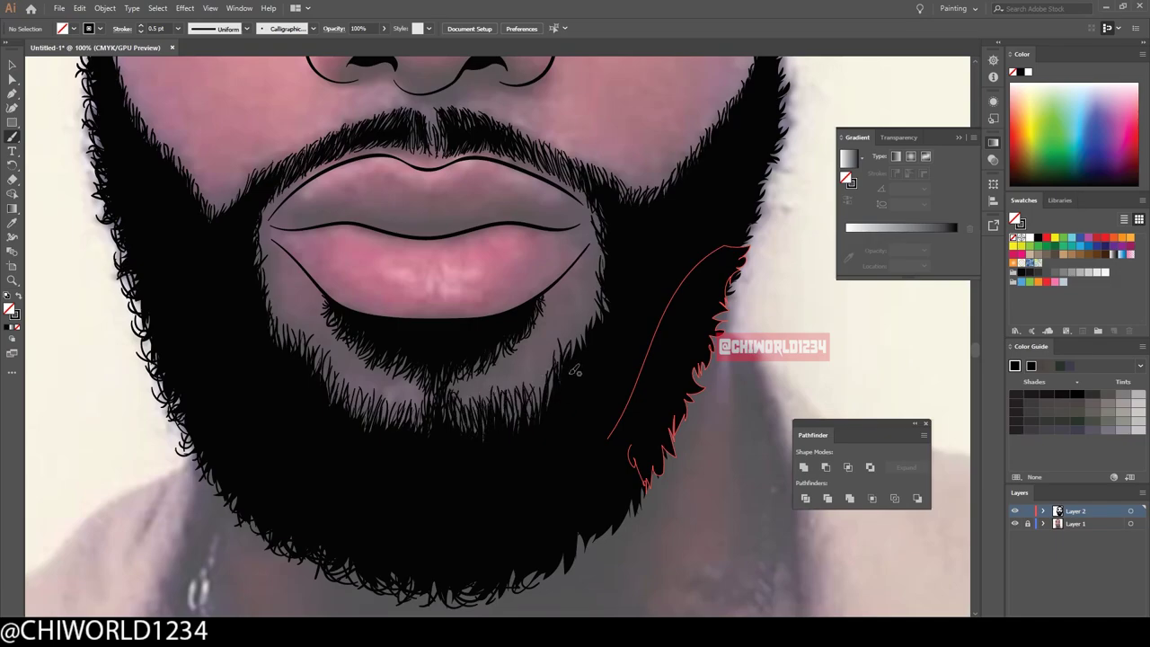
# - Draw hair strokes under the lower lip and beside its left corner
pyautogui.moveTo(512, 382); pyautogui.dragTo(499, 346)
pyautogui.moveTo(462, 423); pyautogui.dragTo(458, 369)
pyautogui.moveTo(413, 433)
pyautogui.mouseDown()
pyautogui.moveTo(405, 379)
pyautogui.moveTo(385, 390)
pyautogui.moveTo(333, 364)
pyautogui.mouseUp()
pyautogui.moveTo(319, 384)
pyautogui.mouseDown()
pyautogui.moveTo(298, 325)
pyautogui.moveTo(270, 305)
pyautogui.mouseUp()
pyautogui.moveTo(274, 310); pyautogui.dragTo(256, 242)
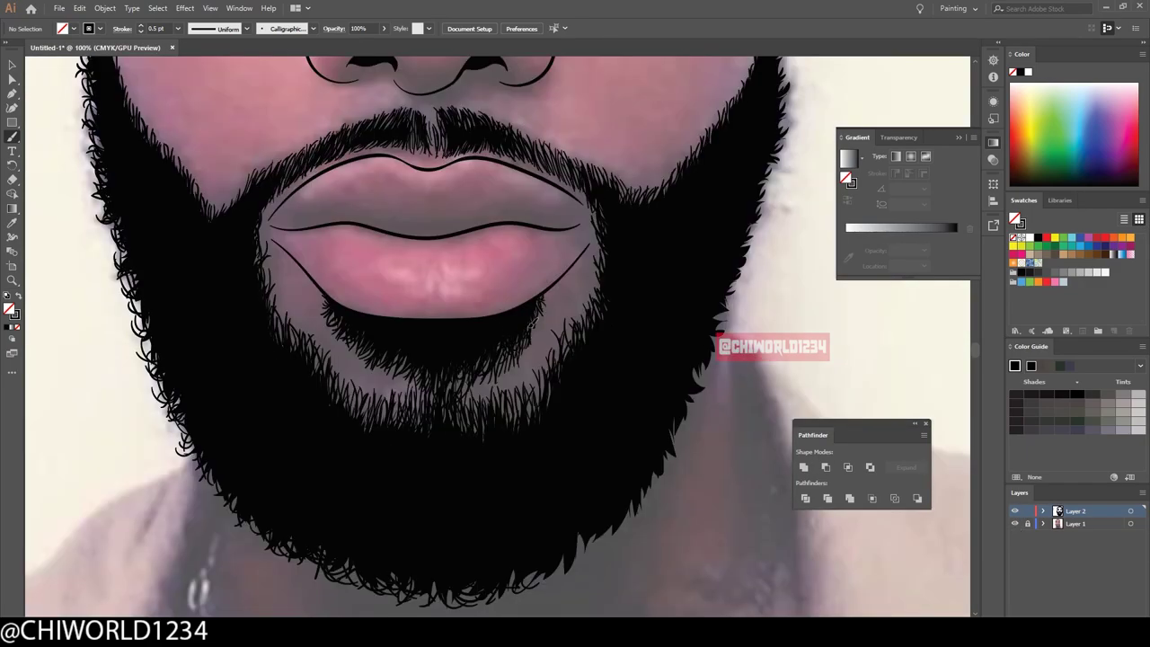
pyautogui.hotkey('ctrl', '0')
# - Add dark hair strands along the beard's right, bottom and left outer edges
pyautogui.hotkey('ctrl', '=')
pyautogui.hotkey('ctrl', '=')
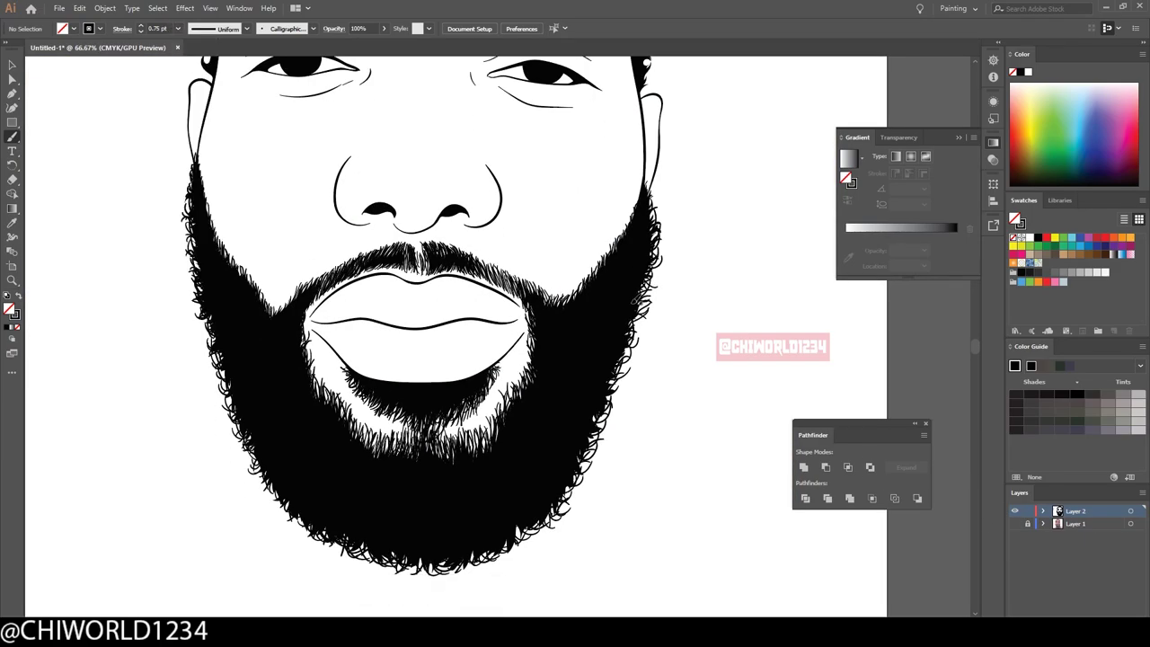
pyautogui.moveTo(615, 392); pyautogui.dragTo(585, 446)
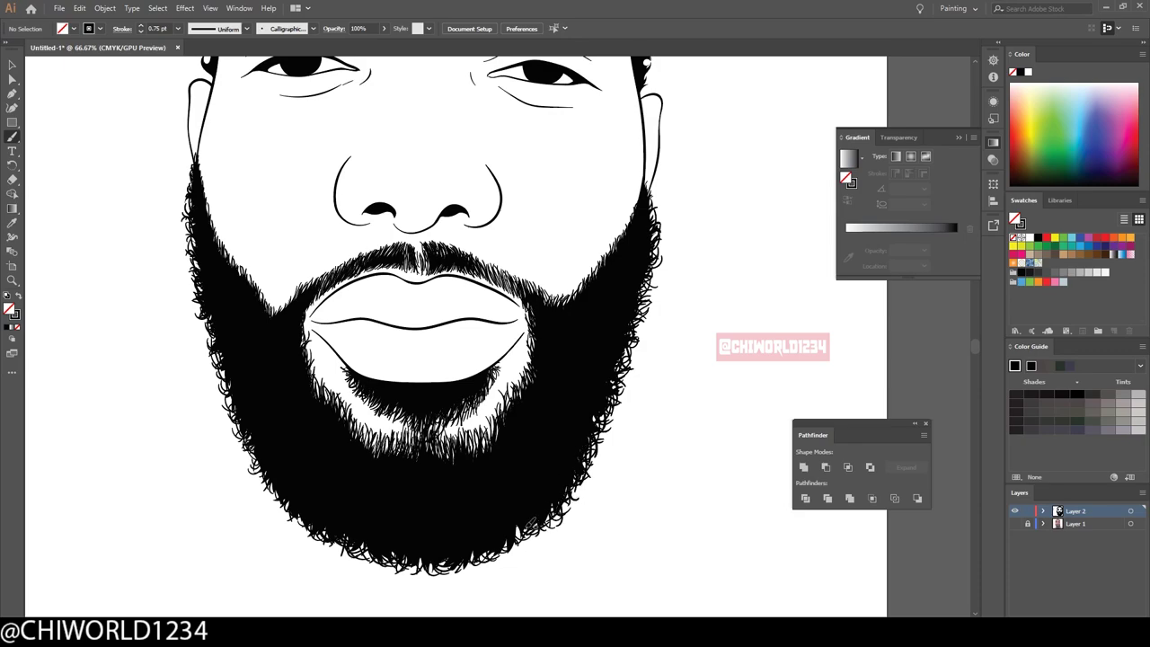
pyautogui.moveTo(493, 564)
pyautogui.mouseDown()
pyautogui.moveTo(417, 575)
pyautogui.moveTo(323, 543)
pyautogui.moveTo(253, 448)
pyautogui.mouseUp()
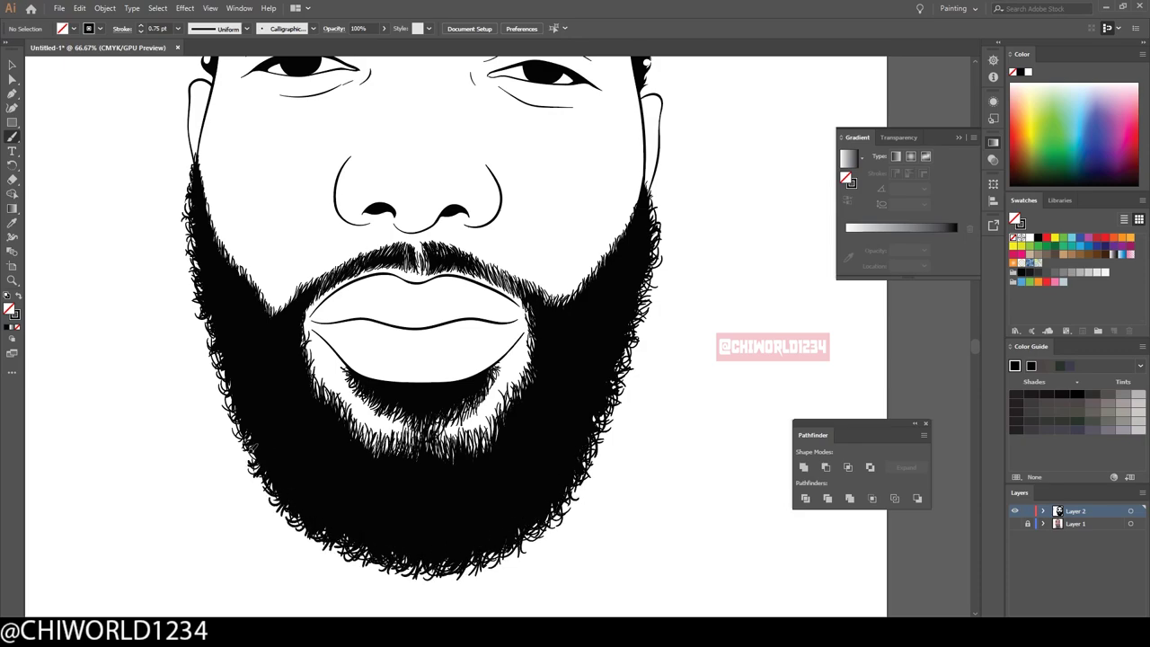
pyautogui.moveTo(244, 410); pyautogui.dragTo(215, 318)
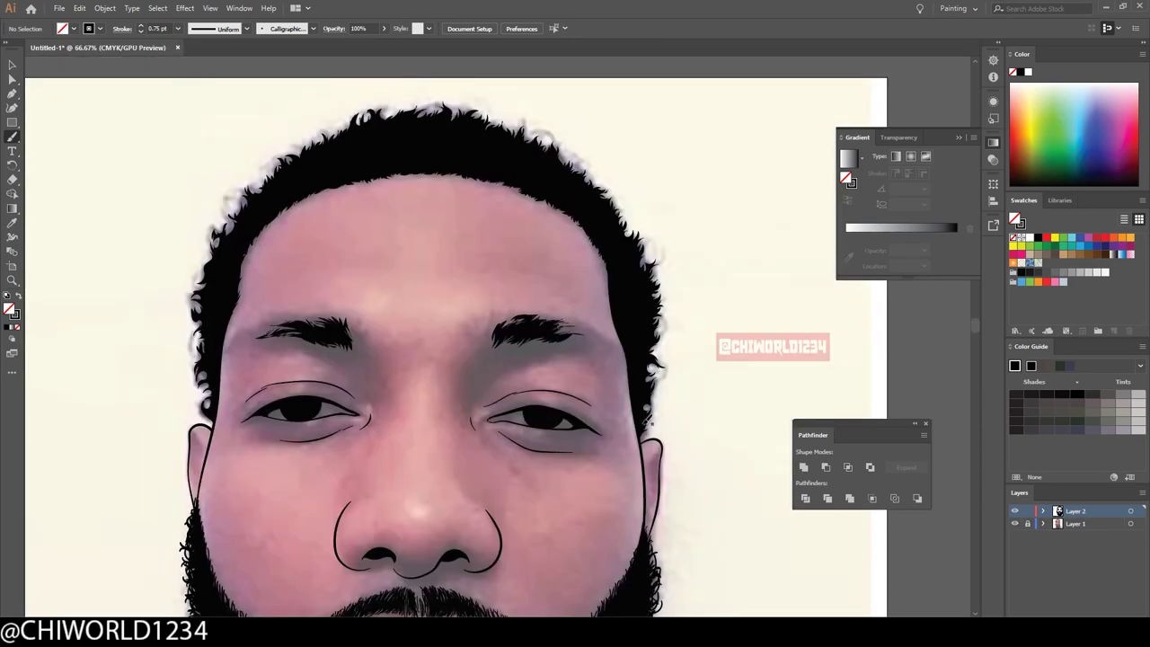
# - Add curly strands along both sides of the hair and across the top hairline
pyautogui.moveTo(669, 366); pyautogui.dragTo(658, 255)
pyautogui.moveTo(214, 415); pyautogui.dragTo(217, 255)
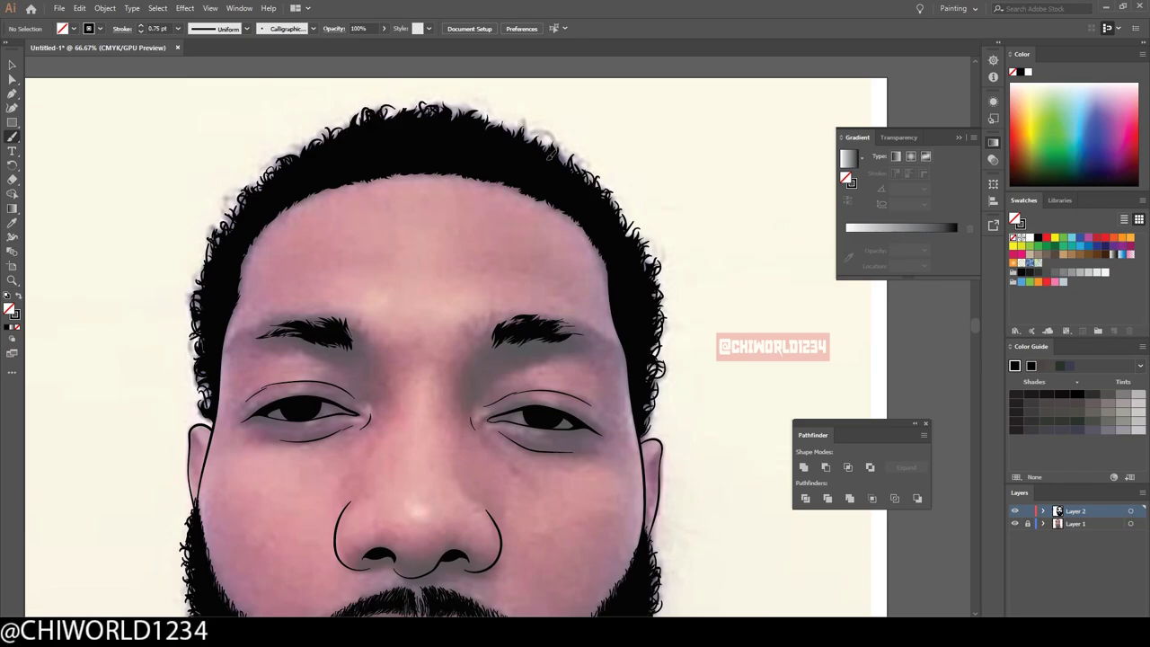
pyautogui.moveTo(566, 162); pyautogui.dragTo(199, 262)
# - Toggle the reference photo layer to review the line art on its own
pyautogui.hotkey('ctrl', '-')
pyautogui.hotkey('ctrl', '-')
pyautogui.click(1015, 524)
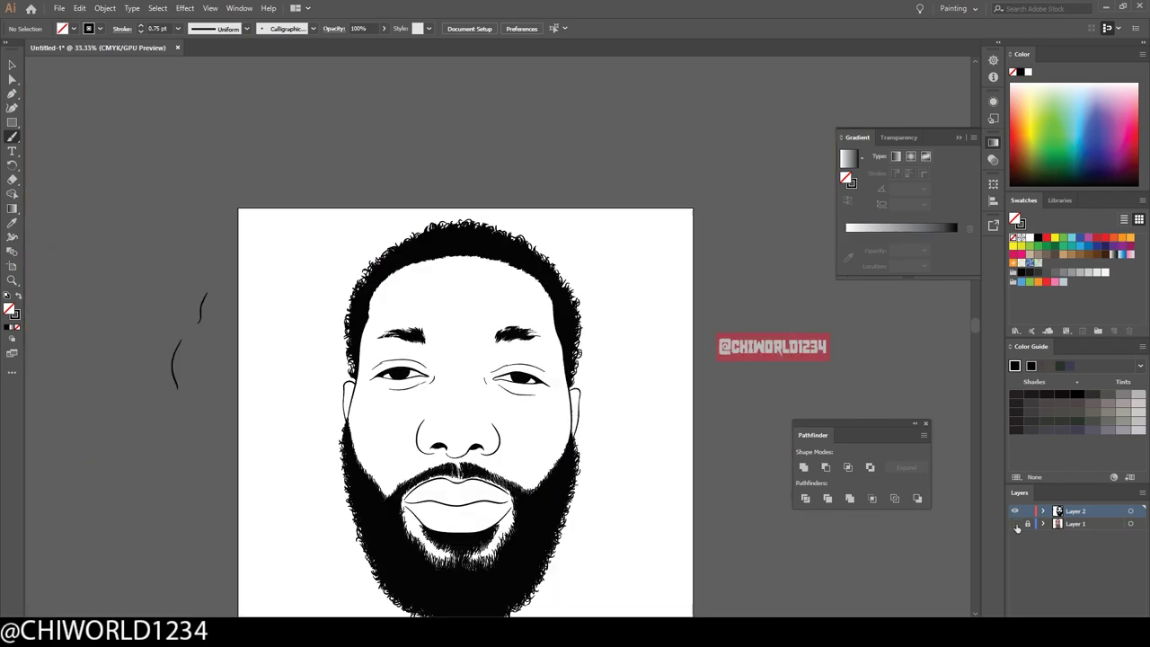
pyautogui.hotkey('ctrl', '+')
pyautogui.hotkey('ctrl', '+')
pyautogui.hotkey('ctrl', '-')
pyautogui.hotkey('ctrl', '+')
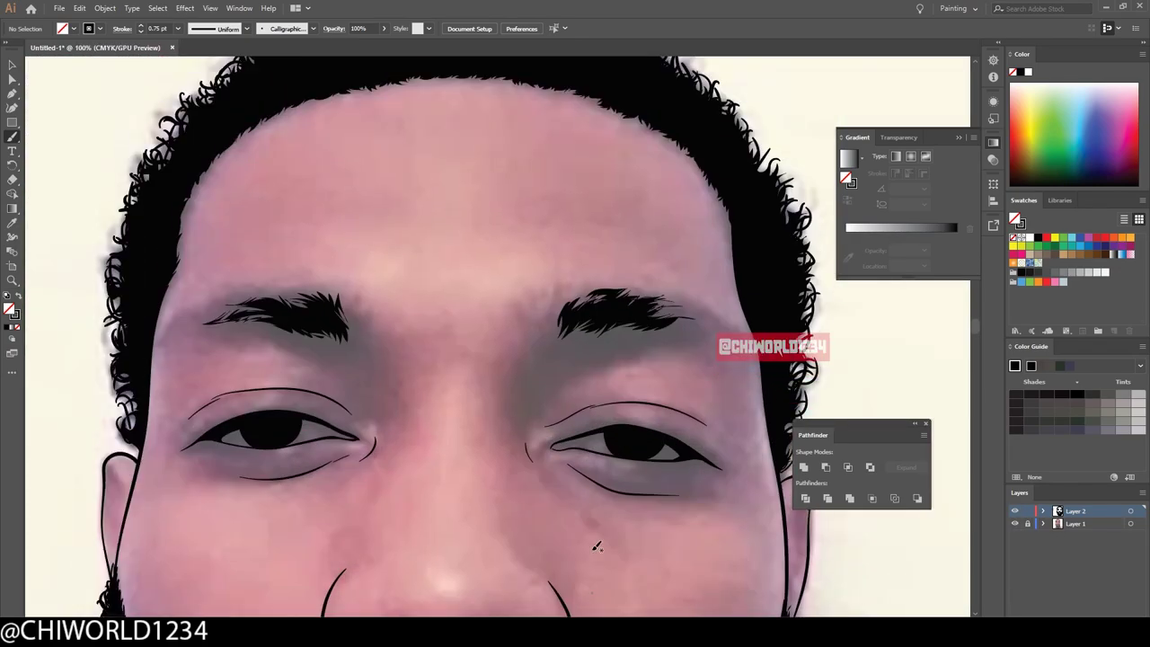
# - Feather both eyebrows with fine 0.25 pt hair strokes along their top and lower edges
pyautogui.moveTo(693, 312); pyautogui.dragTo(588, 302)
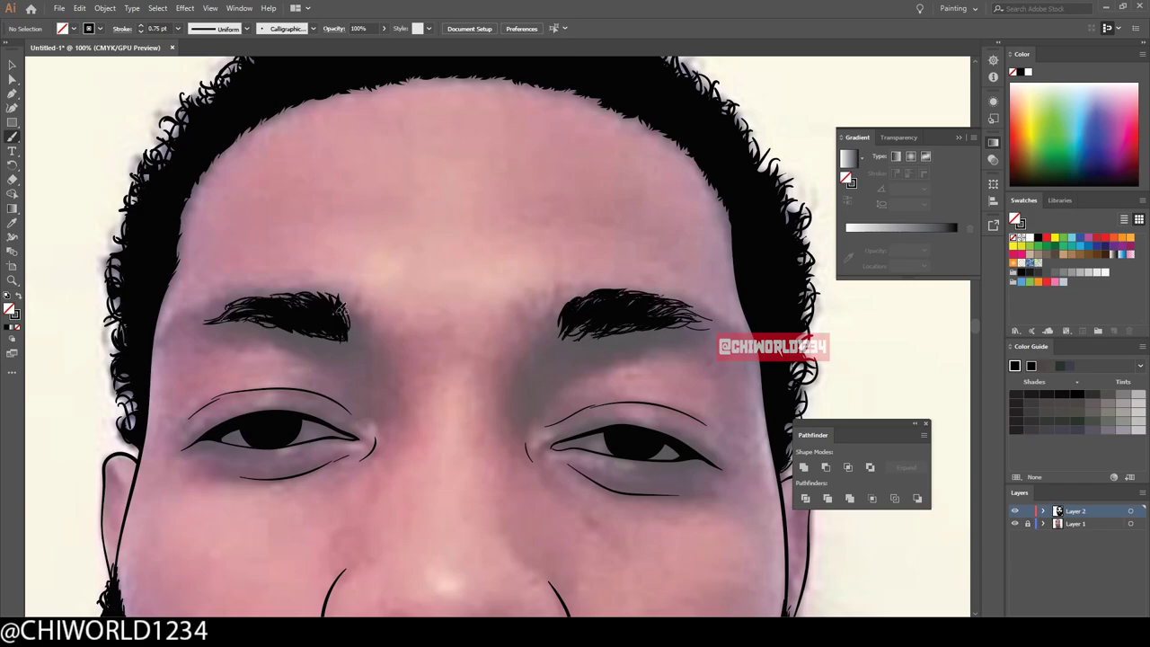
pyautogui.hotkey('ctrl', '-')
pyautogui.hotkey('ctrl', '-')
pyautogui.hotkey('ctrl', '+')
pyautogui.hotkey('ctrl', '+')
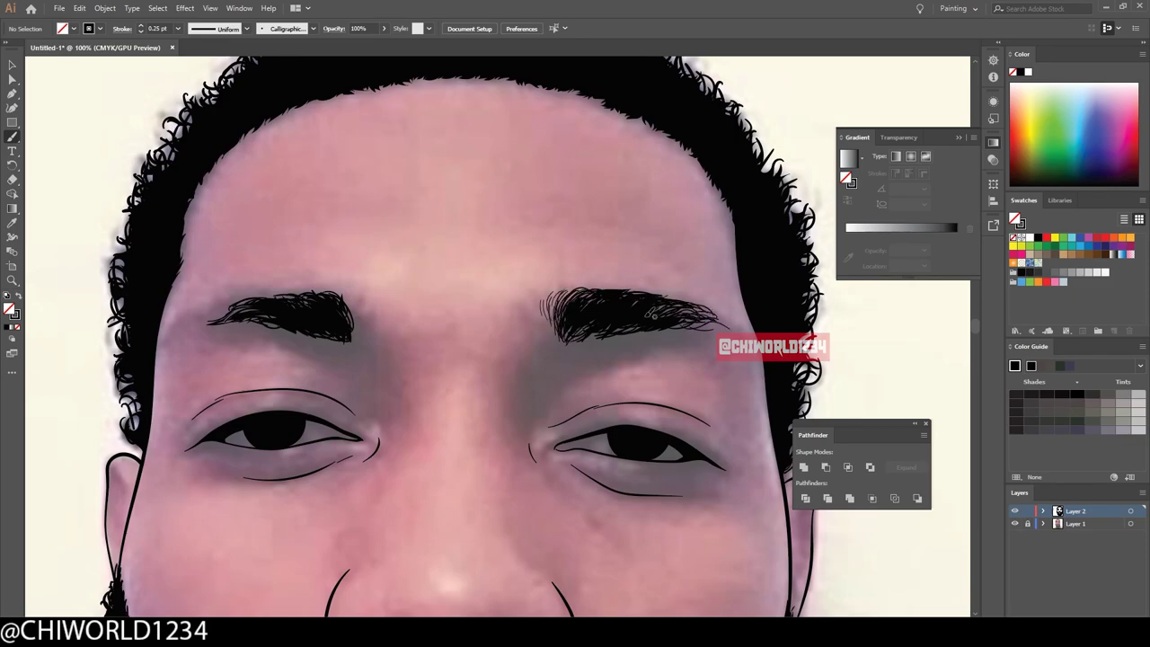
pyautogui.moveTo(653, 313); pyautogui.dragTo(580, 339)
pyautogui.hotkey('ctrl', '-')
pyautogui.hotkey('ctrl', '-')
pyautogui.hotkey('ctrl', '-')
pyautogui.hotkey('ctrl', '+')
pyautogui.hotkey('ctrl', '+')
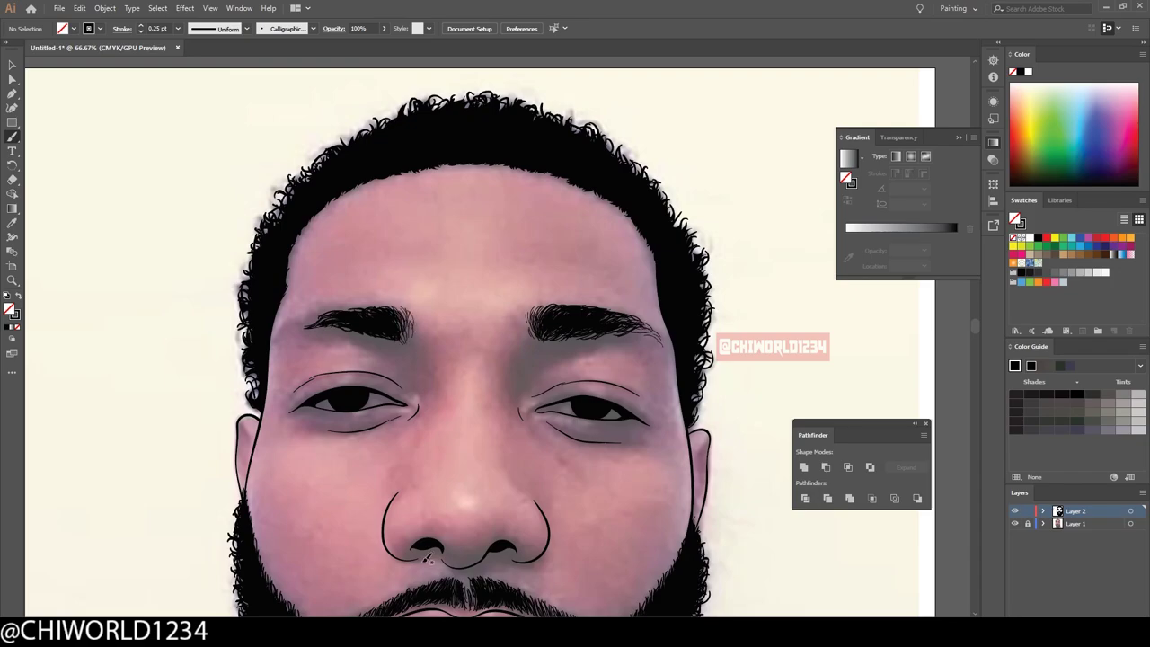
pyautogui.hotkey('ctrl', '+')
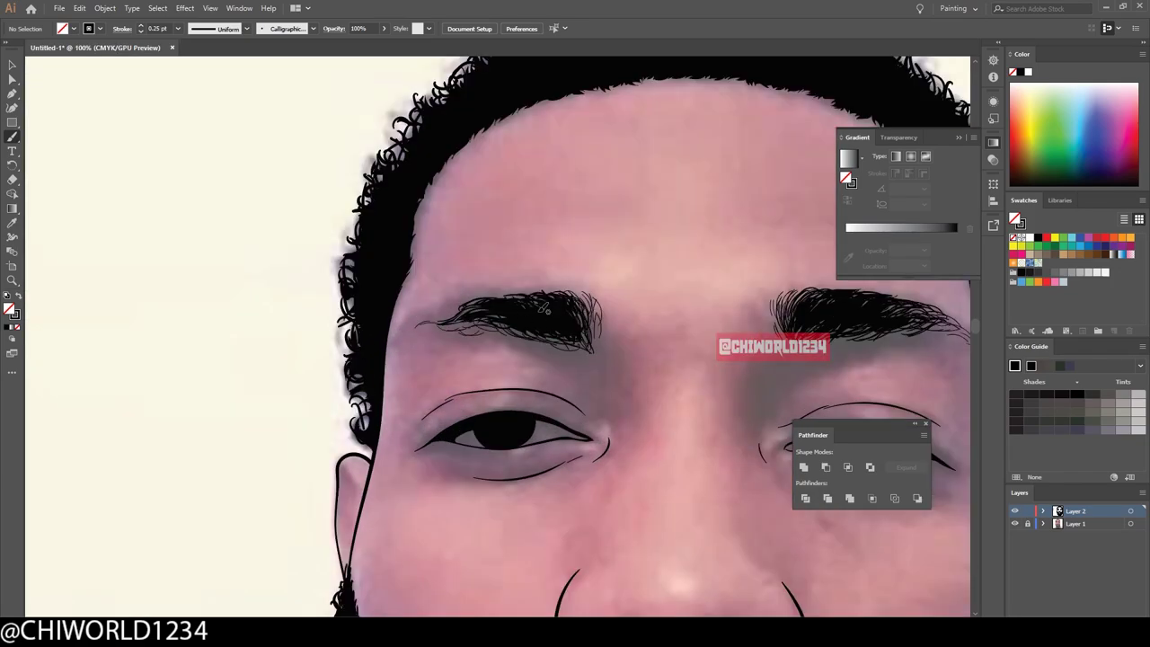
pyautogui.moveTo(526, 303); pyautogui.dragTo(536, 334)
pyautogui.scroll(-5, 503, 361)
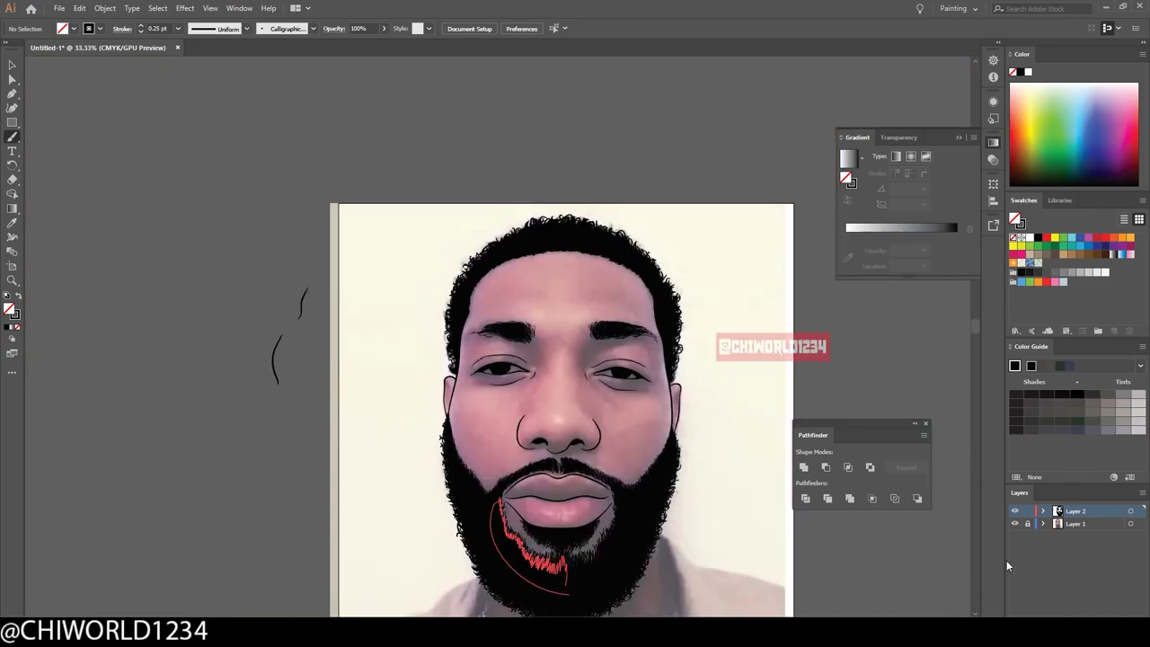
pyautogui.scroll(8, 313, 429)
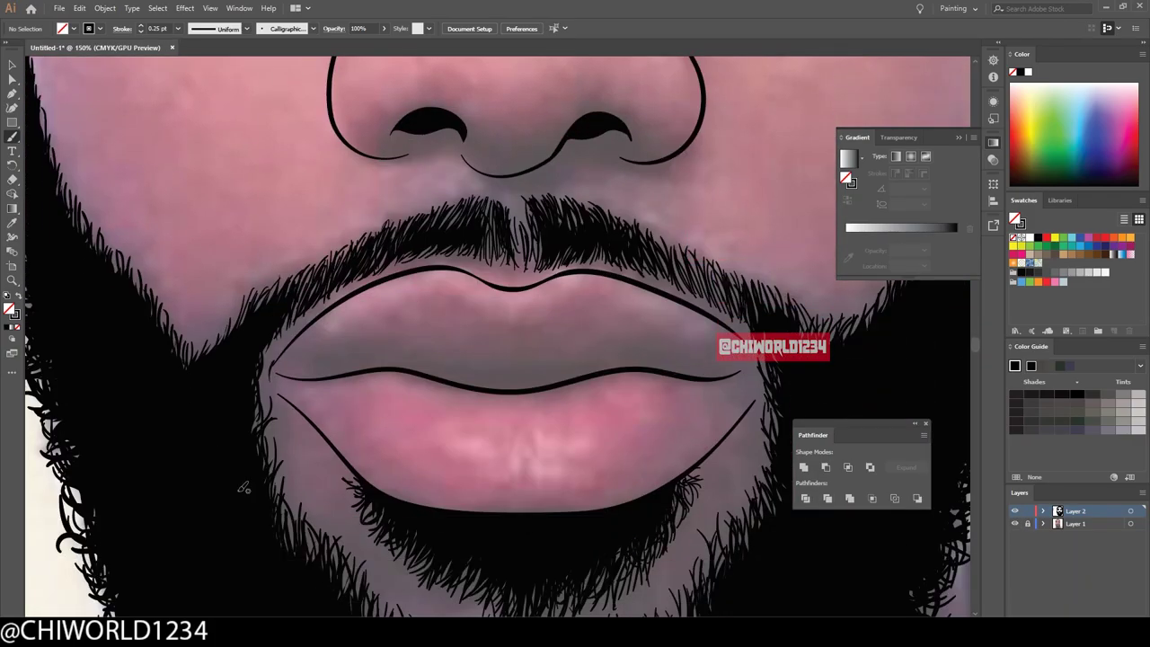
pyautogui.keyDown('ctrl'); pyautogui.click(274, 391); pyautogui.keyUp('ctrl')
pyautogui.scroll(3, 271, 373)
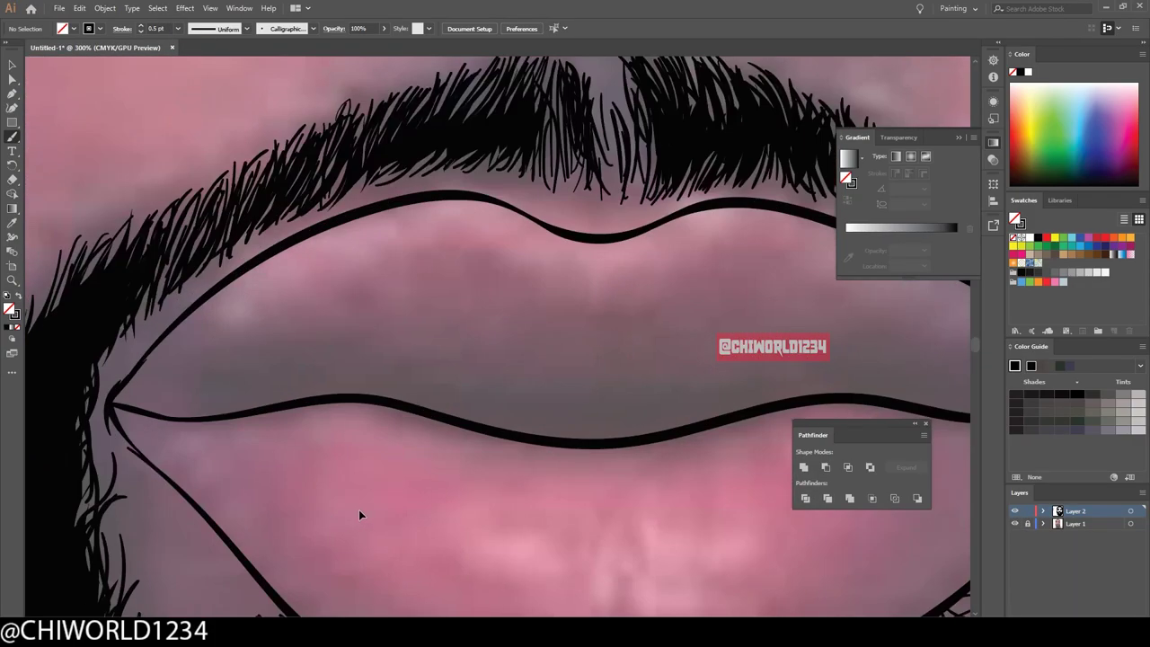
pyautogui.scroll(-4, 671, 537)
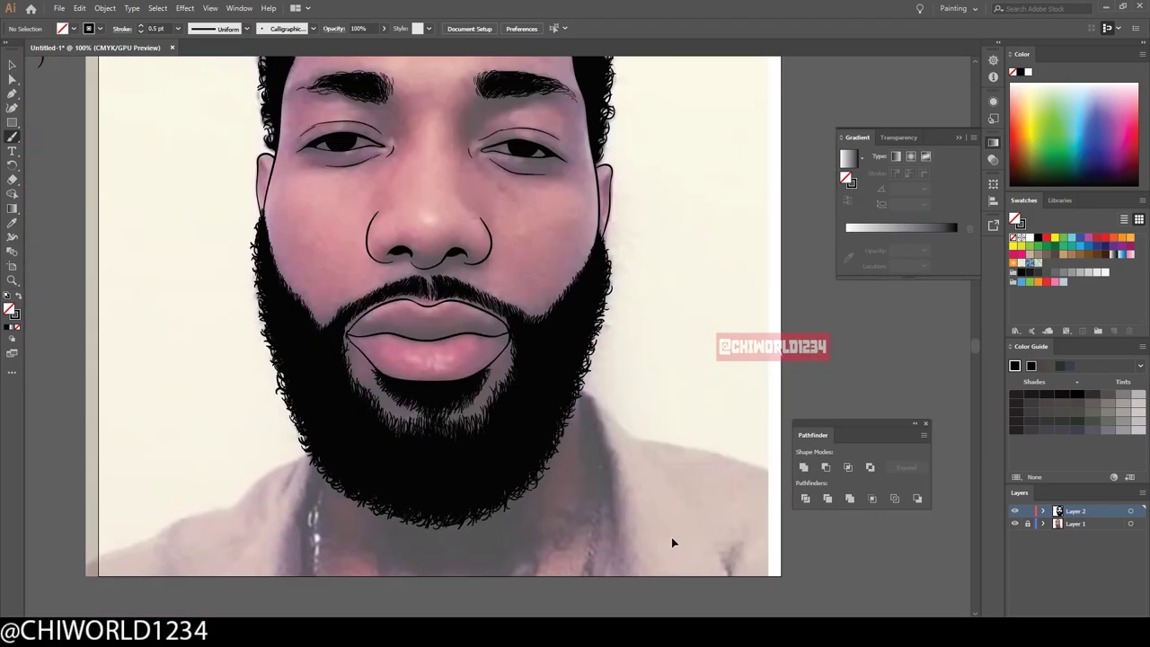
pyautogui.scroll(-2, 671, 536)
pyautogui.scroll(3, 747, 467)
pyautogui.scroll(3, 747, 467)
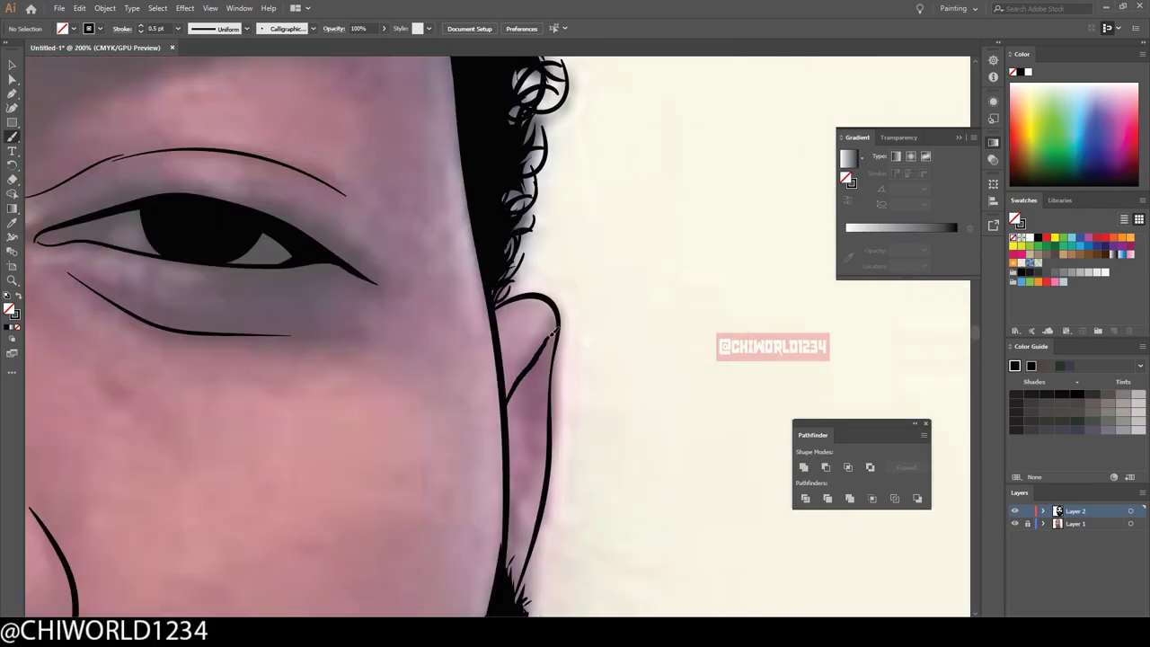
pyautogui.scroll(-3, 620, 601)
pyautogui.scroll(3, 537, 344)
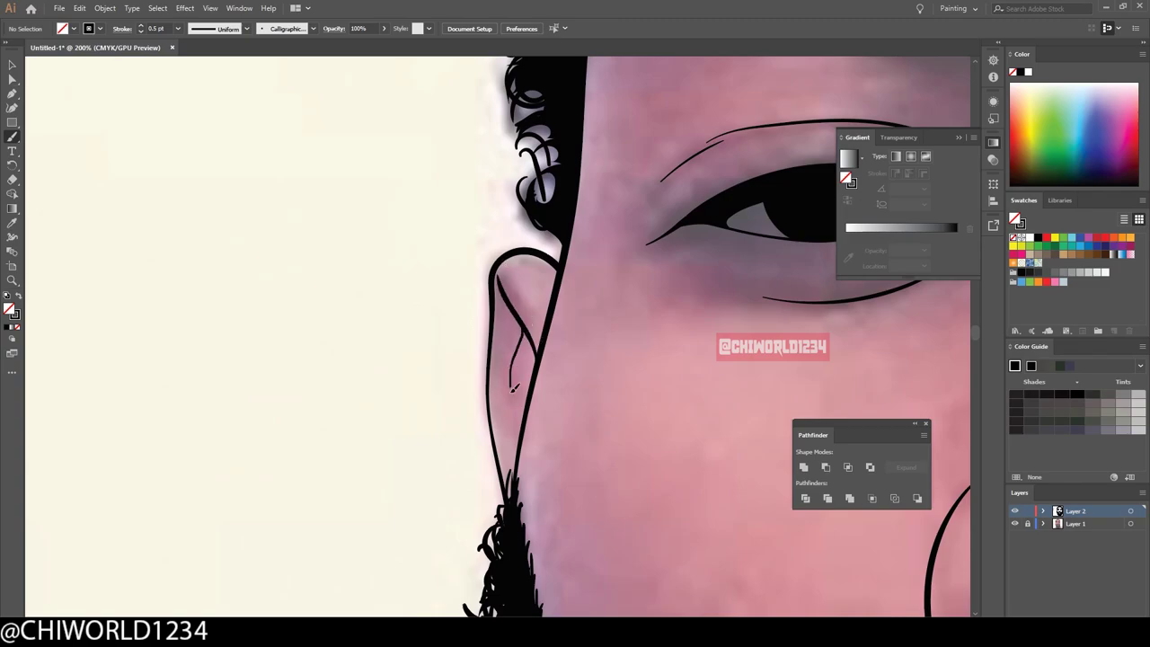
pyautogui.scroll(-3, 514, 388)
pyautogui.scroll(4, 483, 337)
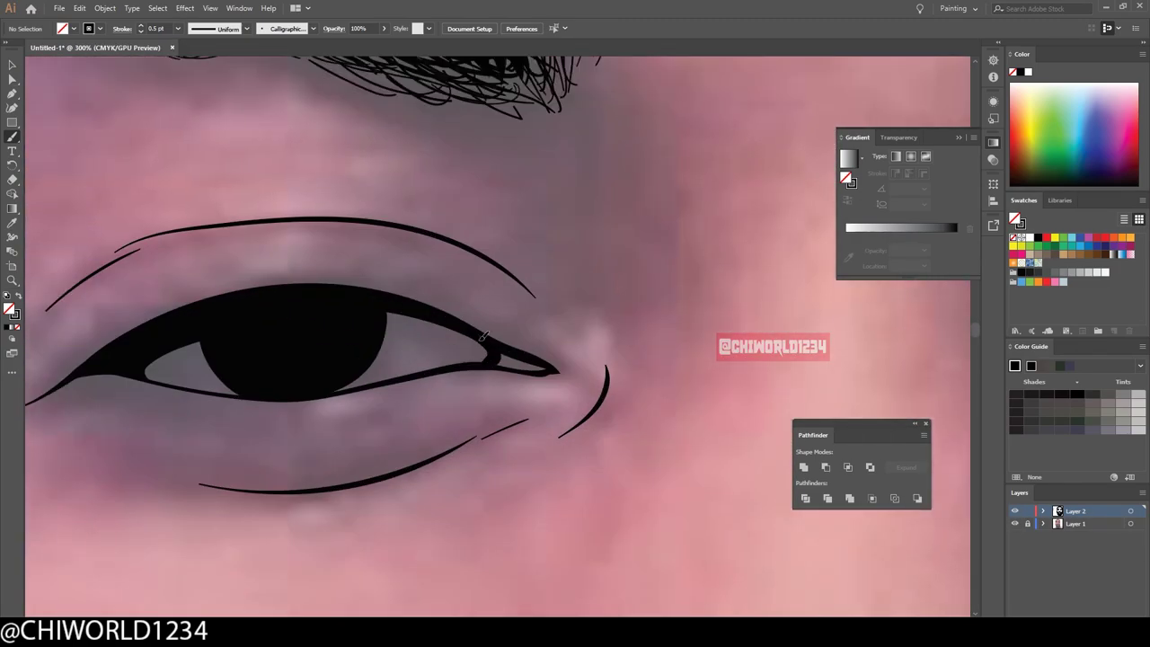
pyautogui.scroll(-3, 483, 334)
pyautogui.scroll(4, 516, 411)
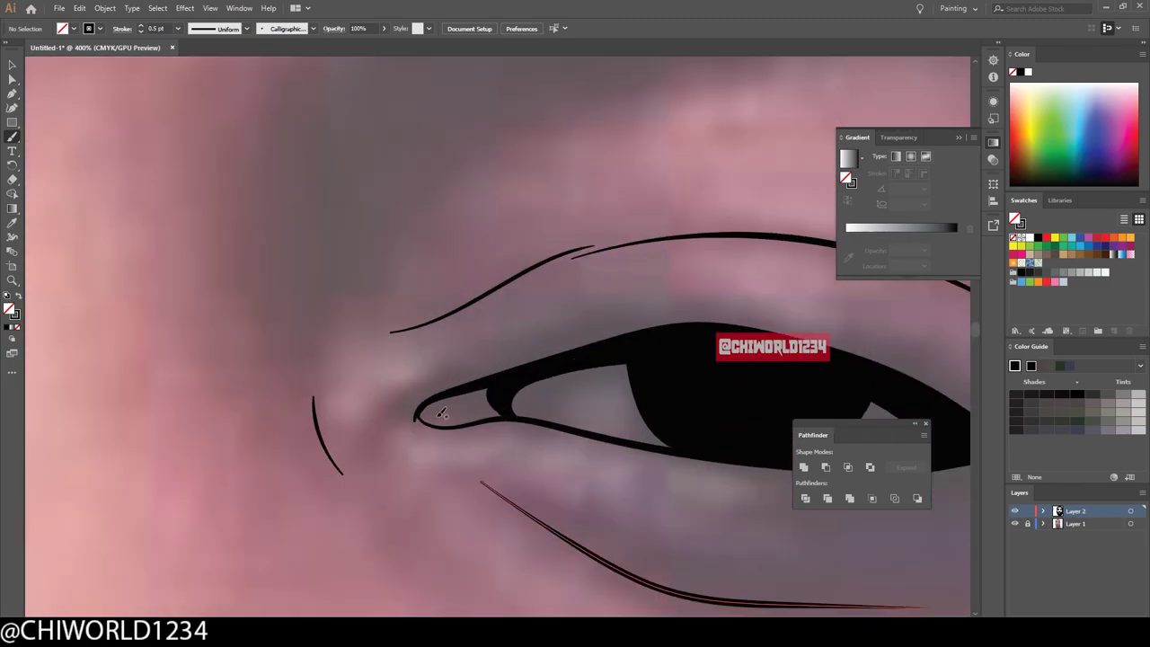
pyautogui.scroll(-4, 440, 411)
pyautogui.scroll(3, 315, 331)
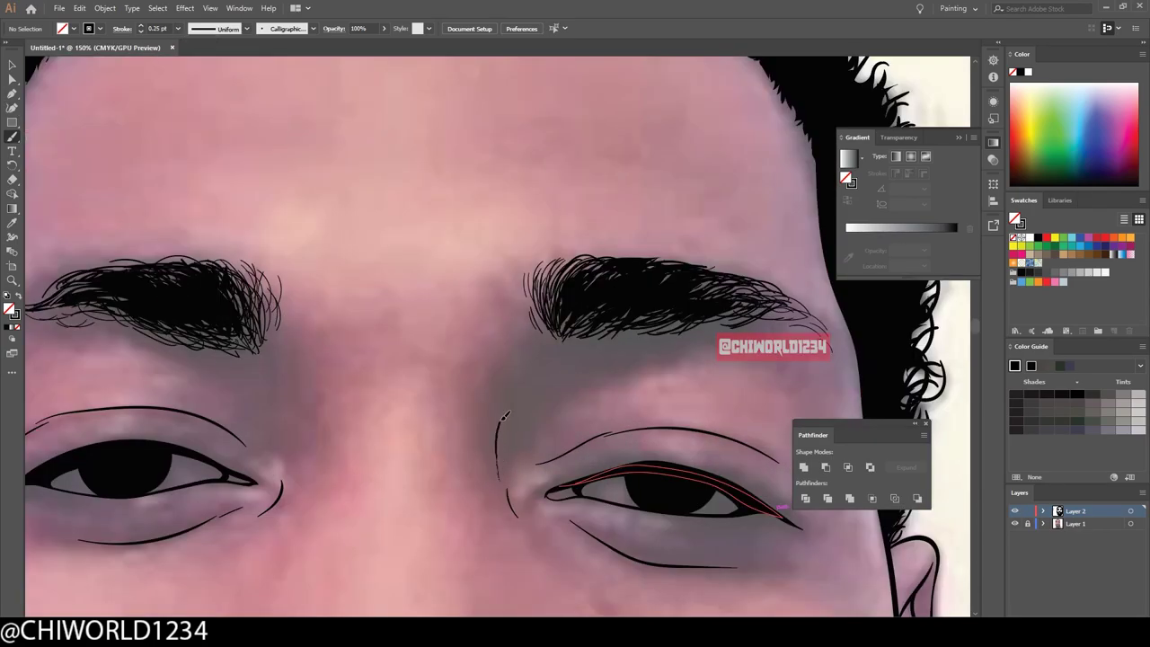
pyautogui.scroll(-3, 504, 415)
pyautogui.scroll(4, 281, 343)
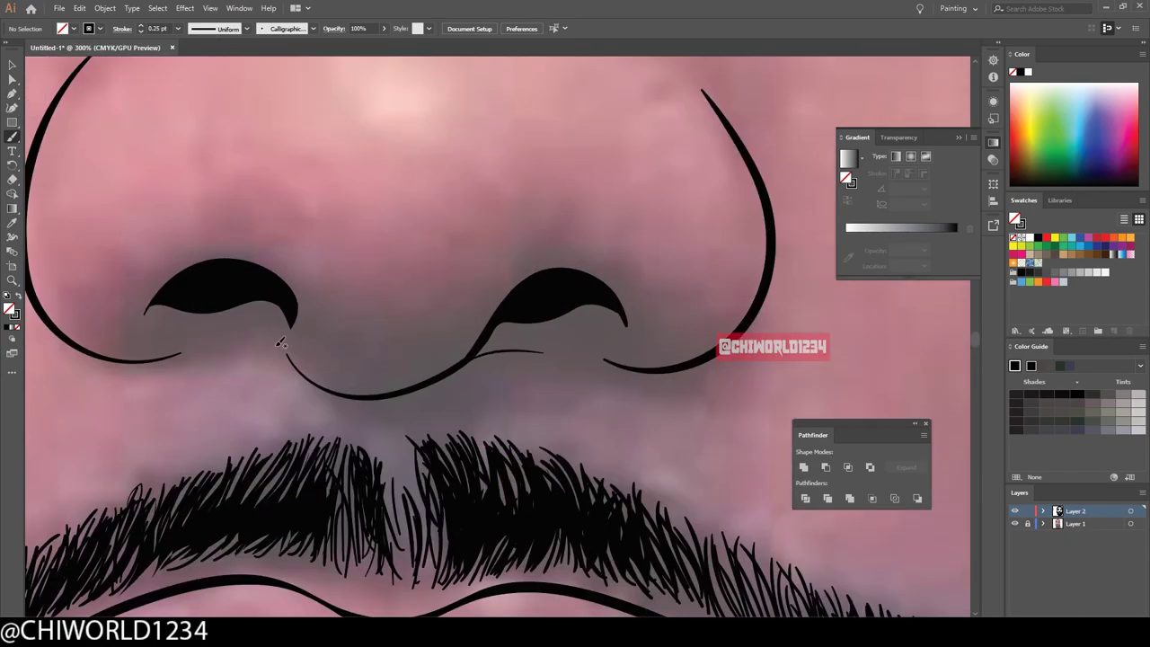
pyautogui.scroll(-6, 281, 343)
pyautogui.press('v')
pyautogui.hotkey('ctrl', 'a')
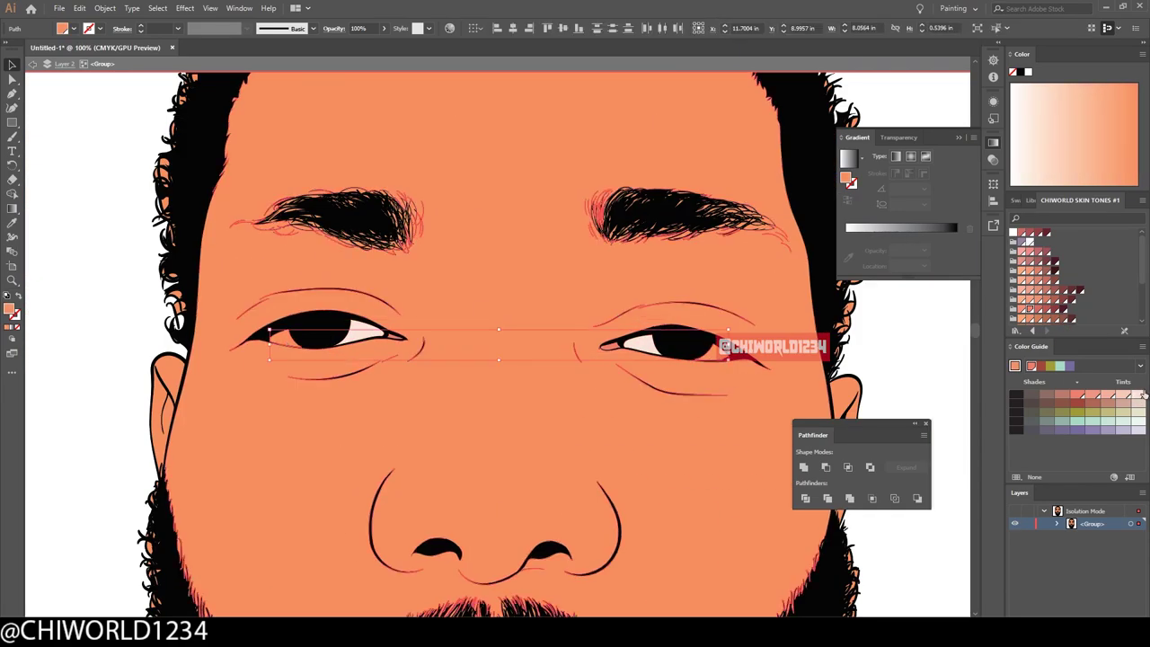
# - Collapse the side panels, select the head artwork group and isolate it
pyautogui.click(996, 42)
pyautogui.hotkey('ctrl', '-')
pyautogui.hotkey('ctrl', '-')
pyautogui.hotkey('ctrl', '-')
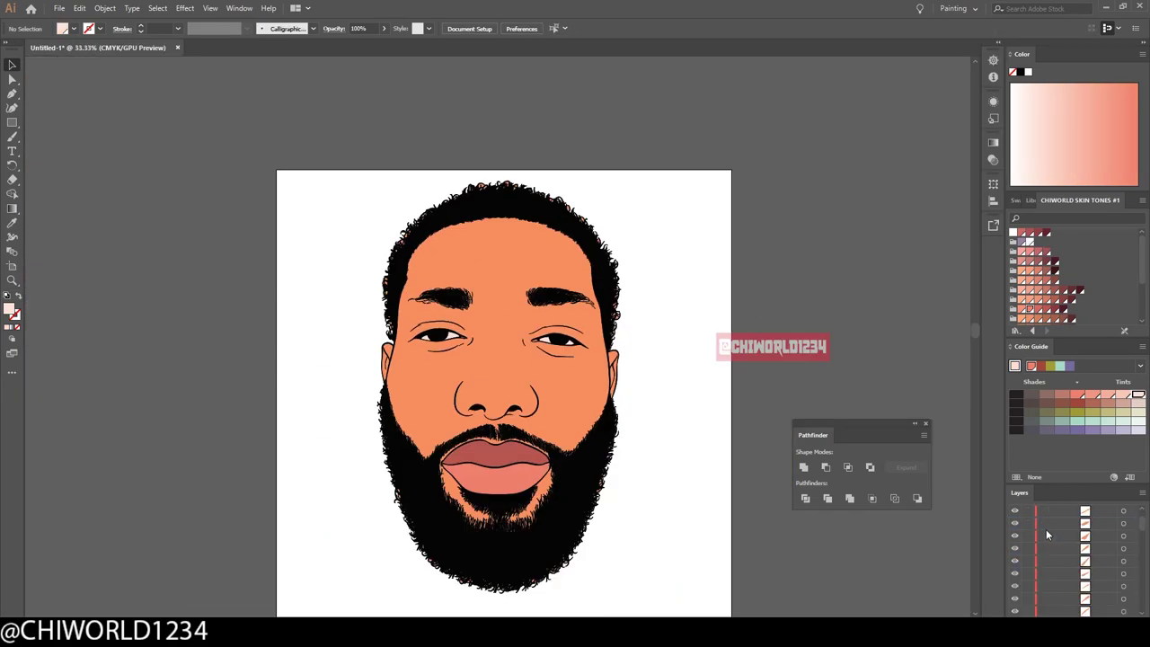
pyautogui.click(1043, 524)
pyautogui.rightClick(576, 303)
pyautogui.click(631, 388)
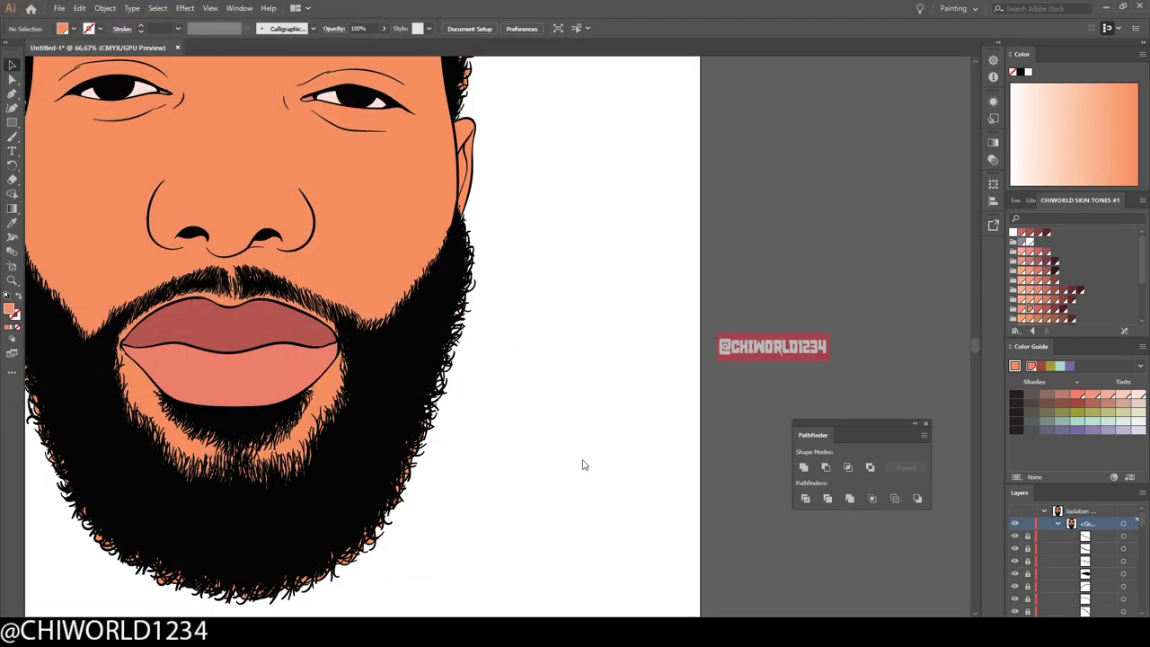
# - Inspect paths at the beard's lower left and right hairline inside the isolated group
pyautogui.rightClick(445, 297)
pyautogui.scroll(-2, 476, 404)
pyautogui.moveTo(557, 318); pyautogui.dragTo(365, 477)
pyautogui.hscroll(-5, 308, 449)
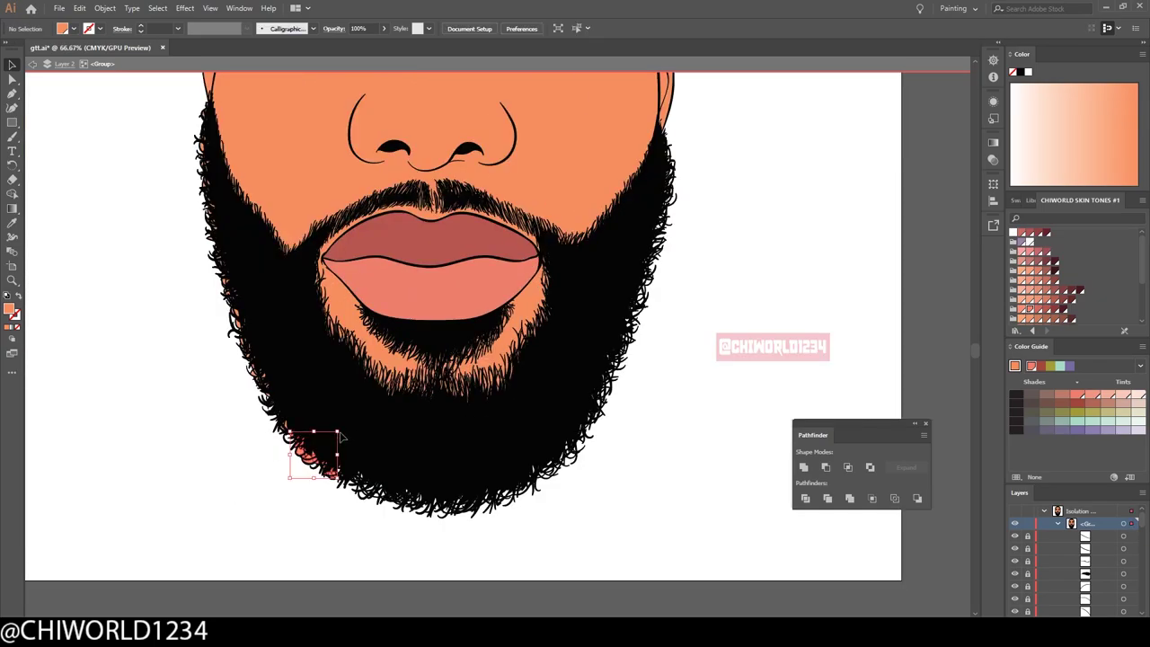
pyautogui.scroll(3, 144, 441)
pyautogui.click(144, 441)
pyautogui.scroll(9, 225, 306)
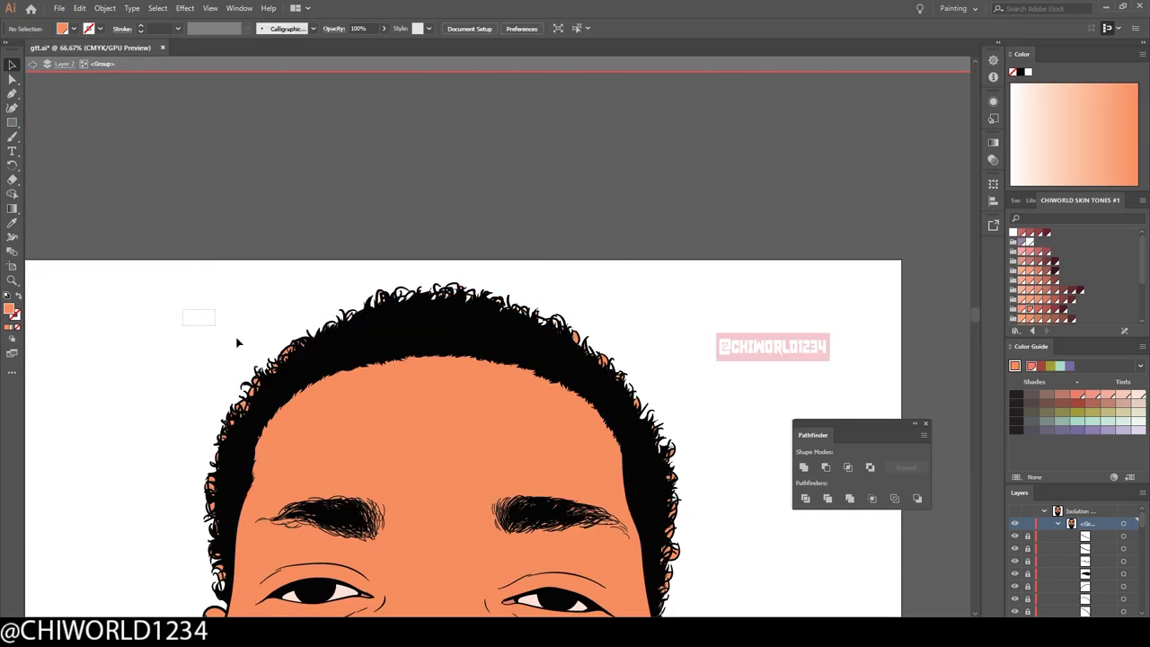
pyautogui.scroll(-1, 234, 404)
pyautogui.scroll(-2, 650, 503)
pyautogui.scroll(4, 449, 270)
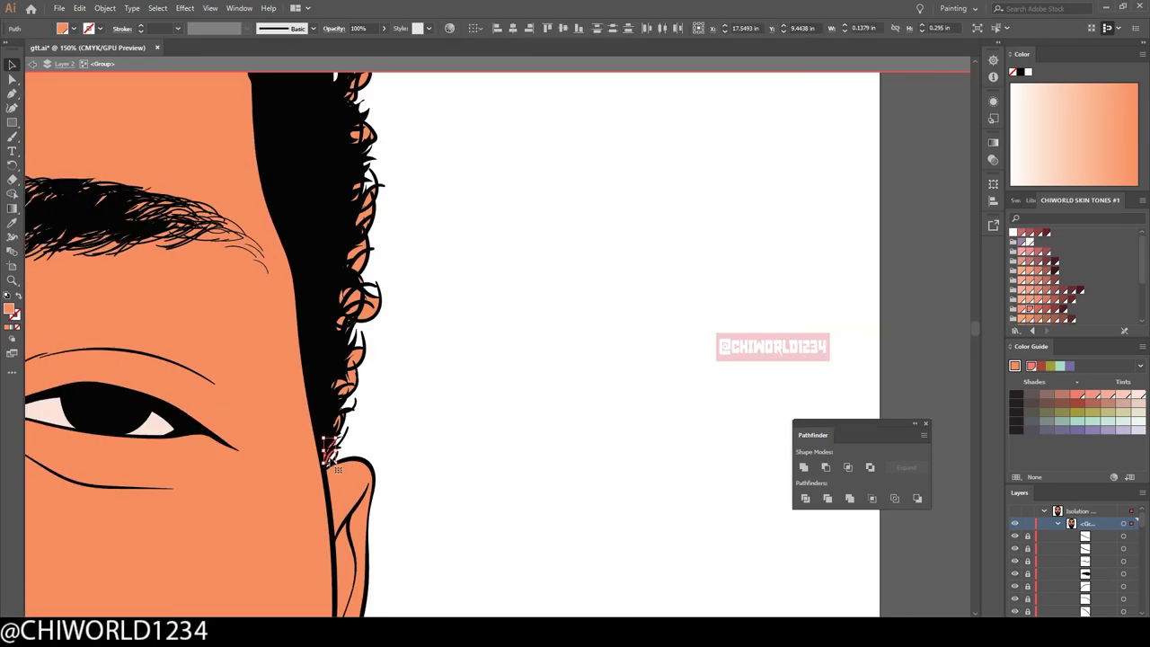
pyautogui.moveTo(461, 110); pyautogui.dragTo(291, 277)
pyautogui.hotkey('ctrl', '-')
pyautogui.hotkey('ctrl', '-')
pyautogui.hotkey('ctrl', '-')
pyautogui.hotkey('ctrl', '-')
pyautogui.hotkey('ctrl', '-')
# - Isolate the Layer 2 copy 2 group and marquee-select the shapes around the mouth
pyautogui.doubleClick(618, 448)
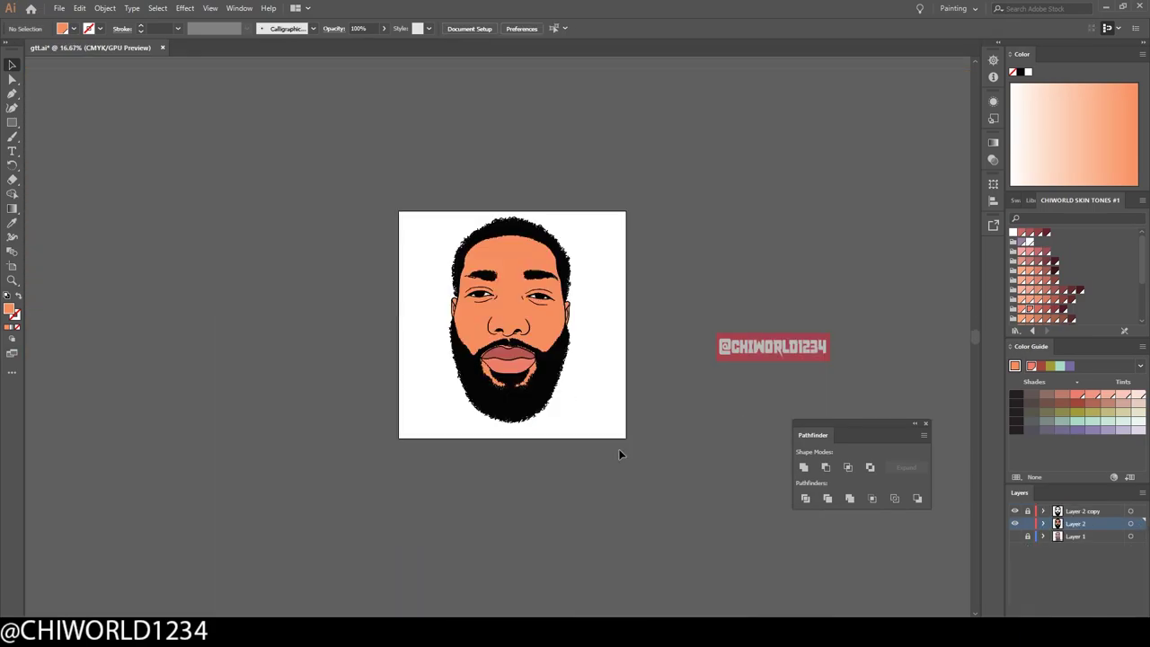
pyautogui.hotkey('ctrl', '+')
pyautogui.hotkey('ctrl', '+')
pyautogui.hotkey('ctrl', '+')
pyautogui.doubleClick(640, 392)
pyautogui.scroll(3, 611, 395)
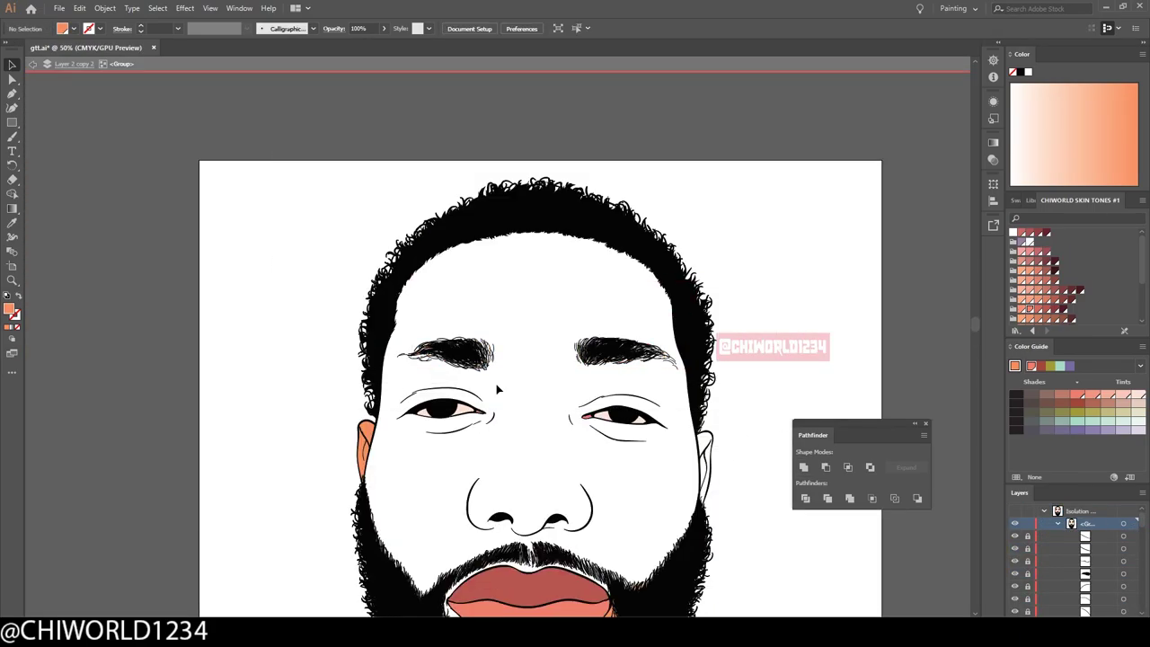
pyautogui.scroll(-5, 611, 395)
pyautogui.moveTo(741, 460); pyautogui.dragTo(575, 406)
pyautogui.scroll(2, 575, 406)
pyautogui.moveTo(761, 469); pyautogui.dragTo(613, 334)
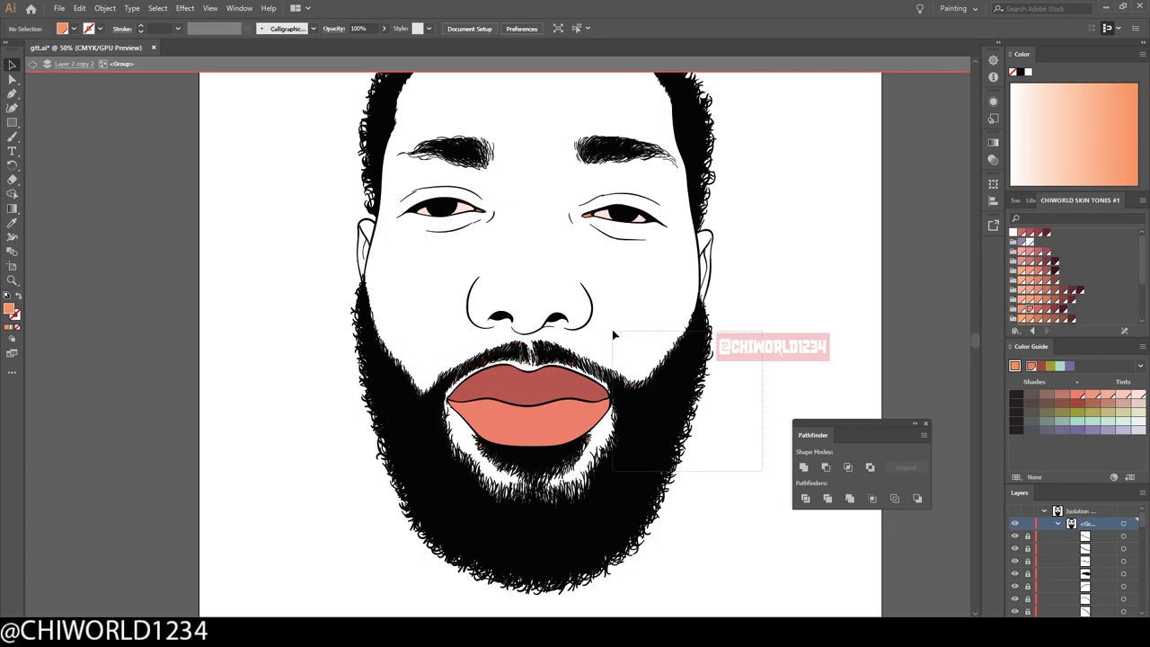
# - Zoom in and select the shapes at the lower lip corner and along its edge
pyautogui.hotkey('ctrl', '+')
pyautogui.hotkey('ctrl', '+')
pyautogui.hotkey('ctrl', '+')
pyautogui.moveTo(350, 320); pyautogui.dragTo(289, 368)
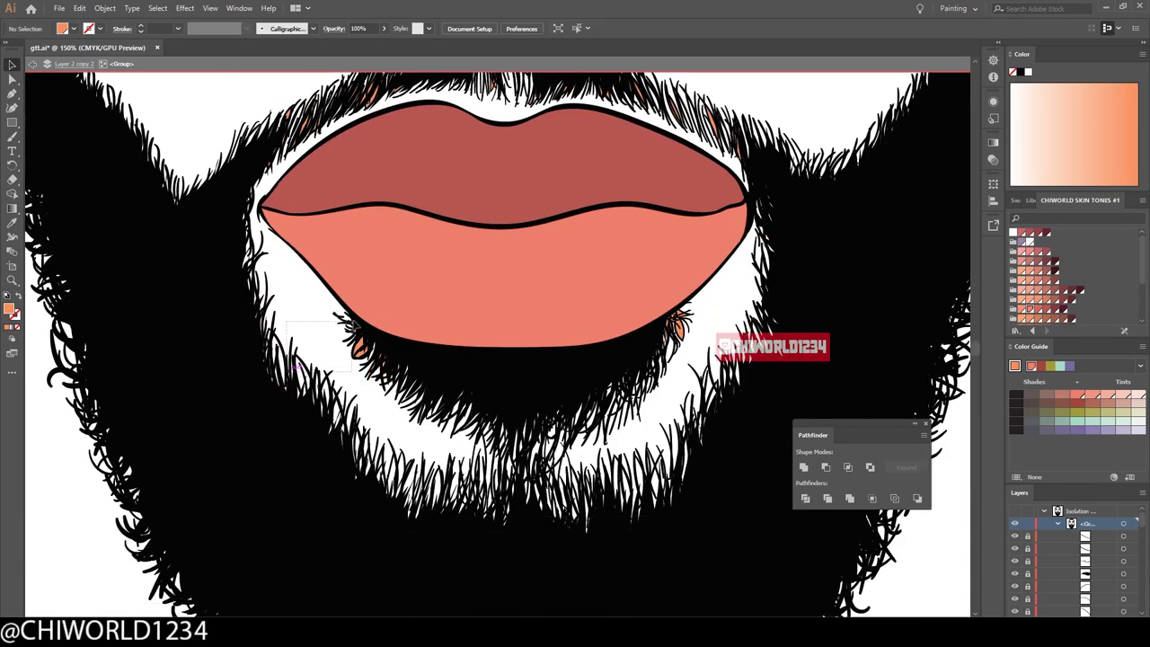
pyautogui.moveTo(369, 336); pyautogui.dragTo(649, 340)
pyautogui.scroll(2, 693, 316)
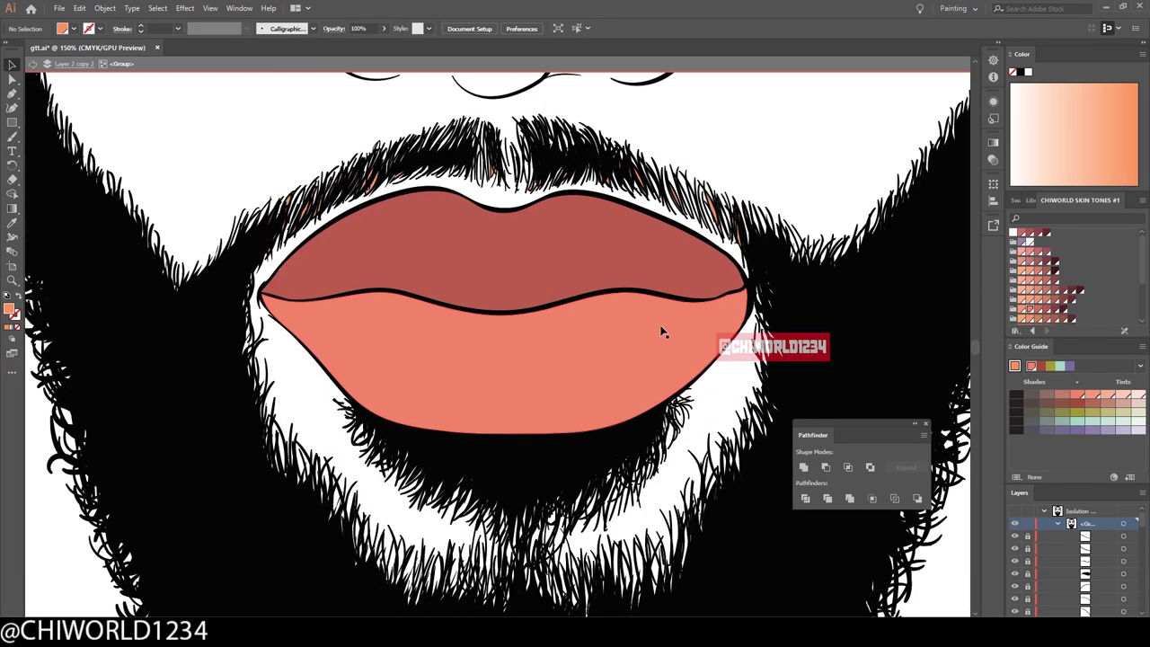
pyautogui.scroll(1, 662, 329)
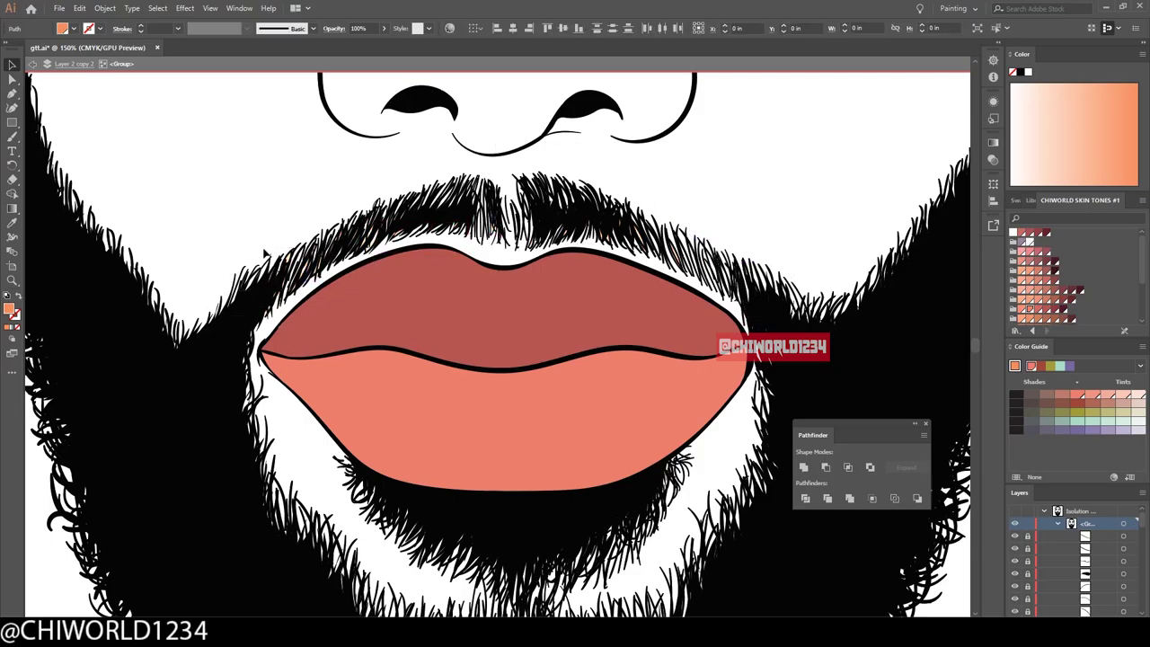
pyautogui.scroll(-1, 790, 360)
pyautogui.scroll(2, 806, 385)
pyautogui.scroll(-5, 818, 334)
# - Pencil shading shapes under the nose, across it and along its side
pyautogui.press('Escape')
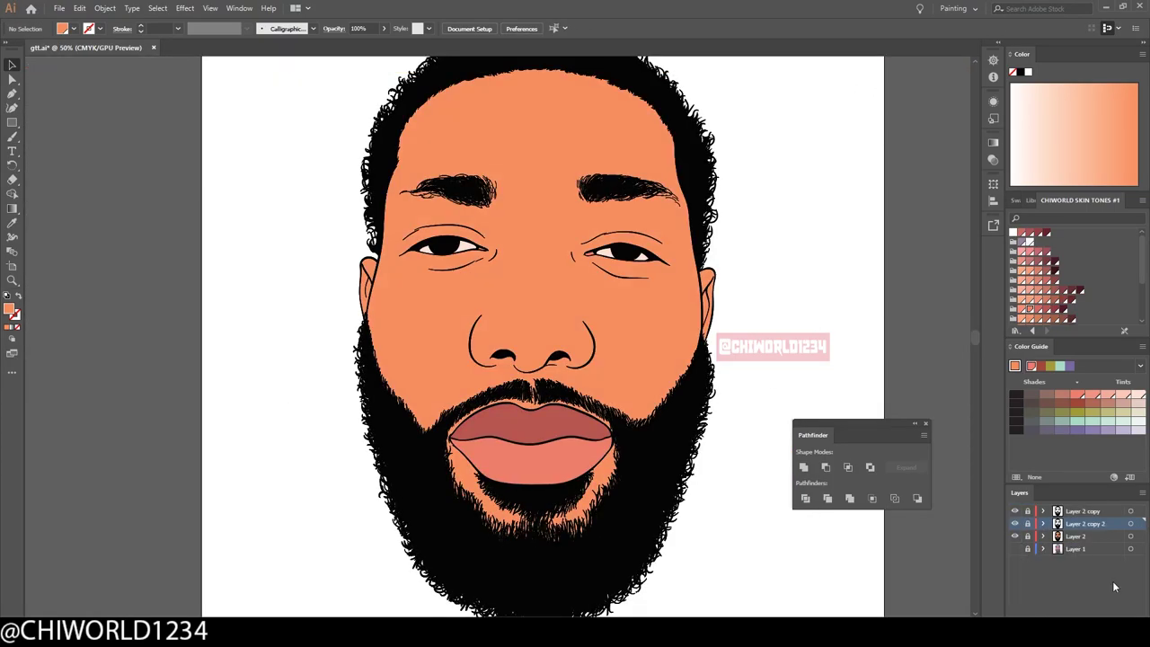
pyautogui.click(1075, 536)
pyautogui.moveTo(13, 137); pyautogui.dragTo(67, 149)
pyautogui.scroll(4, 349, 435)
pyautogui.scroll(-1, 349, 434)
pyautogui.moveTo(348, 364); pyautogui.dragTo(782, 381)
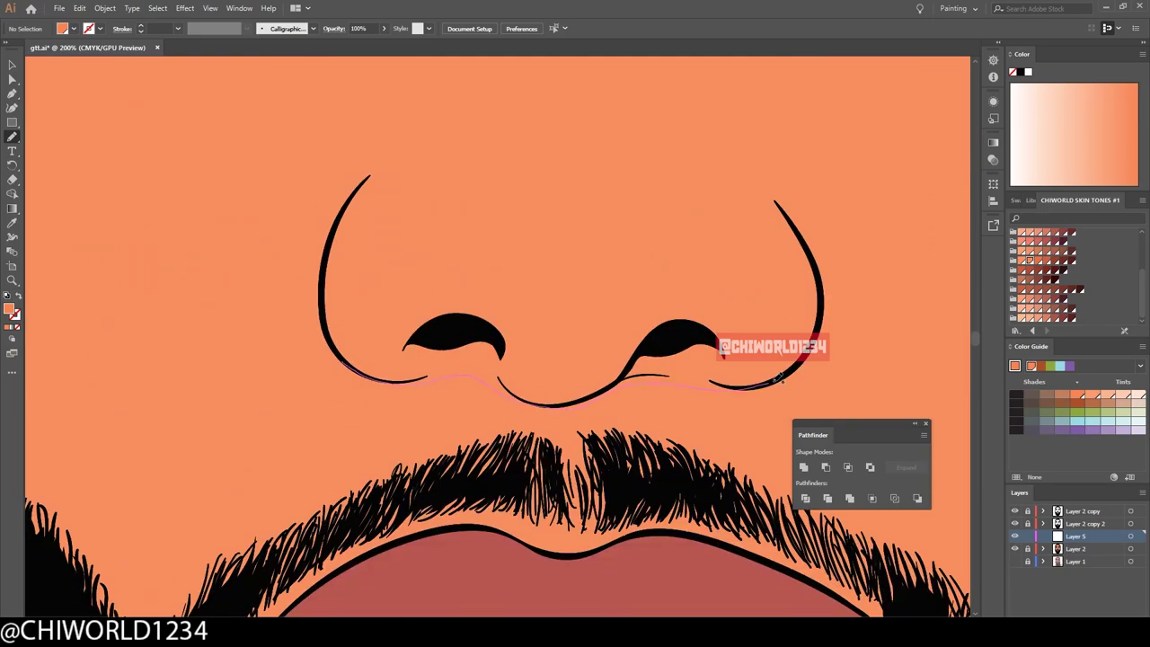
pyautogui.moveTo(525, 313); pyautogui.dragTo(503, 314)
pyautogui.scroll(-4, 525, 313)
pyautogui.scroll(3, 692, 430)
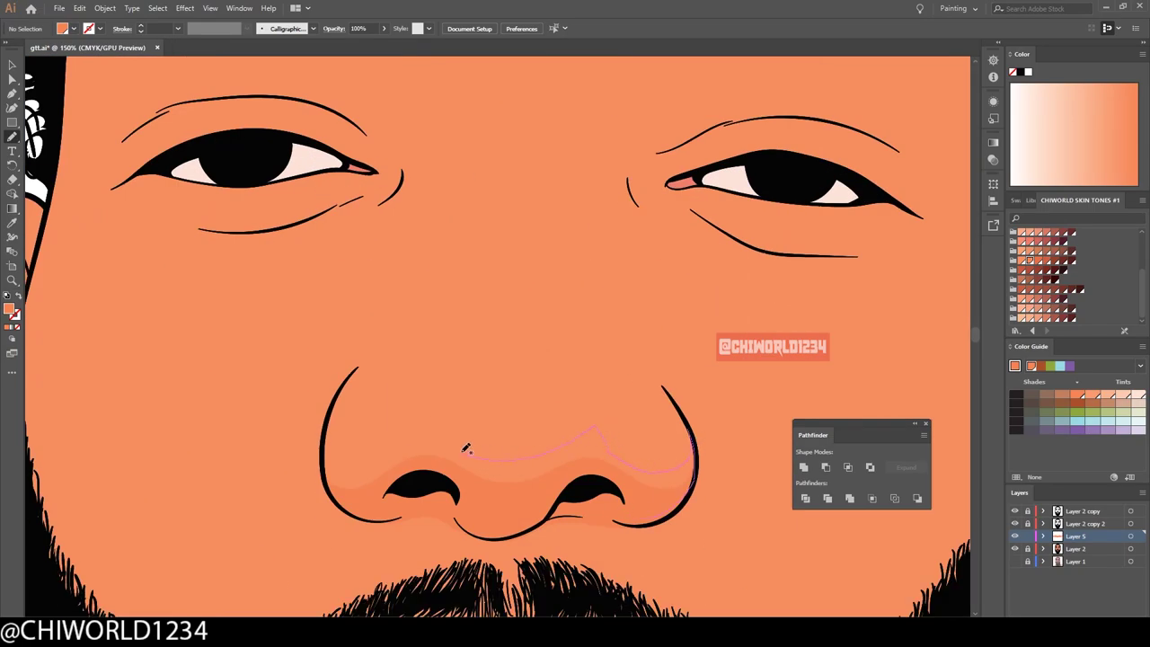
pyautogui.moveTo(392, 303); pyautogui.dragTo(395, 286)
pyautogui.scroll(-4, 700, 493)
pyautogui.scroll(3, 596, 474)
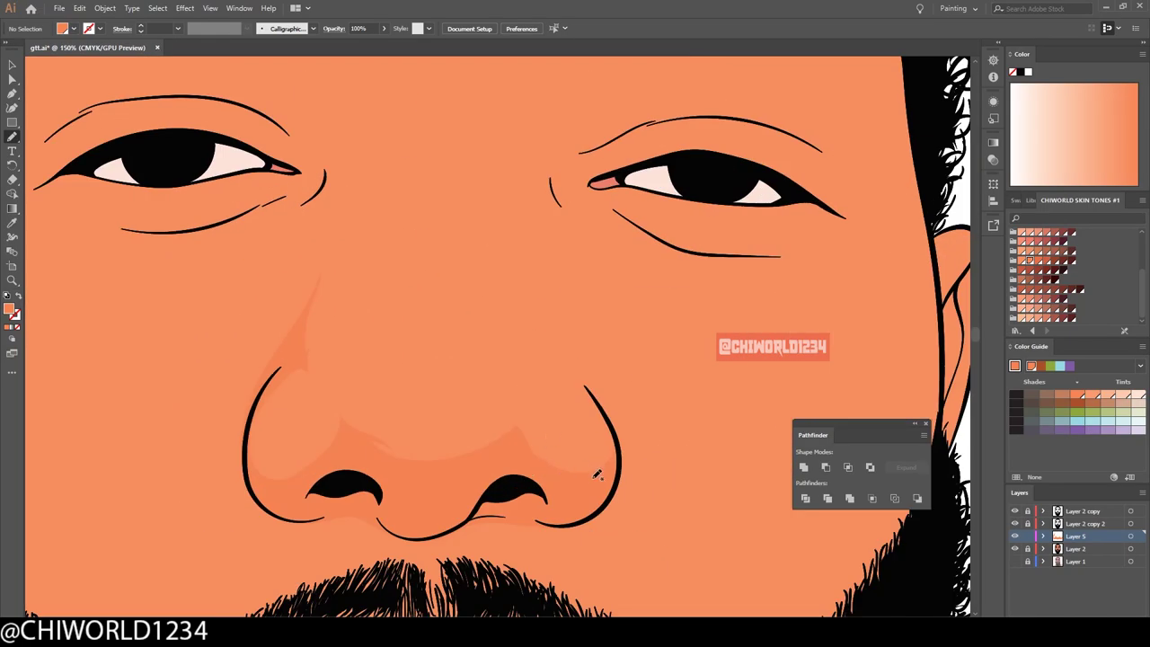
pyautogui.moveTo(525, 291); pyautogui.dragTo(512, 271)
pyautogui.scroll(-4, 525, 291)
pyautogui.scroll(3, 525, 291)
pyautogui.scroll(2, 281, 395)
# - Draw shading around the left eye and between the brows and nose
pyautogui.moveTo(266, 403); pyautogui.dragTo(281, 395)
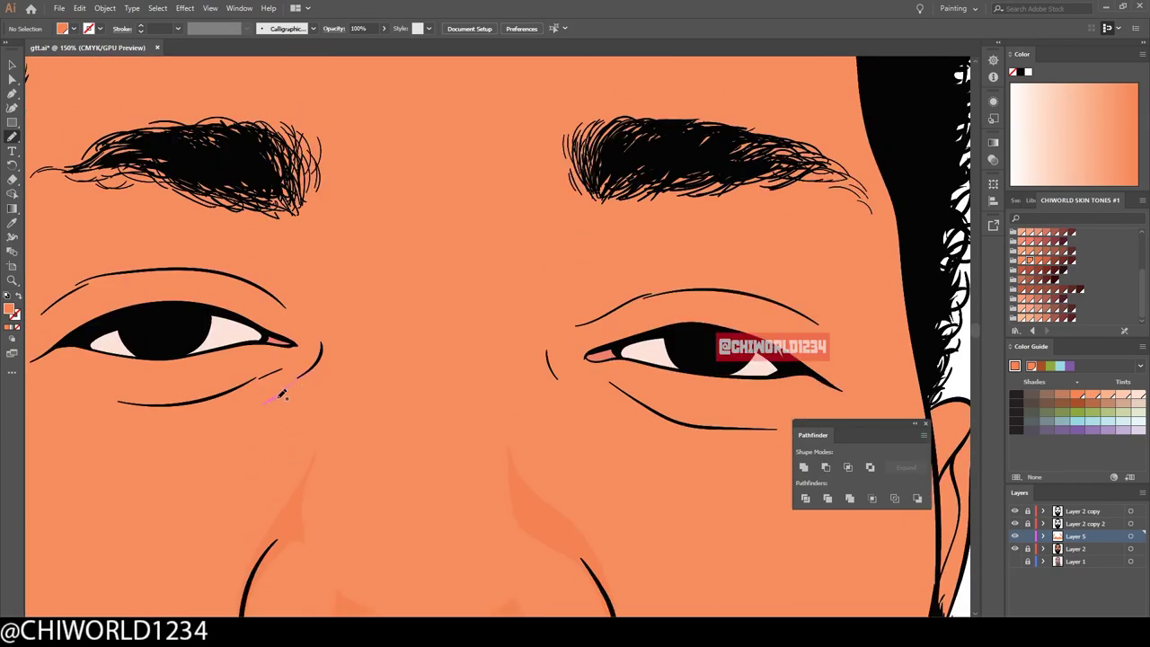
pyautogui.moveTo(191, 267); pyautogui.dragTo(175, 269)
pyautogui.scroll(-1, 633, 447)
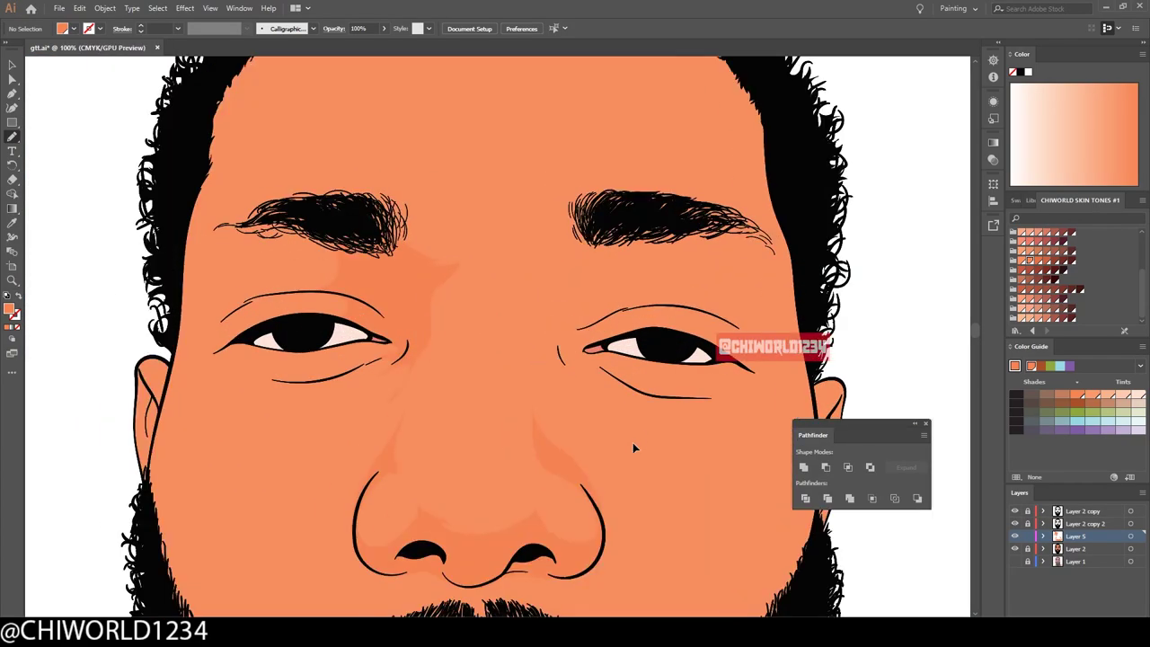
pyautogui.moveTo(640, 205); pyautogui.dragTo(642, 208)
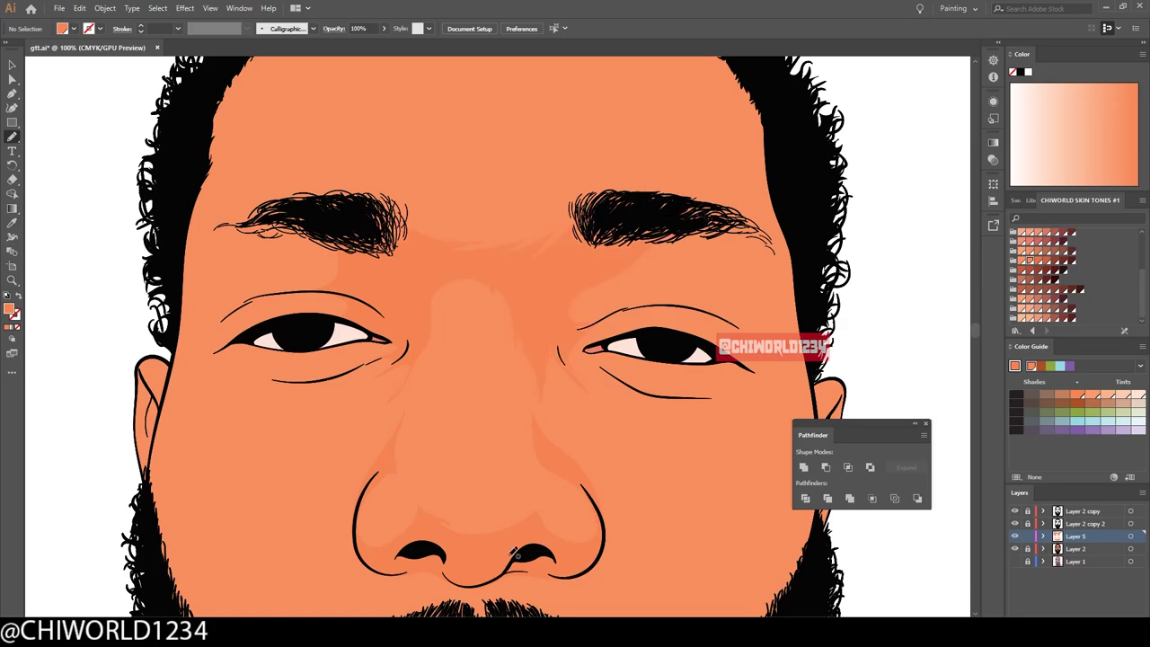
pyautogui.scroll(-2, 629, 270)
pyautogui.scroll(2, 617, 333)
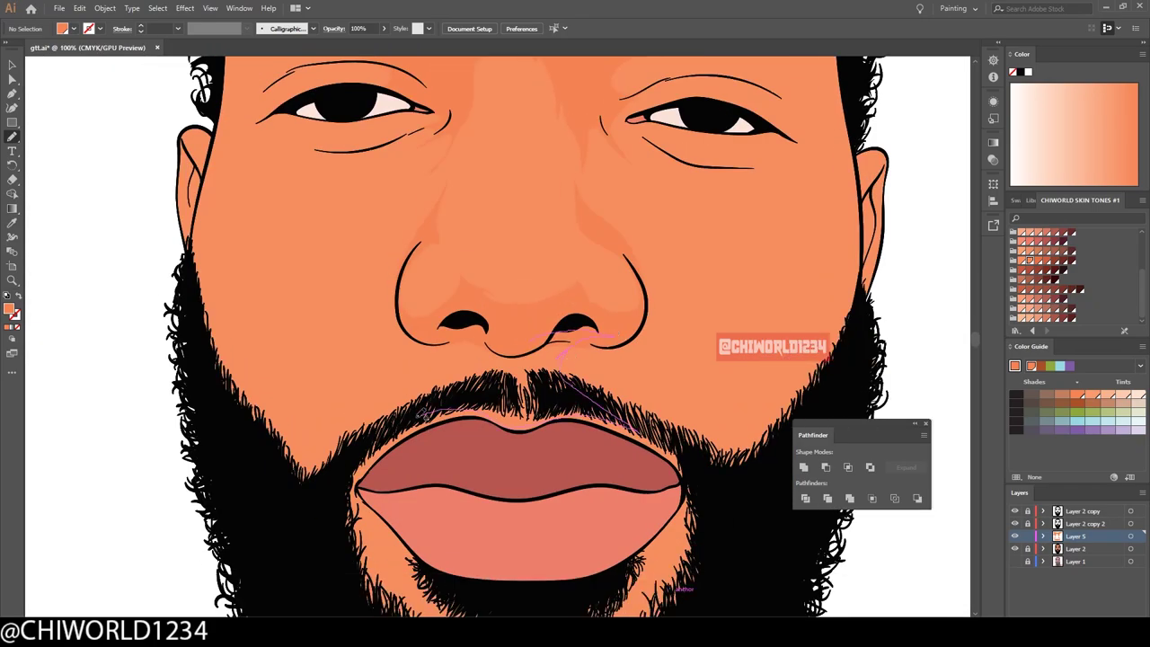
pyautogui.scroll(-3, 420, 413)
# - Shade the cheek beside the mouth and the cheek above the beard
pyautogui.moveTo(411, 303); pyautogui.dragTo(413, 305)
pyautogui.scroll(-3, 724, 557)
pyautogui.scroll(2, 388, 440)
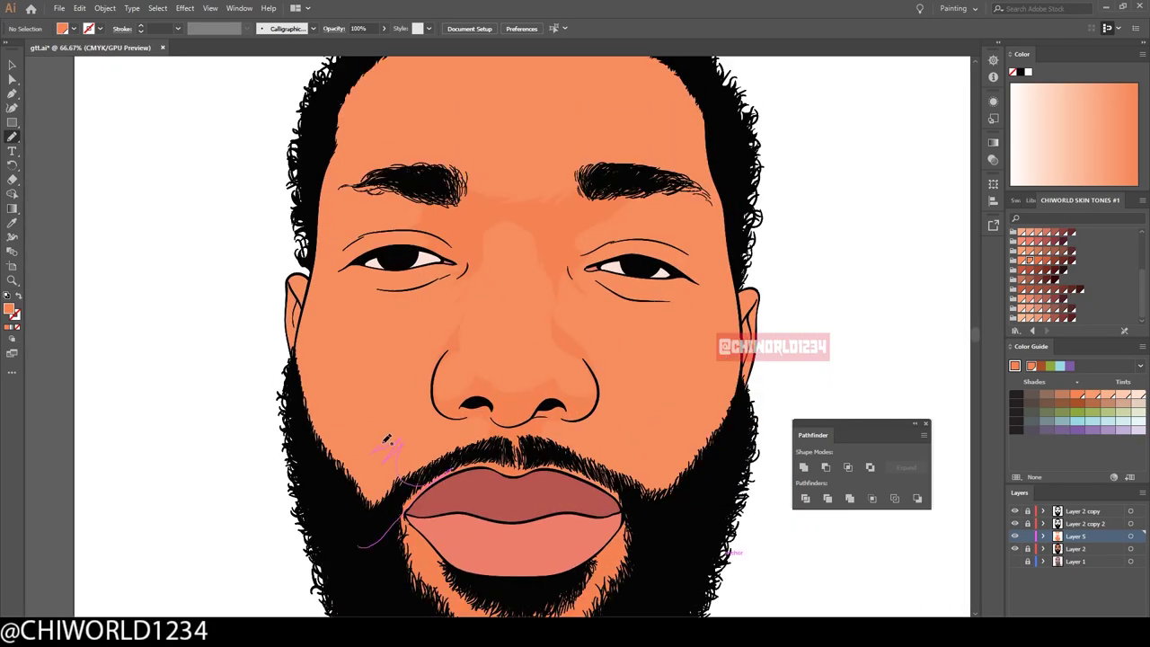
pyautogui.moveTo(326, 503); pyautogui.dragTo(327, 504)
pyautogui.scroll(3, 718, 341)
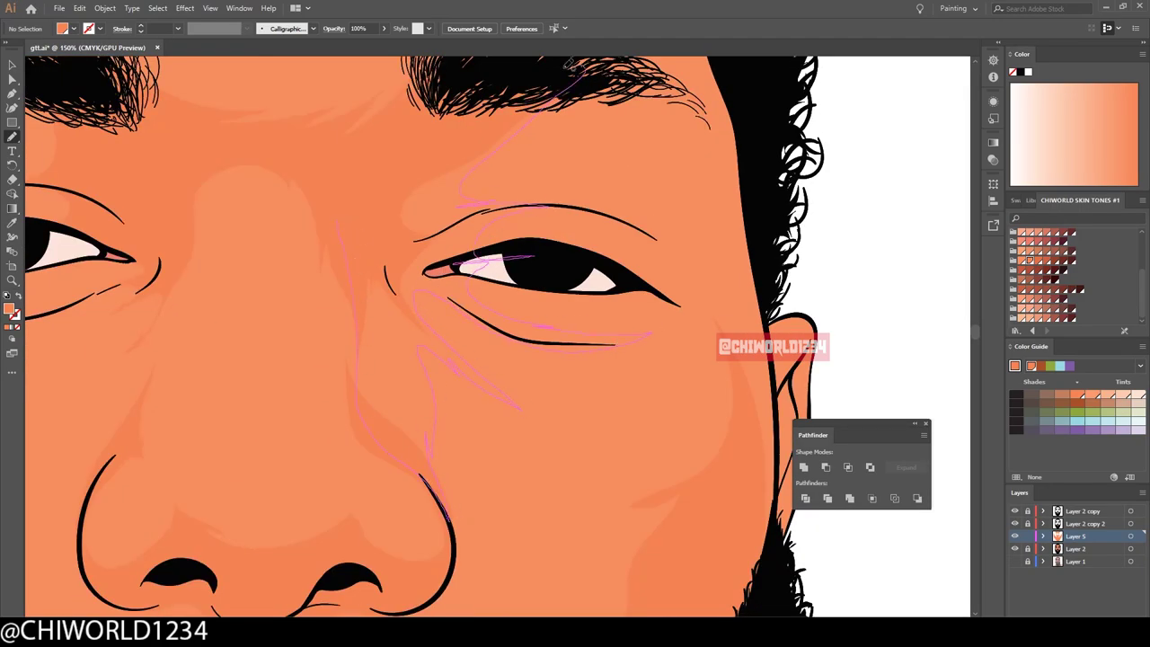
# - Draw a shading shape around and over the right eye
pyautogui.moveTo(530, 267); pyautogui.dragTo(617, 247)
pyautogui.moveTo(762, 290); pyautogui.dragTo(764, 292)
pyautogui.scroll(-3, 697, 557)
pyautogui.scroll(2, 680, 495)
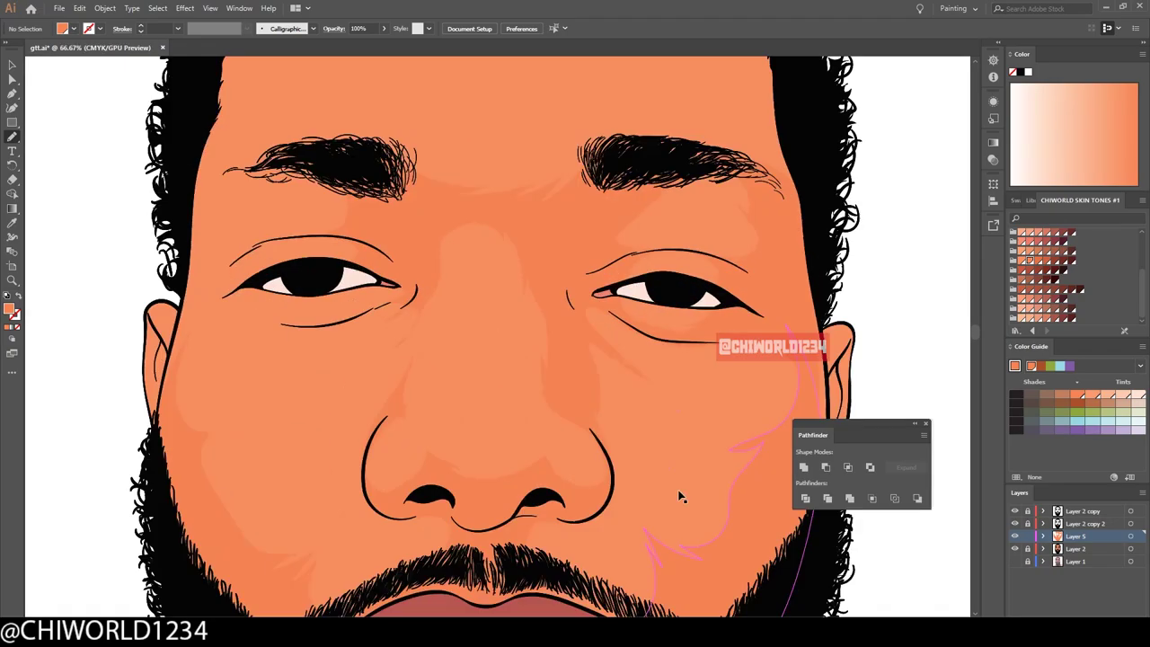
pyautogui.scroll(-1, 362, 282)
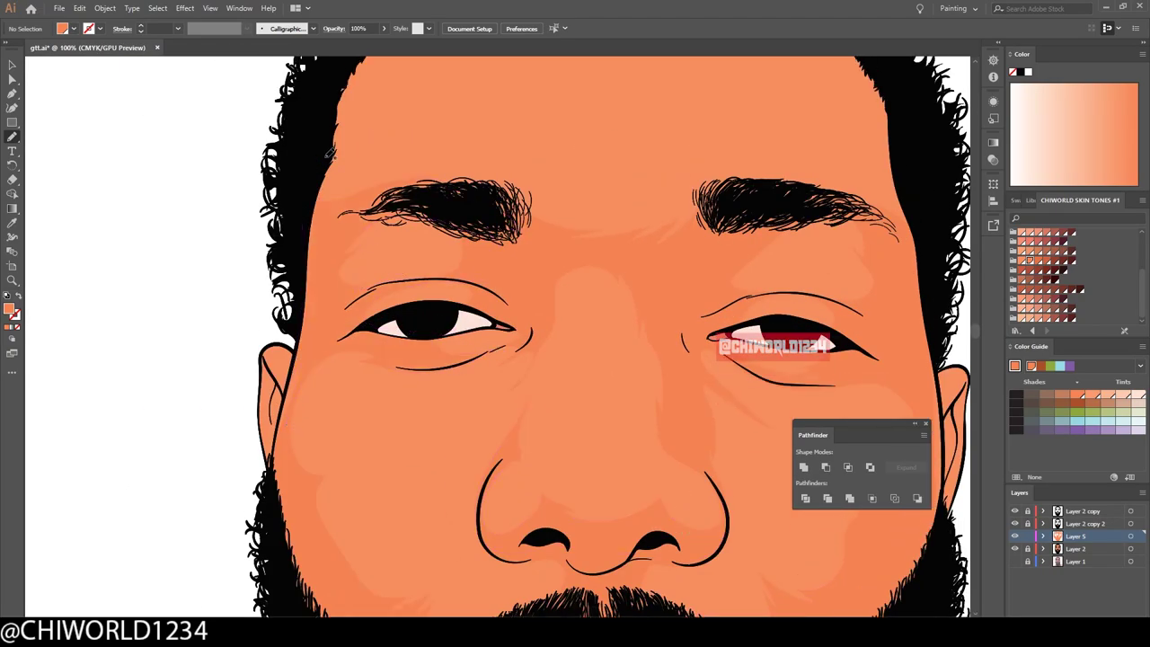
pyautogui.scroll(2, 539, 225)
pyautogui.scroll(-3, 697, 521)
pyautogui.scroll(3, 556, 243)
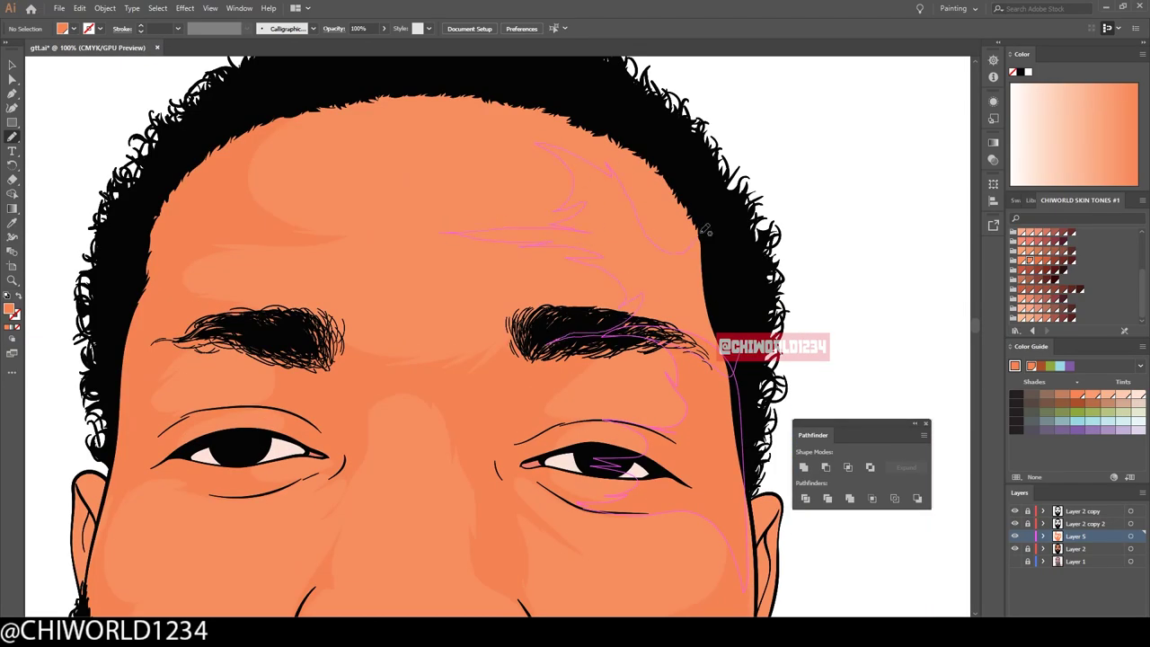
pyautogui.scroll(-3, 705, 230)
pyautogui.scroll(2, 731, 423)
pyautogui.scroll(1, 380, 373)
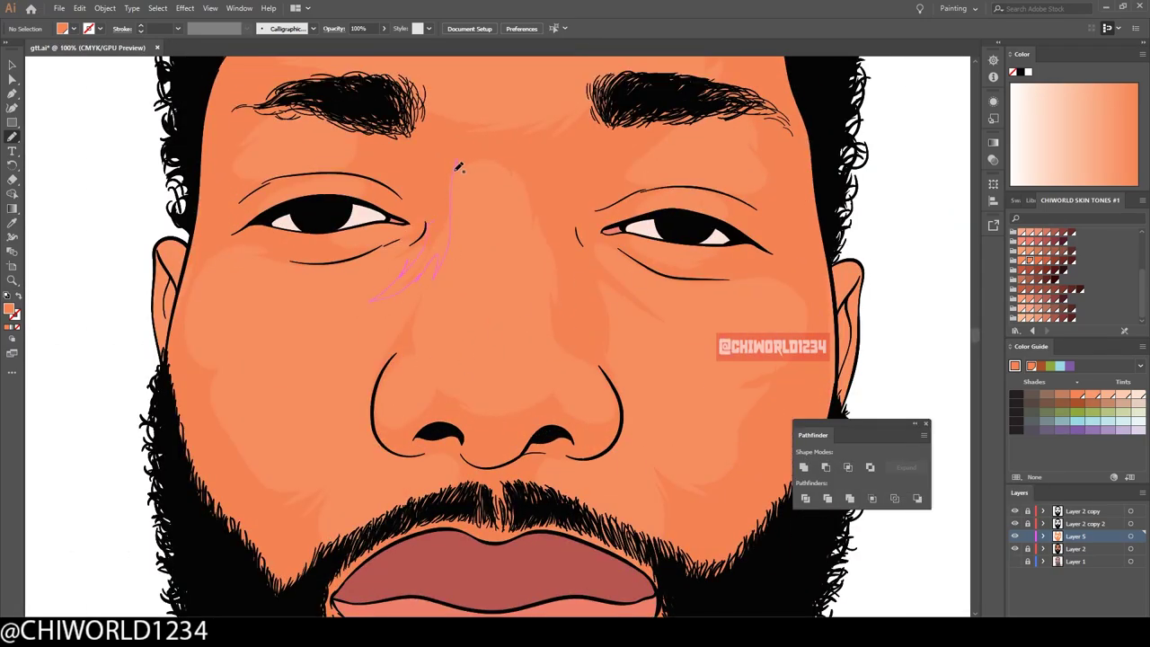
# - Create Layer 6 and paint strokes along the left and right nostrils
pyautogui.scroll(-2, 539, 404)
pyautogui.hotkey('ctrl', 'l')
pyautogui.scroll(3, 368, 418)
pyautogui.moveTo(266, 411); pyautogui.dragTo(376, 421)
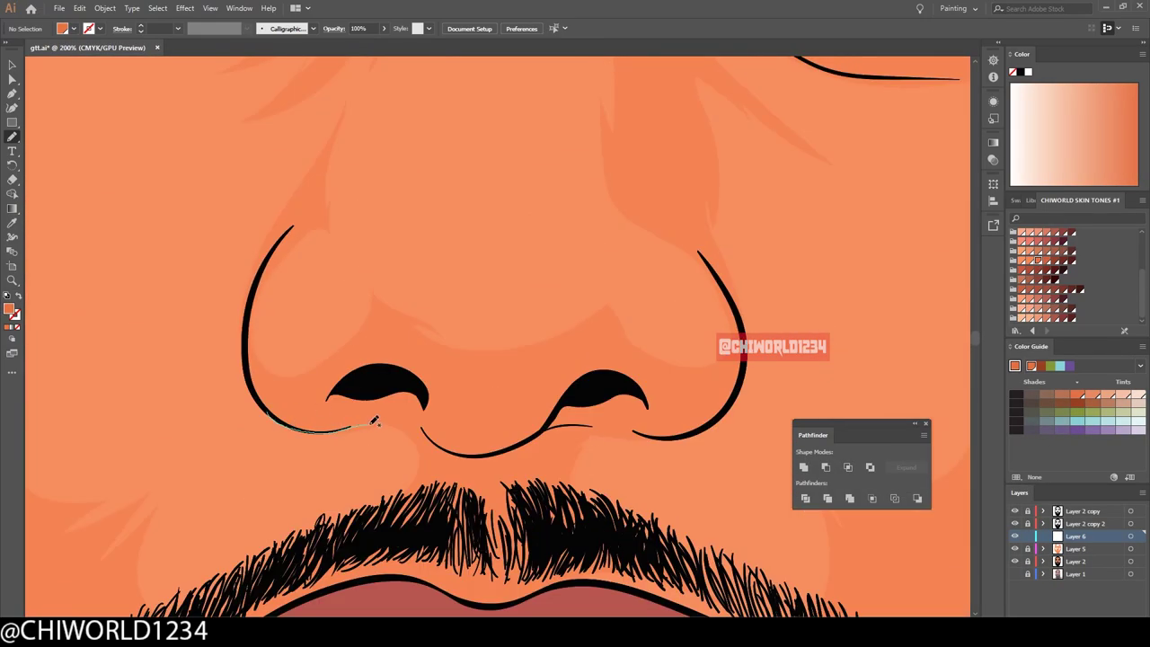
pyautogui.scroll(-1, 278, 403)
pyautogui.scroll(2, 629, 377)
pyautogui.moveTo(704, 316); pyautogui.dragTo(665, 432)
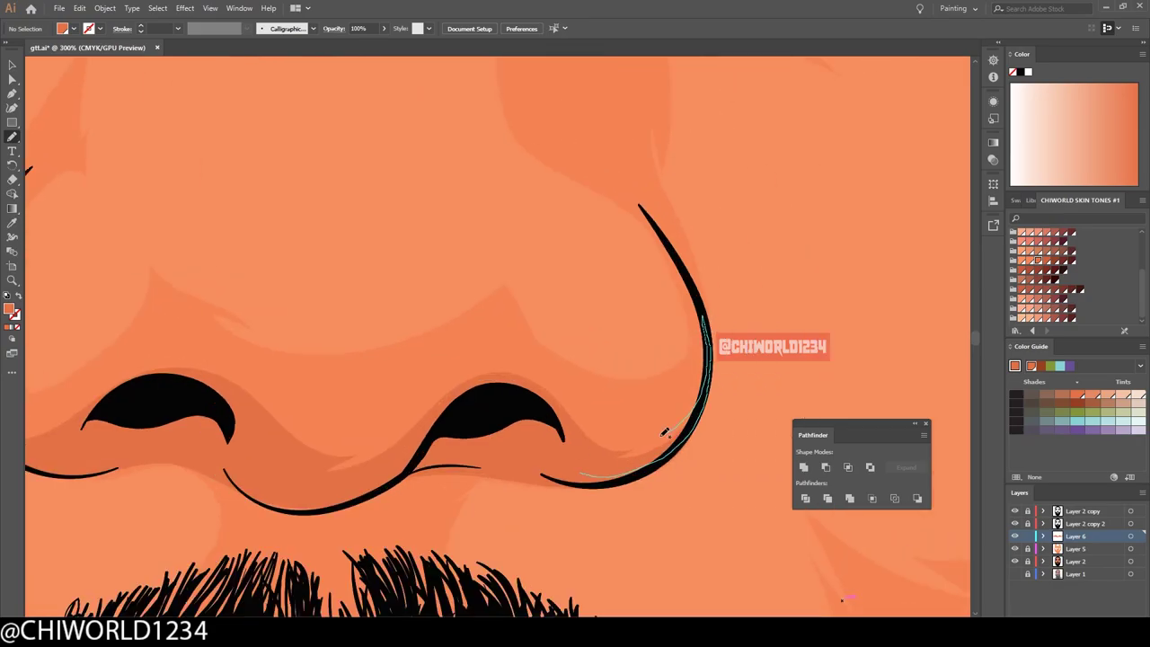
pyautogui.scroll(-3, 140, 429)
pyautogui.scroll(-1, 503, 359)
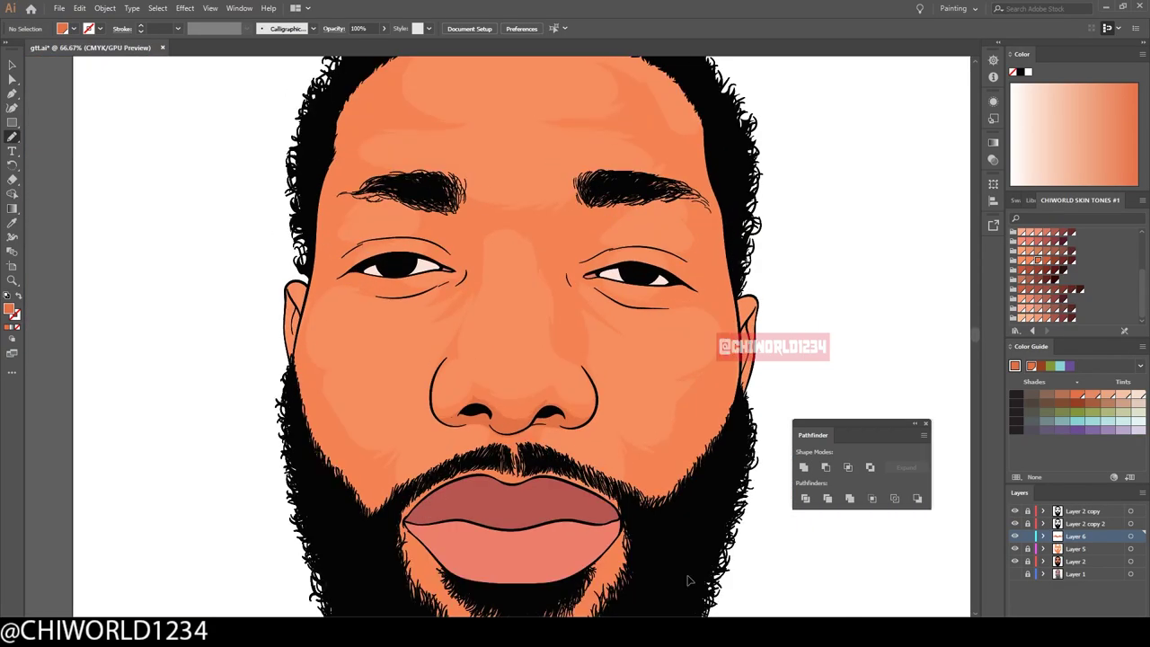
pyautogui.scroll(3, 503, 359)
# - Switch to full-screen view and paint a stroke under the nostril
pyautogui.press('f')
pyautogui.press('f')
pyautogui.scroll(-2, 780, 353)
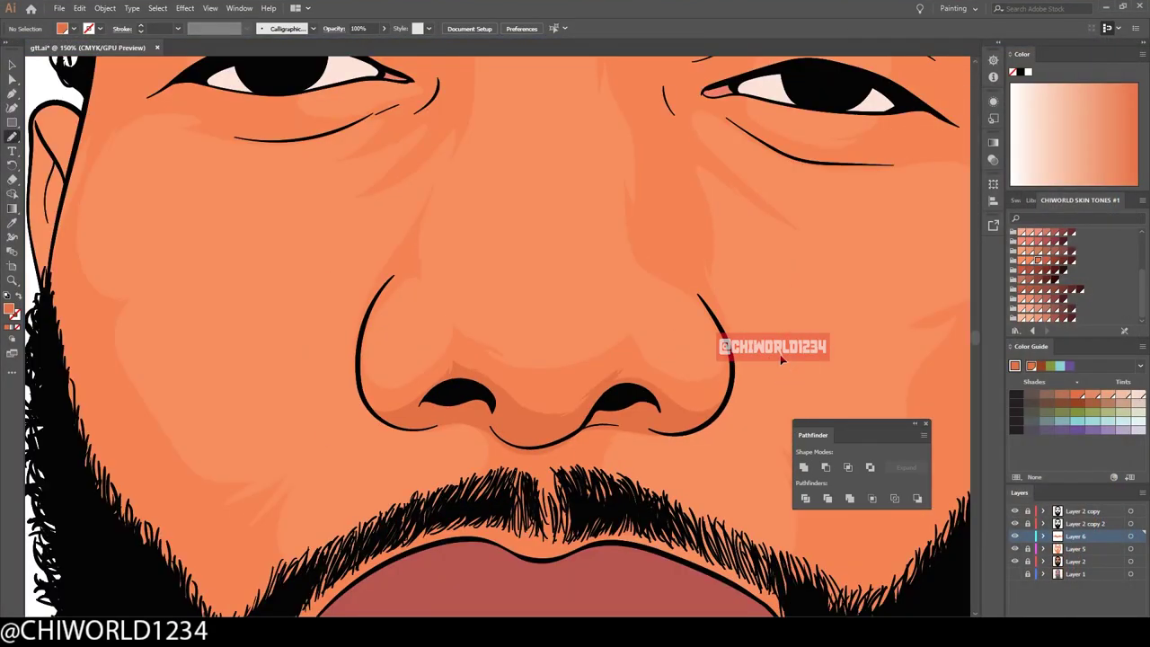
pyautogui.scroll(2, 779, 354)
pyautogui.moveTo(411, 453); pyautogui.dragTo(329, 456)
pyautogui.scroll(1, 501, 511)
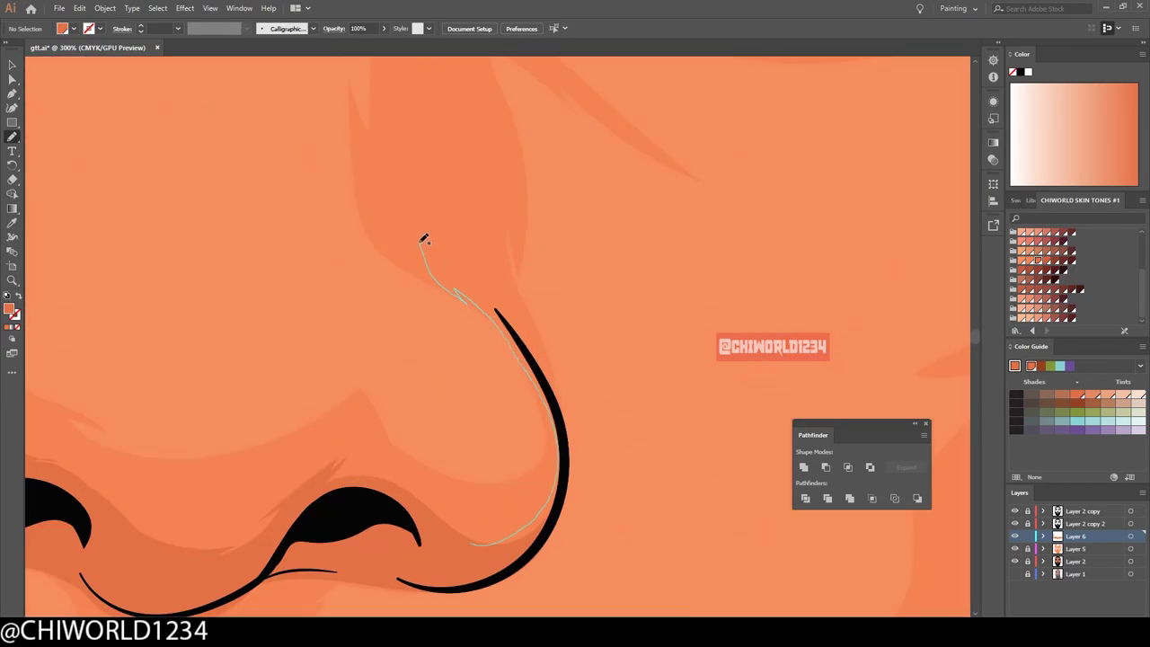
pyautogui.scroll(-2, 424, 239)
pyautogui.scroll(-1, 576, 486)
pyautogui.scroll(3, 531, 381)
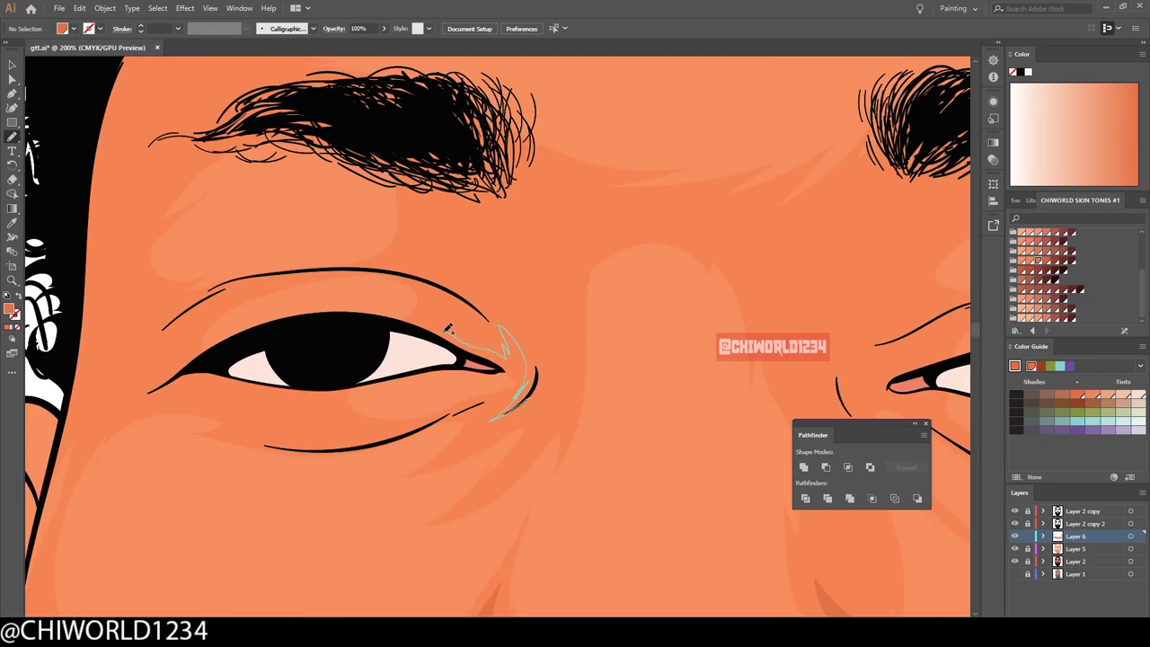
pyautogui.scroll(-2, 574, 399)
pyautogui.scroll(2, 609, 229)
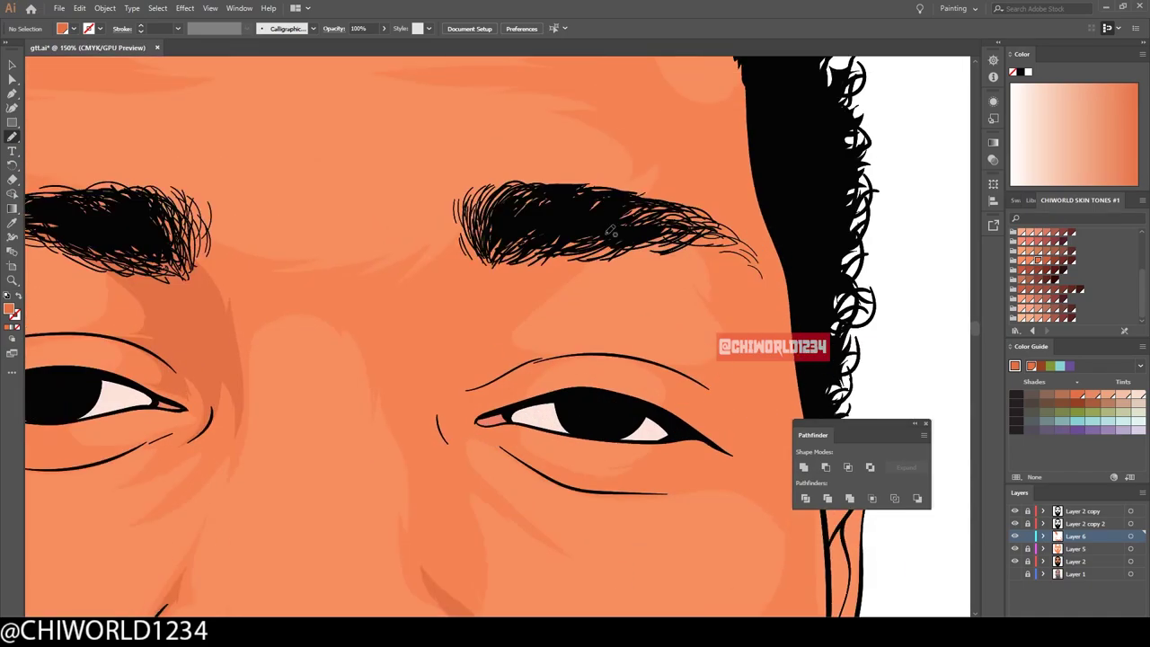
pyautogui.scroll(-1, 427, 305)
pyautogui.scroll(-2, 539, 449)
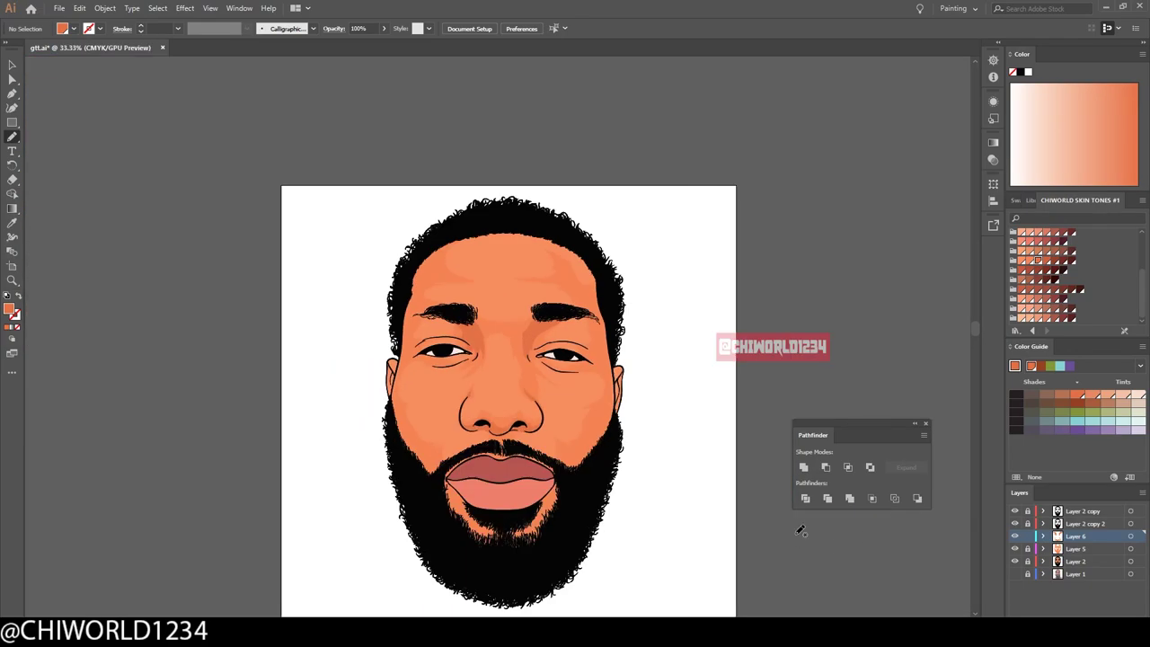
pyautogui.scroll(1, 685, 515)
# - Darken the area under the lower lip and stroke the lower eyelid
pyautogui.moveTo(490, 554); pyautogui.dragTo(400, 510)
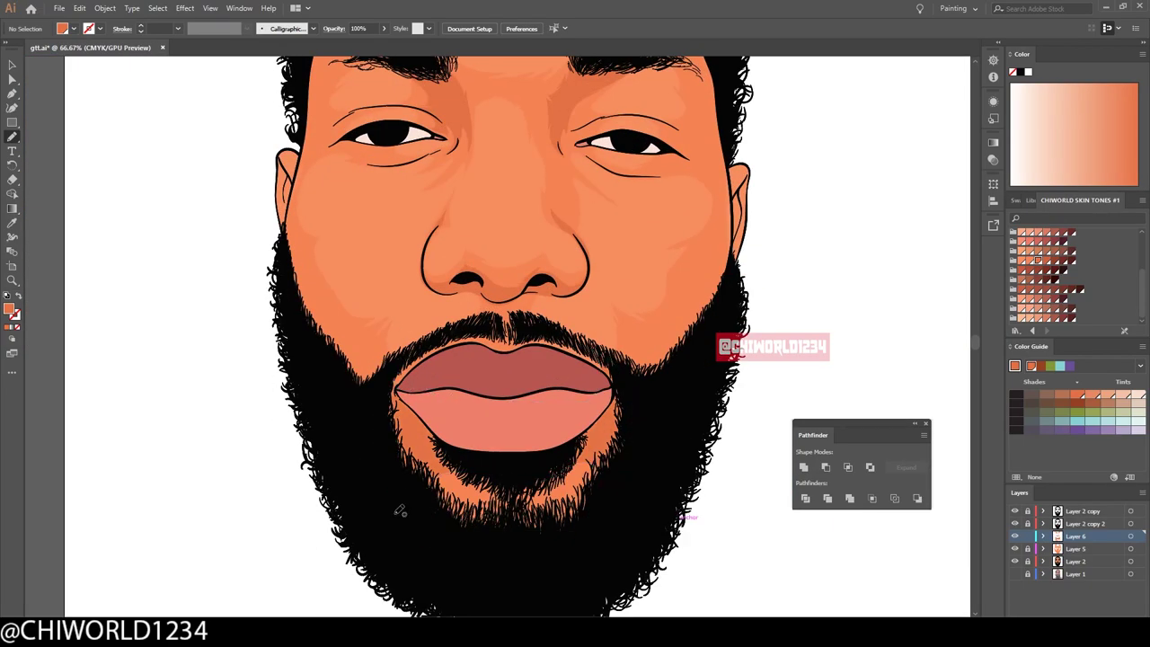
pyautogui.scroll(-1, 401, 510)
pyautogui.scroll(3, 386, 211)
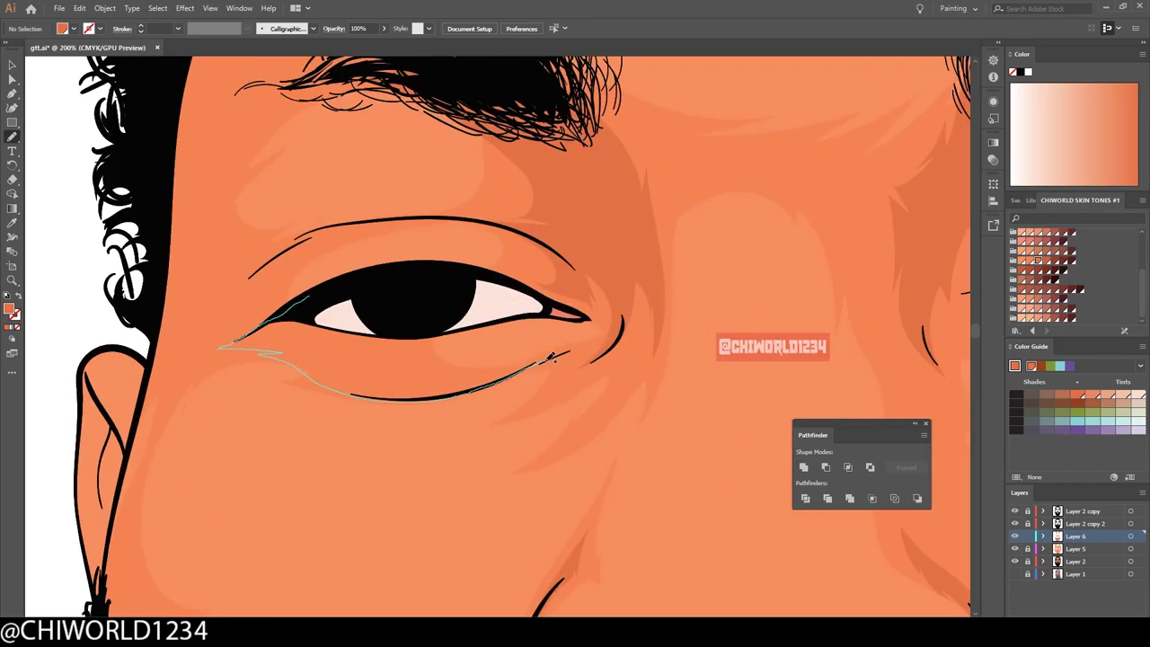
pyautogui.moveTo(552, 357); pyautogui.dragTo(551, 357)
pyautogui.hscroll(5, 548, 350)
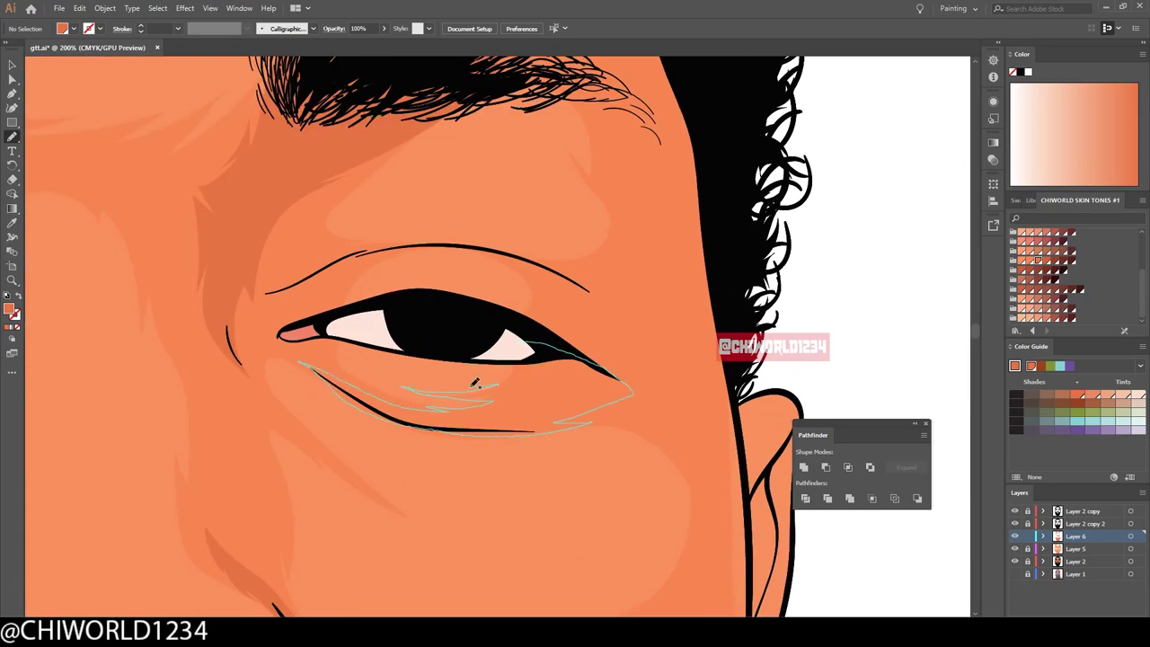
pyautogui.scroll(-3, 475, 382)
pyautogui.scroll(1, 482, 510)
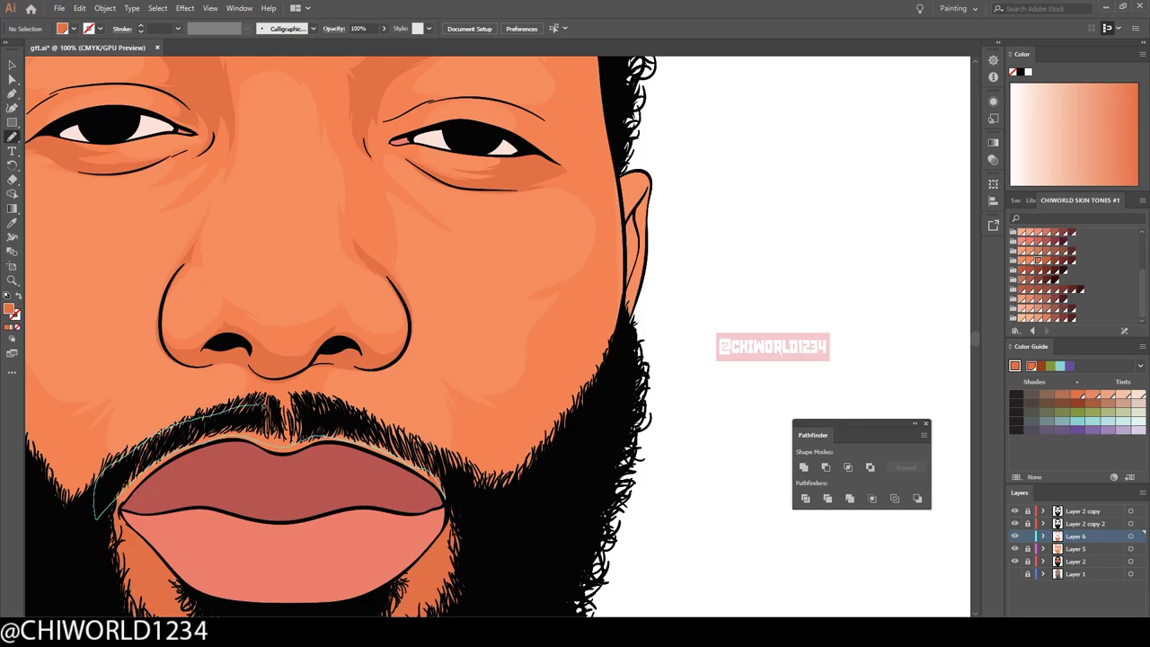
# - Paint a light stroke along the cheek beside the beard
pyautogui.moveTo(607, 484); pyautogui.dragTo(544, 469)
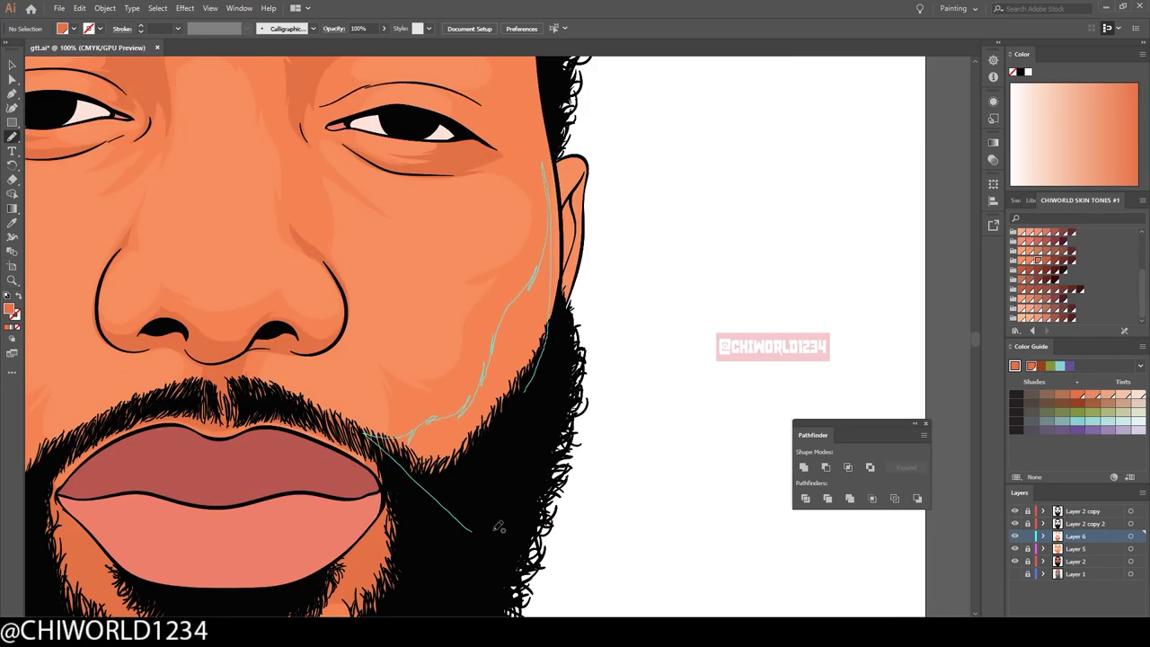
pyautogui.scroll(-1, 498, 527)
pyautogui.scroll(-2, 749, 547)
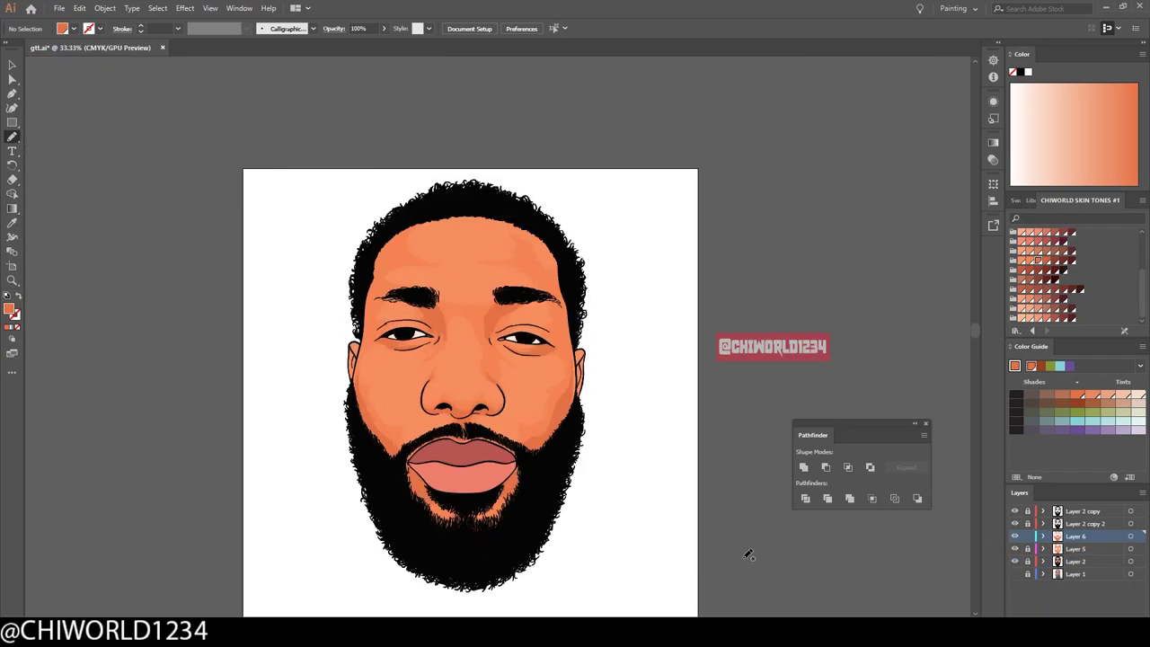
pyautogui.scroll(5, 721, 533)
pyautogui.scroll(2, 289, 320)
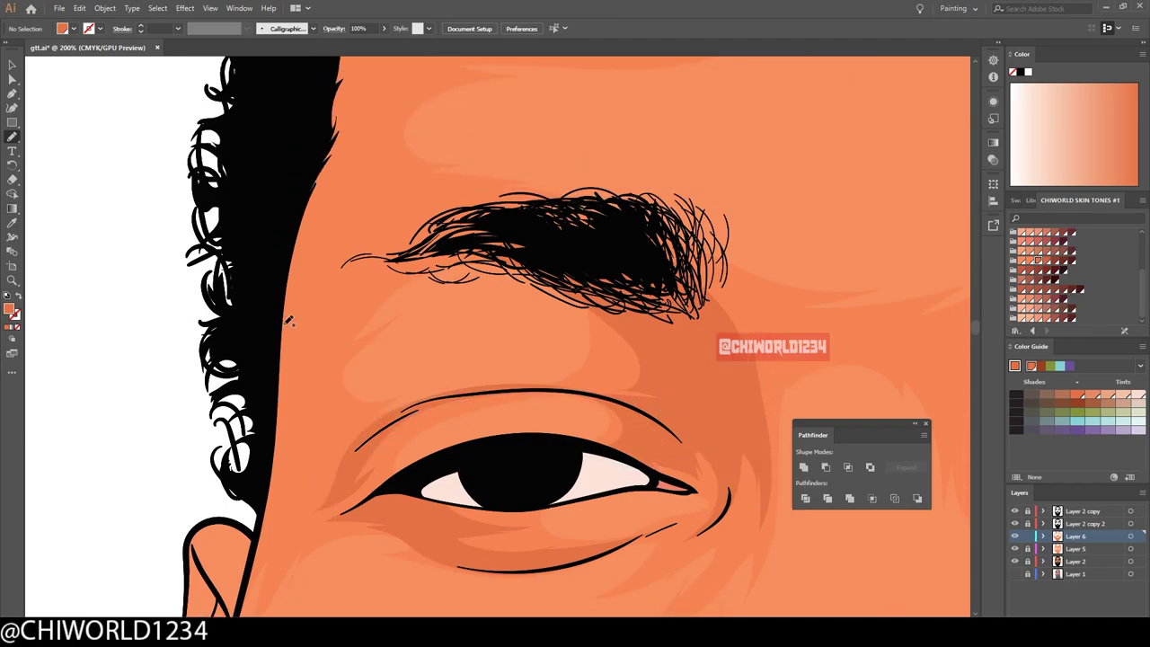
pyautogui.scroll(3, 316, 298)
pyautogui.scroll(5, 384, 398)
pyautogui.scroll(-4, 667, 599)
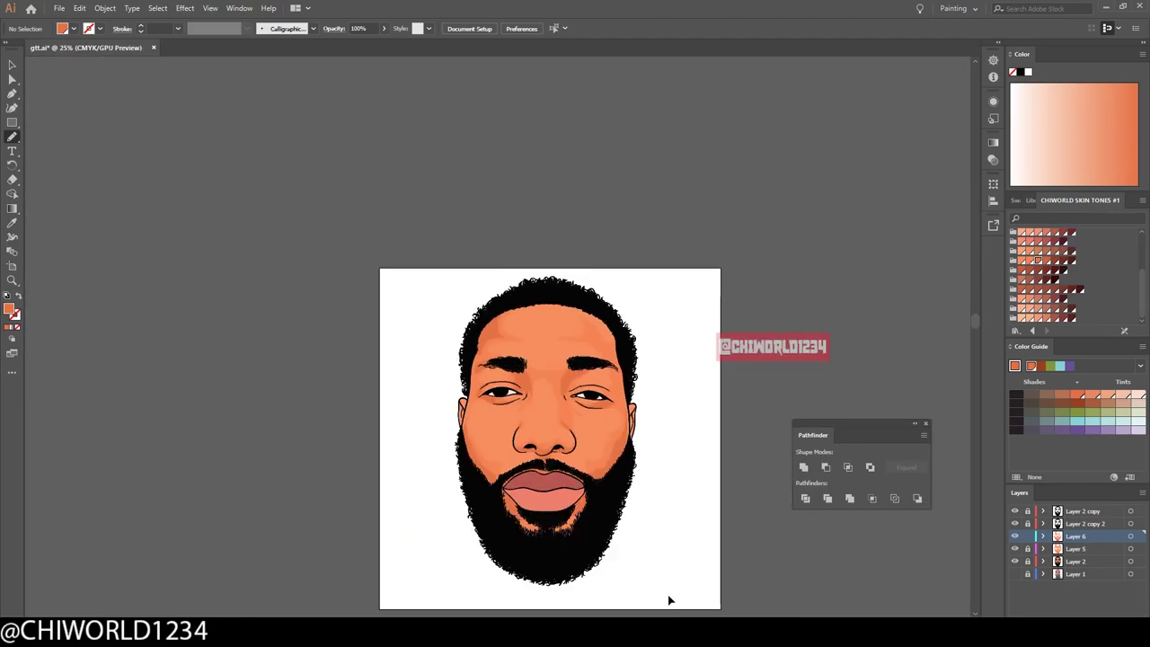
pyautogui.scroll(3, 348, 361)
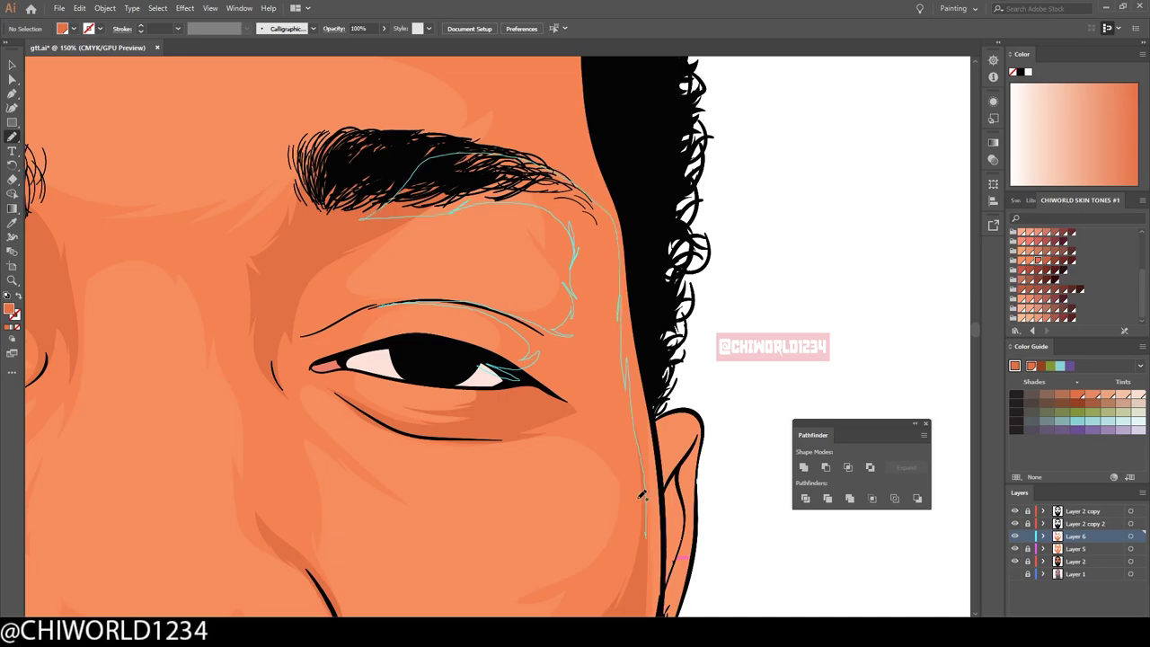
pyautogui.scroll(5, 543, 423)
pyautogui.scroll(-3, 629, 479)
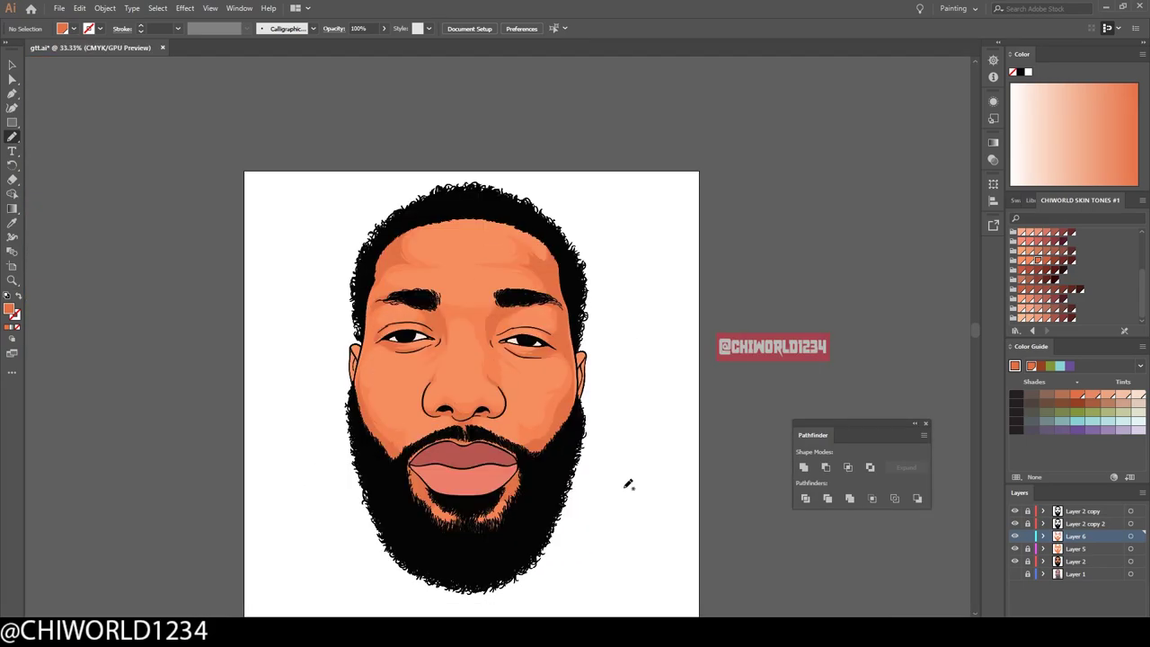
pyautogui.scroll(1, 713, 470)
pyautogui.scroll(1, 732, 498)
pyautogui.scroll(3, 629, 345)
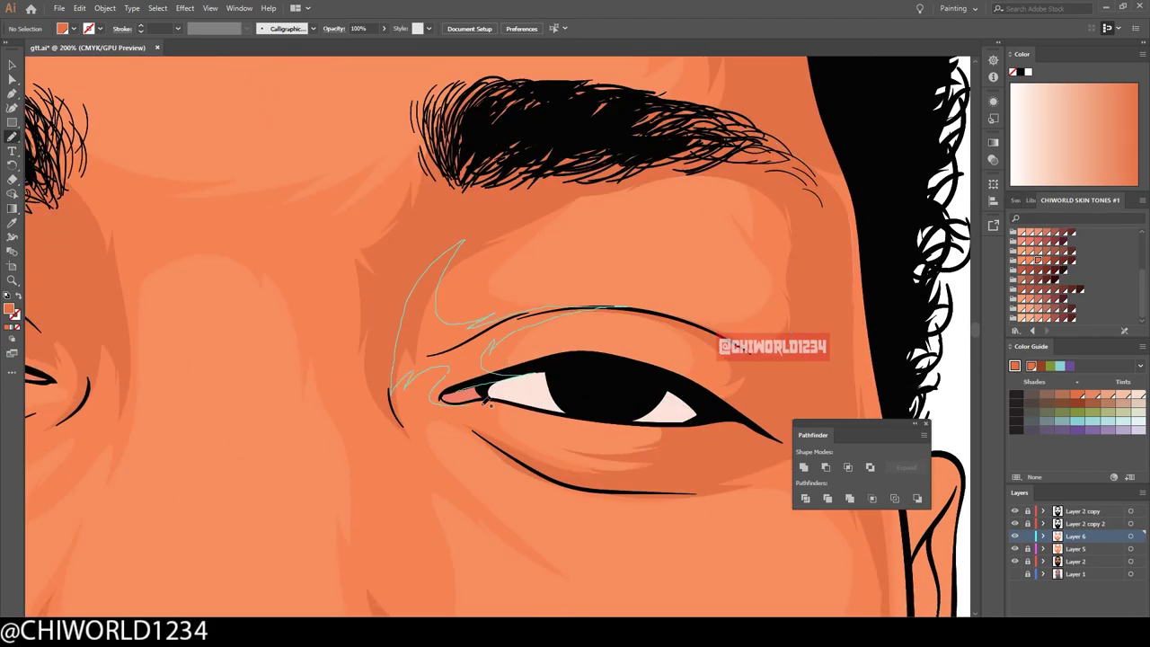
pyautogui.scroll(-4, 724, 548)
# - Make Layer 5 the active layer
pyautogui.click(1074, 548)
pyautogui.scroll(1, 465, 387)
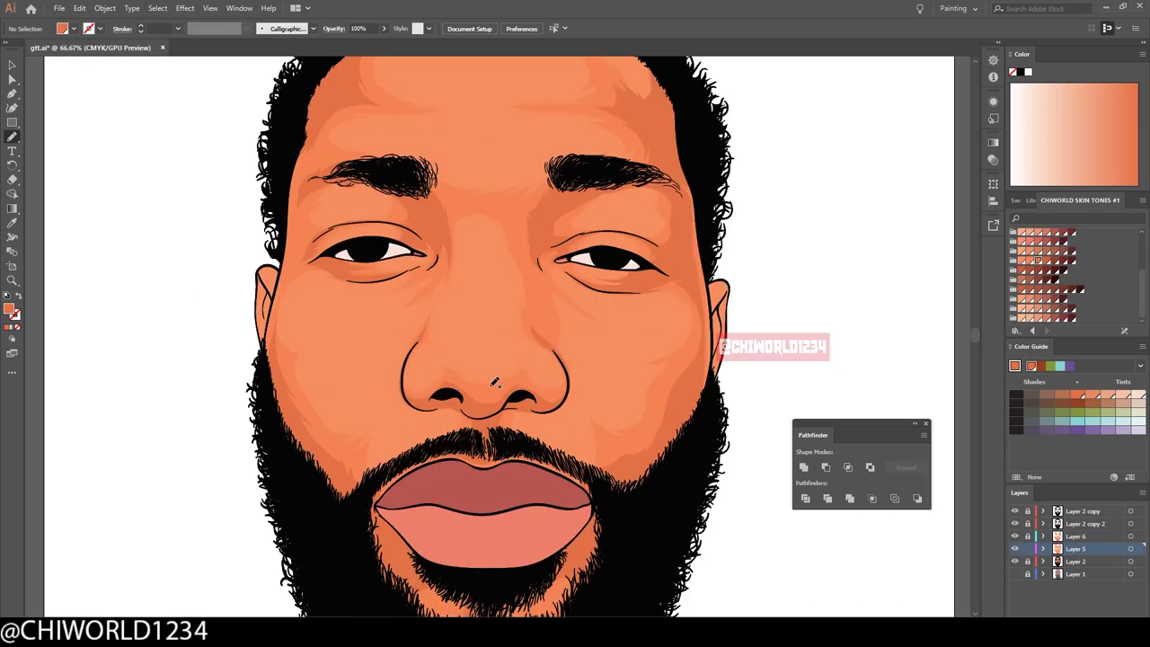
pyautogui.scroll(2, 539, 377)
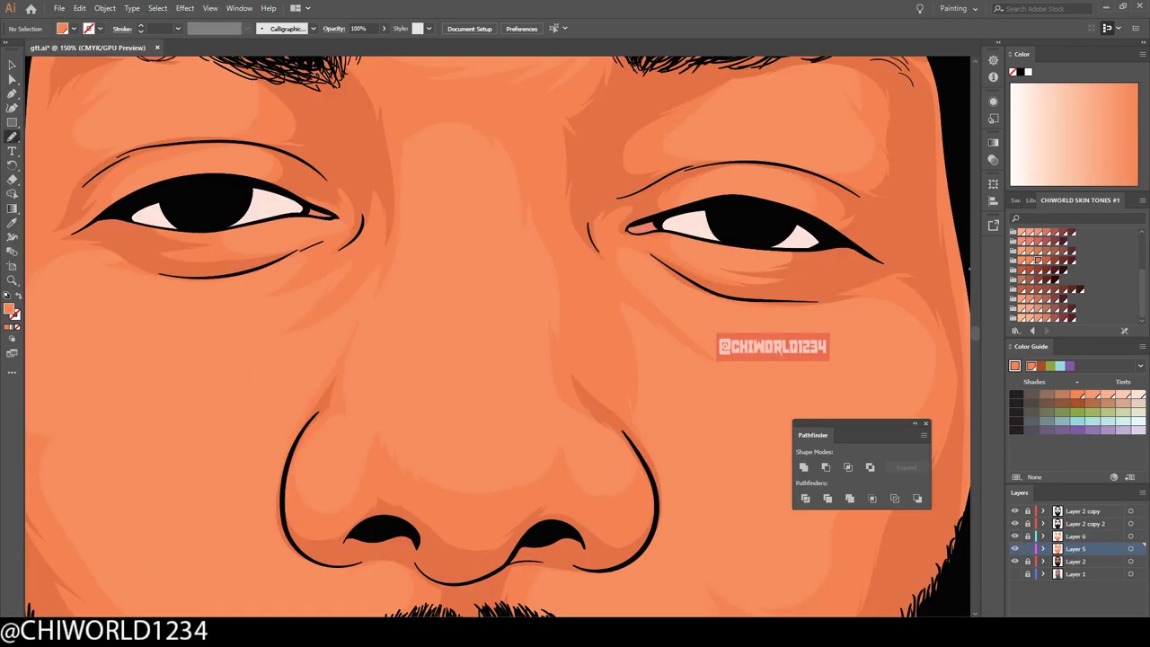
pyautogui.scroll(-2, 629, 296)
pyautogui.scroll(-2, 372, 307)
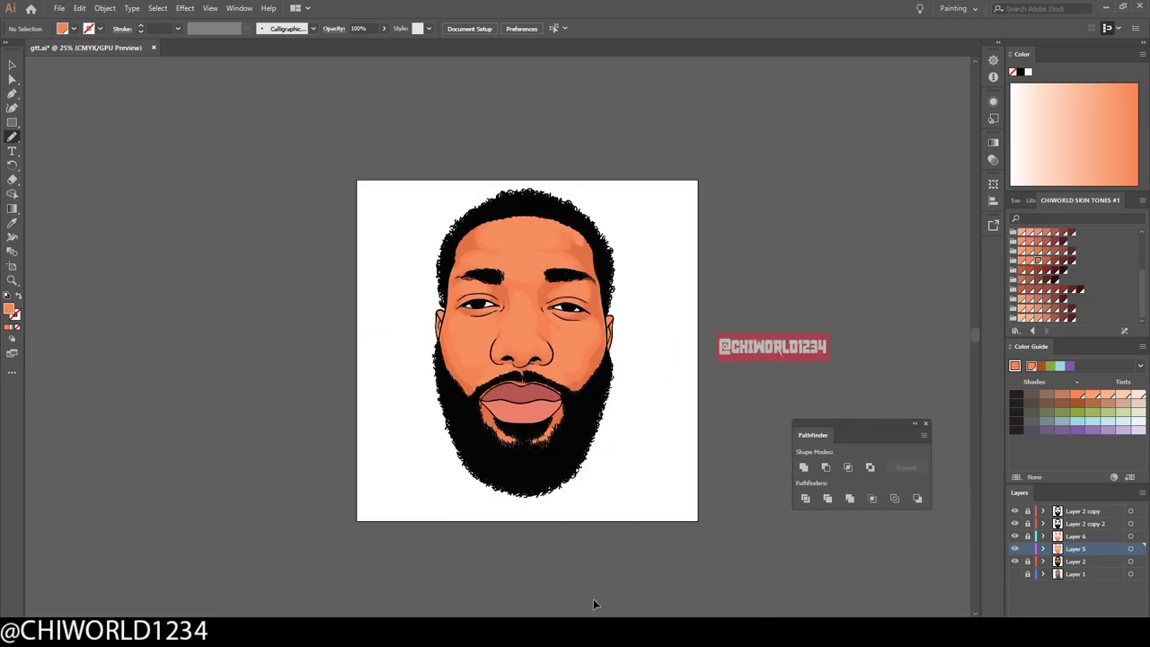
pyautogui.scroll(4, 373, 307)
pyautogui.scroll(-2, 898, 342)
pyautogui.scroll(1, 898, 341)
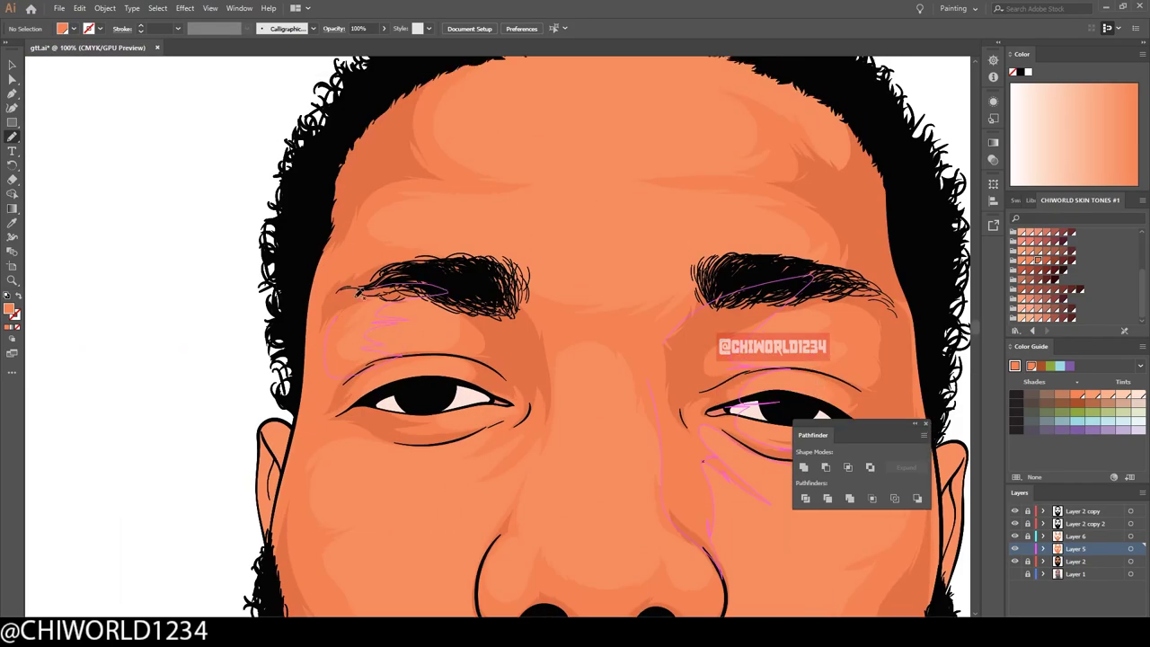
pyautogui.scroll(-2, 629, 359)
# - Create Layer 7 and paint highlights on the nose side, nostril-to-lip and cheek
pyautogui.hotkey('ctrl', 'l')
pyautogui.scroll(4, 465, 400)
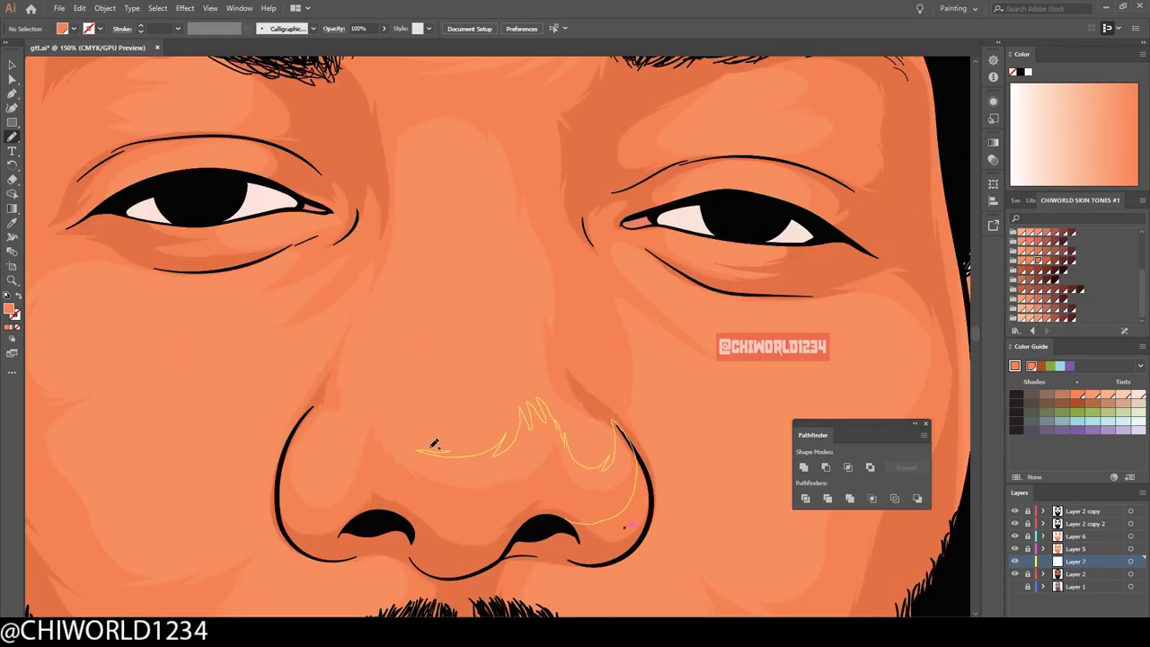
pyautogui.moveTo(563, 465); pyautogui.dragTo(620, 429)
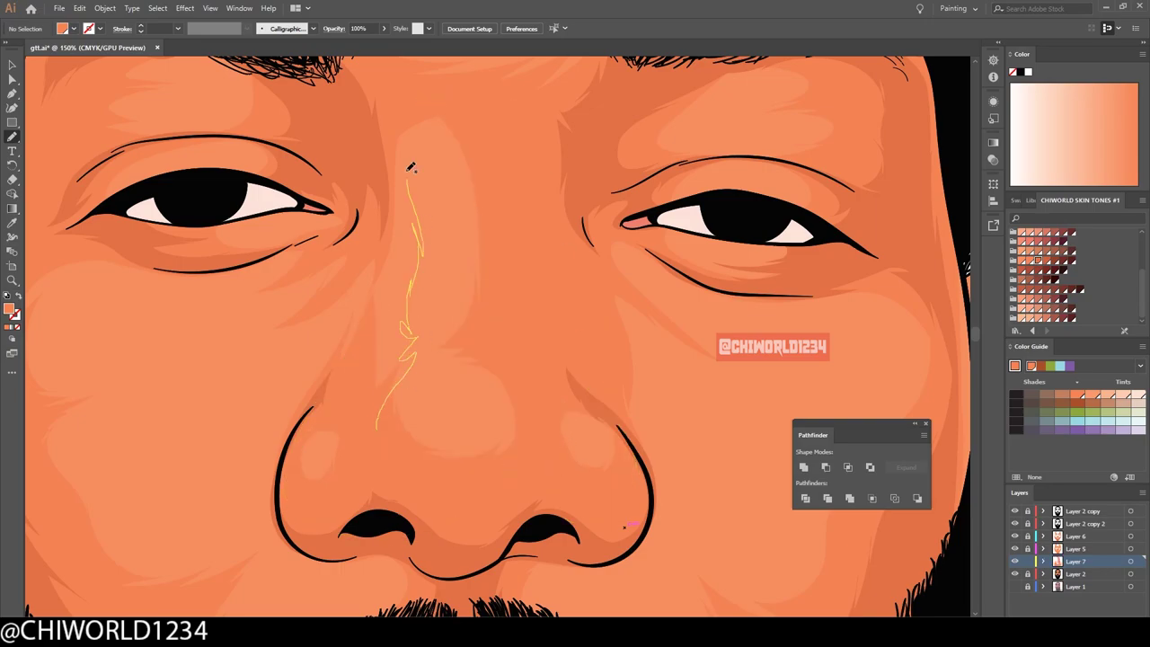
pyautogui.scroll(-3, 449, 404)
pyautogui.moveTo(346, 520); pyautogui.dragTo(420, 436)
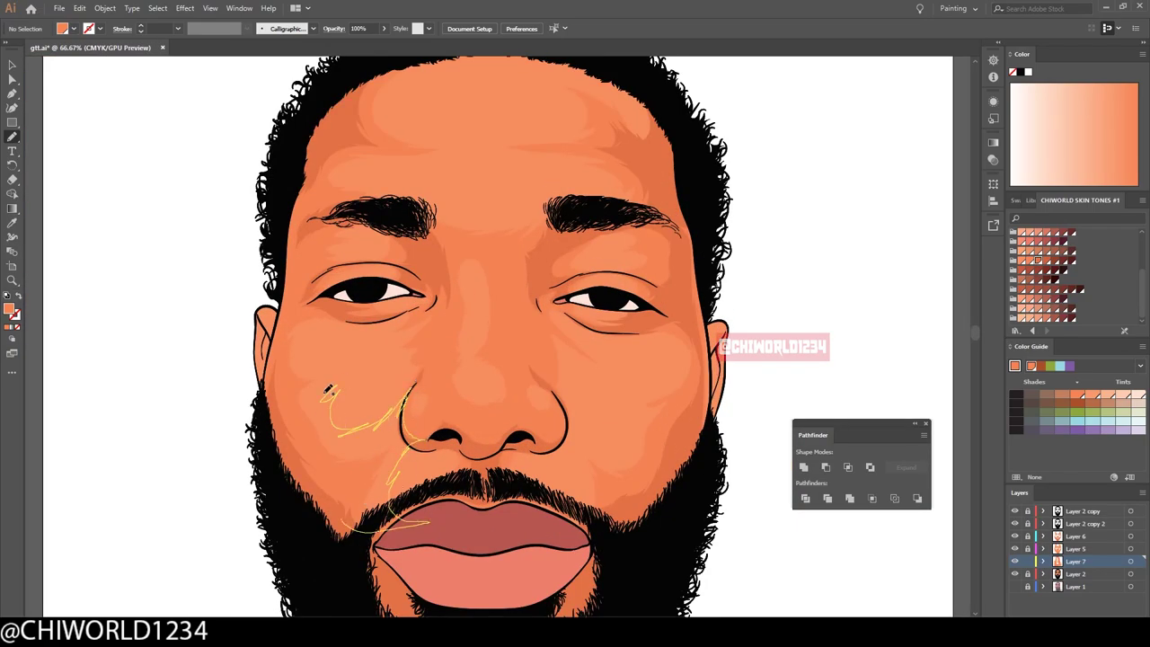
pyautogui.moveTo(329, 390); pyautogui.dragTo(327, 393)
pyautogui.moveTo(577, 357); pyautogui.dragTo(581, 361)
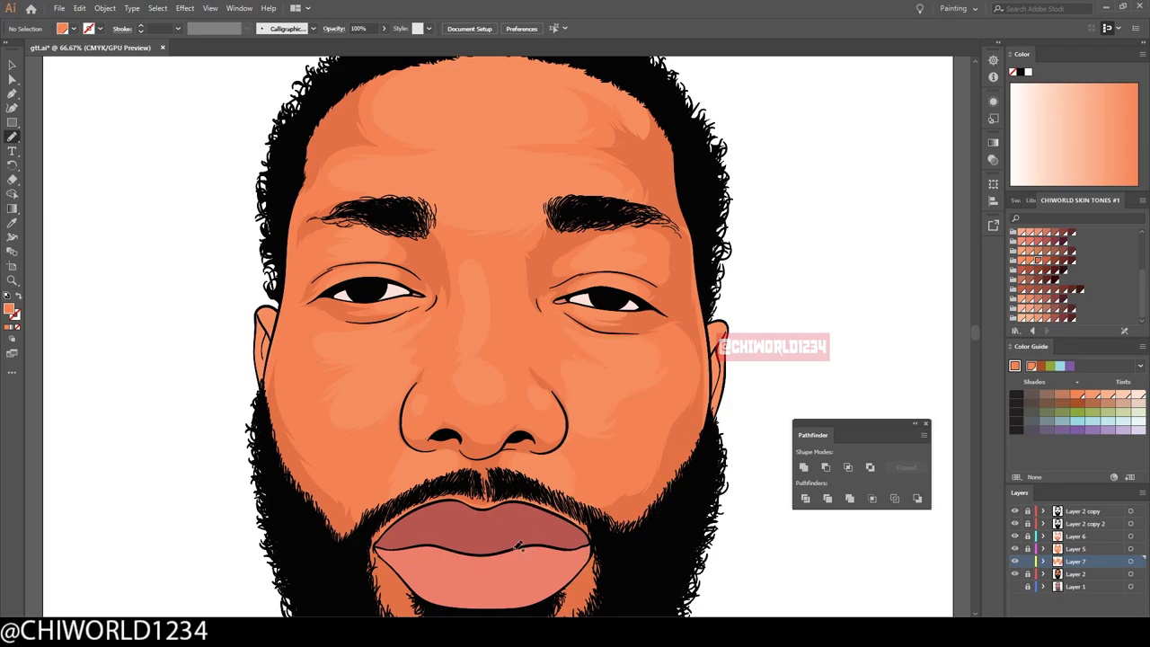
# - Paint a highlight stroke across the forehead above the brows
pyautogui.scroll(-2, 519, 545)
pyautogui.scroll(3, 503, 269)
pyautogui.moveTo(401, 414); pyautogui.dragTo(704, 381)
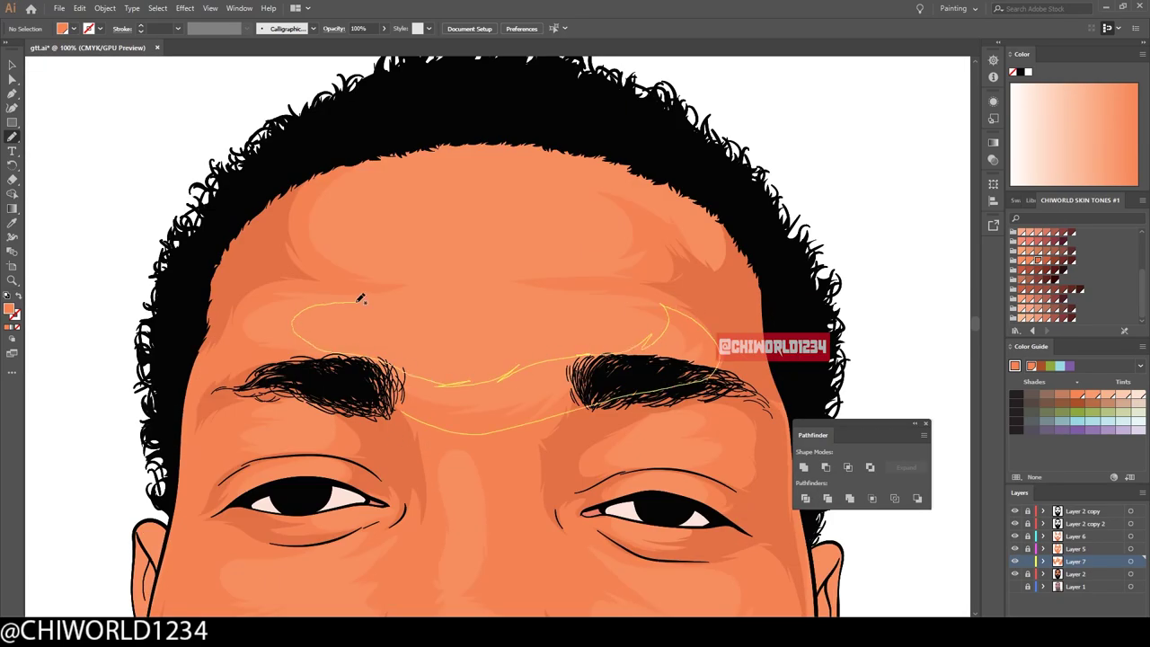
pyautogui.moveTo(535, 268); pyautogui.dragTo(521, 271)
pyautogui.scroll(-2, 736, 290)
pyautogui.scroll(-3, 724, 290)
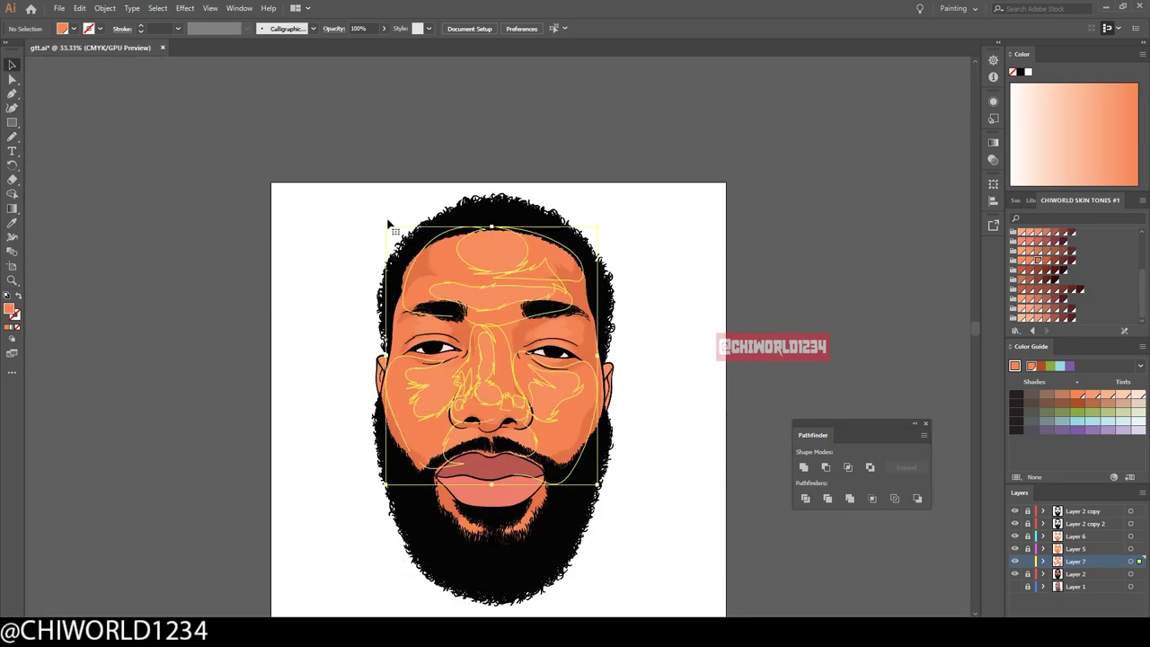
# - Deselect the highlight strokes and add a new Layer 8 above Layer 6
pyautogui.hotkey('ctrl', '+')
pyautogui.click(429, 101)
pyautogui.scroll(1, 260, 90)
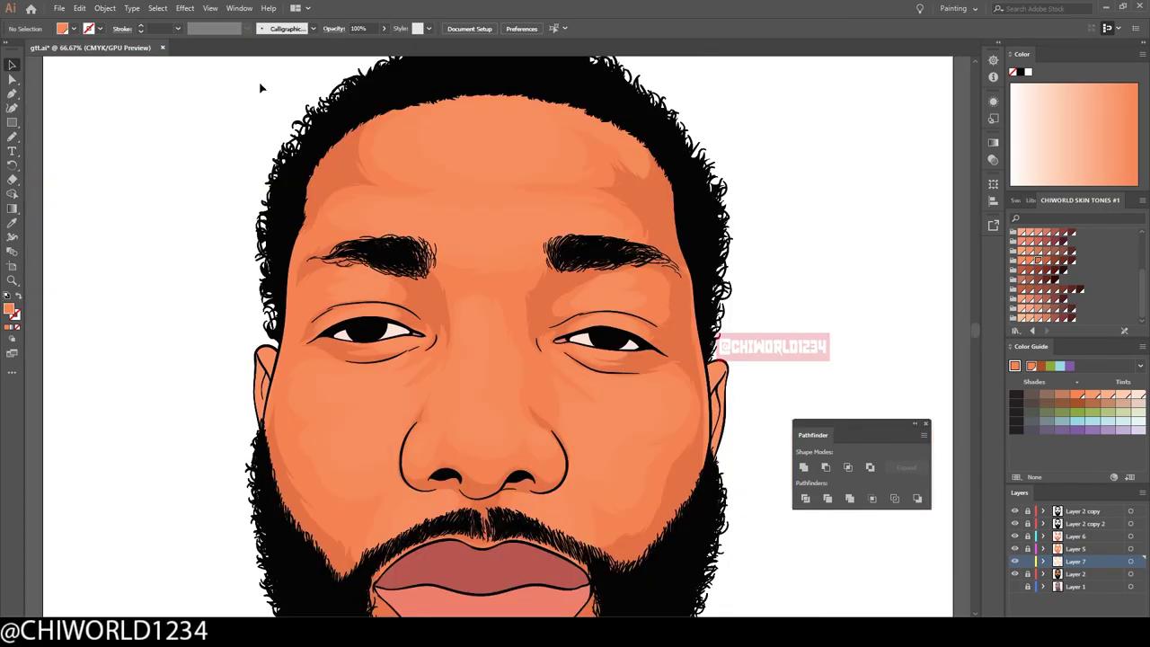
pyautogui.scroll(-1, 296, 271)
pyautogui.scroll(-2, 296, 271)
pyautogui.click(1075, 535)
pyautogui.hotkey('ctrl', 'l')
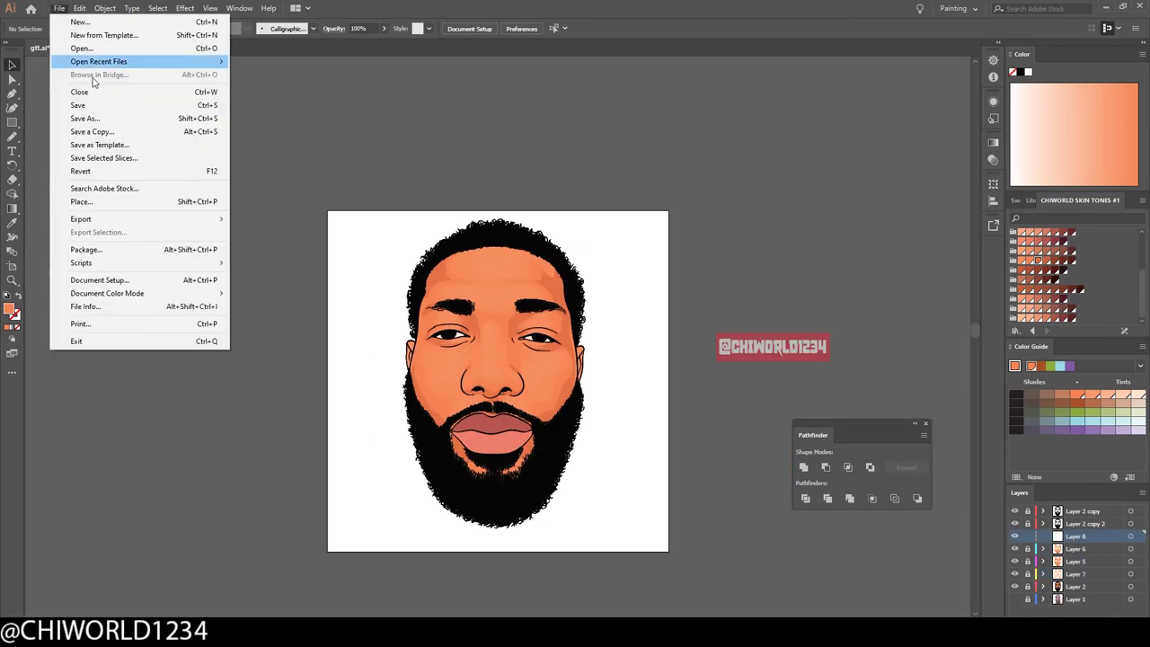
# - Switch to the Paintbrush and frame the eye area for shadow painting
pyautogui.hotkey('ctrl', '+')
pyautogui.hotkey('ctrl', '+')
pyautogui.hotkey('ctrl', '+')
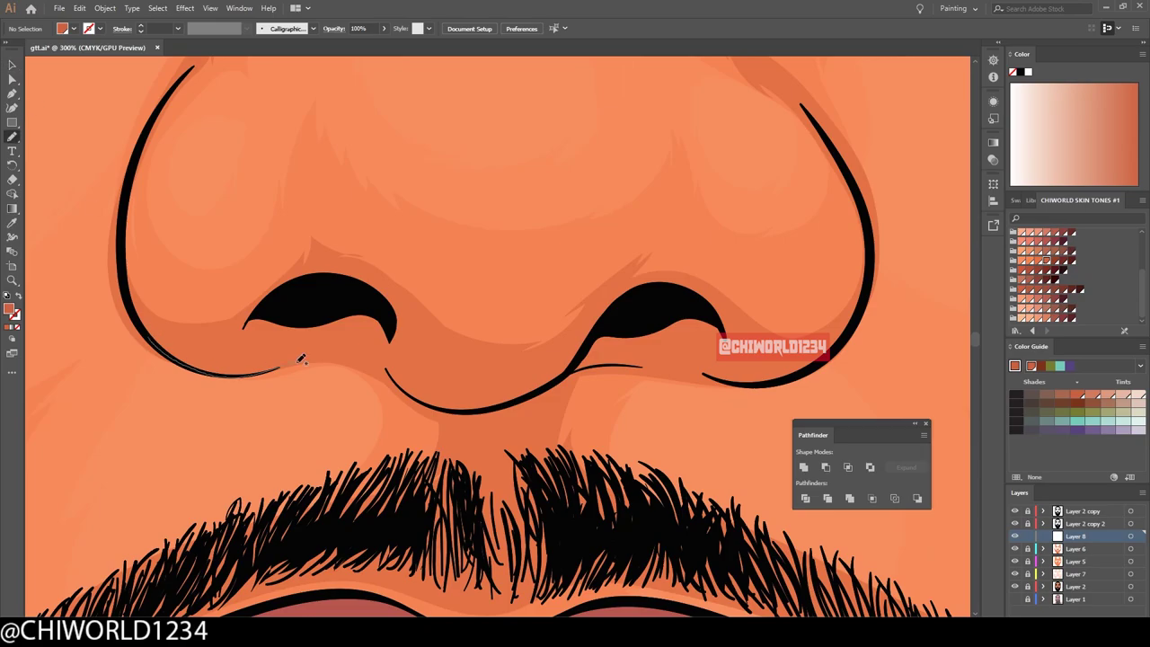
pyautogui.hotkey('ctrl', '-')
pyautogui.hotkey('ctrl', '-')
pyautogui.hotkey('ctrl', '-')
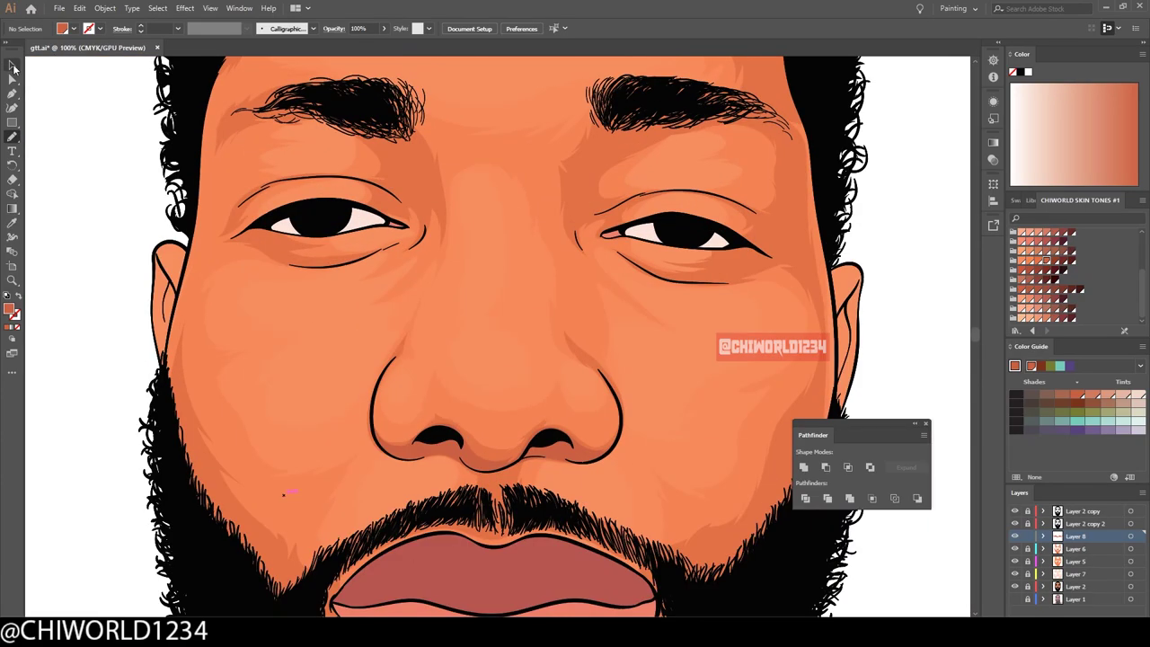
pyautogui.hotkey('ctrl', '0')
pyautogui.moveTo(584, 305); pyautogui.dragTo(710, 359)
pyautogui.scroll(3, 626, 408)
pyautogui.press('b')
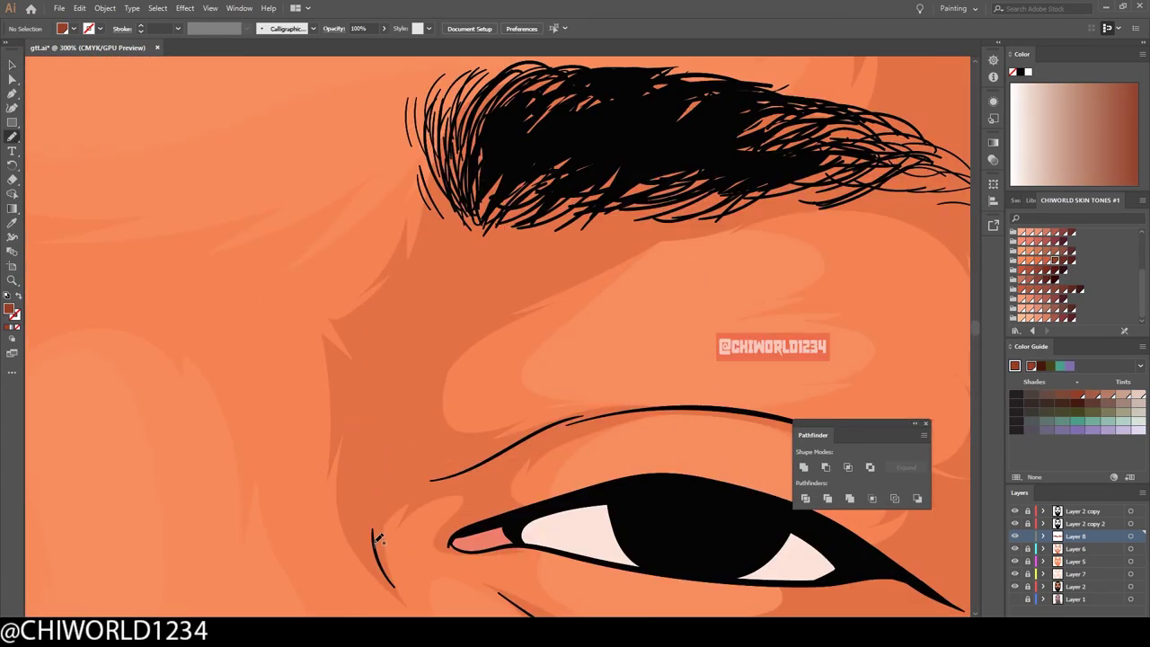
# - Paint dark reddish-brown shadow strokes at both lip corners and near the chin
pyautogui.hotkey('ctrl', '-')
pyautogui.hotkey('ctrl', '0')
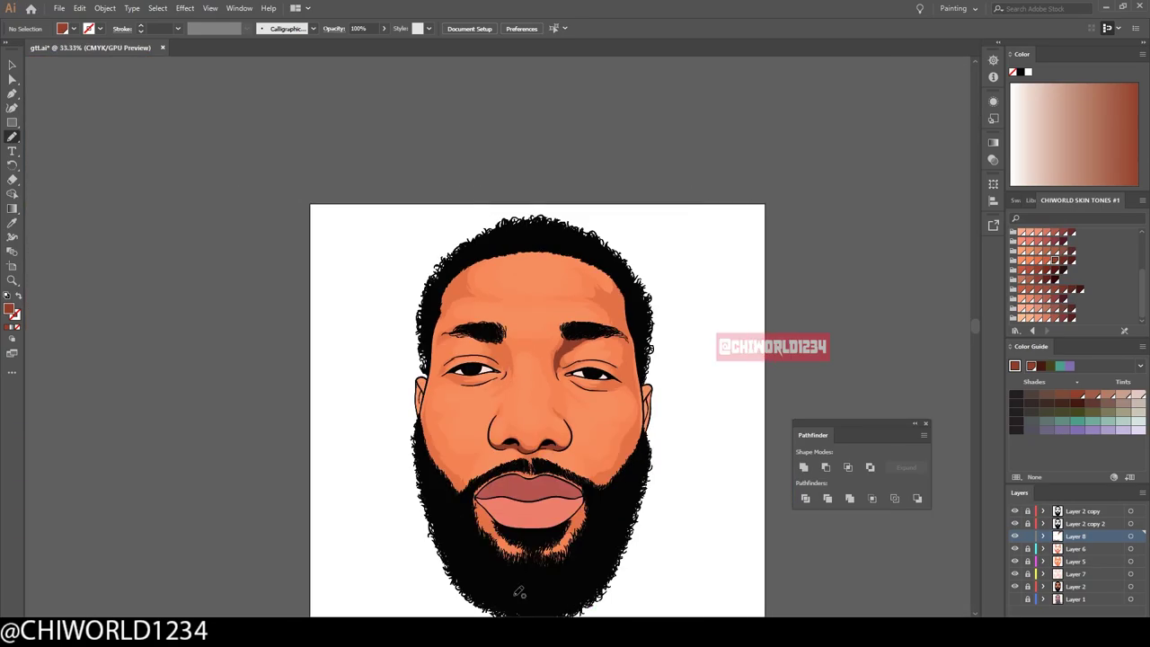
pyautogui.hotkey('ctrl', '+')
pyautogui.hotkey('ctrl', '+')
pyautogui.hotkey('ctrl', '+')
pyautogui.hotkey('ctrl', '+')
pyautogui.hotkey('ctrl', '+')
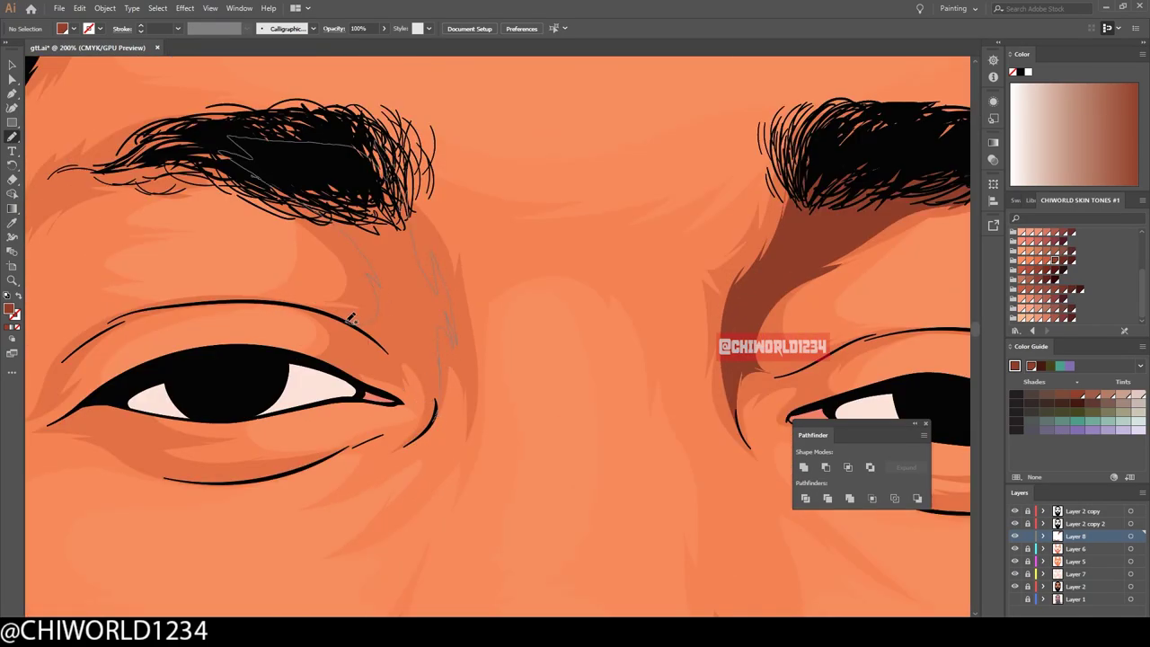
pyautogui.hotkey('ctrl', '0')
pyautogui.hotkey('ctrl', '+')
pyautogui.hotkey('ctrl', '+')
pyautogui.hotkey('ctrl', '+')
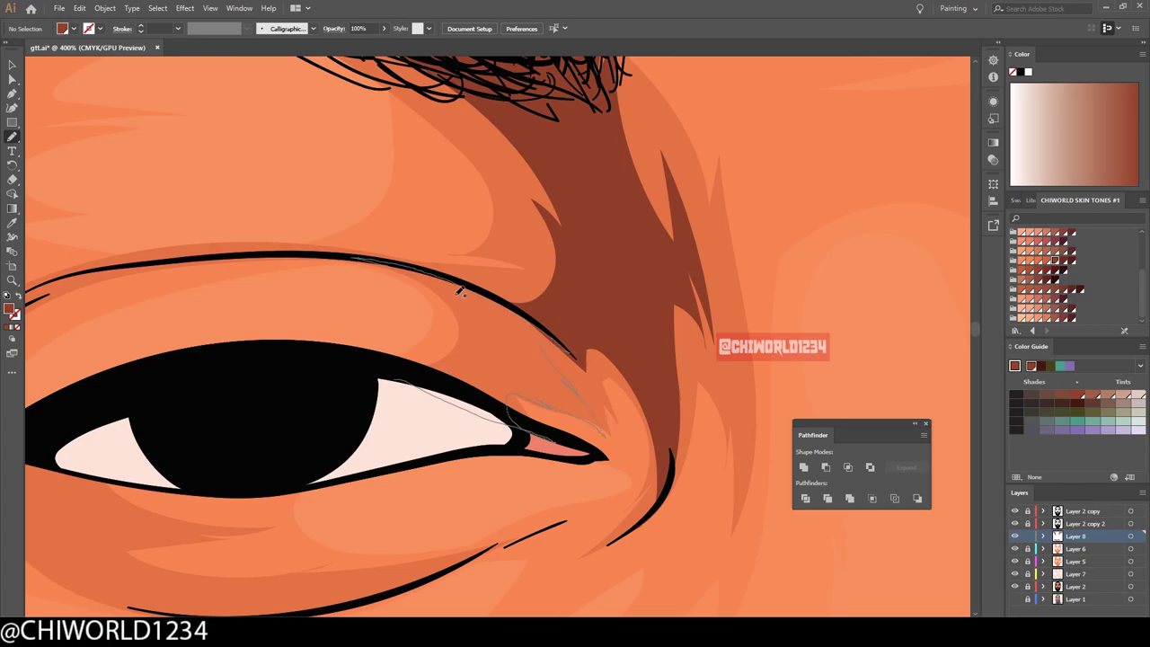
pyautogui.hotkey('ctrl', '-')
pyautogui.hotkey('ctrl', '0')
pyautogui.hotkey('ctrl', '+')
pyautogui.hotkey('ctrl', '+')
pyautogui.hotkey('ctrl', '+')
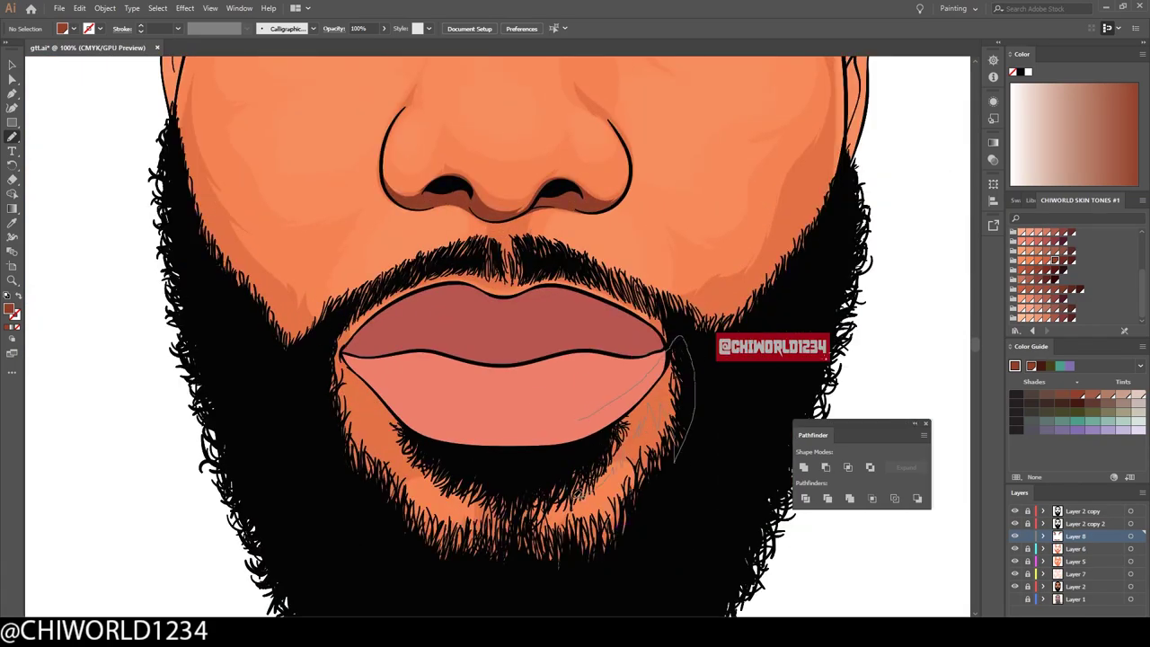
pyautogui.moveTo(575, 492); pyautogui.dragTo(571, 495)
pyautogui.moveTo(550, 495); pyautogui.dragTo(508, 528)
pyautogui.moveTo(382, 398); pyautogui.dragTo(395, 449)
pyautogui.moveTo(516, 579); pyautogui.dragTo(501, 500)
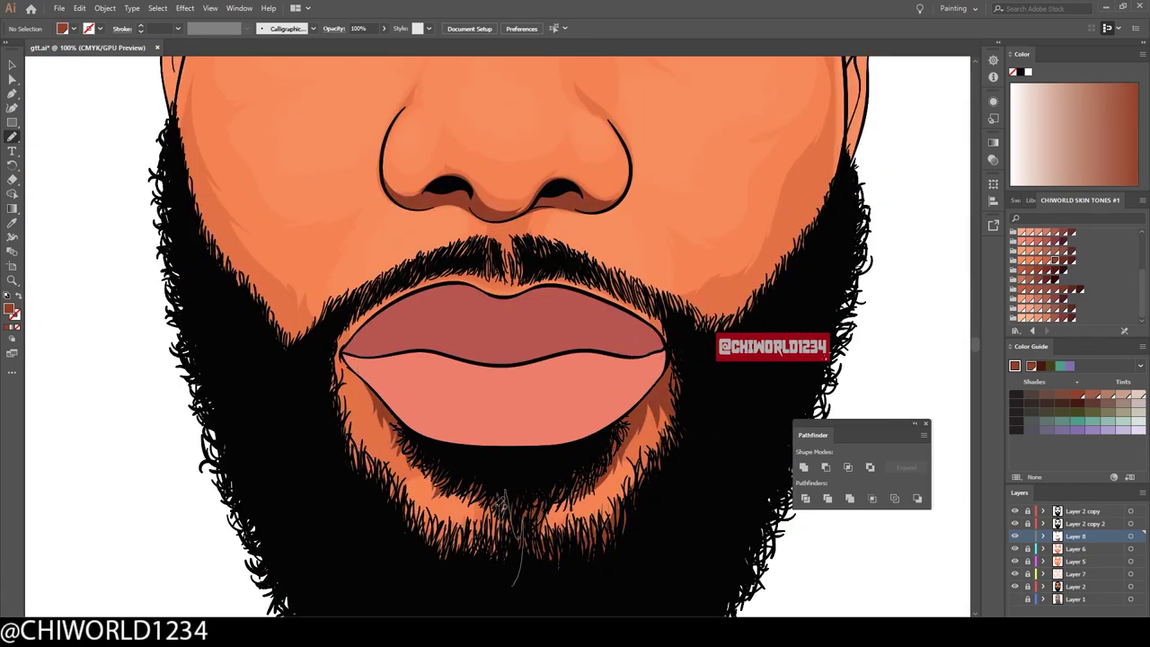
# - Paint a dark brown shadow stroke beside the eye
pyautogui.hotkey('ctrl', '-')
pyautogui.scroll(5, 362, 221)
pyautogui.hotkey('ctrl', '+')
pyautogui.hotkey('ctrl', '+')
pyautogui.hotkey('ctrl', '+')
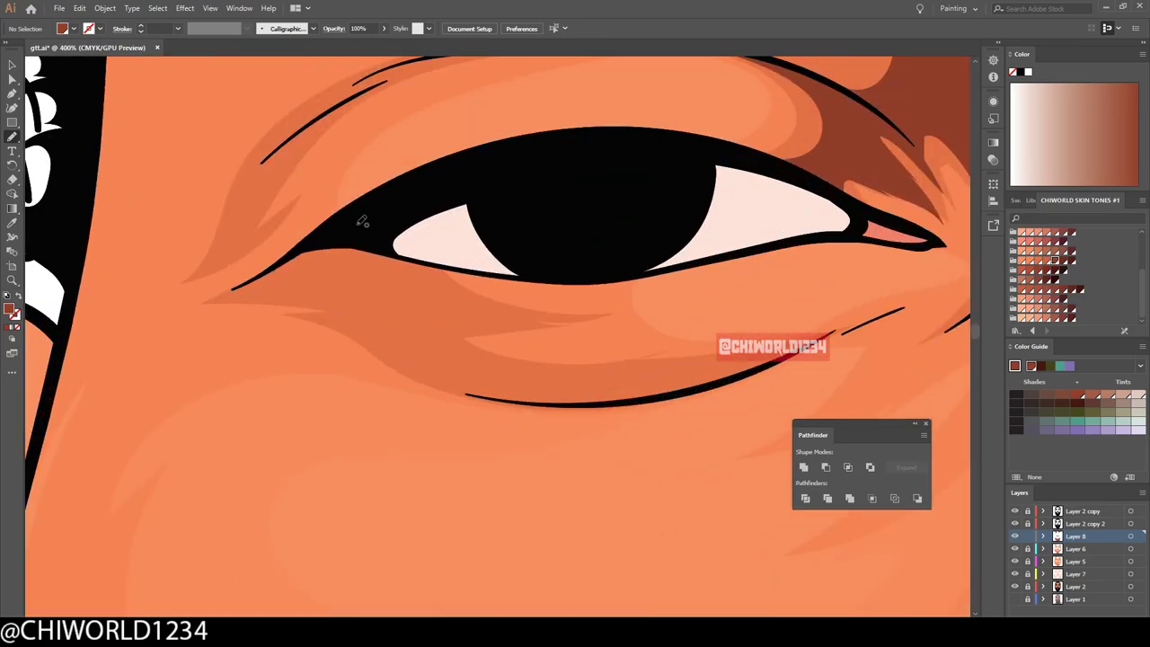
pyautogui.hotkey('ctrl', '-')
pyautogui.hotkey('ctrl', '-')
pyautogui.hscroll(10, 654, 473)
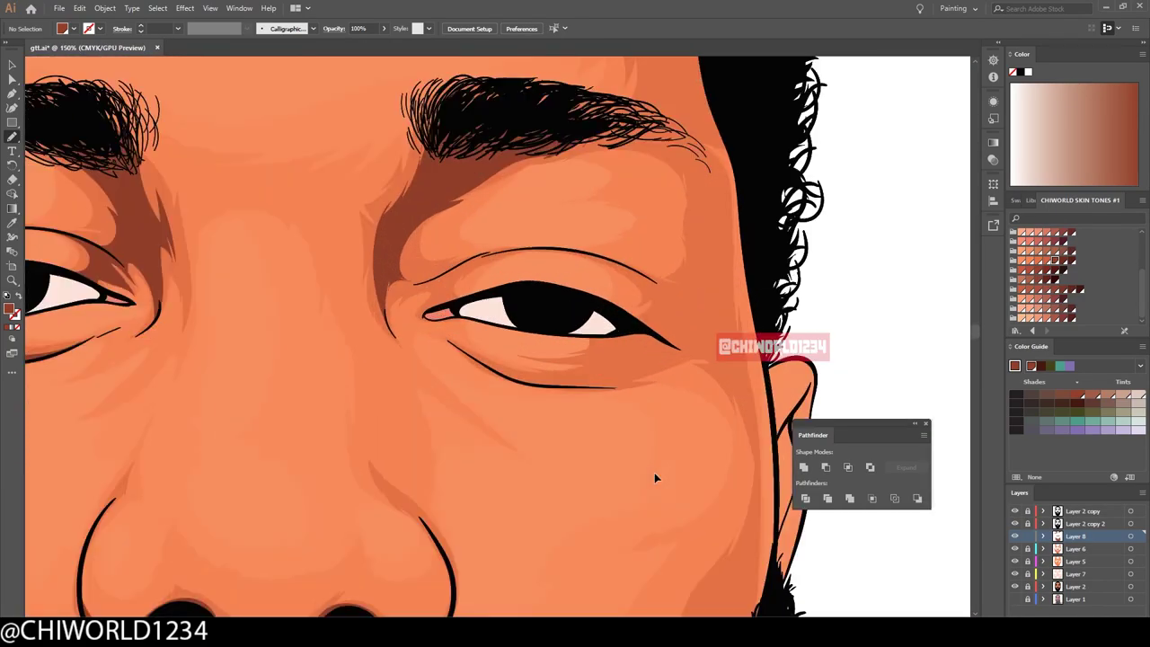
pyautogui.hotkey('ctrl', '+')
pyautogui.hotkey('ctrl', '+')
pyautogui.moveTo(319, 305); pyautogui.dragTo(525, 362)
# - Paint a shadow stroke inside the ear and add a new Layer 9
pyautogui.hotkey('ctrl', '0')
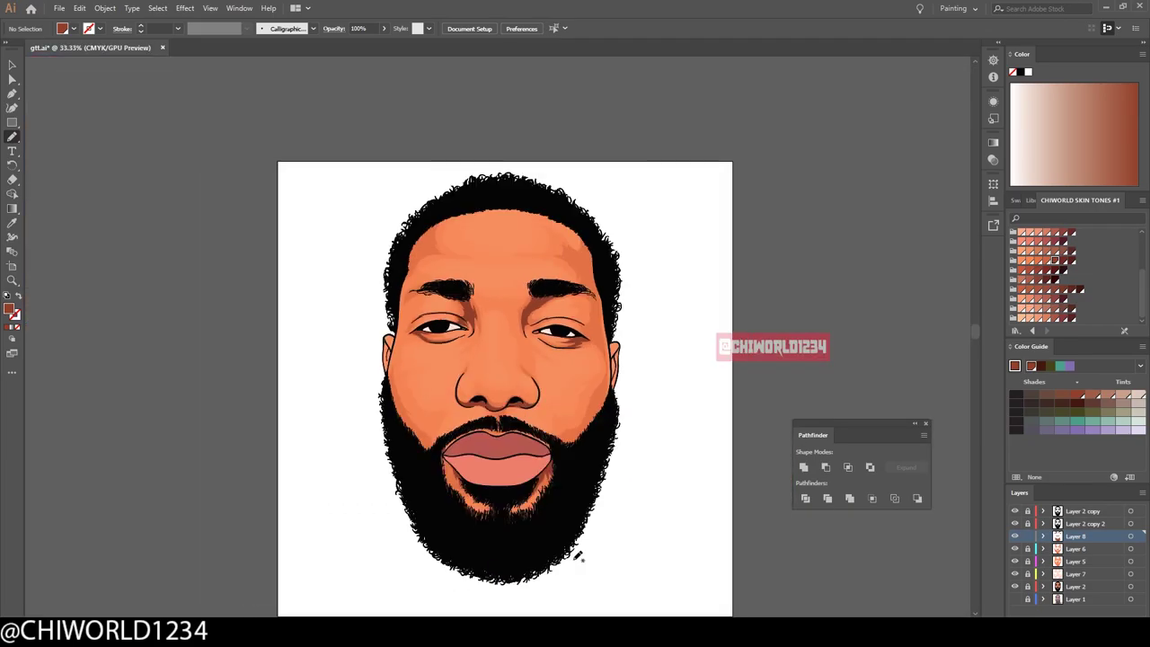
pyautogui.hotkey('ctrl', '+')
pyautogui.hotkey('ctrl', '+')
pyautogui.hotkey('ctrl', '+')
pyautogui.hotkey('ctrl', '+')
pyautogui.hotkey('ctrl', '+')
pyautogui.moveTo(357, 406); pyautogui.dragTo(508, 220)
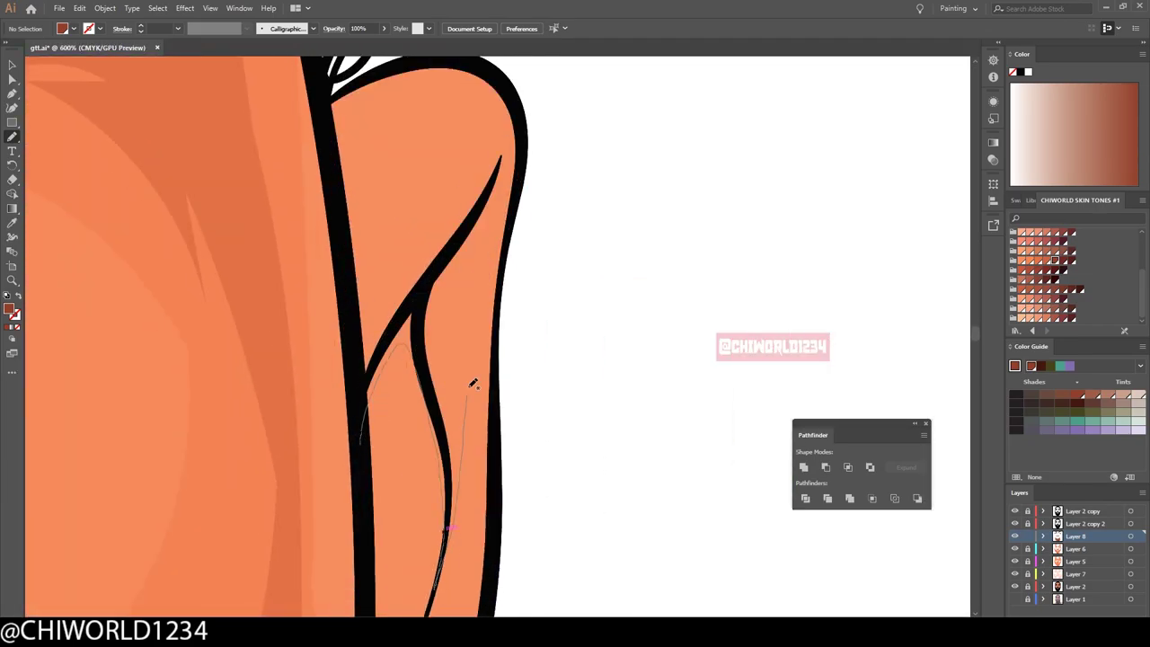
pyautogui.hotkey('ctrl', '-')
pyautogui.hscroll(10, 529, 530)
pyautogui.hotkey('ctrl', '-')
pyautogui.hotkey('ctrl', '-')
pyautogui.hotkey('ctrl', '-')
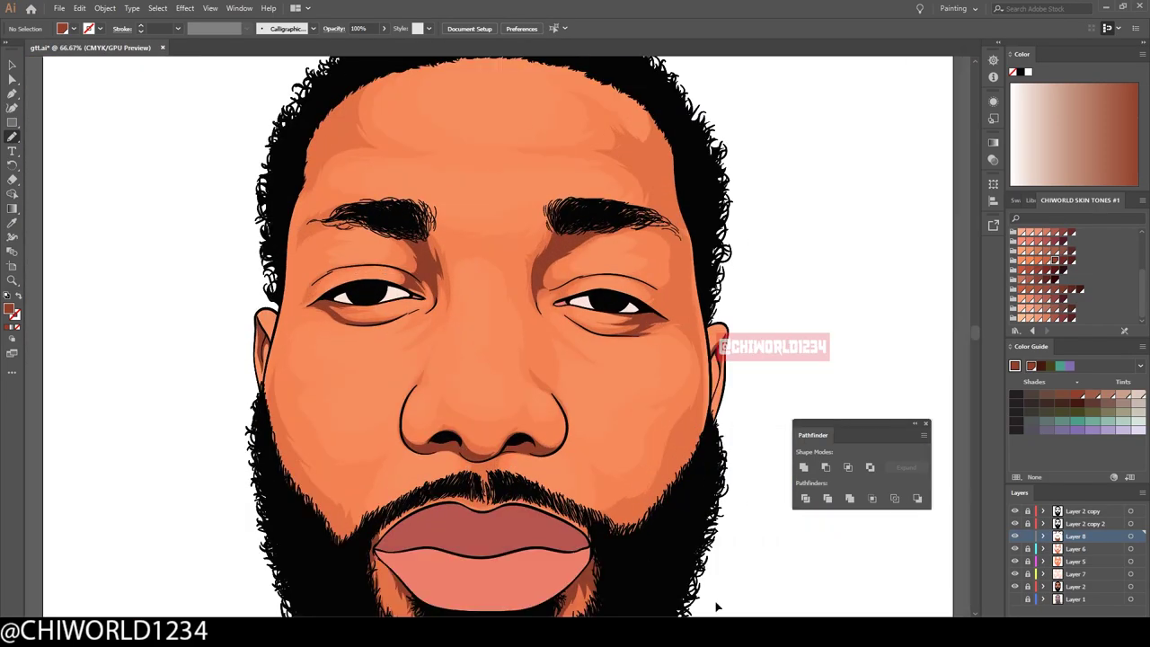
pyautogui.hotkey('ctrl', '0')
pyautogui.hotkey('ctrl', '+')
pyautogui.hotkey('ctrl', 'l')
# - Paint a dark brown shadow stroke at the eye corner
pyautogui.hotkey('ctrl', '+')
pyautogui.hotkey('ctrl', '+')
pyautogui.hotkey('ctrl', '+')
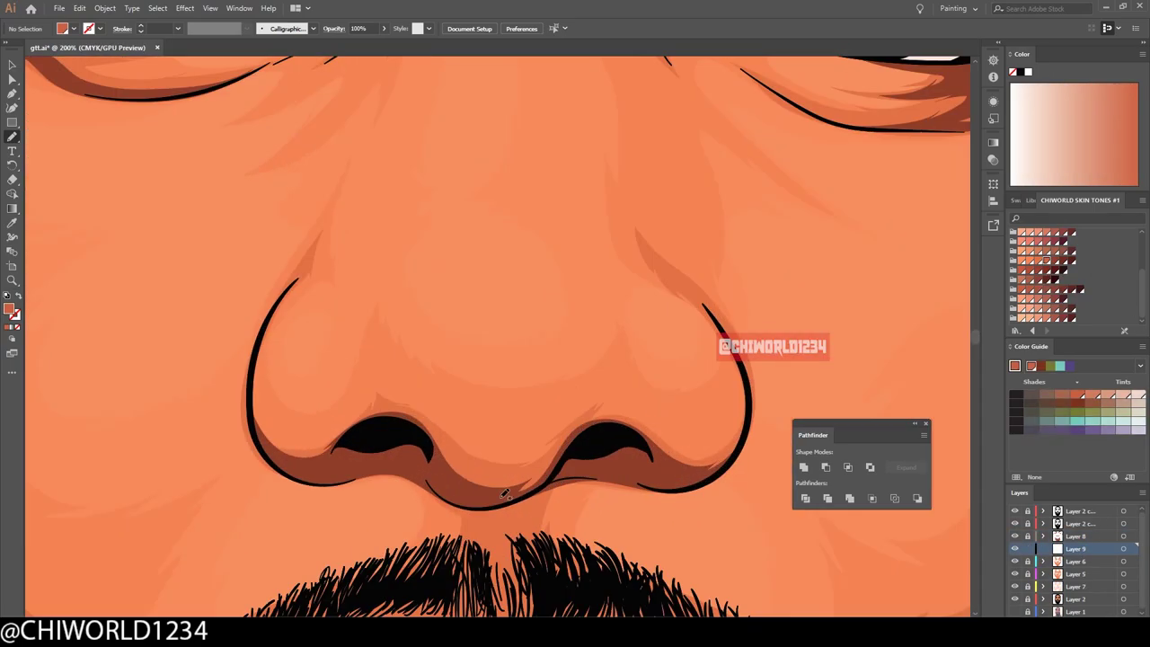
pyautogui.hotkey('ctrl', '-')
pyautogui.hotkey('ctrl', '-')
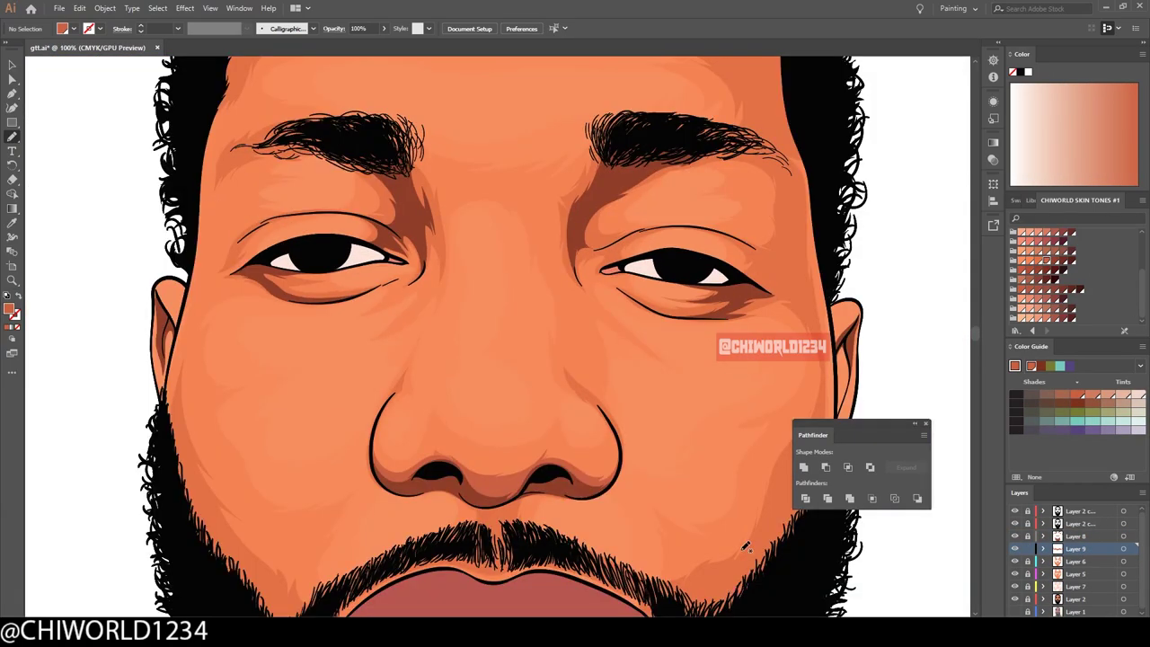
pyautogui.scroll(4, 454, 386)
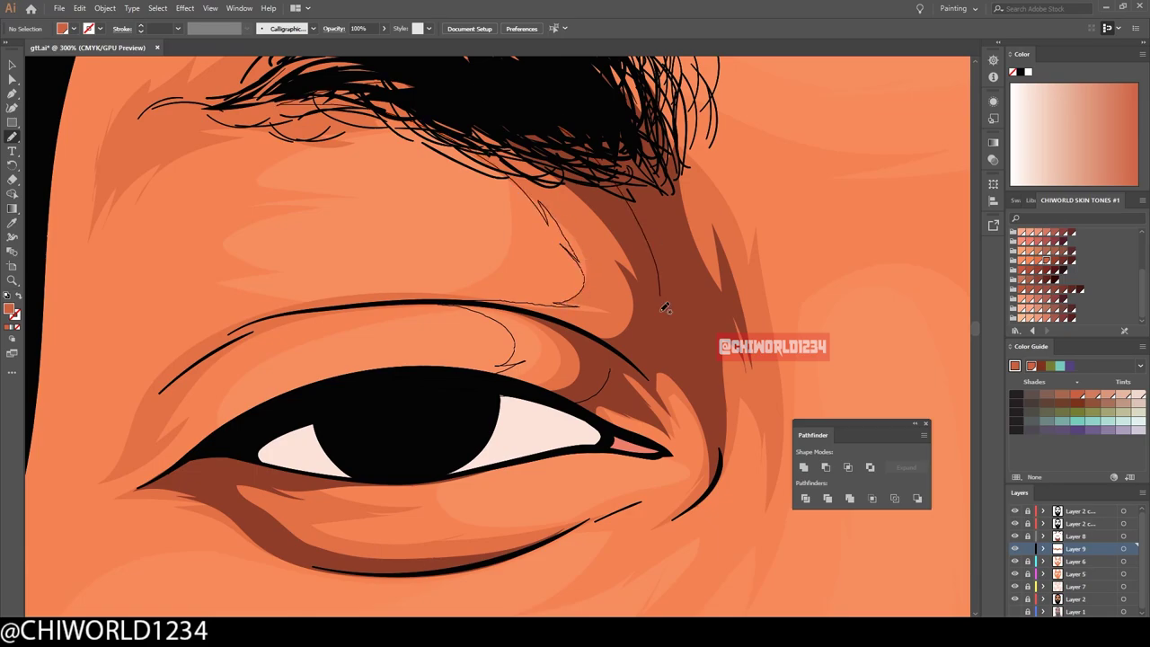
pyautogui.moveTo(619, 421); pyautogui.dragTo(673, 419)
# - Slightly shift the nose shading colour using Adjust Colors in CMYK mode
pyautogui.hotkey('ctrl', '0')
pyautogui.scroll(5, 574, 359)
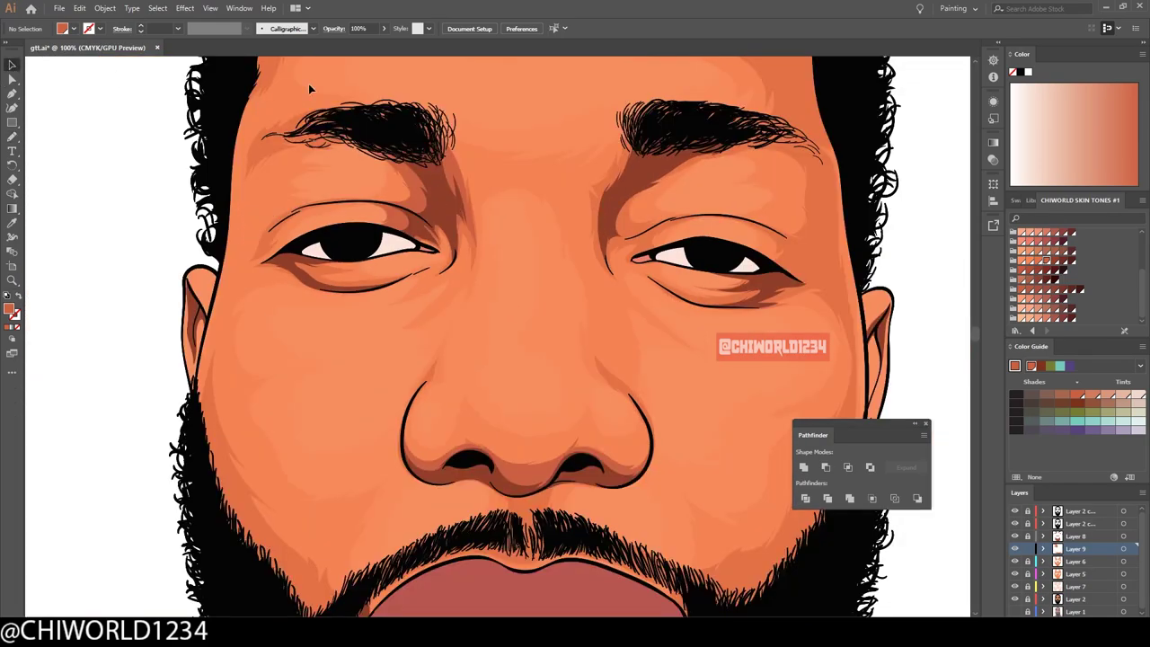
pyautogui.click(79, 8)
pyautogui.click(332, 217)
pyautogui.click(87, 38)
pyautogui.click(82, 77)
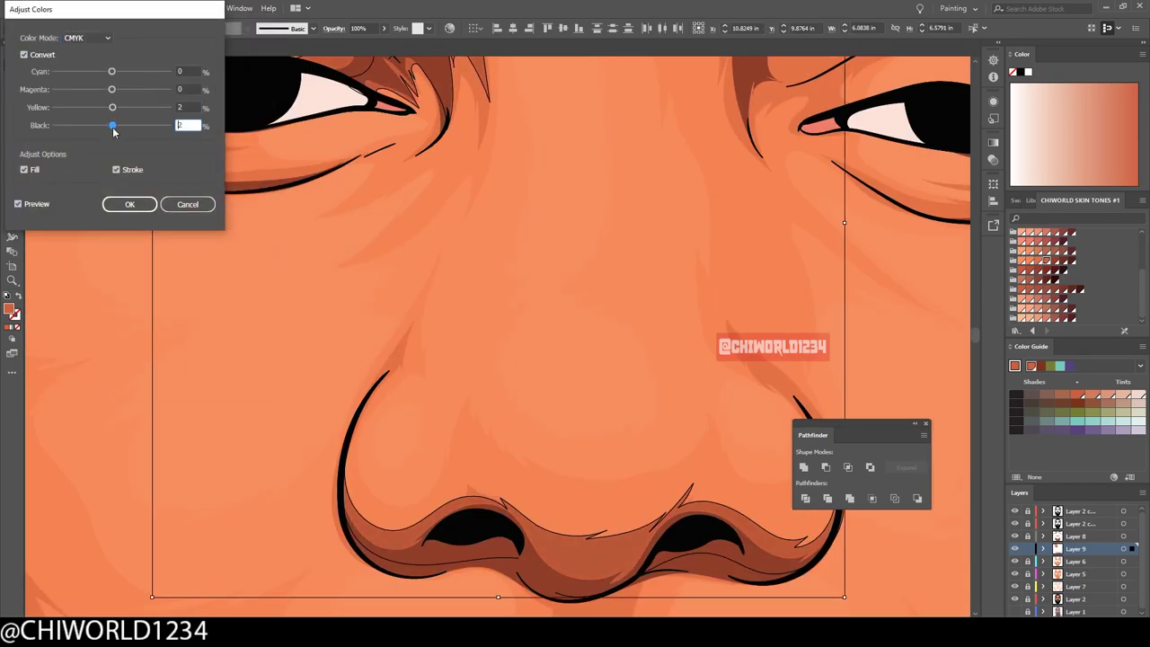
pyautogui.moveTo(111, 107); pyautogui.dragTo(113, 89)
pyautogui.click(129, 205)
# - Pan around the portrait to review the recoloured nose shading
pyautogui.hotkey('ctrl', '0')
pyautogui.scroll(-2, 687, 487)
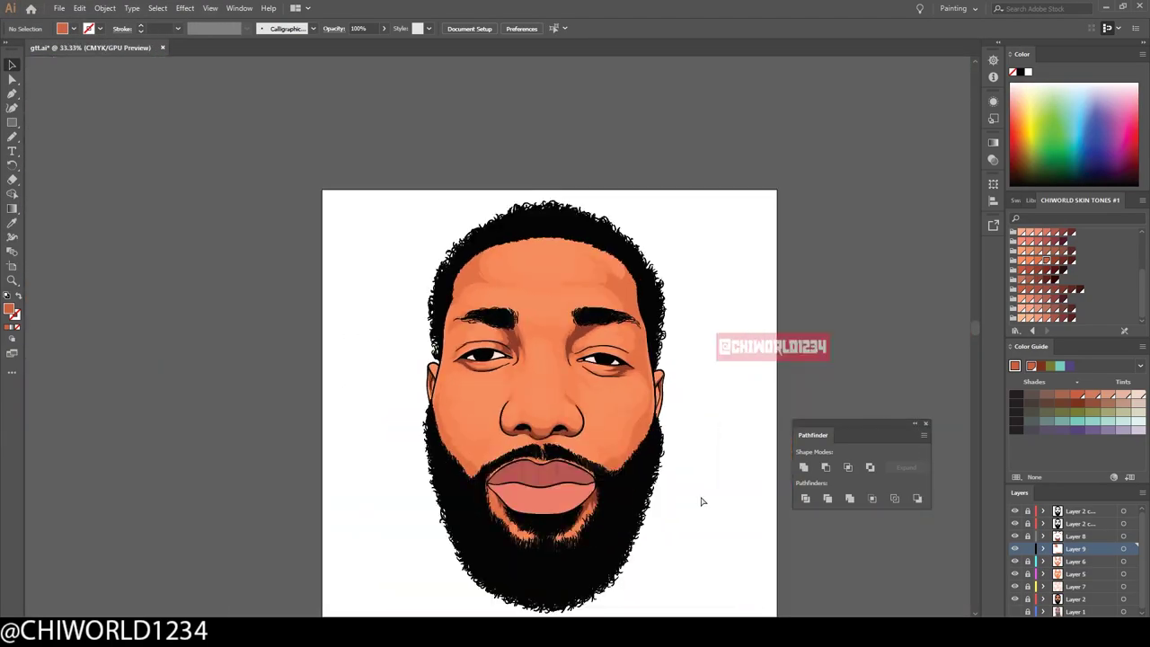
pyautogui.scroll(8, 606, 302)
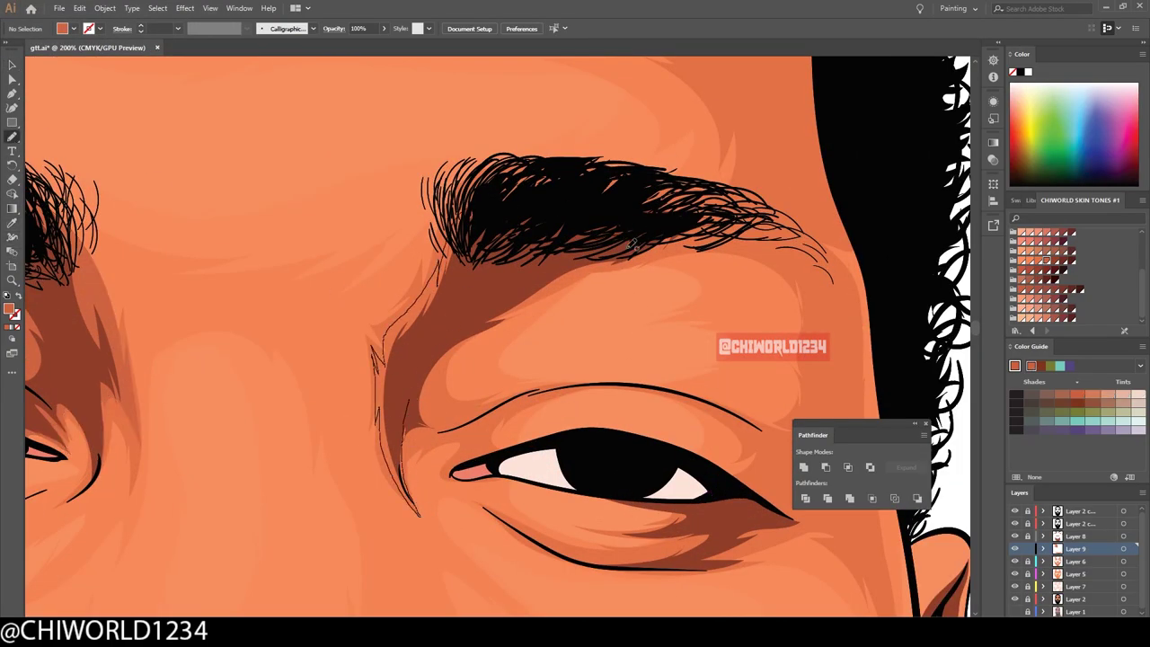
pyautogui.scroll(-3, 436, 333)
pyautogui.scroll(-2, 436, 332)
pyautogui.scroll(6, 663, 388)
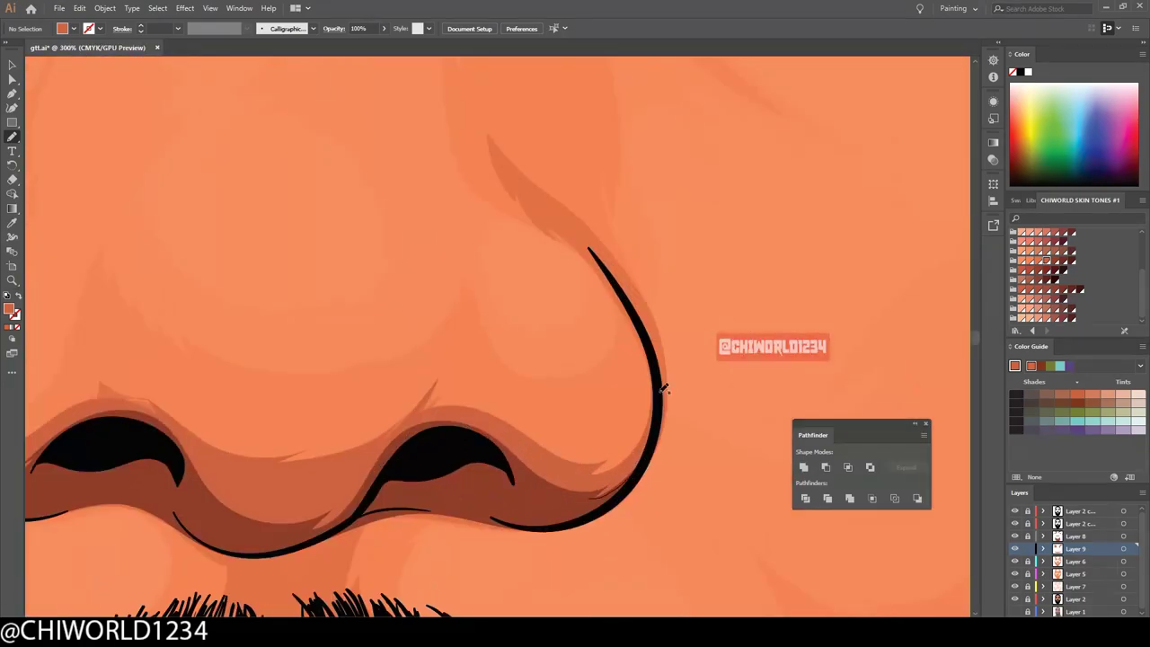
pyautogui.scroll(-3, 550, 310)
pyautogui.scroll(2, 550, 310)
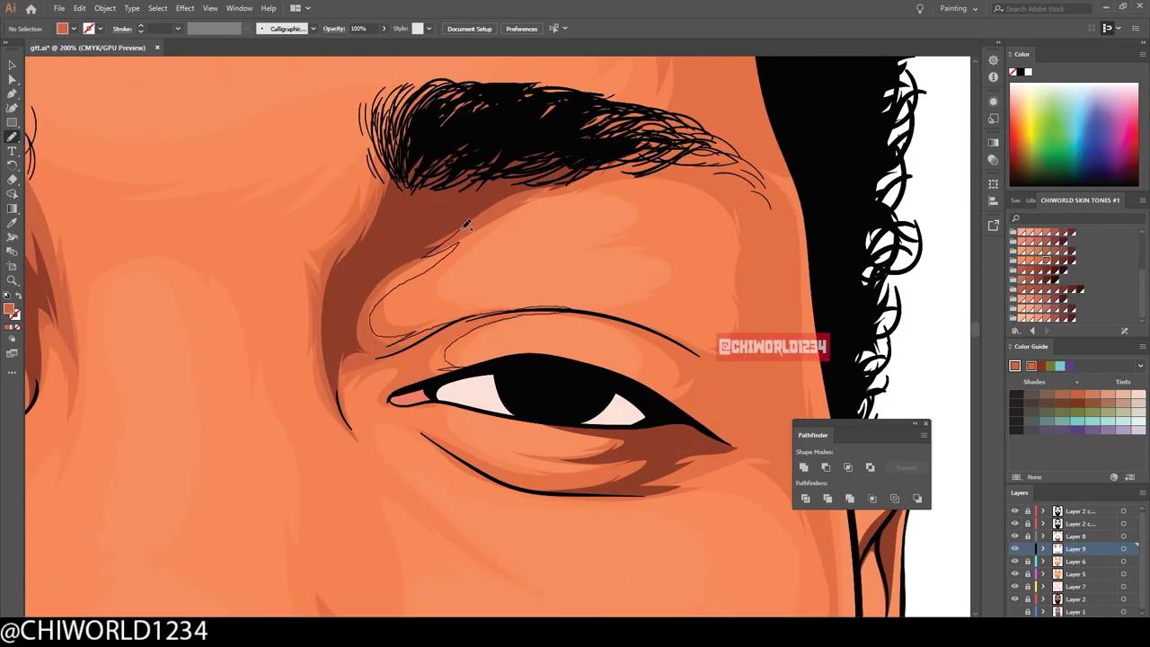
pyautogui.hscroll(3, 605, 423)
pyautogui.scroll(1, 483, 418)
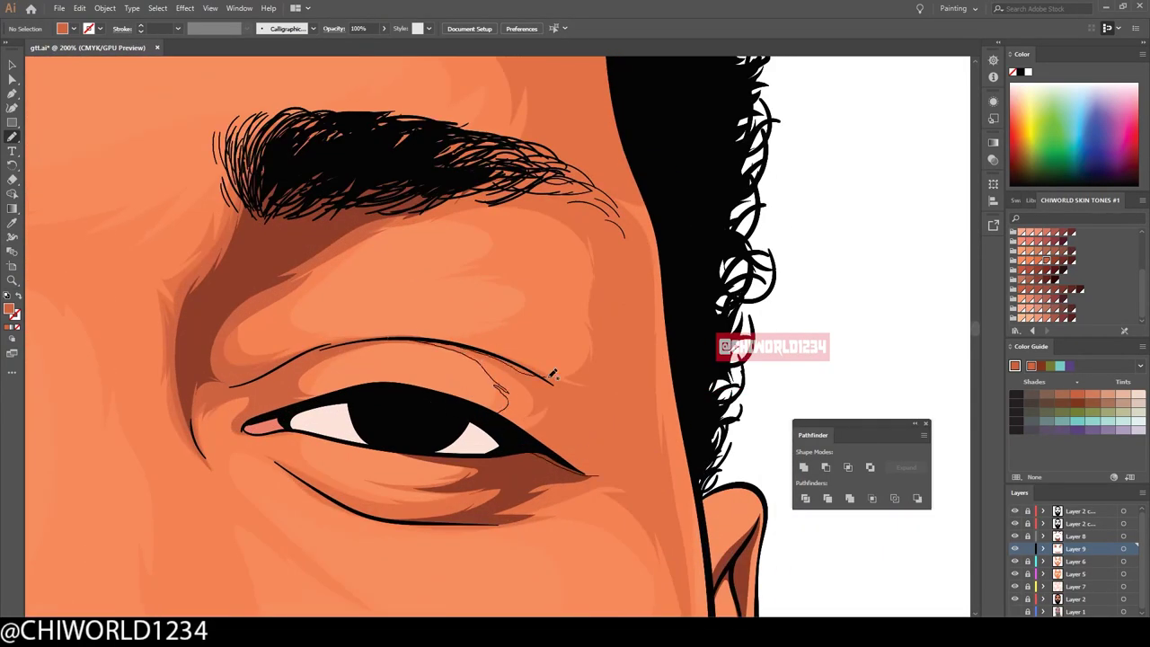
pyautogui.hscroll(-3, 647, 510)
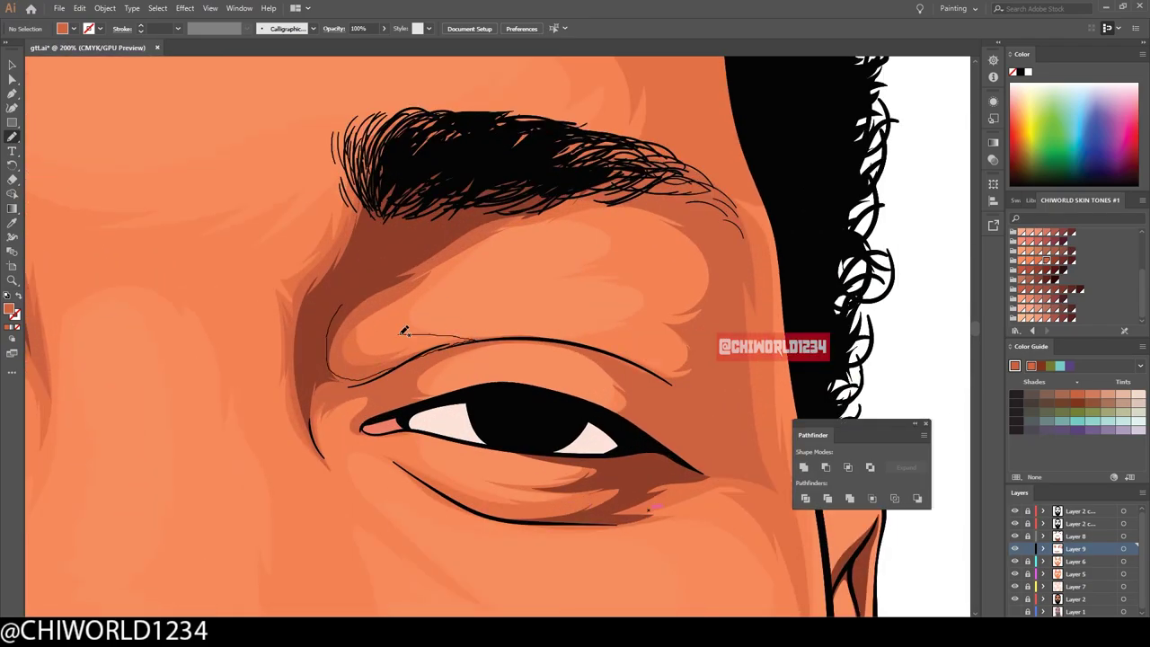
pyautogui.scroll(-1, 359, 413)
pyautogui.scroll(-2, 302, 379)
pyautogui.scroll(4, 427, 355)
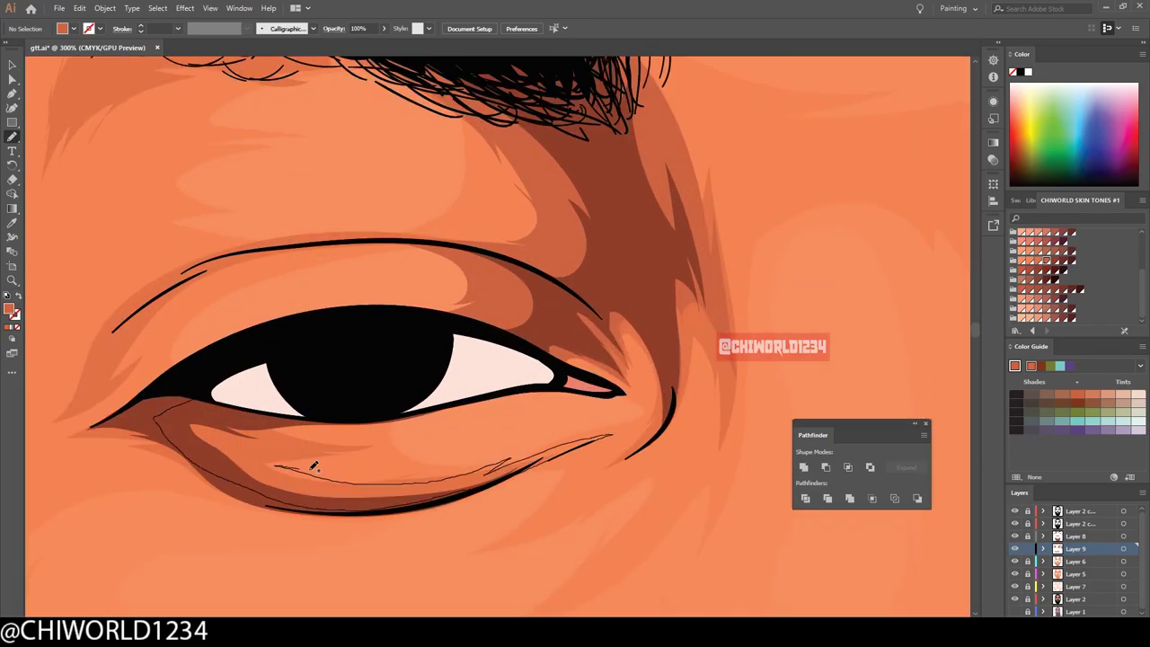
# - Paint a dark brown shading stroke under the eye to form the lower lid
pyautogui.hotkey('ctrl', '-')
pyautogui.hotkey('ctrl', '-')
pyautogui.hotkey('ctrl', '-')
pyautogui.hotkey('ctrl', '-')
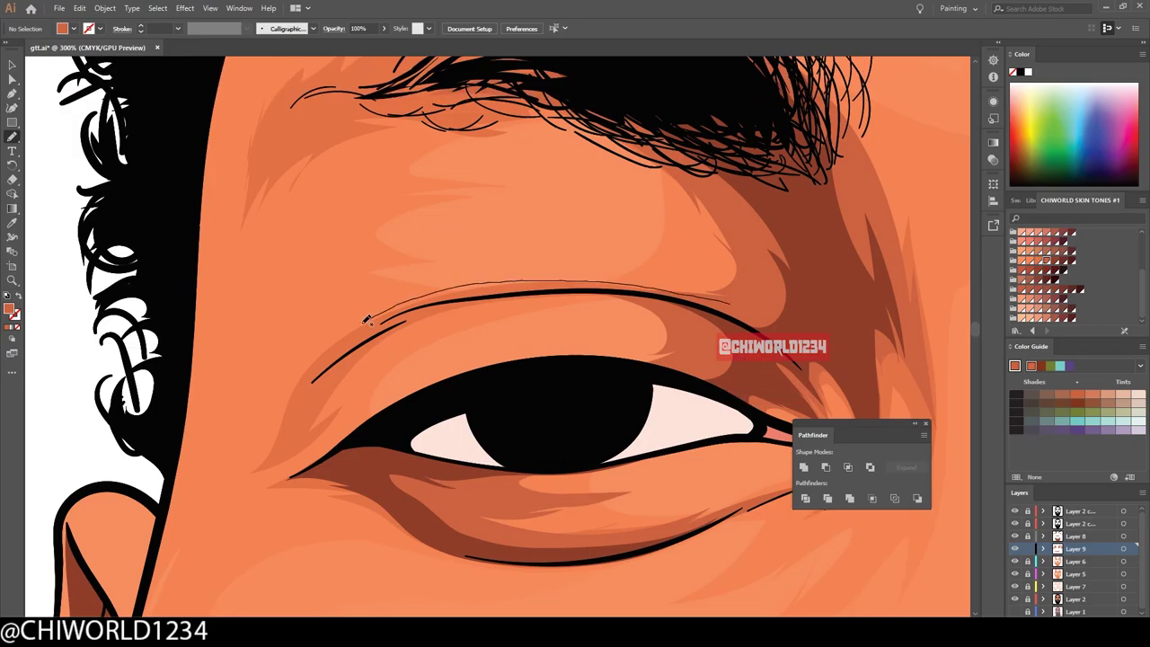
pyautogui.hotkey('ctrl', '-')
pyautogui.hotkey('ctrl', '-')
pyautogui.hotkey('ctrl', '-')
pyautogui.hotkey('ctrl', '+')
pyautogui.hotkey('ctrl', '+')
pyautogui.hotkey('ctrl', '+')
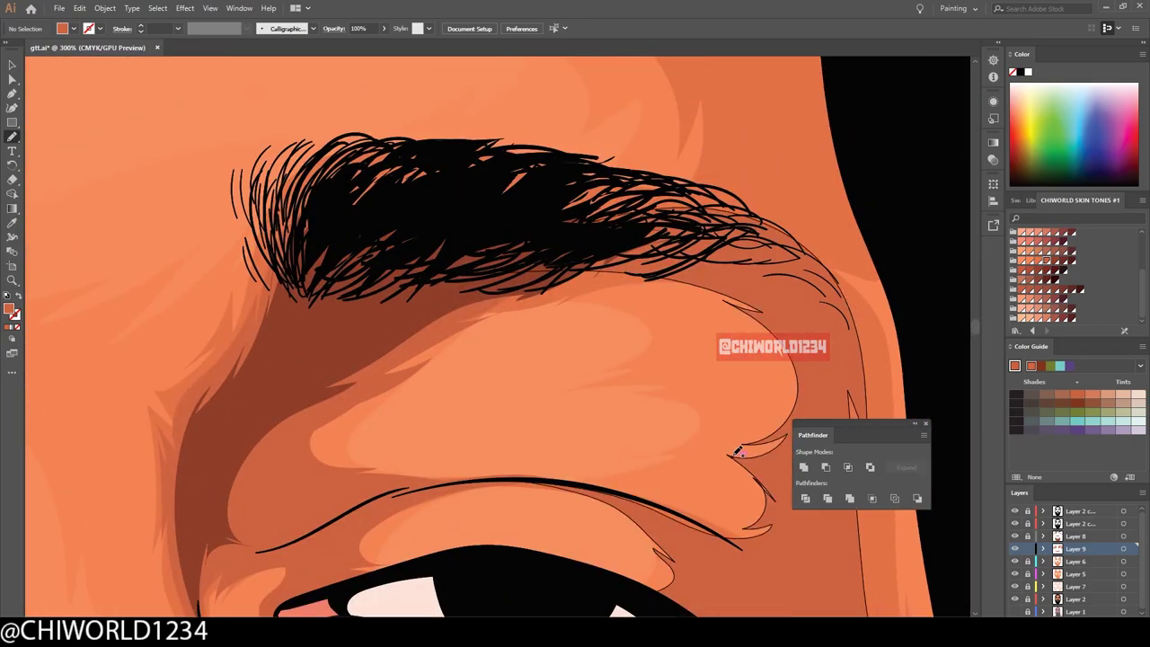
pyautogui.hotkey('ctrl', '-')
pyautogui.hotkey('ctrl', '-')
pyautogui.hotkey('ctrl', '-')
pyautogui.hotkey('ctrl', '+')
pyautogui.hotkey('ctrl', '+')
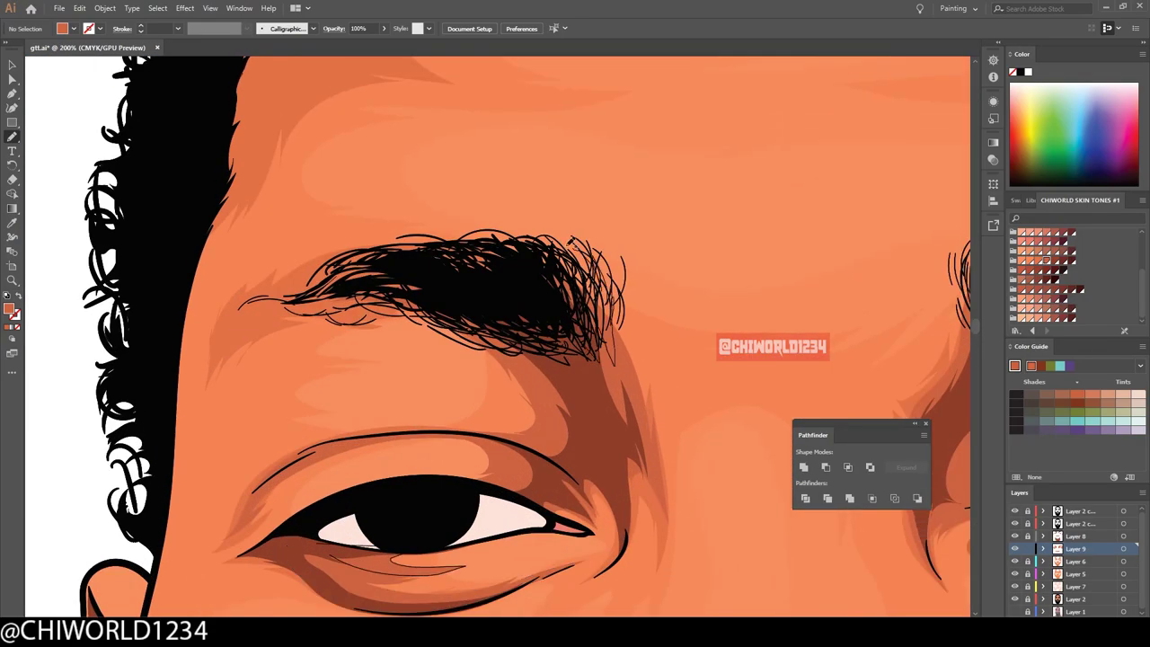
pyautogui.hotkey('ctrl', '-')
pyautogui.hotkey('ctrl', '-')
pyautogui.hotkey('ctrl', '-')
pyautogui.hotkey('ctrl', '+')
pyautogui.hotkey('ctrl', '+')
pyautogui.hotkey('ctrl', '+')
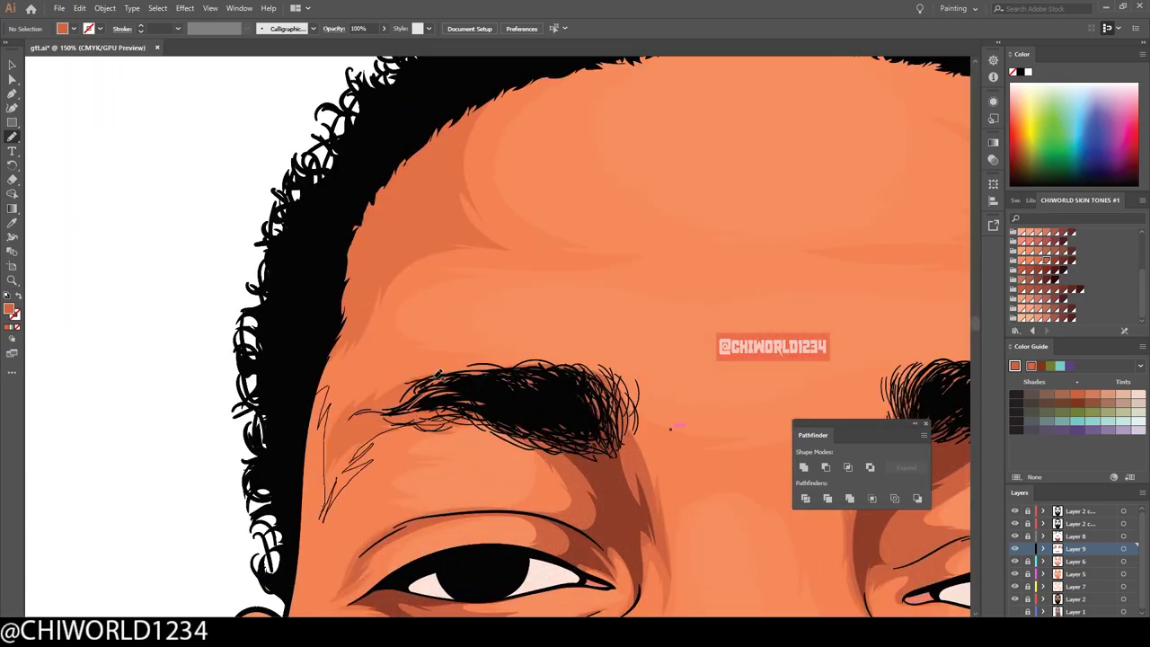
pyautogui.hotkey('ctrl', '-')
pyautogui.hotkey('ctrl', '-')
pyautogui.hotkey('ctrl', '-')
pyautogui.hotkey('ctrl', '+')
pyautogui.hotkey('ctrl', '+')
pyautogui.hotkey('ctrl', '+')
pyautogui.hotkey('ctrl', '+')
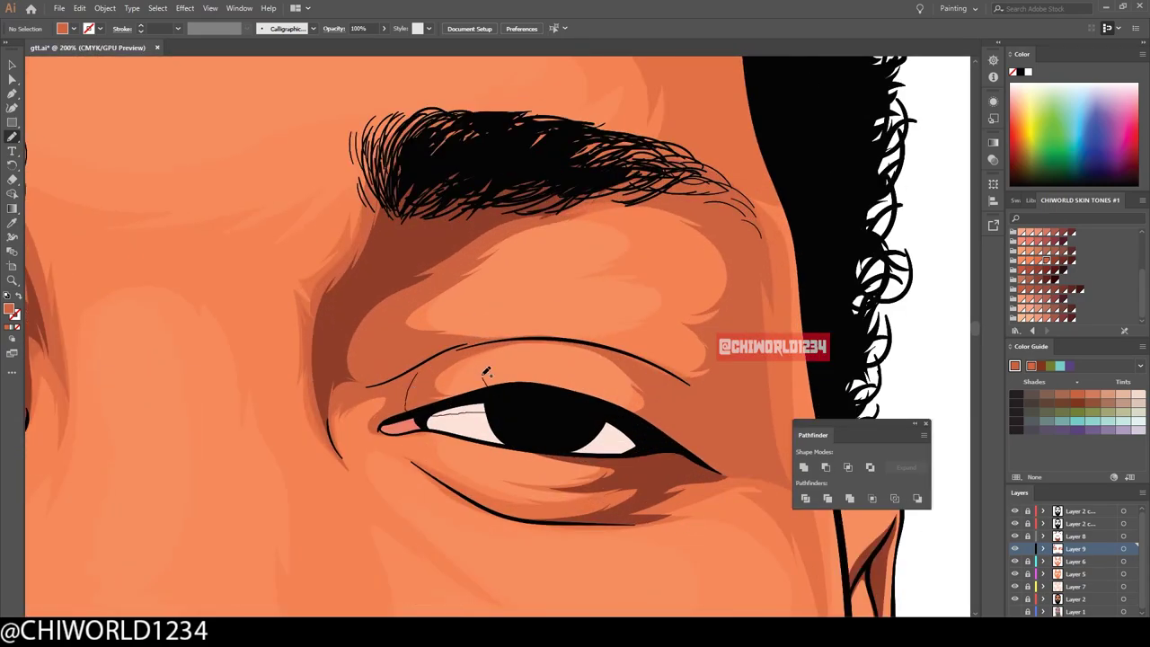
pyautogui.hotkey('ctrl', '-')
pyautogui.hotkey('ctrl', '-')
pyautogui.hotkey('ctrl', '-')
pyautogui.hotkey('ctrl', '+')
pyautogui.hotkey('ctrl', '+')
pyautogui.hotkey('ctrl', '+')
pyautogui.hotkey('ctrl', '+')
pyautogui.hotkey('ctrl', '+')
pyautogui.hotkey('ctrl', '-')
pyautogui.hotkey('ctrl', '-')
pyautogui.hotkey('ctrl', '-')
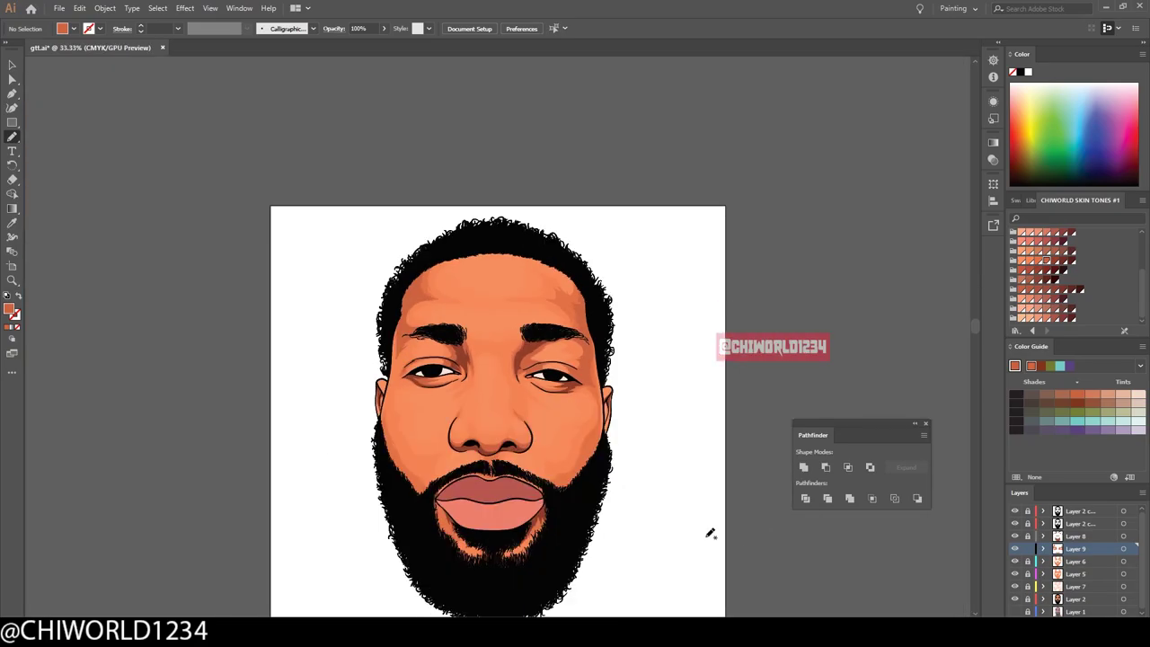
pyautogui.hotkey('ctrl', '+')
pyautogui.hotkey('ctrl', '+')
pyautogui.hotkey('ctrl', '+')
# - Inspect the eye, nose, mouth and beard shading up close and select Layer 6
pyautogui.hotkey('ctrl', '+')
pyautogui.hotkey('ctrl', '+')
pyautogui.hotkey('ctrl', '+')
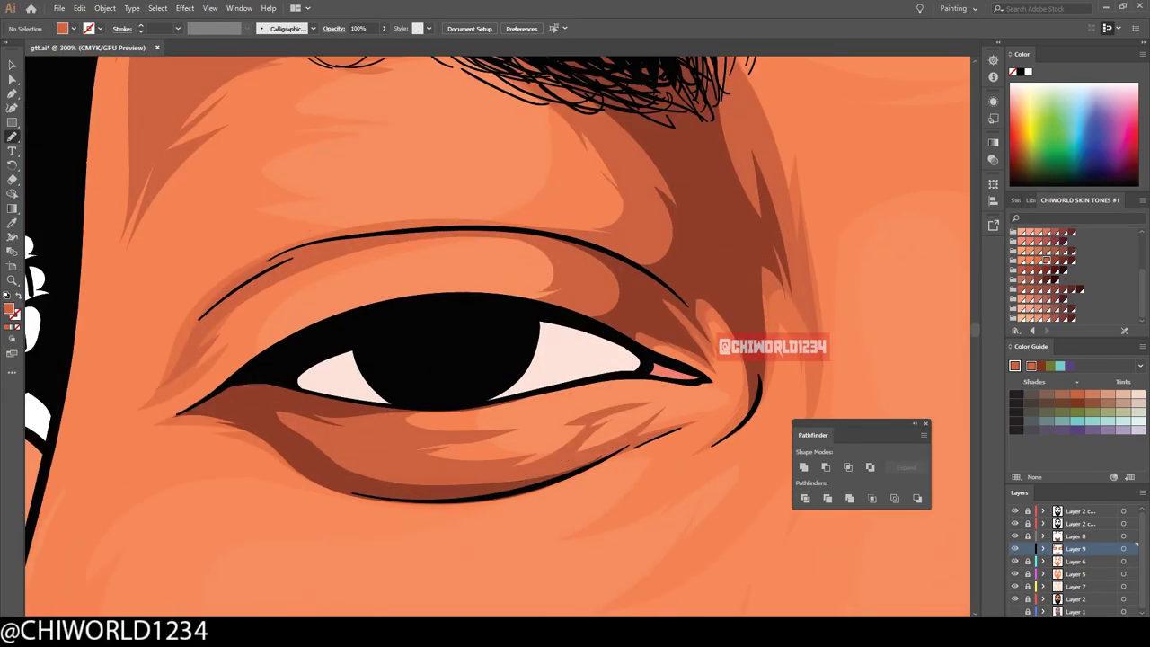
pyautogui.moveTo(550, 433); pyautogui.dragTo(594, 388)
pyautogui.hotkey('ctrl', '-')
pyautogui.hotkey('ctrl', '-')
pyautogui.hotkey('ctrl', '-')
pyautogui.hotkey('ctrl', '+')
pyautogui.hotkey('ctrl', '+')
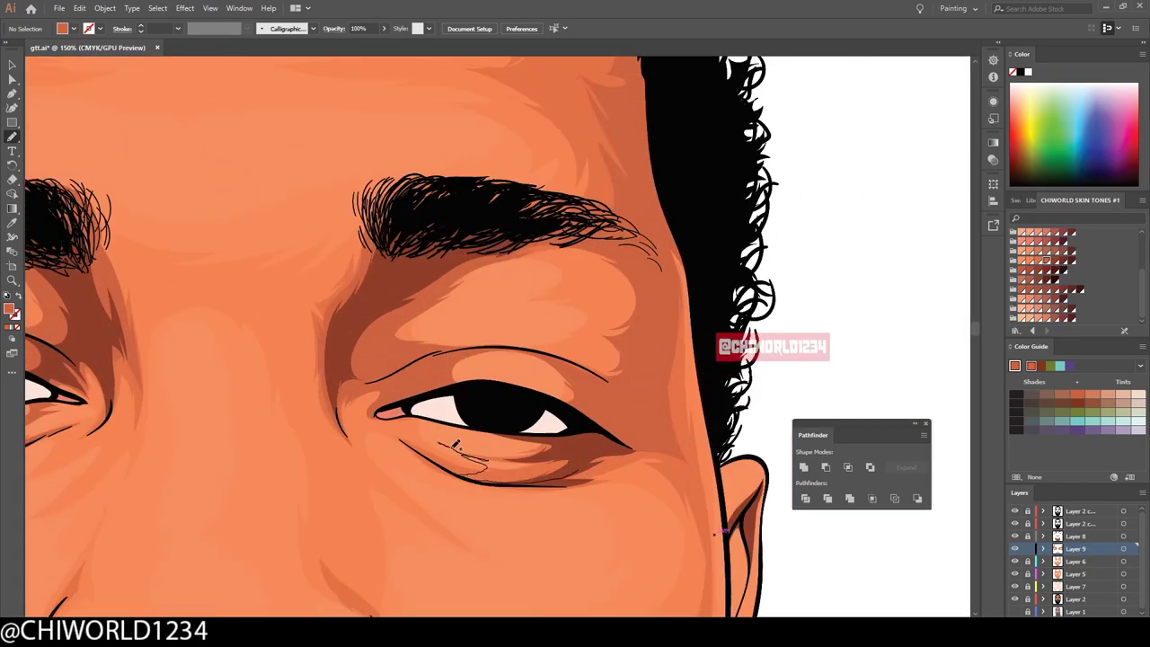
pyautogui.hotkey('ctrl', '-')
pyautogui.hotkey('ctrl', '-')
pyautogui.hotkey('ctrl', '-')
pyautogui.hotkey('ctrl', '+')
pyautogui.hotkey('ctrl', '+')
pyautogui.hotkey('ctrl', '+')
pyautogui.hotkey('ctrl', '-')
pyautogui.hotkey('ctrl', '-')
pyautogui.hotkey('ctrl', '-')
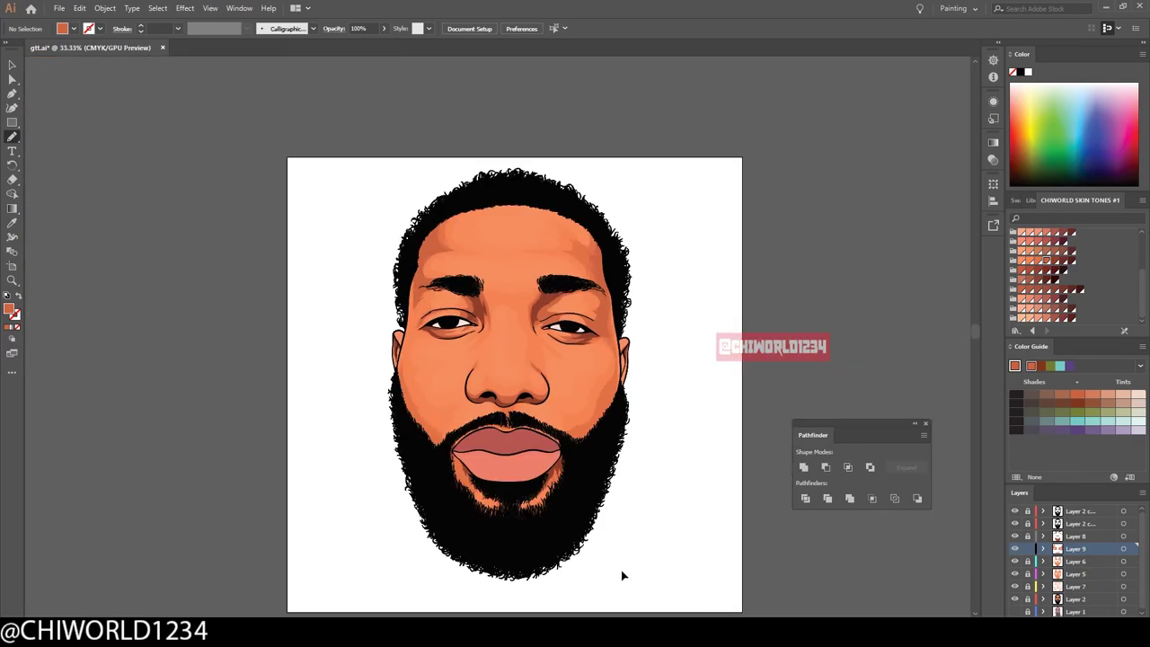
pyautogui.hotkey('ctrl', '+')
pyautogui.hotkey('ctrl', '+')
pyautogui.hotkey('ctrl', '+')
pyautogui.hotkey('ctrl', '-')
pyautogui.hotkey('ctrl', '+')
pyautogui.hotkey('ctrl', '+')
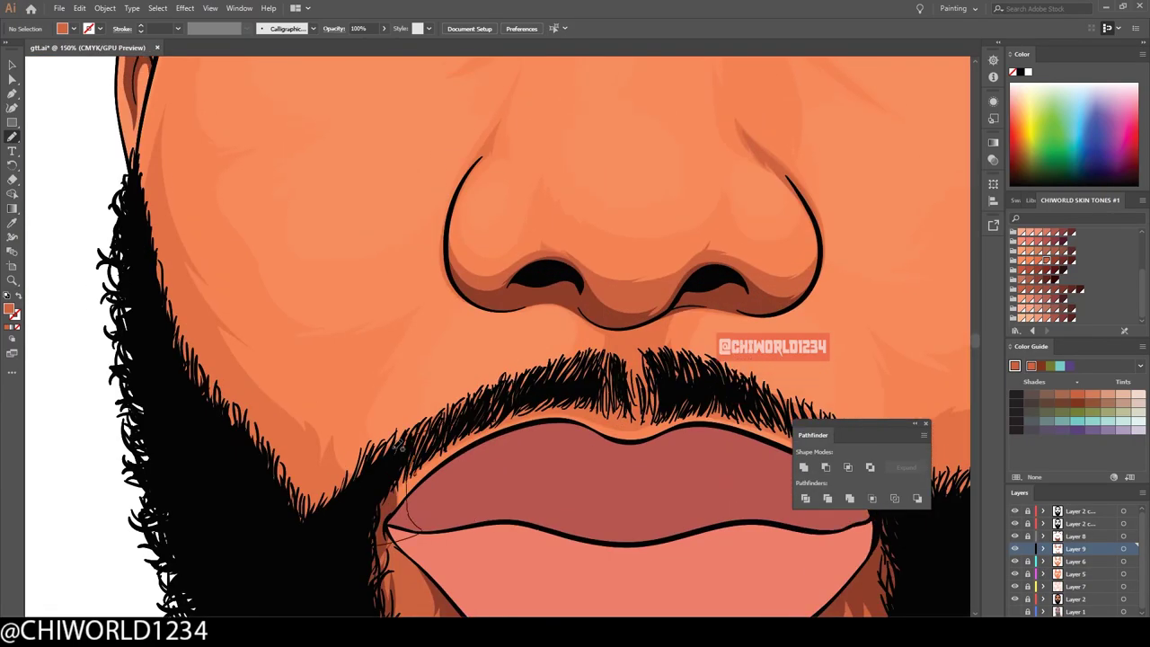
pyautogui.hotkey('ctrl', '-')
pyautogui.hotkey('ctrl', '-')
pyautogui.hotkey('ctrl', '-')
pyautogui.hotkey('ctrl', '+')
pyautogui.hotkey('ctrl', '+')
pyautogui.hotkey('ctrl', '+')
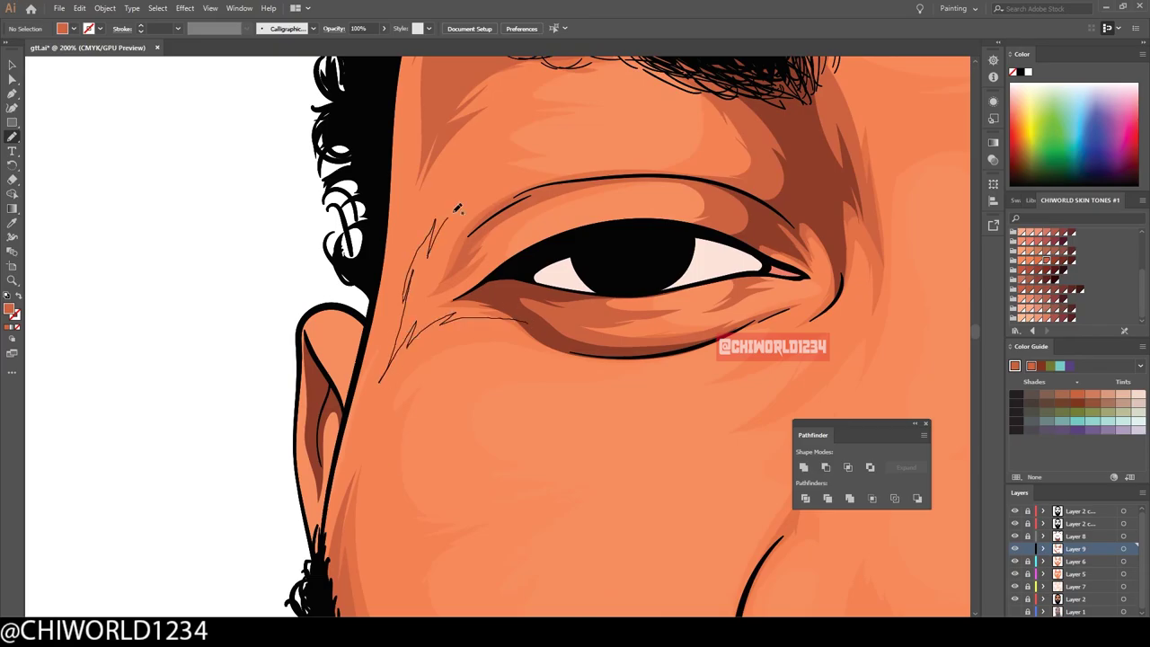
pyautogui.hotkey('ctrl', '-')
pyautogui.hotkey('ctrl', '-')
pyautogui.hotkey('ctrl', '+')
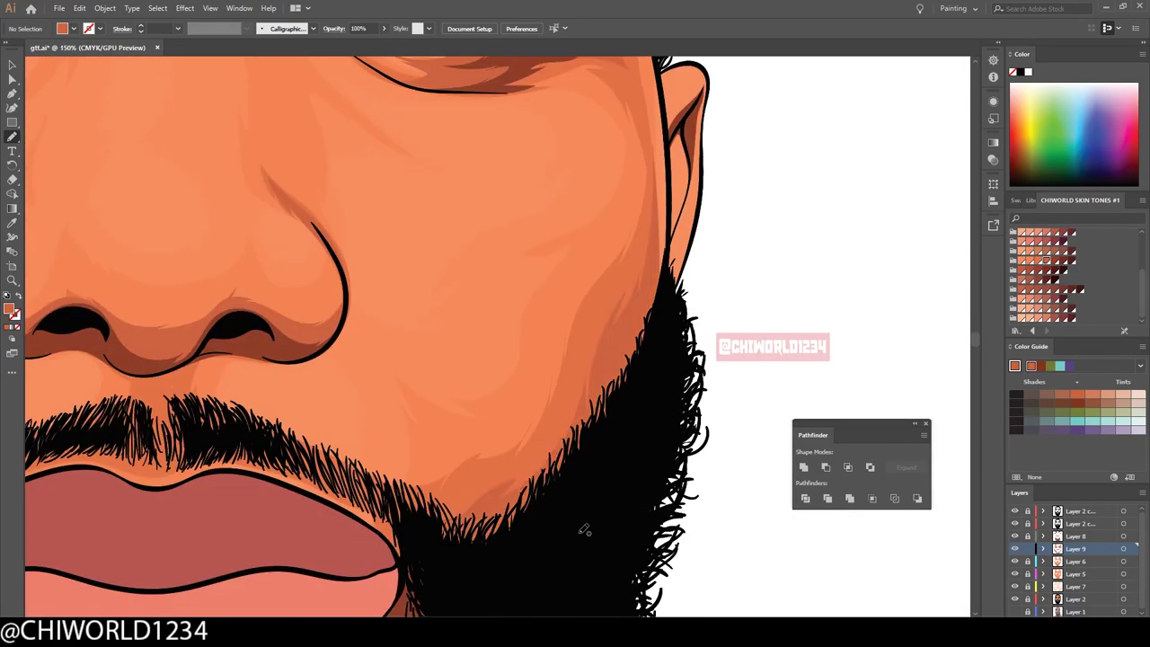
pyautogui.hotkey('ctrl', '-')
pyautogui.hotkey('ctrl', '-')
pyautogui.hotkey('ctrl', '+')
pyautogui.hotkey('ctrl', '+')
pyautogui.hotkey('ctrl', '+')
pyautogui.hotkey('ctrl', '-')
pyautogui.hotkey('ctrl', '-')
pyautogui.hotkey('ctrl', '-')
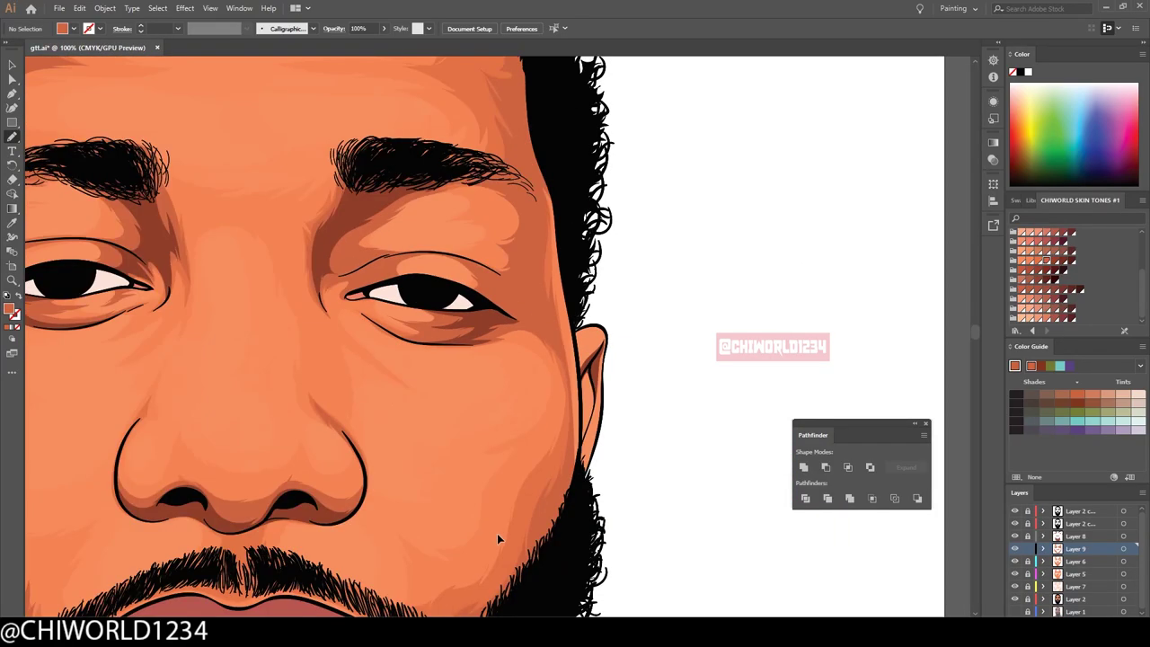
pyautogui.hotkey('ctrl', '-')
pyautogui.hotkey('ctrl', '-')
pyautogui.hotkey('ctrl', '+')
pyautogui.hotkey('ctrl', '+')
pyautogui.hotkey('ctrl', '+')
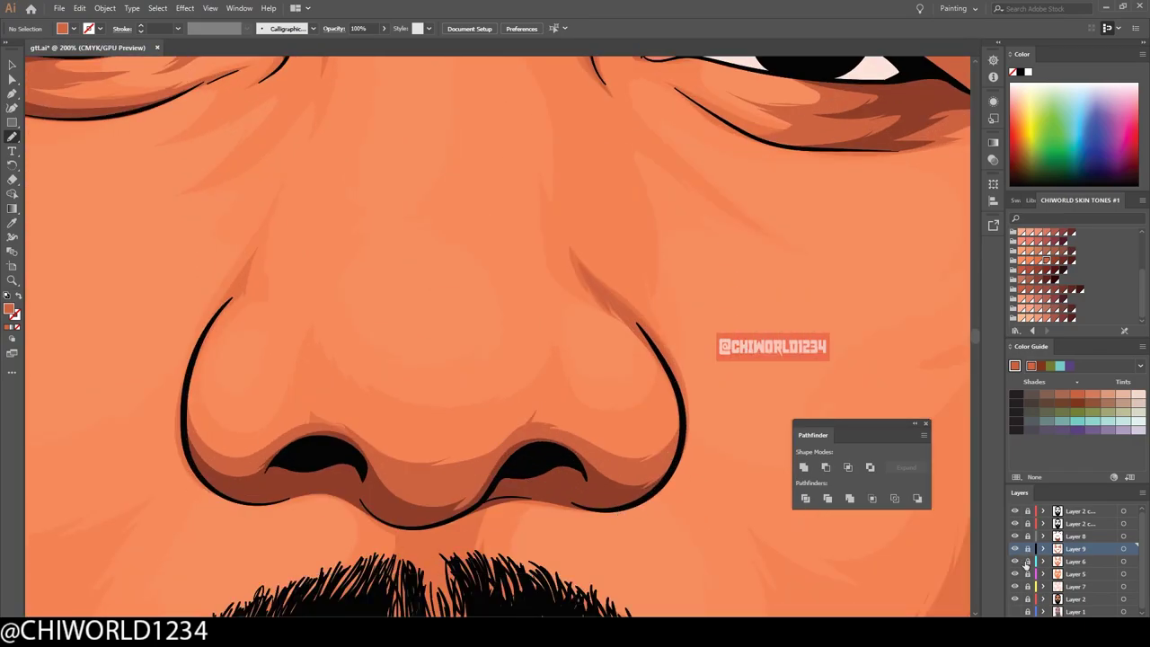
pyautogui.click(1027, 562)
pyautogui.hotkey('ctrl', '-')
pyautogui.hotkey('ctrl', '-')
# - Draw a skin-tone shading path along the right cheek
pyautogui.hotkey('ctrl', '-')
pyautogui.hotkey('ctrl', '-')
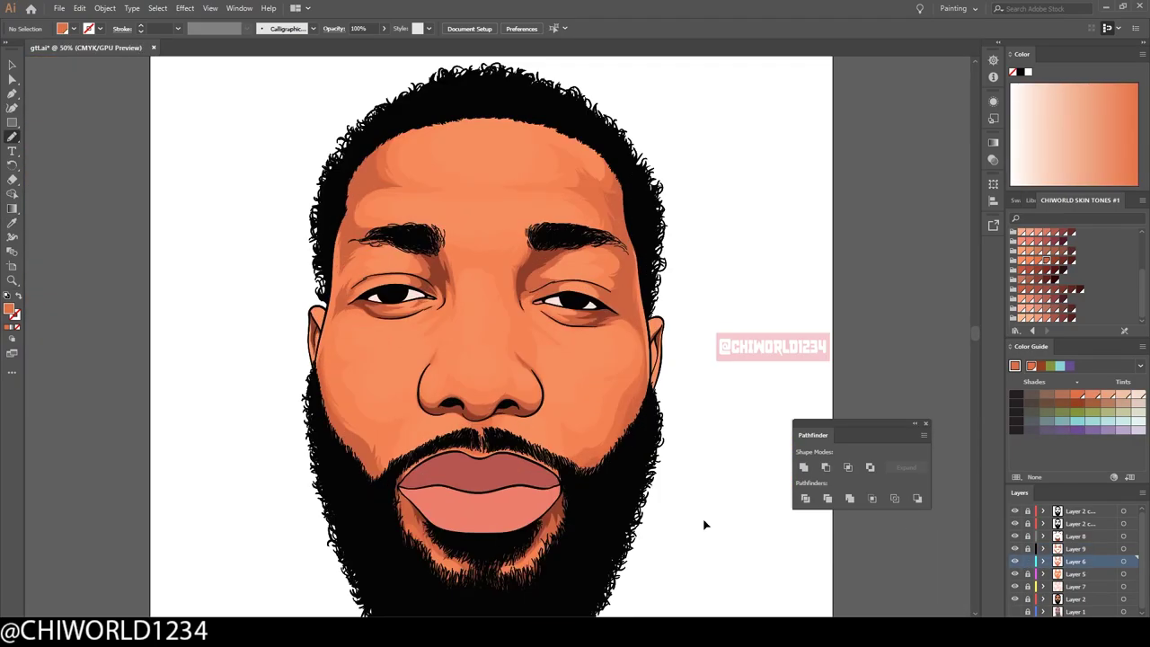
pyautogui.hotkey('ctrl', '+')
pyautogui.hotkey('ctrl', '+')
pyautogui.hotkey('ctrl', '+')
pyautogui.moveTo(566, 485); pyautogui.dragTo(754, 460)
pyautogui.hotkey('ctrl', '-')
pyautogui.hotkey('ctrl', '-')
pyautogui.hotkey('ctrl', '-')
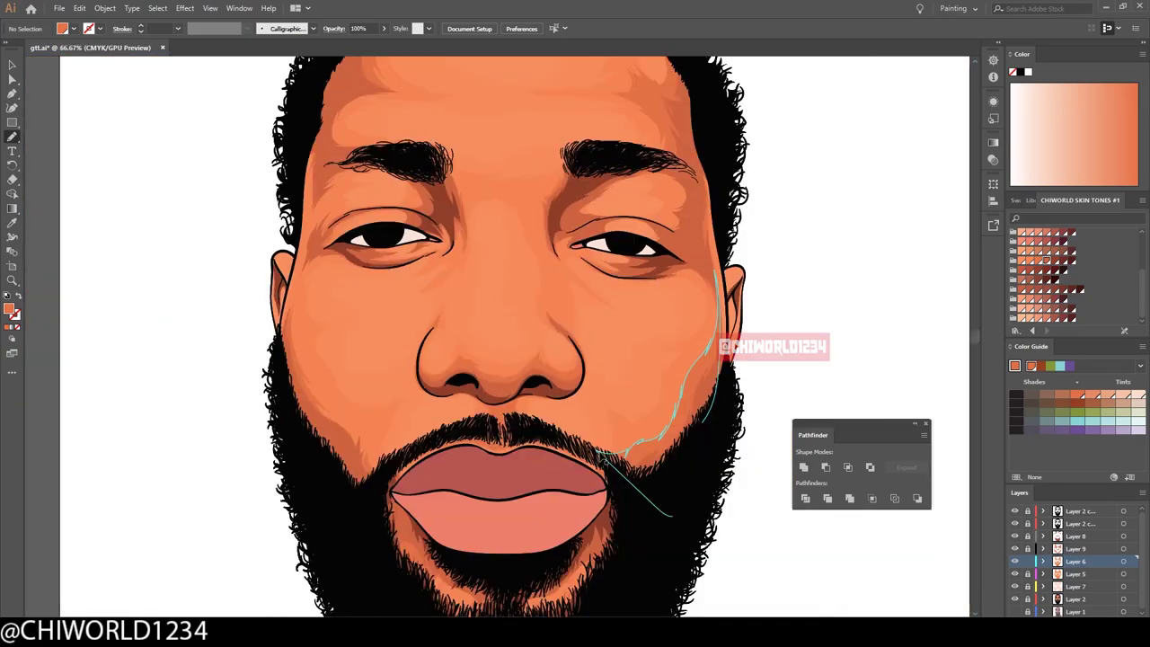
pyautogui.hotkey('ctrl', '+')
pyautogui.hotkey('ctrl', '+')
pyautogui.hotkey('ctrl', '+')
pyautogui.hotkey('ctrl', '-')
pyautogui.hotkey('ctrl', '-')
pyautogui.hotkey('ctrl', '-')
pyautogui.hotkey('ctrl', '+')
pyautogui.hotkey('ctrl', '+')
pyautogui.hotkey('ctrl', '+')
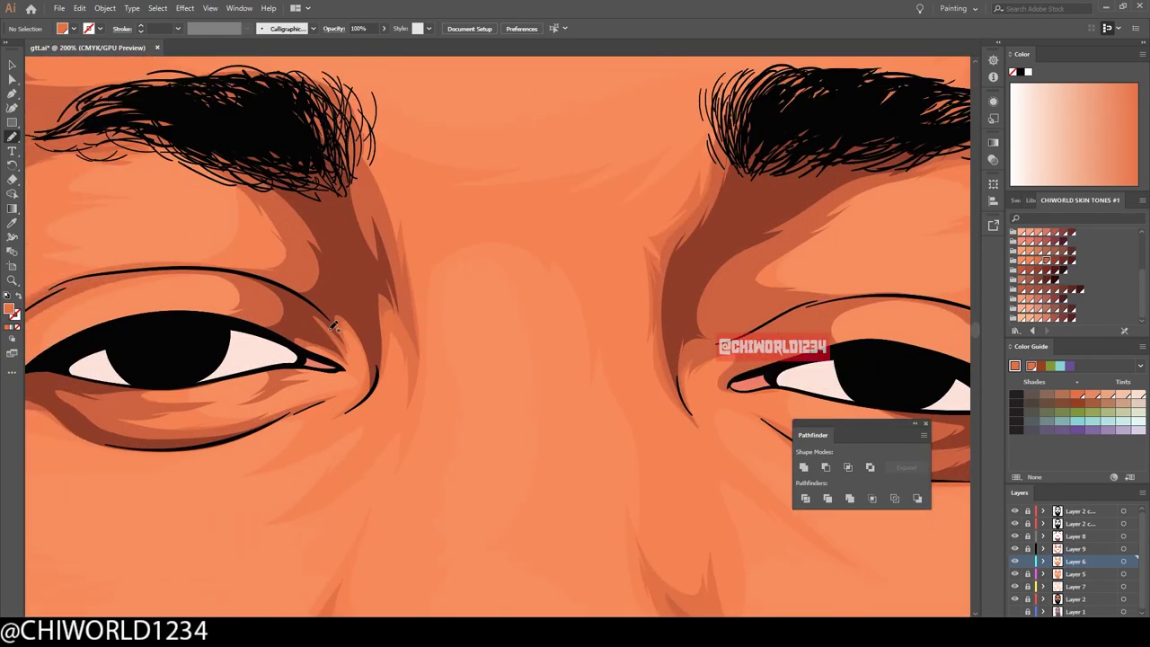
# - Draw shading strokes at the inner eye corner, lower eyelid and upper lash line
pyautogui.hotkey('ctrl', '-')
pyautogui.hotkey('ctrl', '+')
pyautogui.moveTo(543, 460)
pyautogui.mouseDown()
pyautogui.moveTo(479, 377)
pyautogui.moveTo(506, 420)
pyautogui.mouseUp()
pyautogui.hotkey('ctrl', '-')
pyautogui.hotkey('ctrl', '-')
pyautogui.hotkey('ctrl', '-')
pyautogui.hotkey('ctrl', '+')
pyautogui.hotkey('ctrl', '+')
pyautogui.hotkey('ctrl', '+')
pyautogui.hotkey('ctrl', '+')
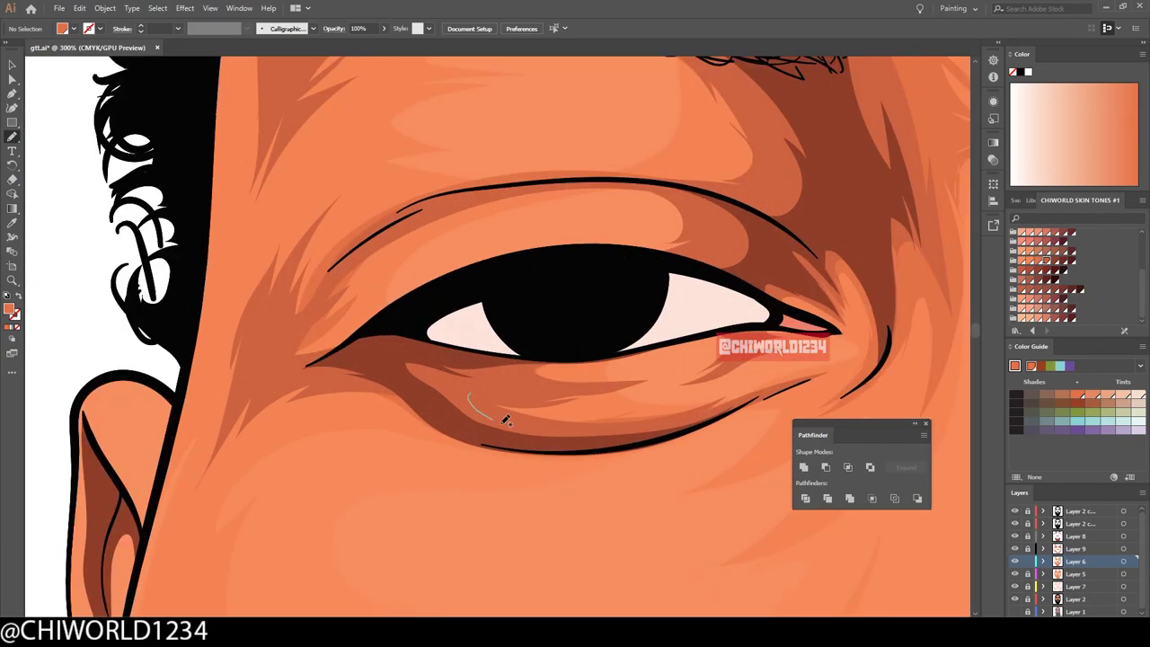
pyautogui.hotkey('ctrl', '-')
pyautogui.hotkey('ctrl', '-')
pyautogui.hotkey('ctrl', '-')
pyautogui.hotkey('ctrl', '+')
pyautogui.hotkey('ctrl', '+')
pyautogui.hotkey('ctrl', '+')
pyautogui.moveTo(660, 344); pyautogui.dragTo(408, 310)
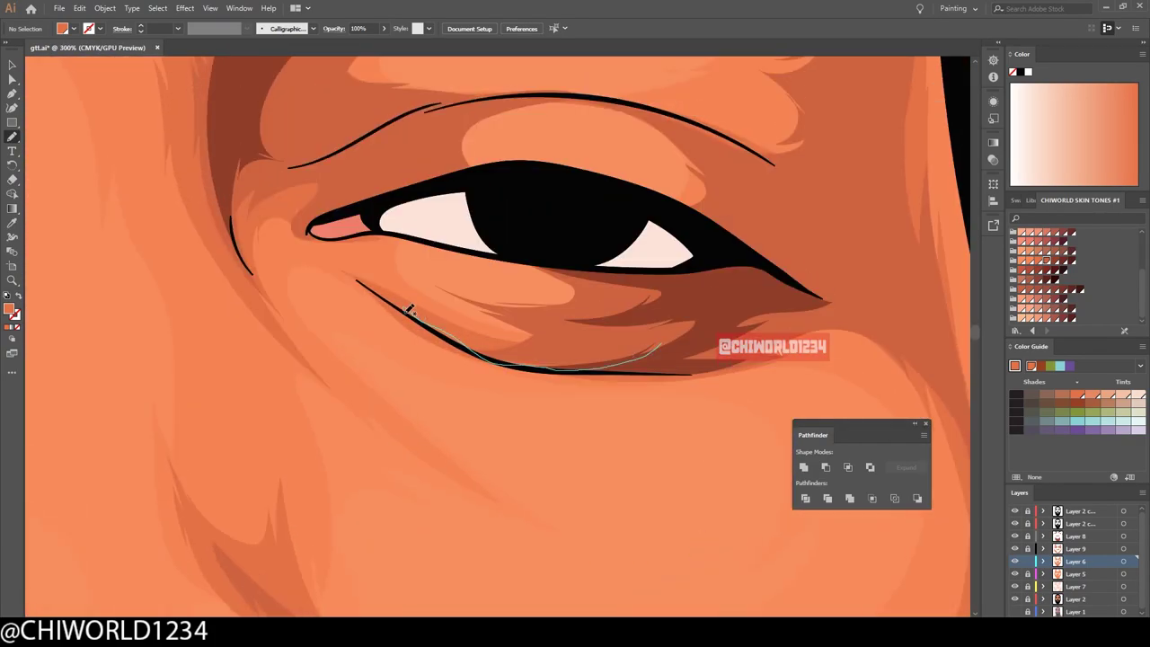
# - Add a shading stroke along the eyelid crease beneath the brow
pyautogui.hotkey('ctrl', '-')
pyautogui.hotkey('ctrl', '-')
pyautogui.hotkey('ctrl', '-')
pyautogui.hotkey('ctrl', '+')
pyautogui.hotkey('ctrl', '+')
pyautogui.hotkey('ctrl', '+')
pyautogui.hotkey('ctrl', '+')
pyautogui.moveTo(306, 485); pyautogui.dragTo(404, 464)
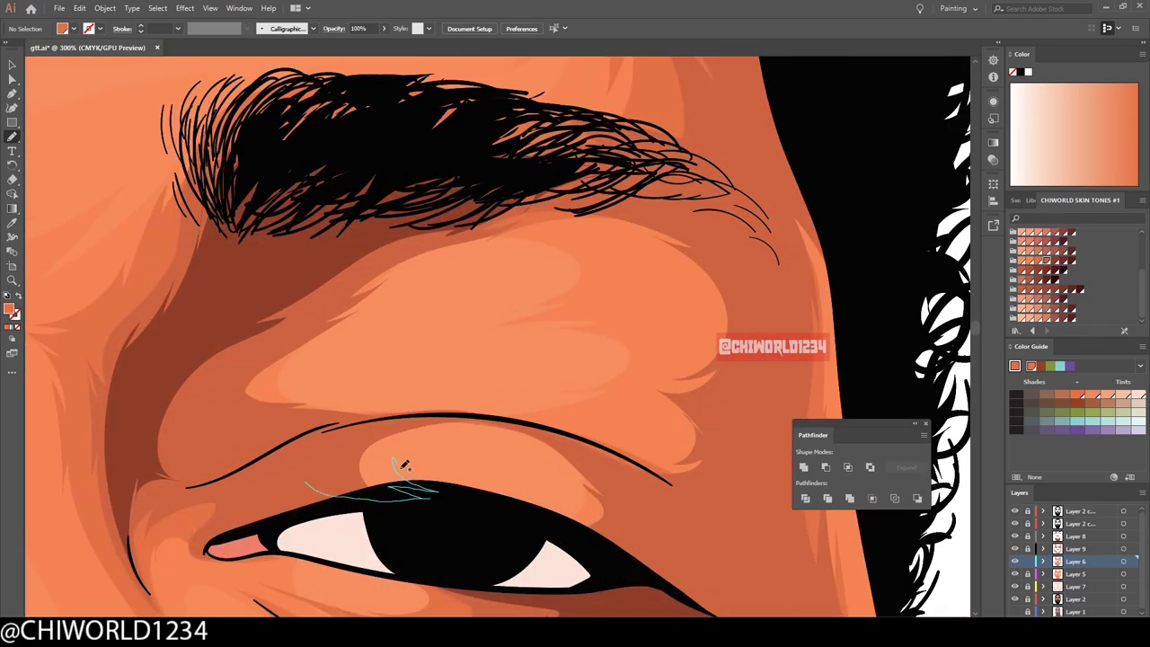
pyautogui.hotkey('ctrl', '-')
pyautogui.hotkey('ctrl', '-')
pyautogui.hotkey('ctrl', '-')
pyautogui.hotkey('ctrl', '+')
pyautogui.hotkey('ctrl', '+')
pyautogui.hotkey('ctrl', '+')
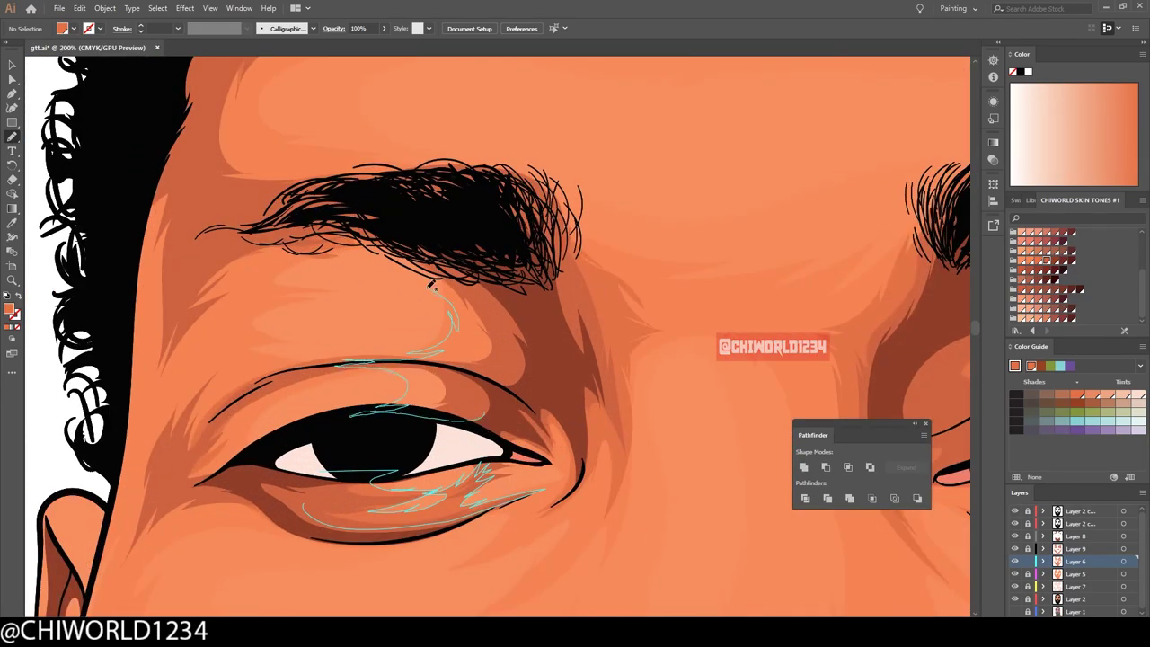
pyautogui.hotkey('ctrl', '-')
pyautogui.hotkey('ctrl', '-')
pyautogui.hotkey('ctrl', '-')
pyautogui.hotkey('ctrl', '+')
pyautogui.hotkey('ctrl', '+')
pyautogui.hotkey('ctrl', '+')
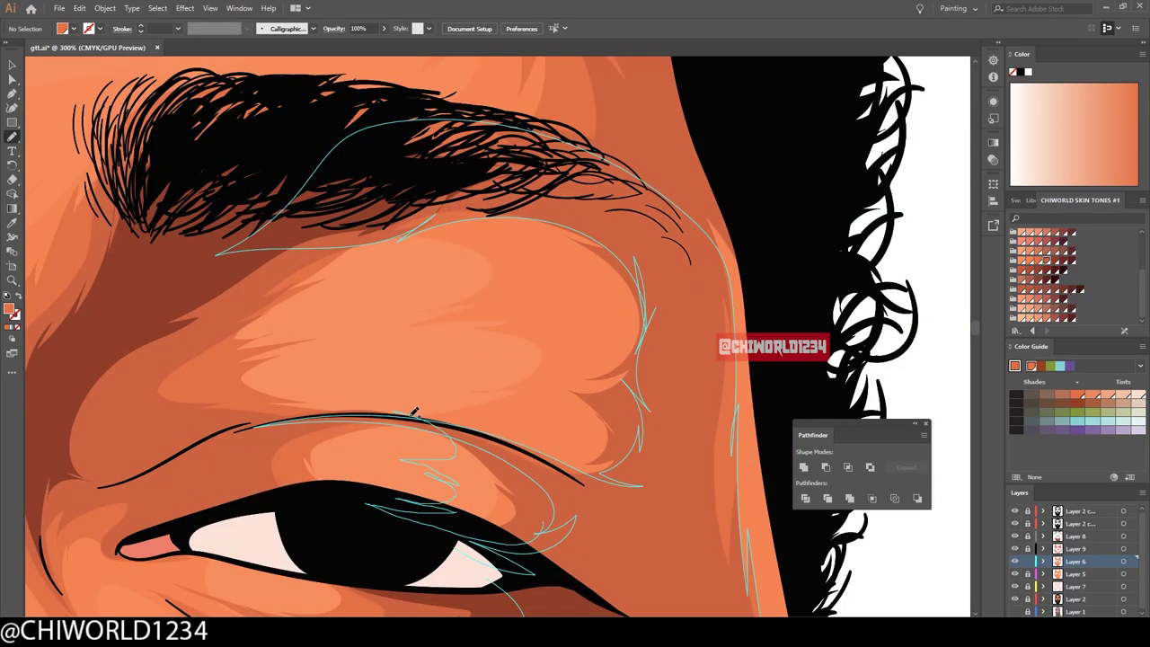
pyautogui.hotkey('ctrl', '-')
pyautogui.hotkey('ctrl', '-')
pyautogui.hotkey('ctrl', '-')
pyautogui.hotkey('ctrl', '+')
pyautogui.hotkey('ctrl', '+')
pyautogui.hotkey('ctrl', '+')
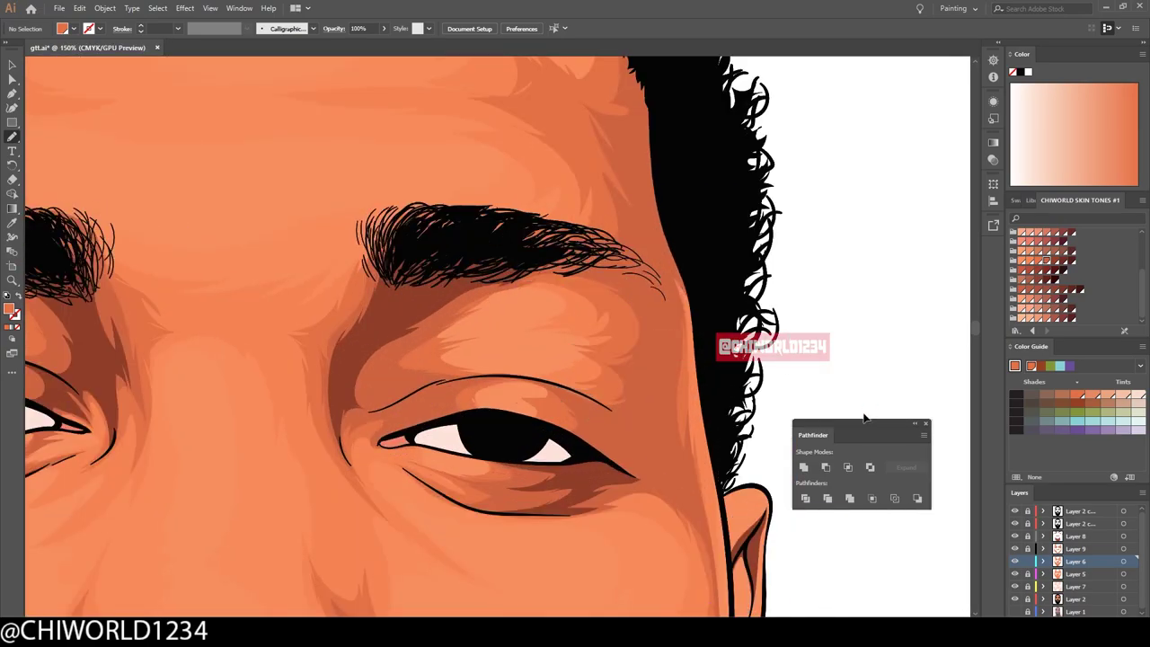
pyautogui.hotkey('ctrl', '-')
pyautogui.hotkey('ctrl', '-')
# - Draw a skin-tone shading stroke along the right jawline
pyautogui.hotkey('ctrl', '+')
pyautogui.hotkey('ctrl', '+')
pyautogui.moveTo(352, 499); pyautogui.dragTo(419, 419)
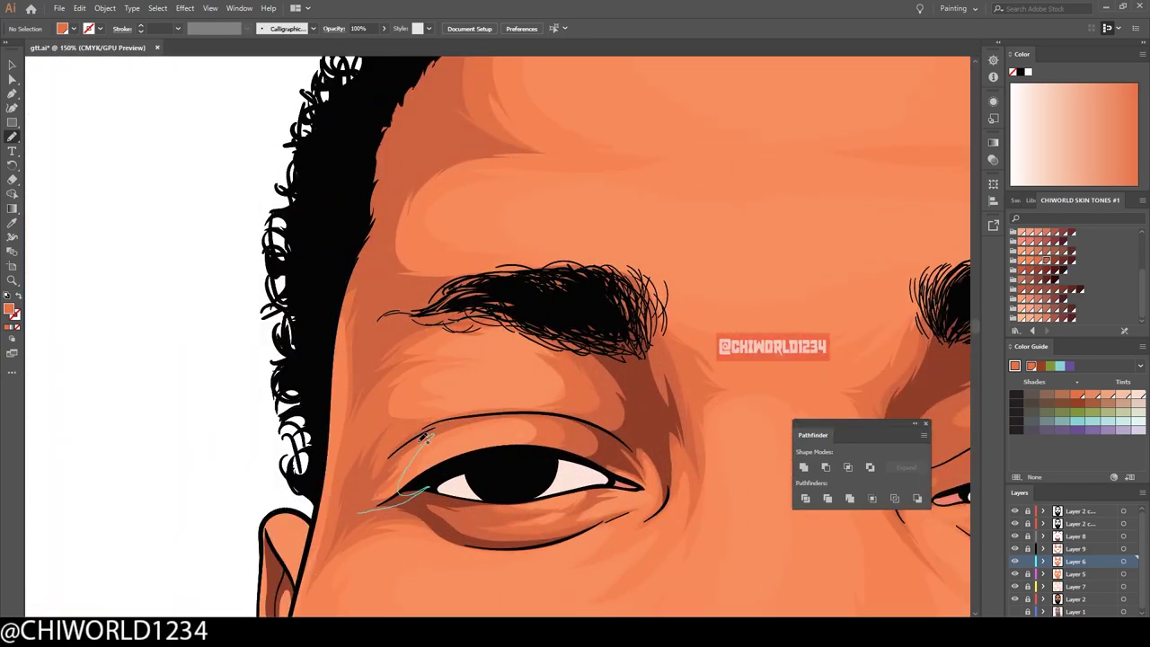
pyautogui.hotkey('ctrl', '-')
pyautogui.hotkey('ctrl', '-')
pyautogui.hotkey('ctrl', '-')
pyautogui.hotkey('ctrl', '+')
pyautogui.hotkey('ctrl', '+')
pyautogui.hotkey('ctrl', '-')
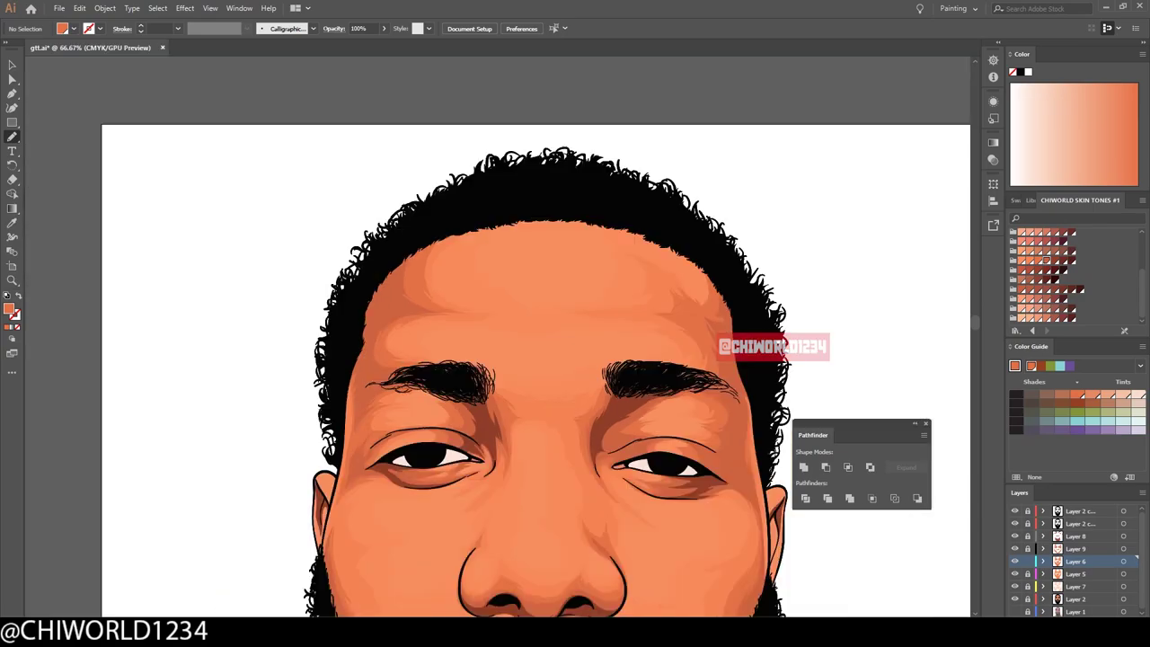
pyautogui.scroll(-3, 709, 431)
pyautogui.hotkey('ctrl', '+')
pyautogui.hotkey('ctrl', '-')
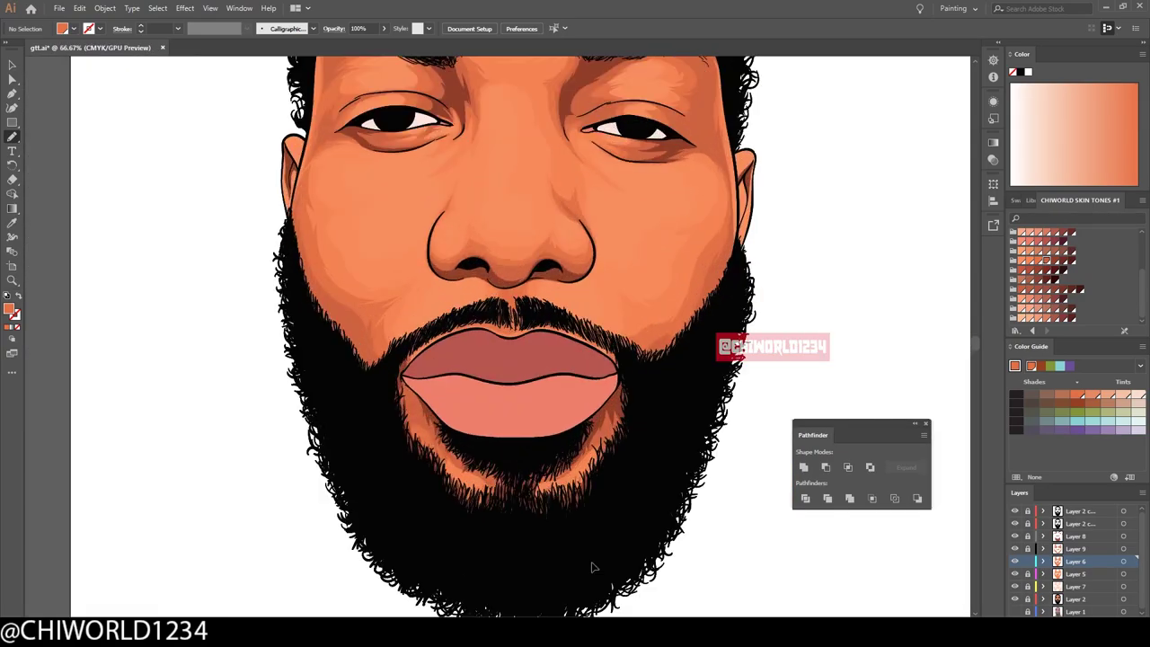
pyautogui.hscroll(1, 503, 359)
pyautogui.moveTo(617, 415); pyautogui.dragTo(510, 497)
pyautogui.hotkey('ctrl', '+')
pyautogui.hotkey('ctrl', '+')
pyautogui.hotkey('ctrl', '-')
pyautogui.hotkey('ctrl', '-')
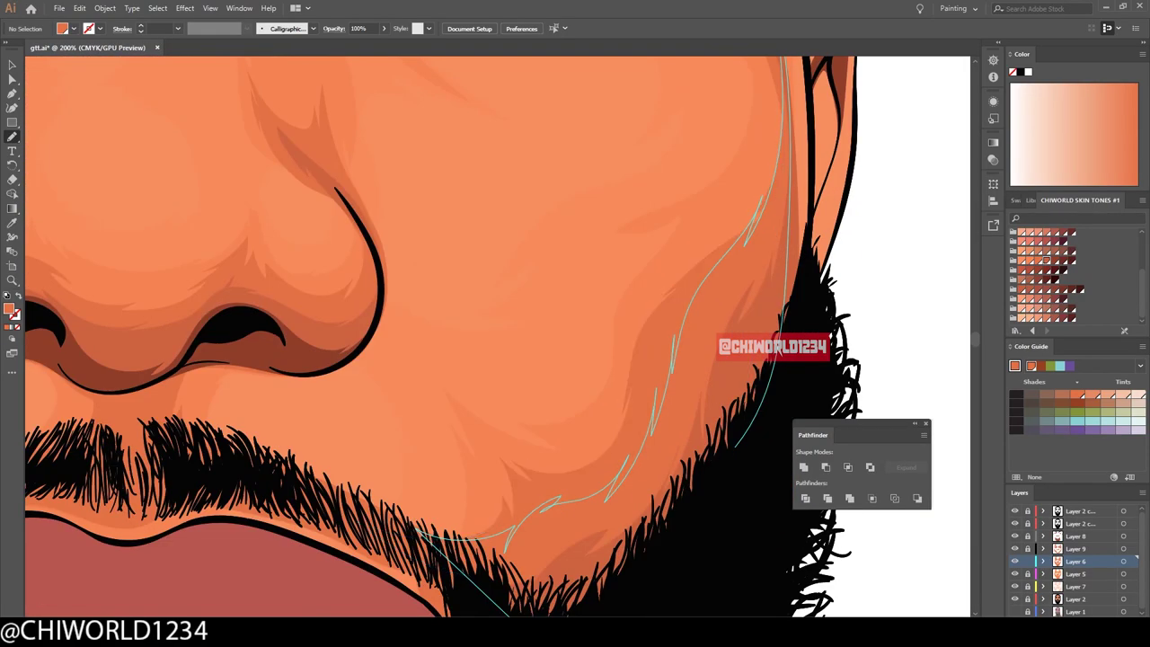
pyautogui.hotkey('ctrl', '-')
pyautogui.hotkey('ctrl', '-')
pyautogui.hotkey('ctrl', '+')
pyautogui.hotkey('ctrl', '+')
pyautogui.hotkey('ctrl', '+')
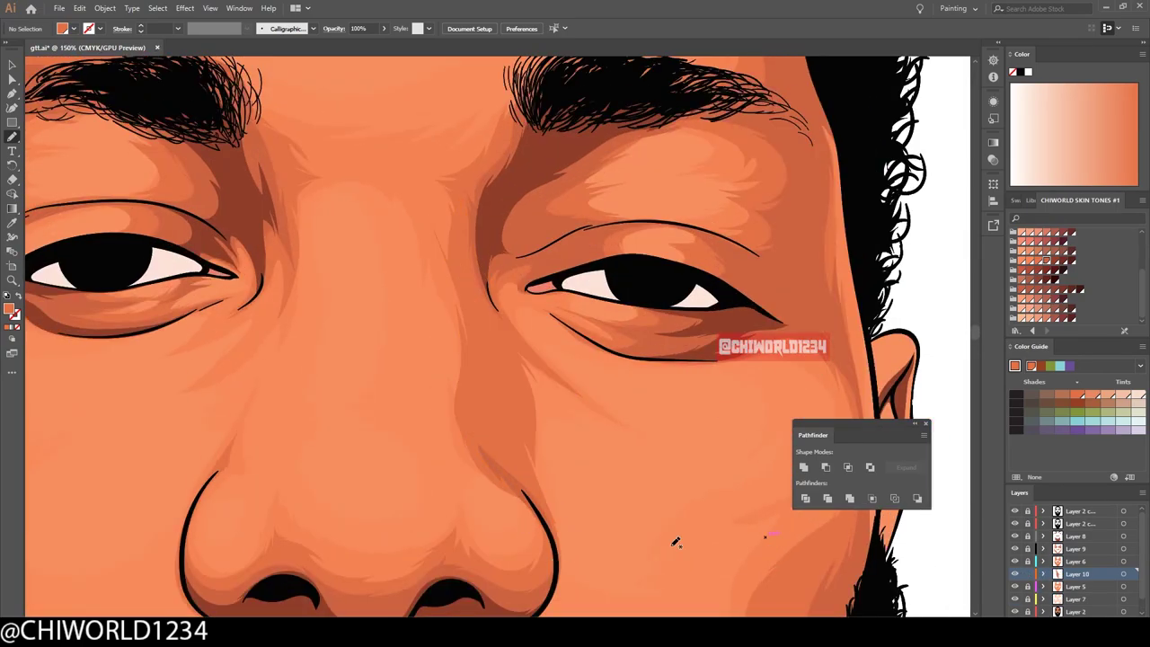
# - Lighten the selected nose strokes with Adjust Color Balance, converting to CMYK and moving the sliders
pyautogui.hotkey('ctrl', '-')
pyautogui.press('v')
pyautogui.click(419, 290)
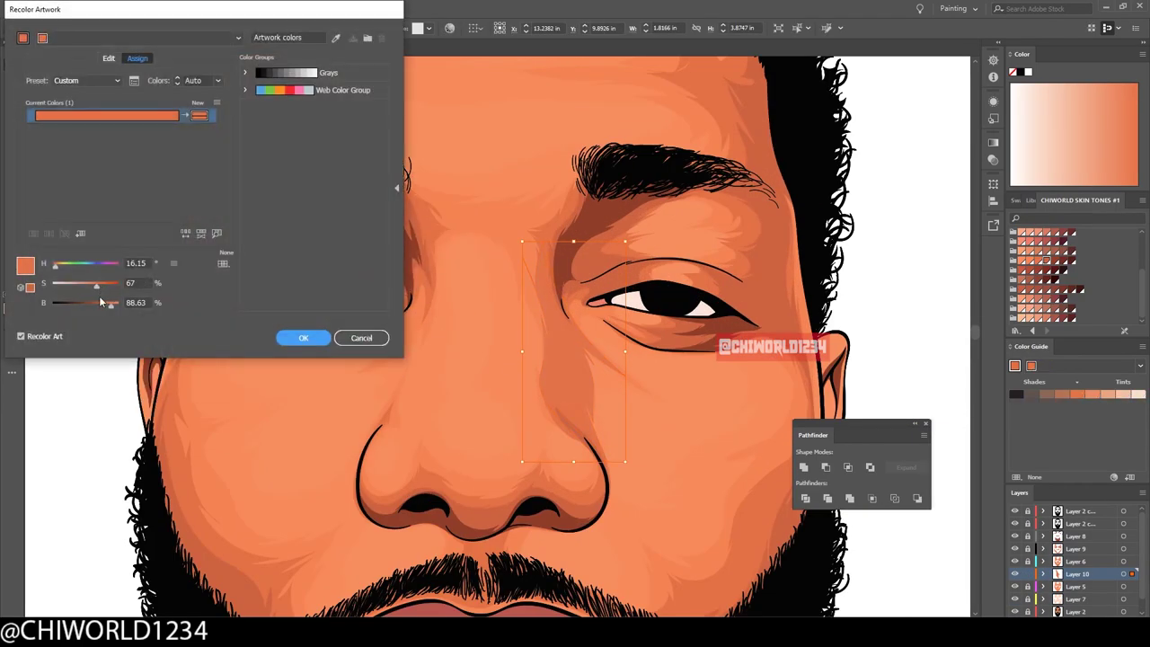
pyautogui.click(360, 336)
pyautogui.click(79, 8)
pyautogui.click(410, 257)
pyautogui.click(42, 55)
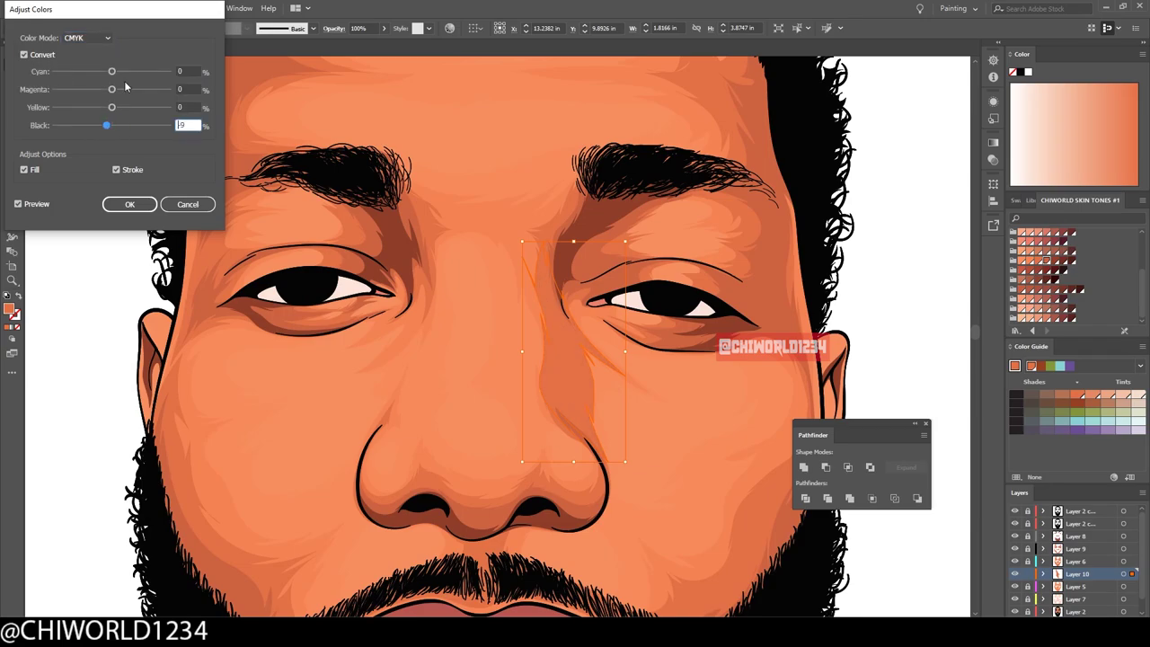
pyautogui.moveTo(104, 130); pyautogui.dragTo(112, 109)
pyautogui.click(130, 205)
# - Deselect the recoloured strokes and zoom between the full head, forehead and eyes to check the blend
pyautogui.hotkey('ctrl', 'shift', 'a')
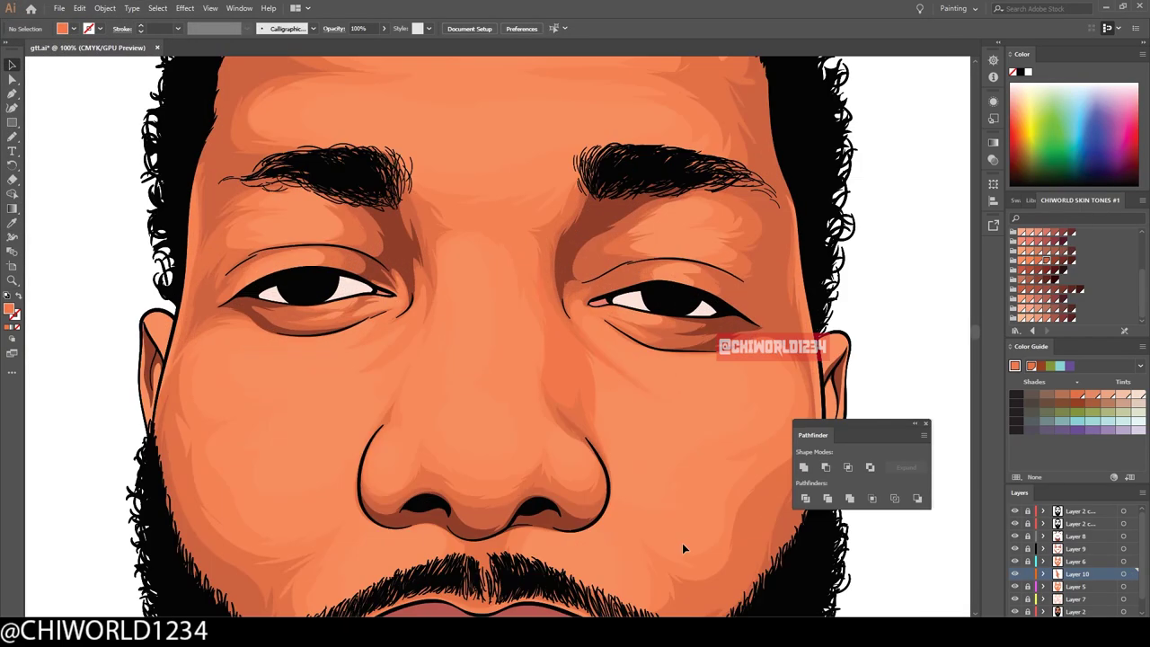
pyautogui.hotkey('ctrl', '0')
pyautogui.hotkey('ctrl', '1')
pyautogui.press('i')
pyautogui.scroll(2, 517, 318)
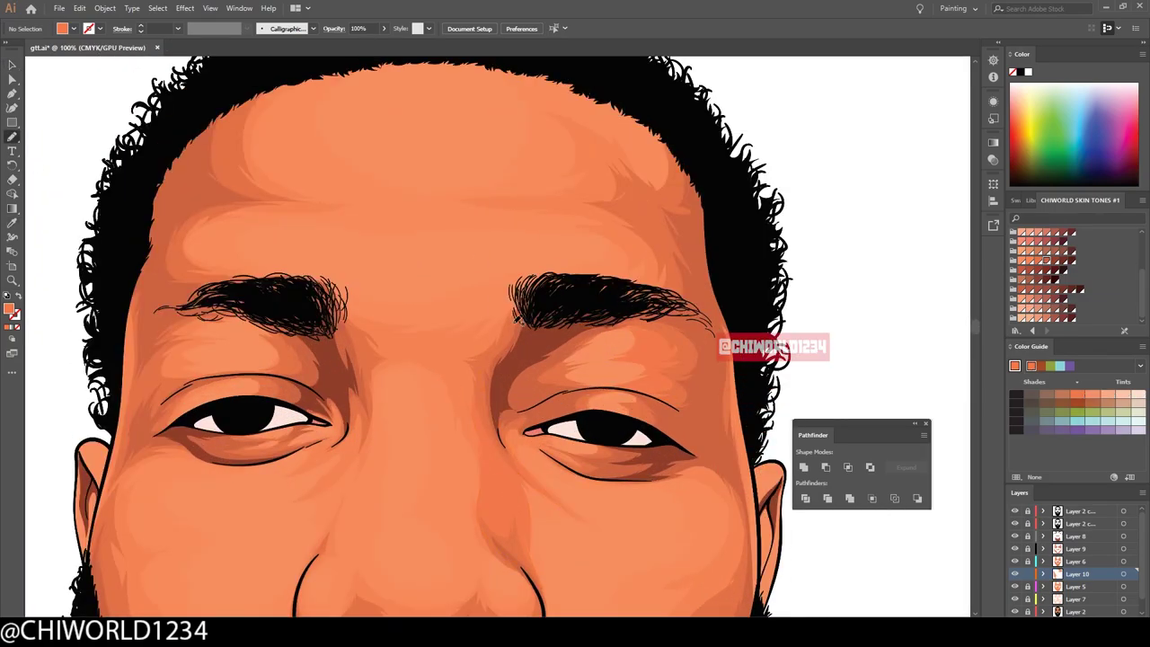
pyautogui.hotkey('ctrl', '=')
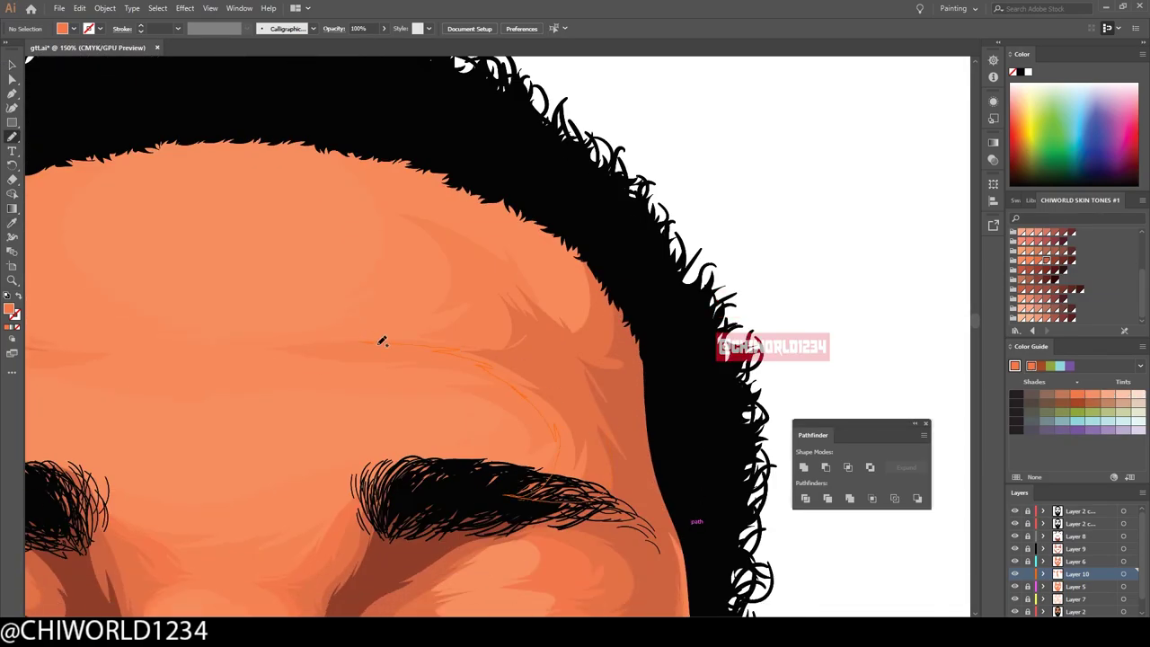
pyautogui.hotkey('ctrl', '-')
pyautogui.hotkey('ctrl', '-')
pyautogui.hotkey('ctrl', '=')
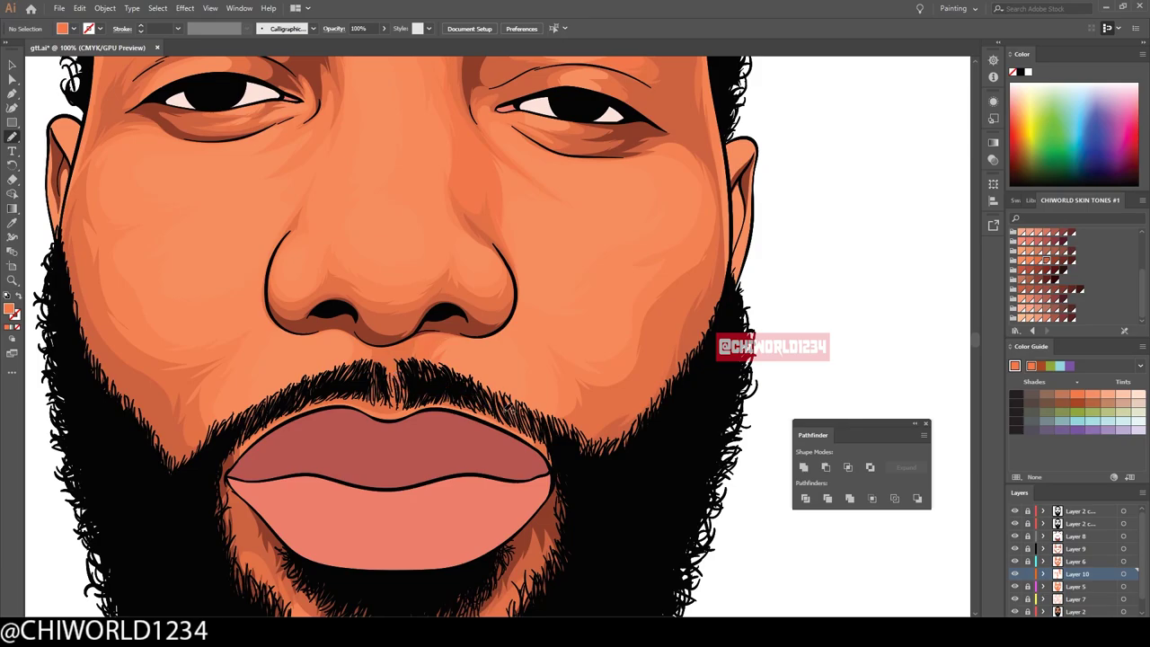
# - Zoom in and out on the nose and eyes to compare the lightened shading with the skin
pyautogui.hotkey('ctrl', '-')
pyautogui.hotkey('ctrl', '=')
pyautogui.hotkey('ctrl', '=')
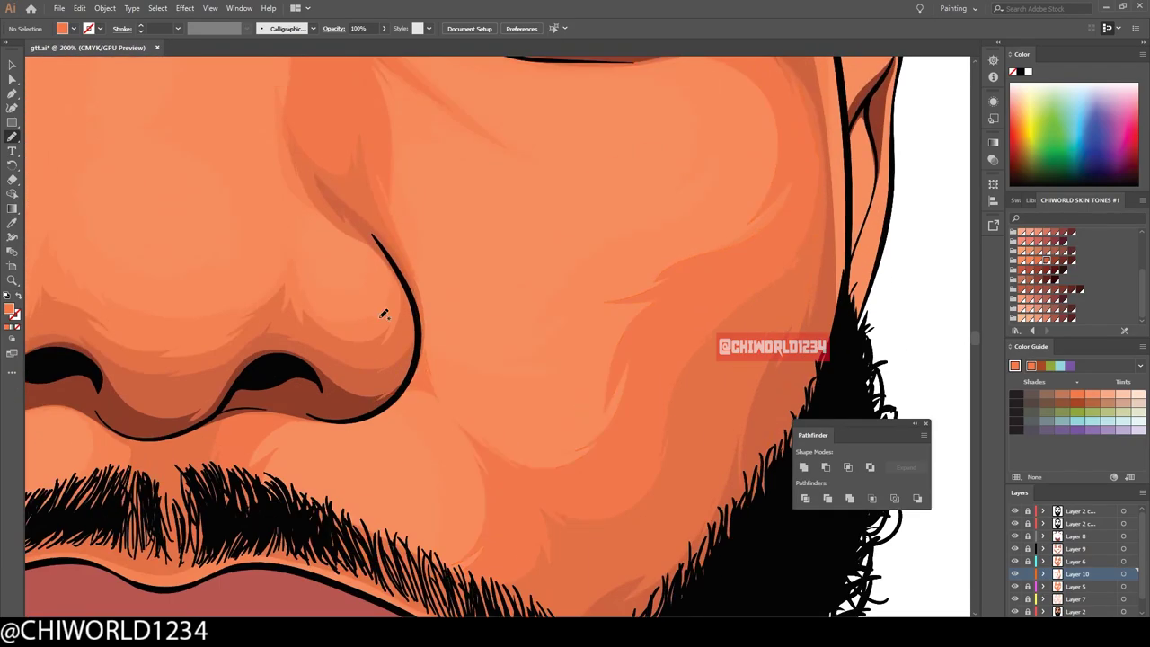
pyautogui.hotkey('ctrl', '-')
pyautogui.hotkey('ctrl', '-')
pyautogui.hotkey('ctrl', '=')
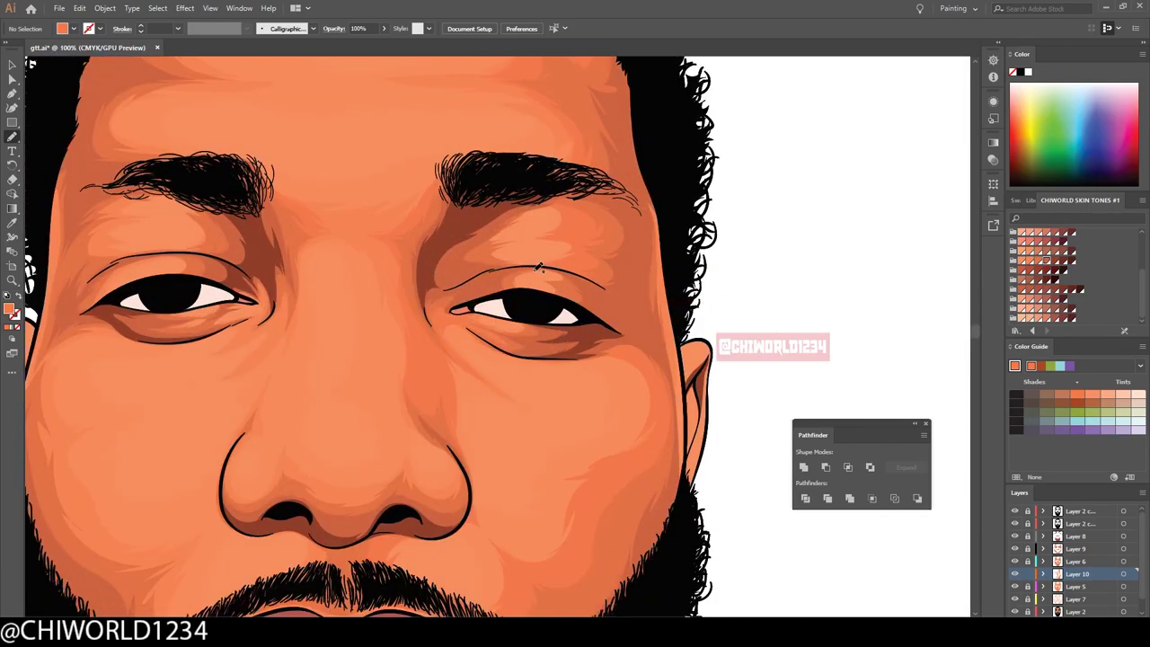
pyautogui.hotkey('ctrl', '-')
pyautogui.hotkey('ctrl', '=')
pyautogui.scroll(3, 512, 346)
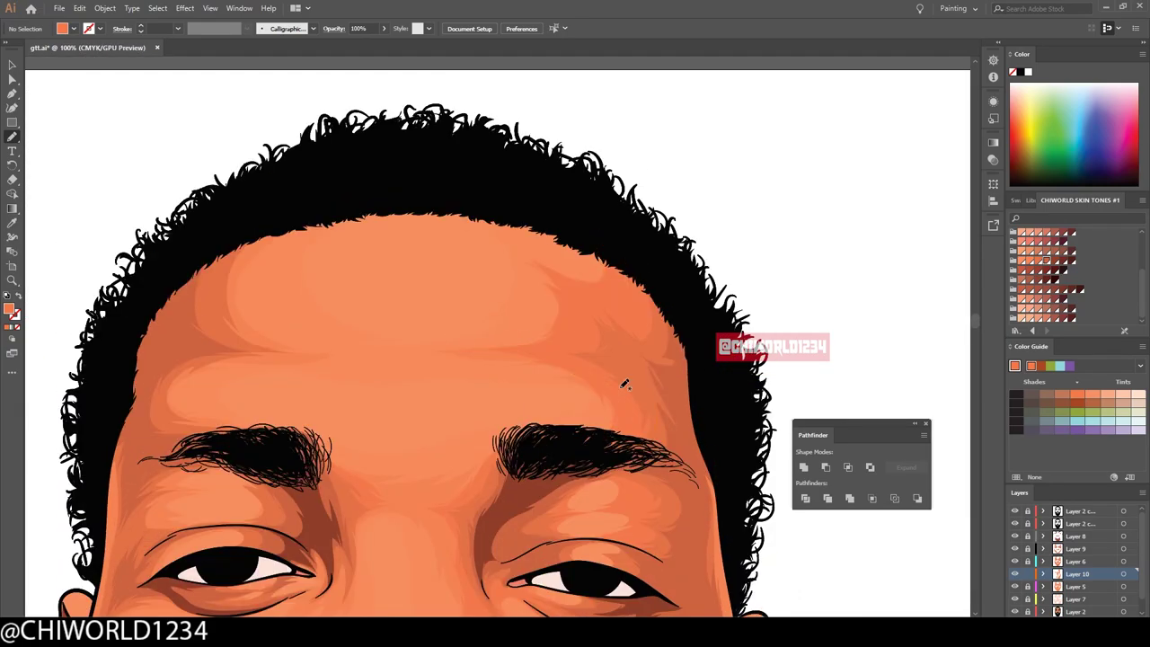
pyautogui.hotkey('ctrl', '-')
# - Select and deselect the face shading group while zooming between the whole portrait and the eyes
pyautogui.press('v')
pyautogui.hotkey('ctrl', '=')
pyautogui.click(678, 495)
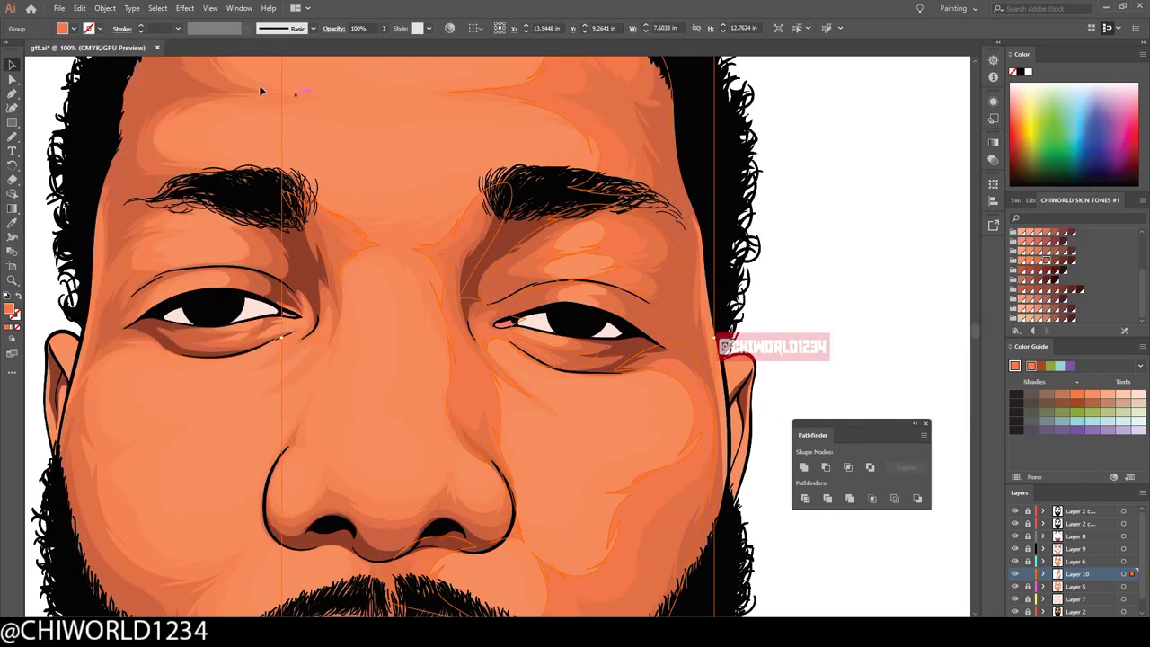
pyautogui.hotkey('ctrl', '-')
pyautogui.click(770, 390)
pyautogui.hotkey('ctrl', '=')
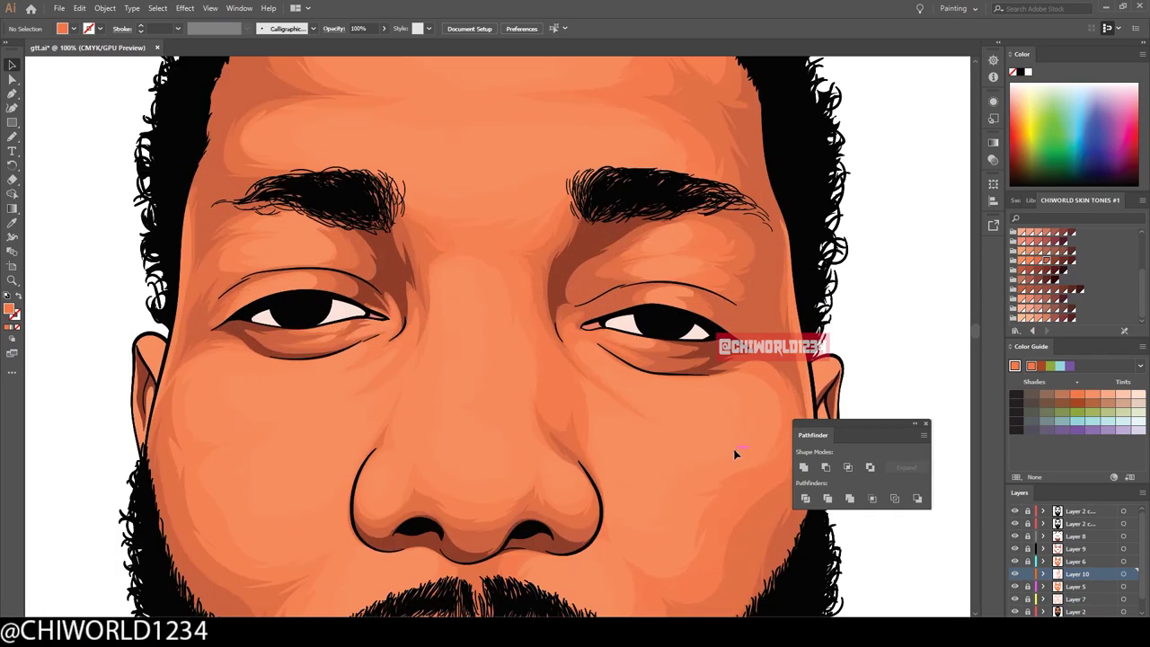
pyautogui.hotkey('ctrl', '-')
# - Add a new layer and set a dark red fill colour in the colour picker
pyautogui.hotkey('ctrl', 'l')
pyautogui.click(1062, 259)
pyautogui.scroll(5, 524, 217)
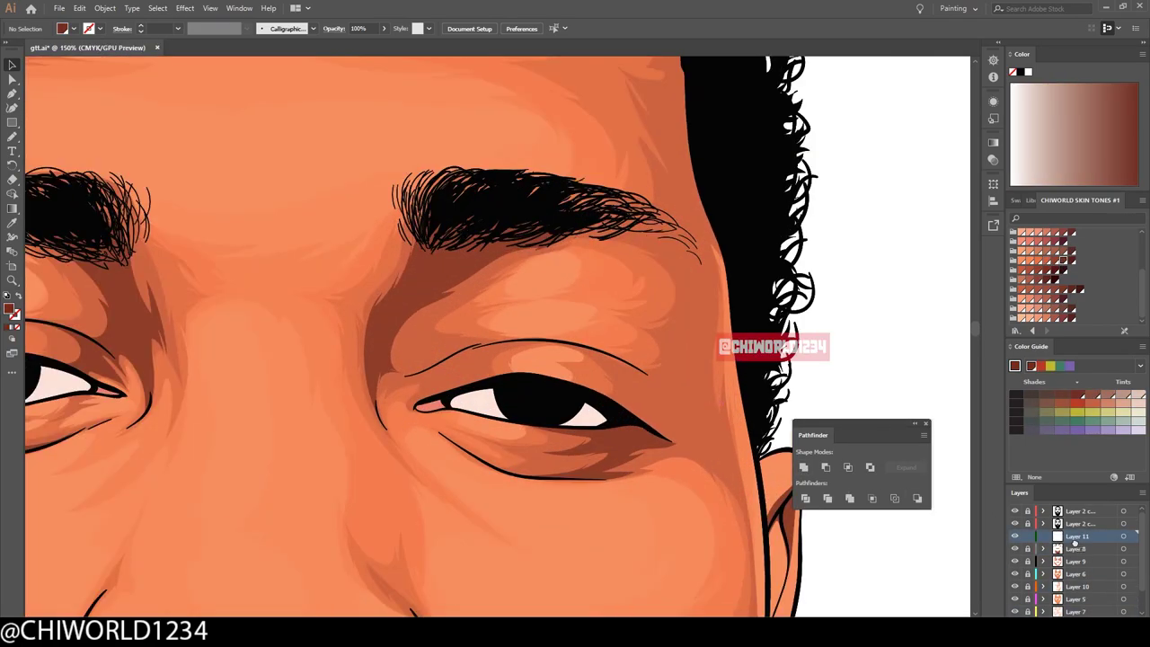
pyautogui.press('i')
pyautogui.doubleClick(9, 308)
pyautogui.click(297, 48)
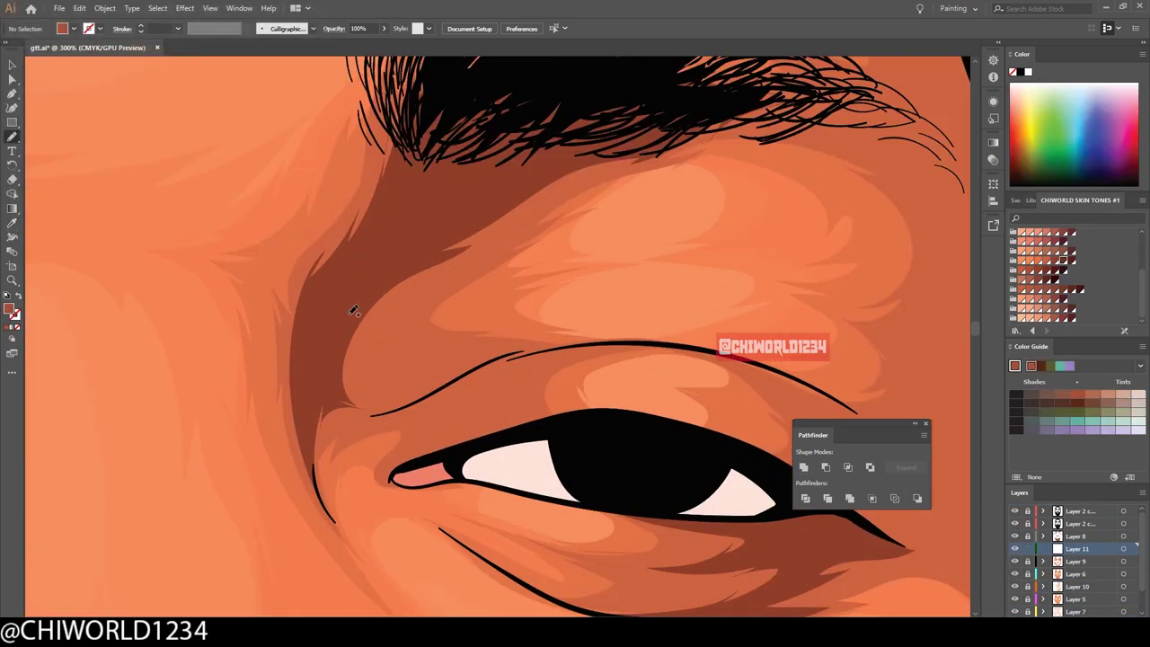
# - Warm up the new strokes' colour with two Adjust Color Balance passes
pyautogui.hotkey('ctrl', 'a')
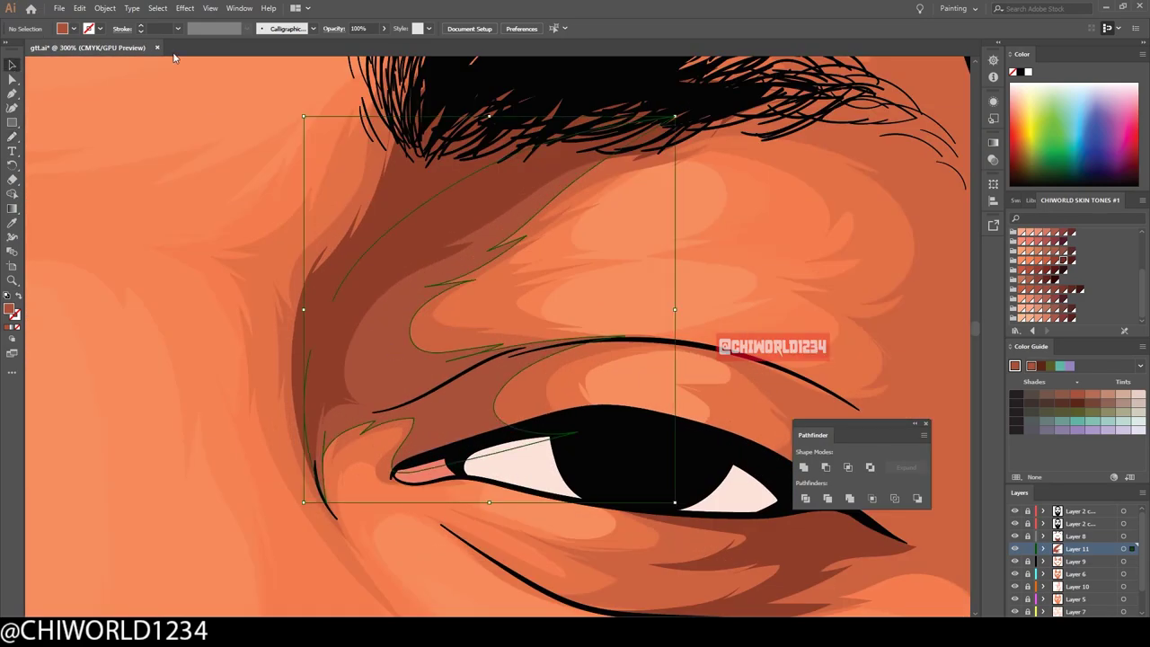
pyautogui.moveTo(115, 72); pyautogui.dragTo(115, 72)
pyautogui.moveTo(112, 107); pyautogui.dragTo(113, 90)
pyautogui.click(130, 204)
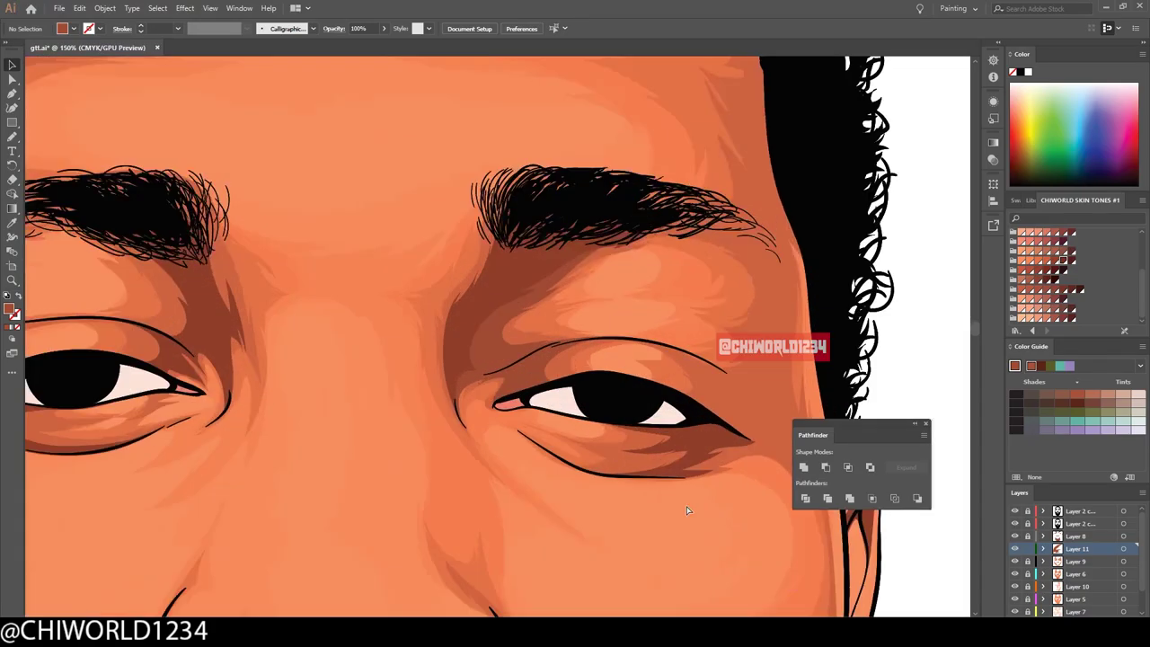
pyautogui.click(79, 8)
pyautogui.click(314, 236)
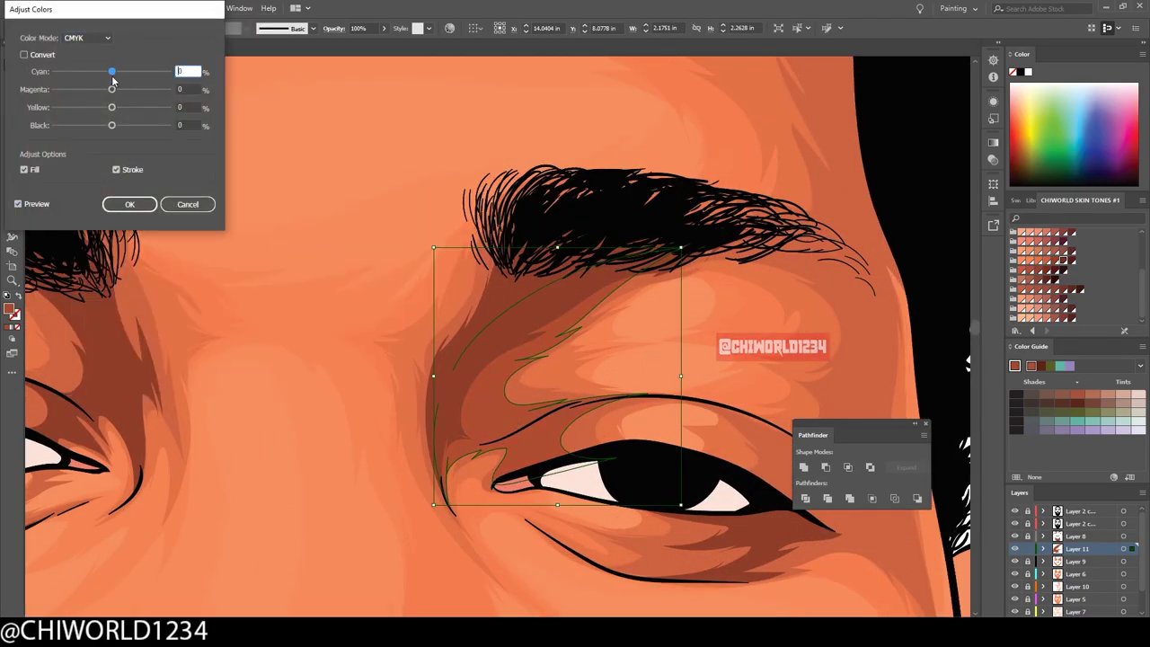
pyautogui.click(130, 204)
# - Paint thin dark brush strokes at the eye corner and along the lower eyelid
pyautogui.hotkey('ctrl', '0')
pyautogui.press('b')
pyautogui.moveTo(449, 395); pyautogui.dragTo(454, 469)
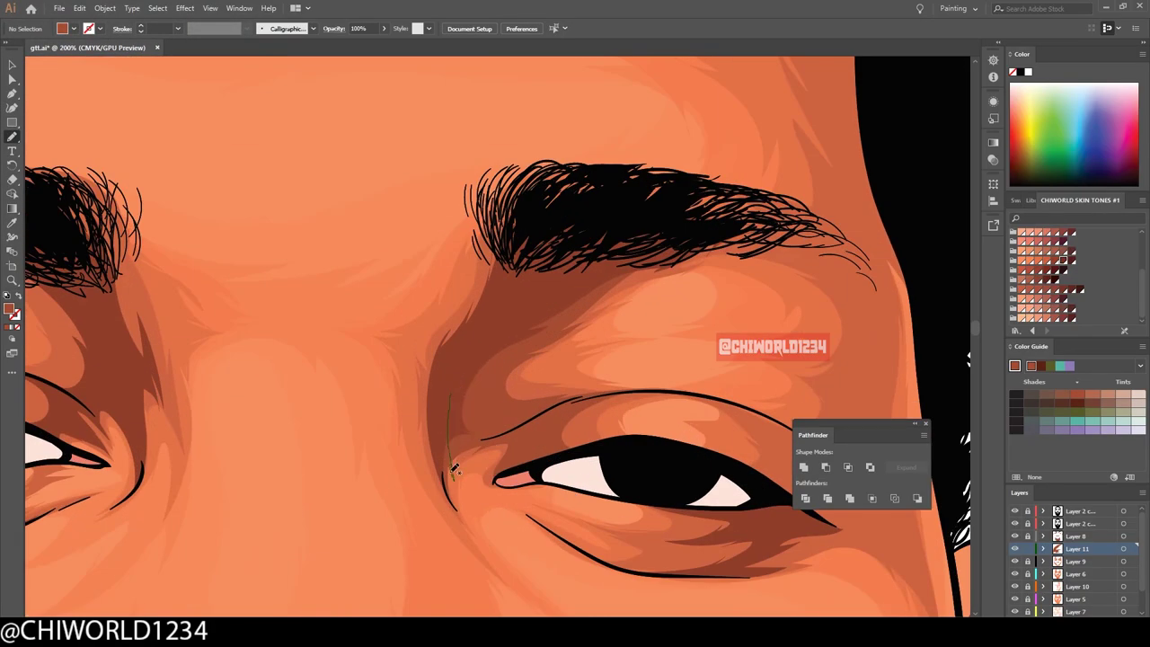
pyautogui.scroll(-2, 499, 233)
pyautogui.hscroll(-5, 667, 539)
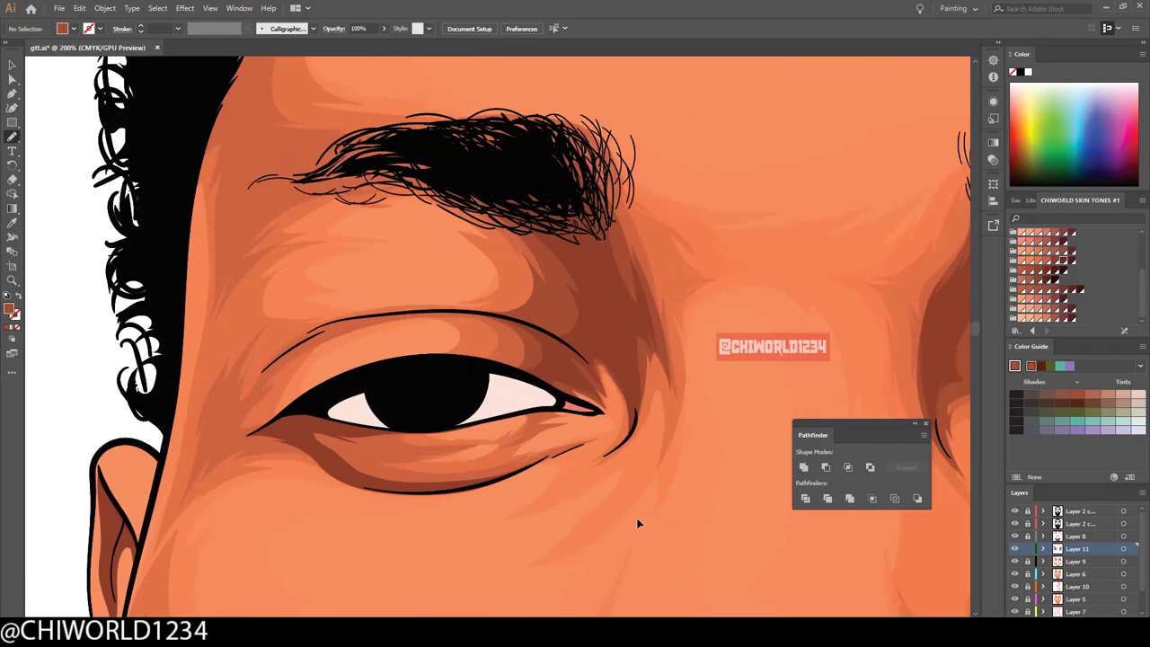
pyautogui.scroll(2, 636, 523)
pyautogui.moveTo(238, 458); pyautogui.dragTo(665, 496)
# - Zoom out to the whole portrait and paint a thin stroke under the right nostril
pyautogui.hotkey('ctrl', '0')
pyautogui.scroll(3, 422, 395)
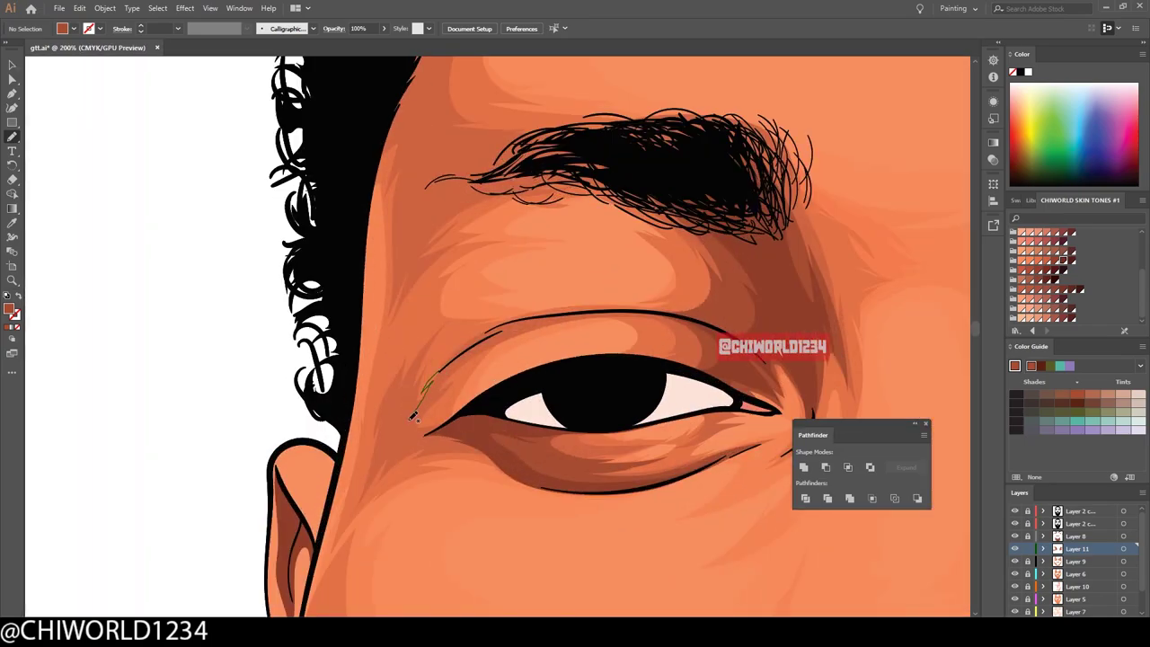
pyautogui.scroll(2, 682, 366)
pyautogui.hotkey('ctrl', '0')
pyautogui.scroll(3, 629, 296)
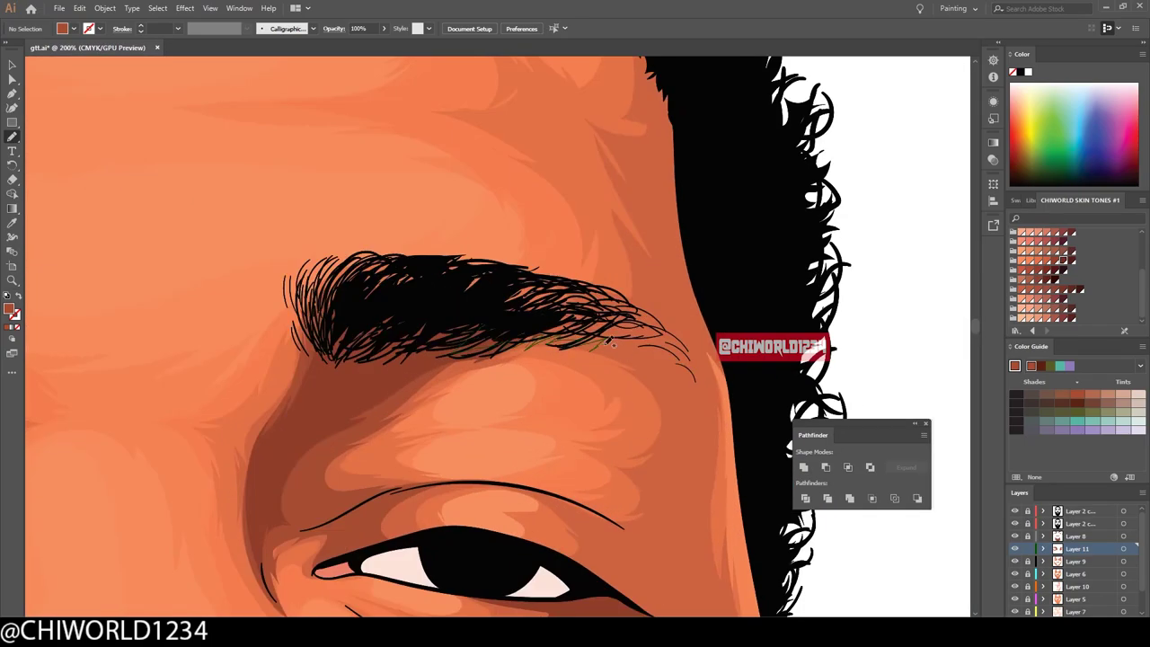
pyautogui.scroll(-2, 585, 406)
pyautogui.scroll(3, 523, 72)
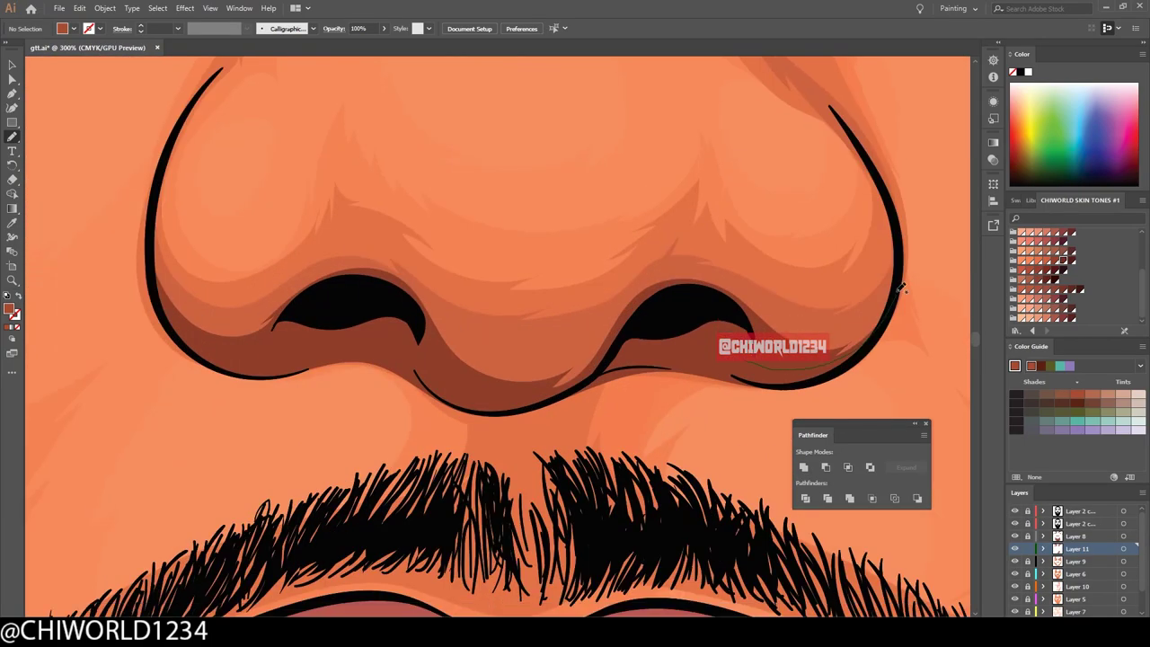
pyautogui.moveTo(410, 274); pyautogui.dragTo(635, 359)
# - Scroll through the Layers panel to review the layer stack
pyautogui.scroll(-4, 474, 291)
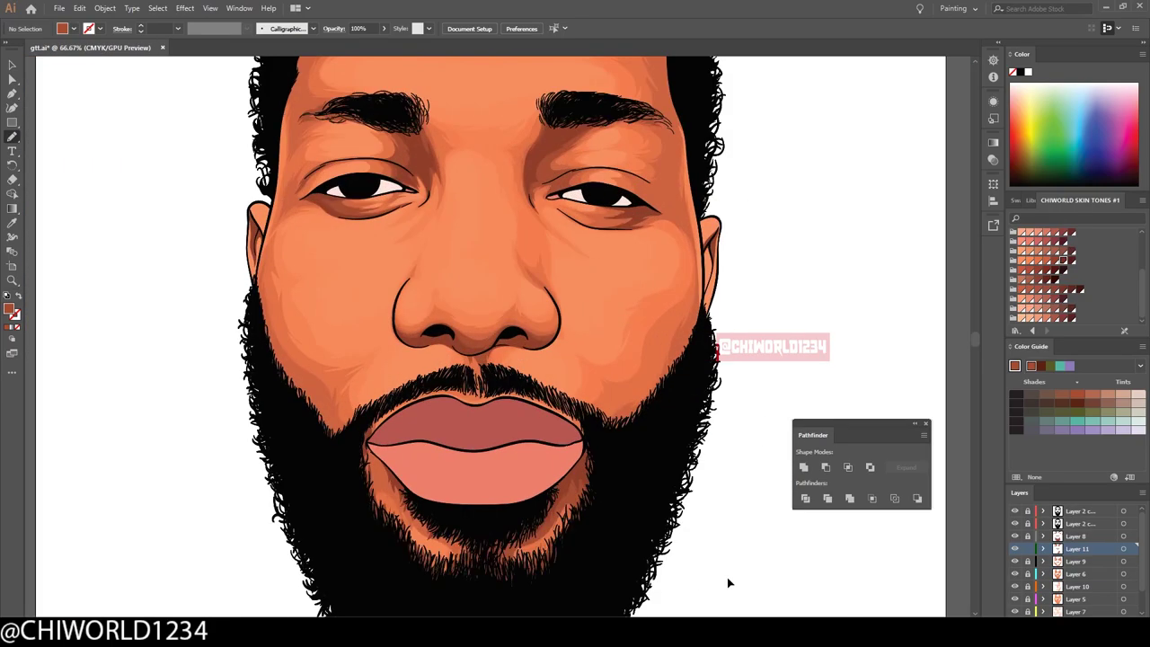
pyautogui.scroll(4, 504, 231)
pyautogui.scroll(-2, 449, 512)
pyautogui.scroll(-3, 449, 523)
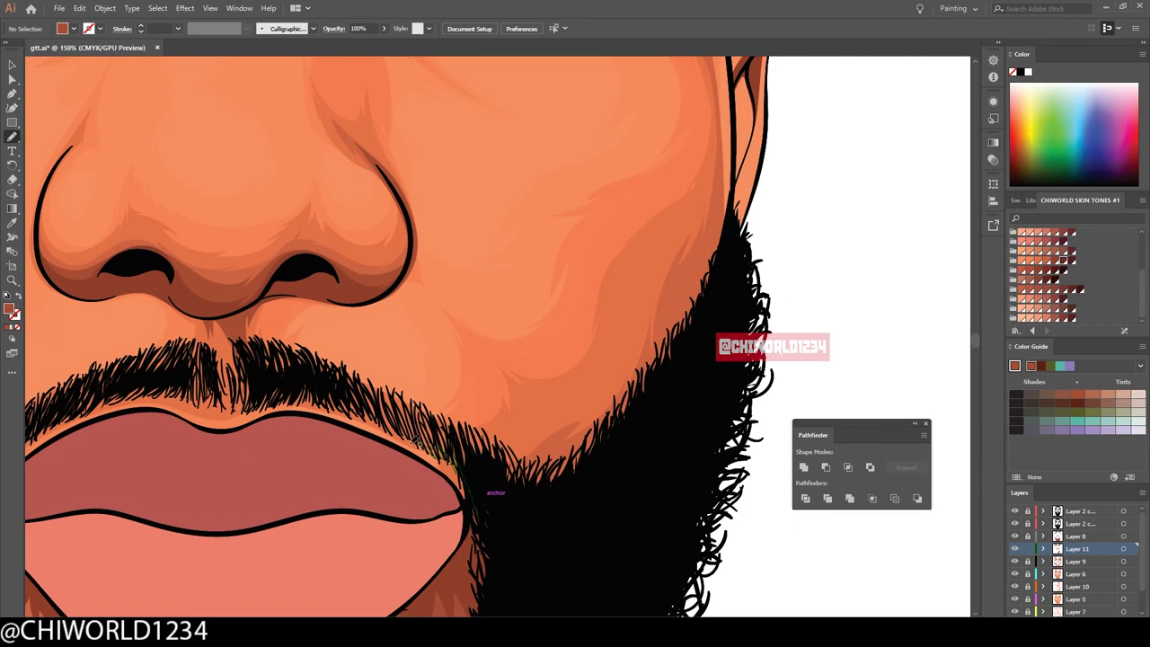
pyautogui.scroll(-2, 392, 456)
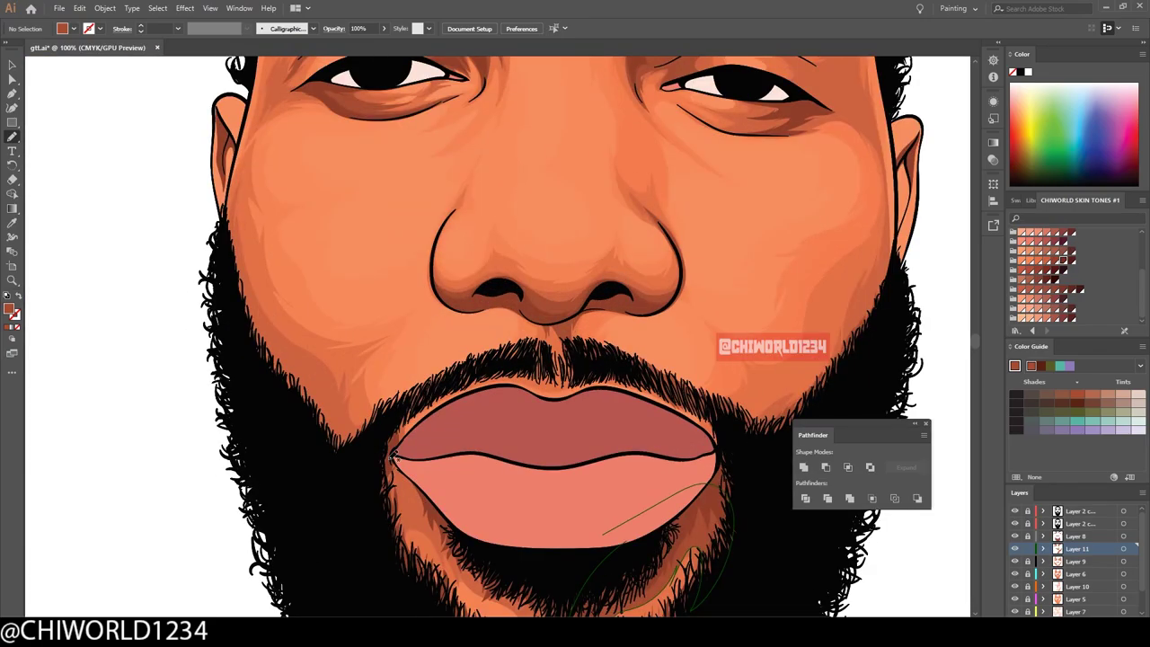
pyautogui.scroll(-1, 736, 550)
pyautogui.scroll(2, 736, 550)
pyautogui.scroll(1, 736, 550)
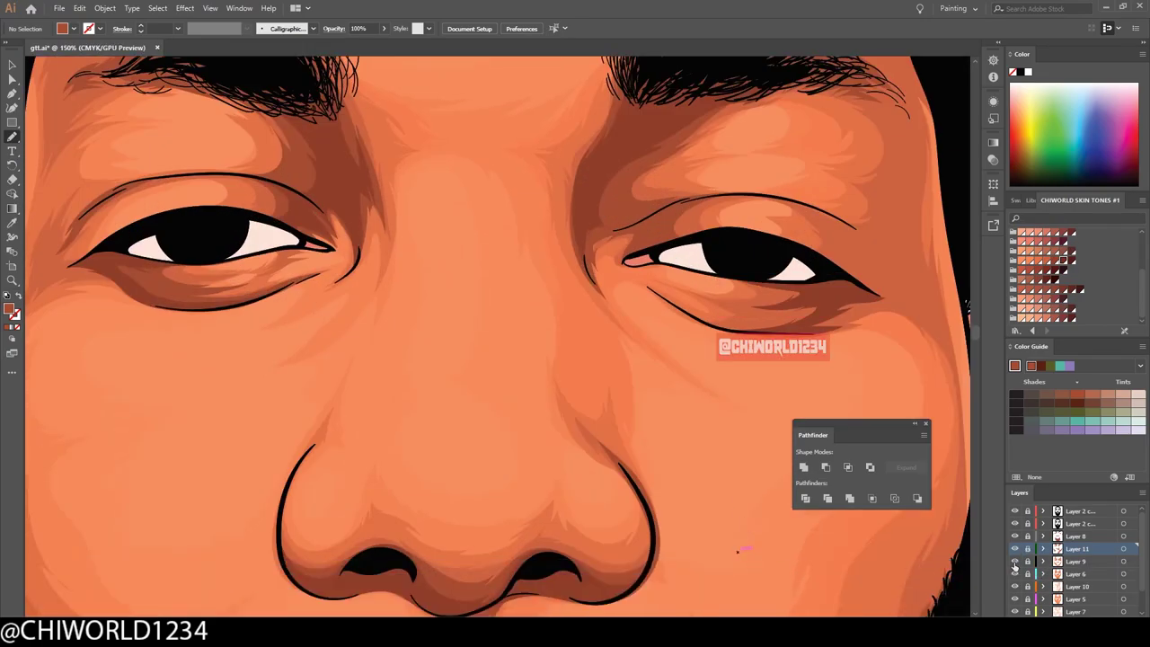
pyautogui.scroll(-1, 1014, 586)
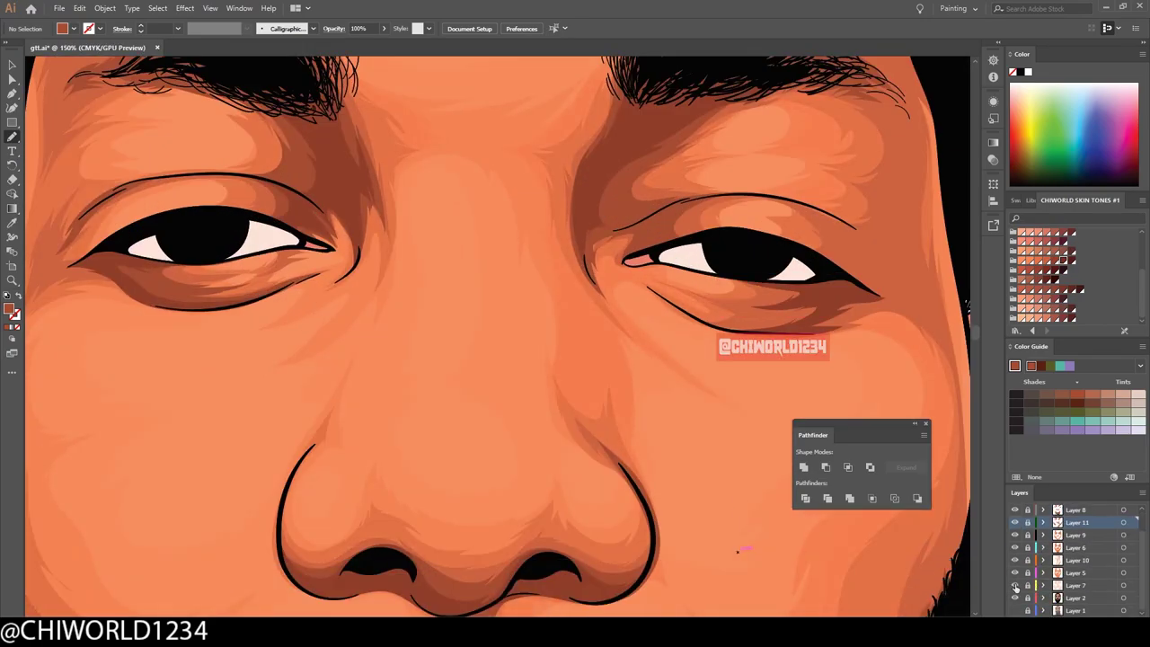
# - Make Layer 5 active and trace a shading outline down the cheek
pyautogui.click(1060, 572)
pyautogui.scroll(1, 536, 464)
pyautogui.scroll(1, 609, 492)
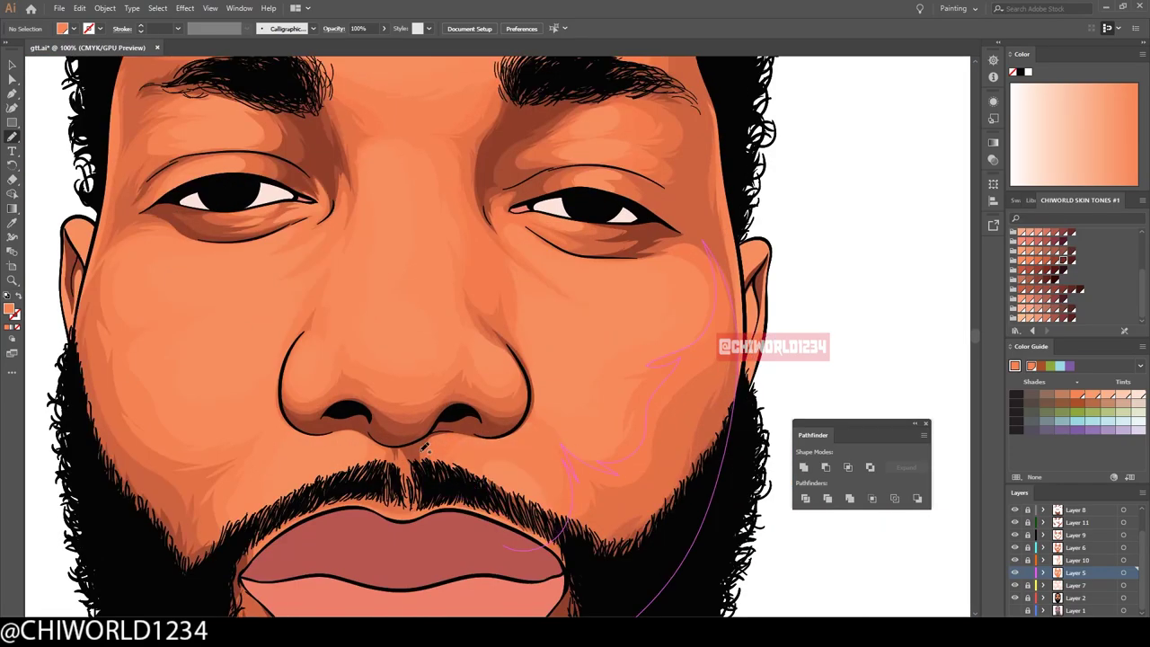
pyautogui.scroll(2, 424, 446)
pyautogui.moveTo(508, 400); pyautogui.dragTo(616, 430)
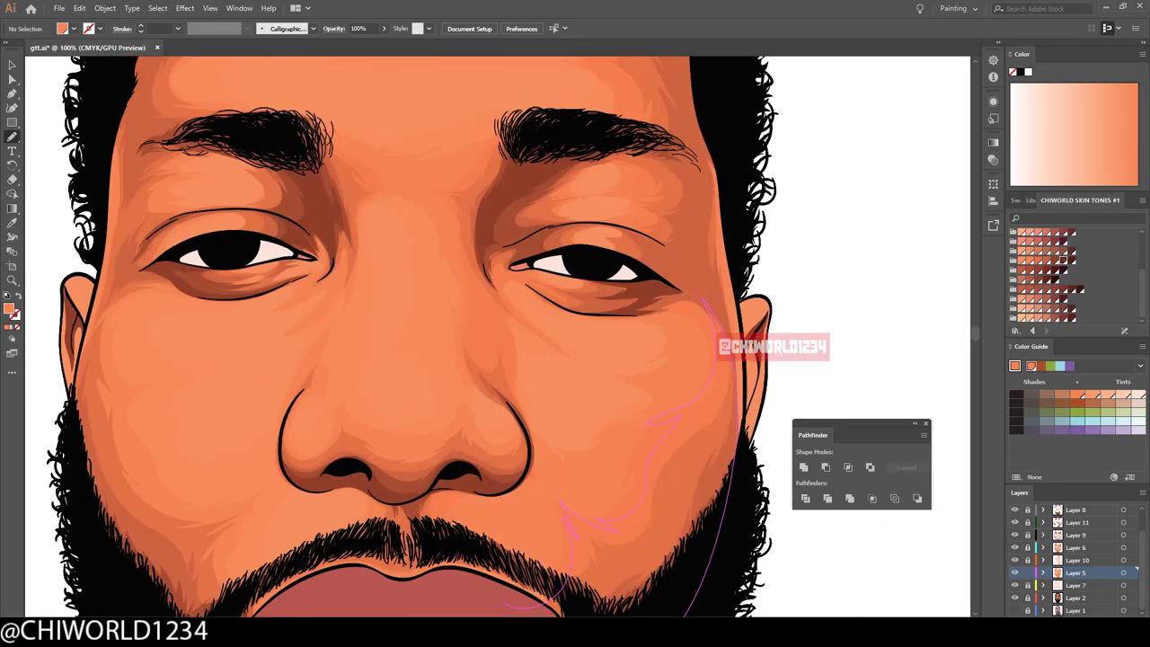
pyautogui.scroll(2, 736, 415)
pyautogui.scroll(5, 766, 501)
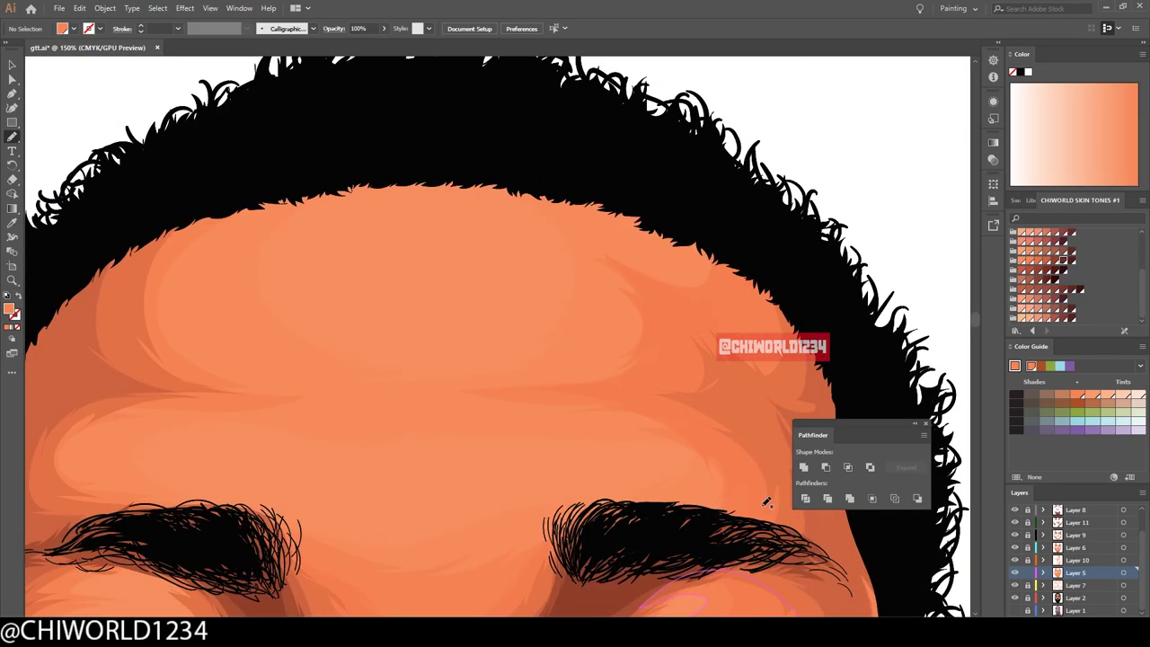
# - Fit the artboard, zoom to 100% on the nose and mouth, and scroll the Layers panel
pyautogui.hotkey('ctrl', '0')
pyautogui.hotkey('ctrl', '1')
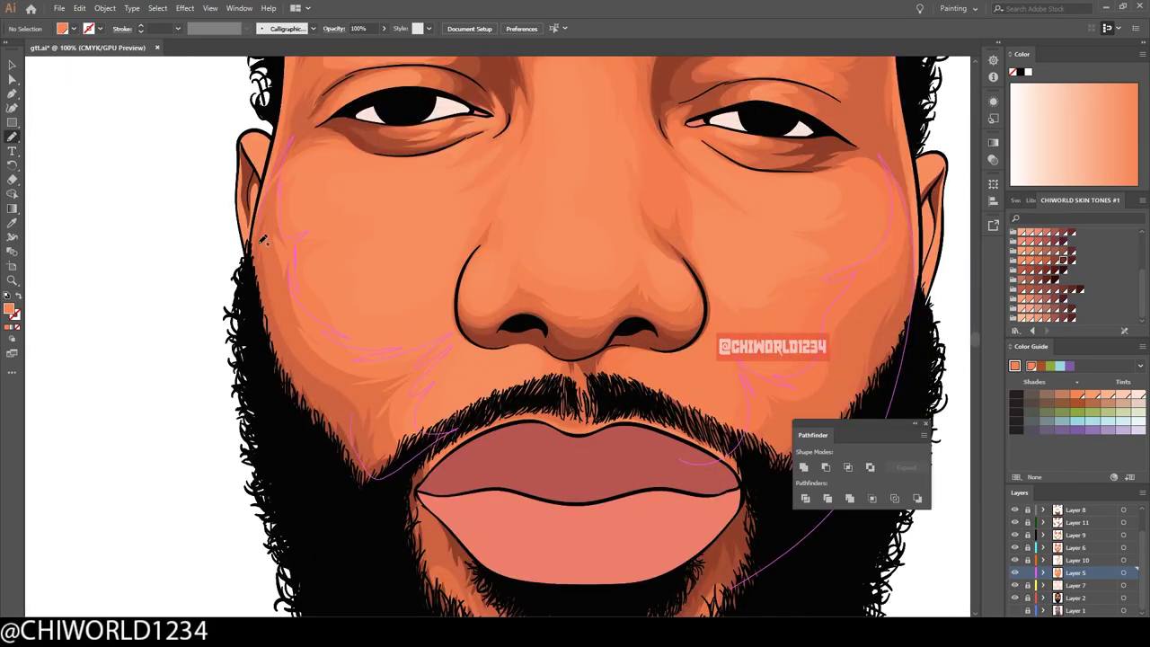
pyautogui.scroll(-3, 541, 268)
pyautogui.scroll(4, 540, 268)
pyautogui.scroll(-4, 540, 268)
pyautogui.scroll(-2, 705, 562)
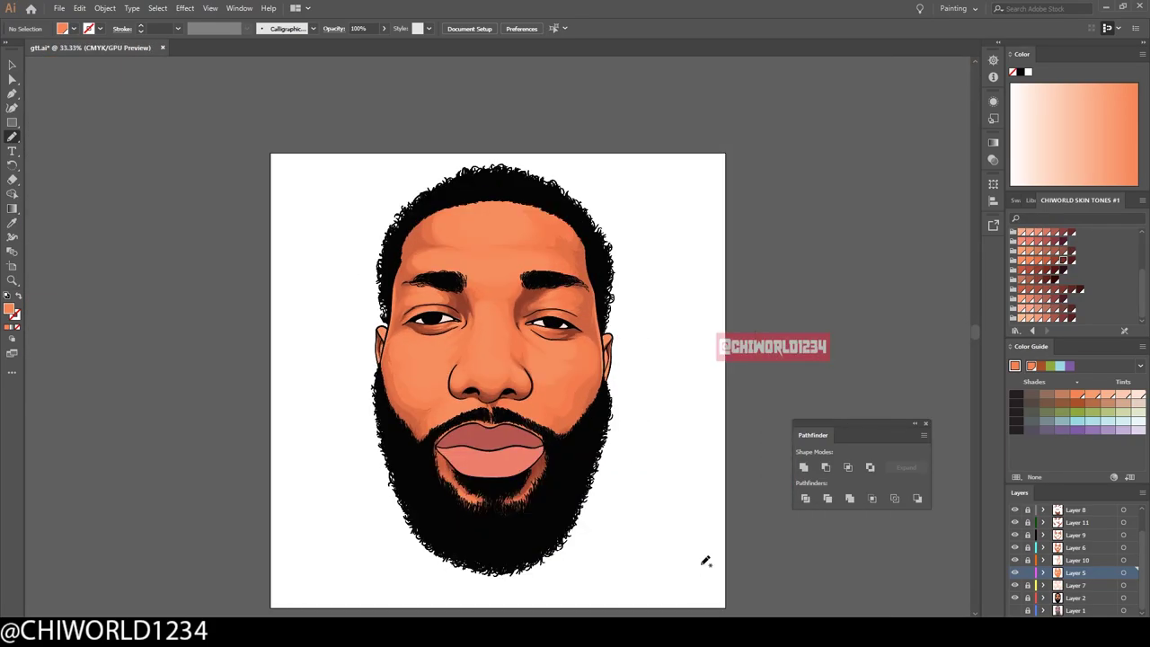
pyautogui.scroll(-1, 709, 562)
pyautogui.scroll(4, 709, 561)
pyautogui.scroll(-3, 709, 562)
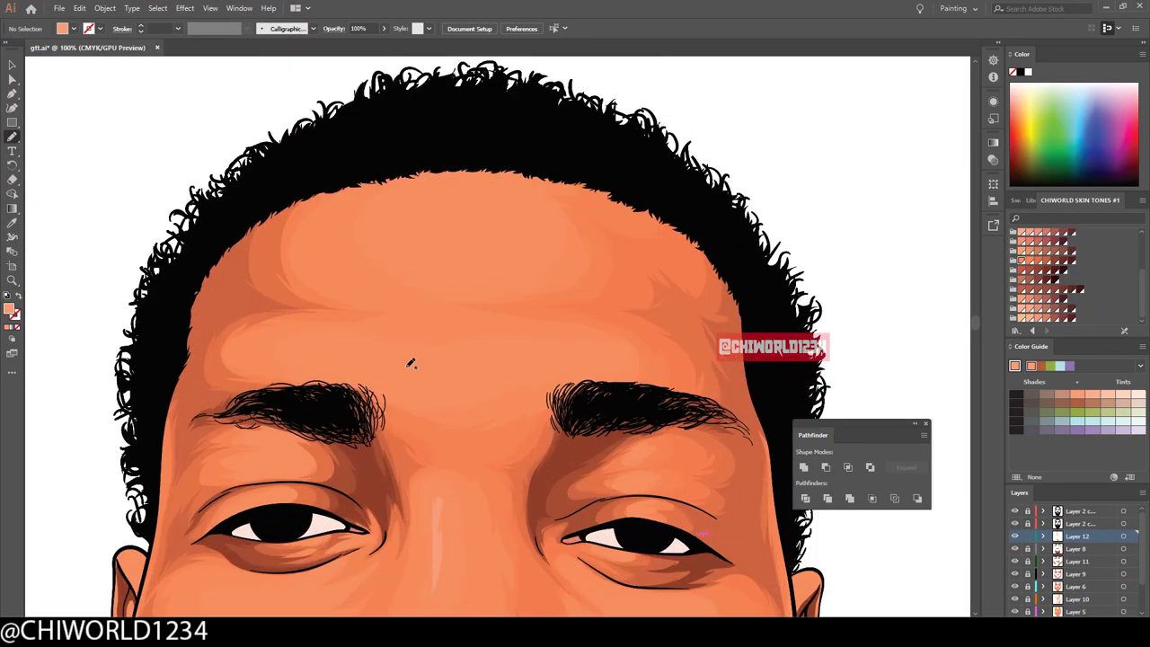
# - Paint two pale forehead highlights and a dark shading shape below the lower lip
pyautogui.moveTo(411, 361); pyautogui.dragTo(526, 377)
pyautogui.moveTo(405, 270); pyautogui.dragTo(449, 238)
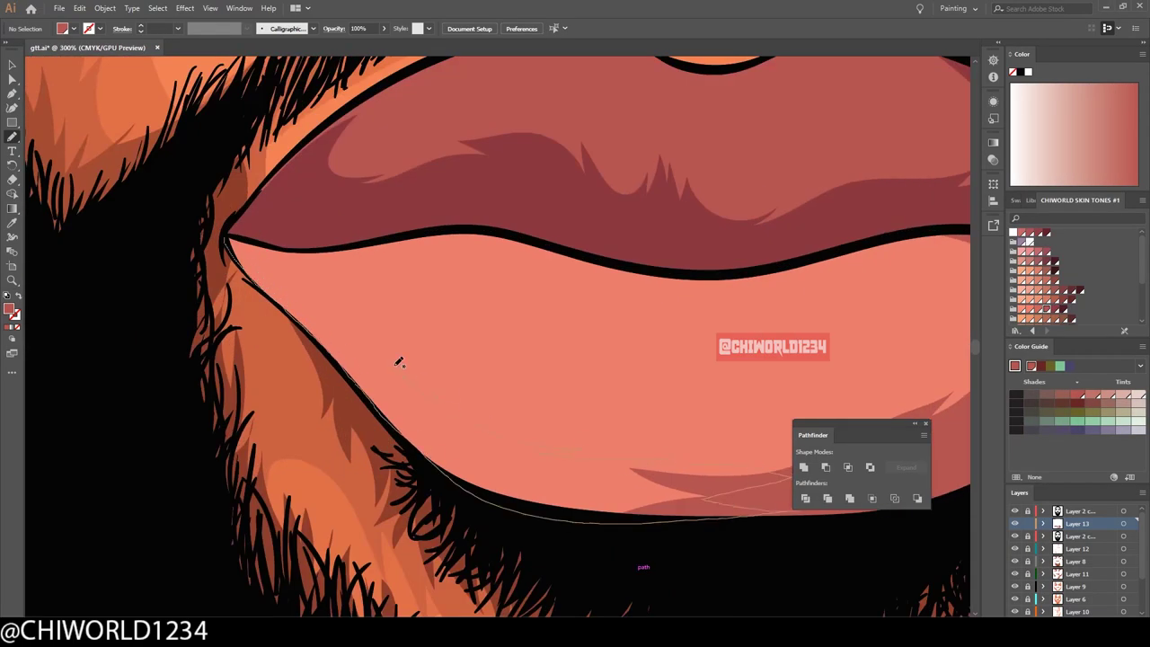
pyautogui.moveTo(399, 361); pyautogui.dragTo(261, 264)
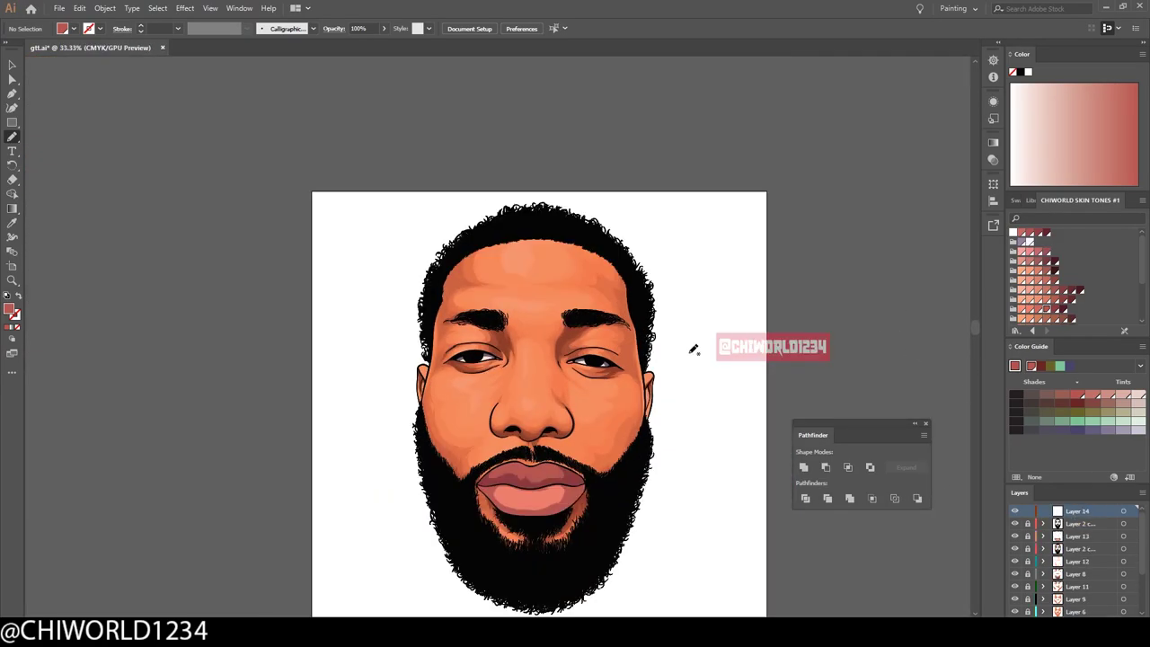
# - Save the file and load the Neutrals gradient swatch library
pyautogui.hotkey('ctrl', 's')
pyautogui.click(305, 324)
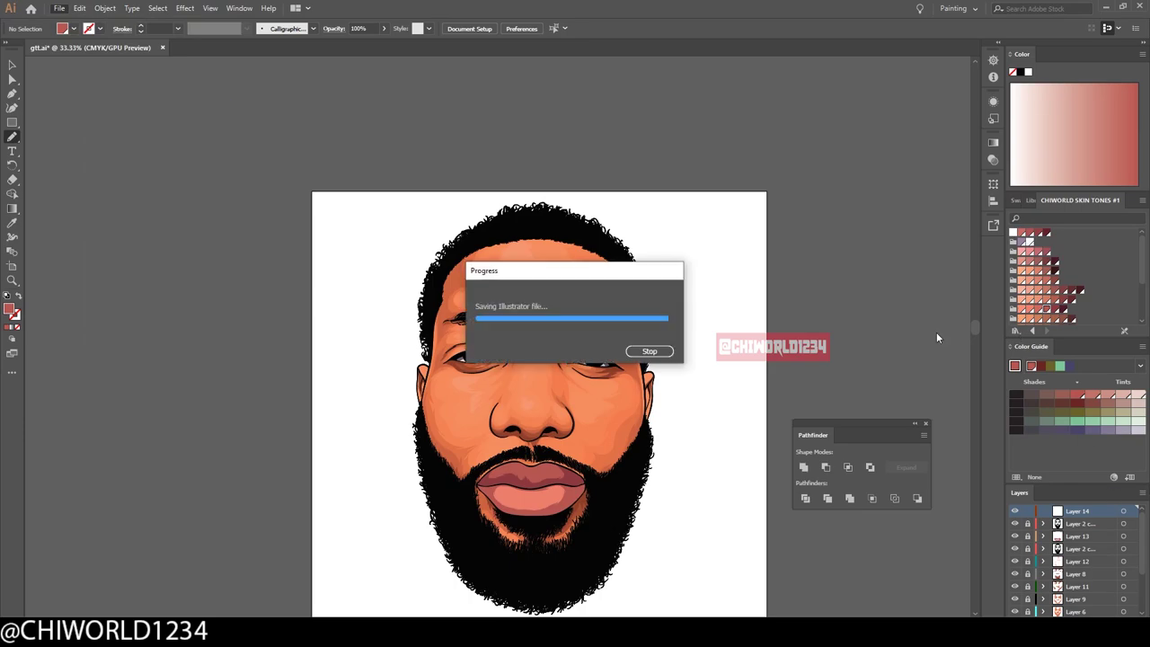
pyautogui.click(1016, 331)
pyautogui.click(1038, 241)
# - Set up a grey-to-black gradient with adjusted stops and apply it to the stroke
pyautogui.click(992, 142)
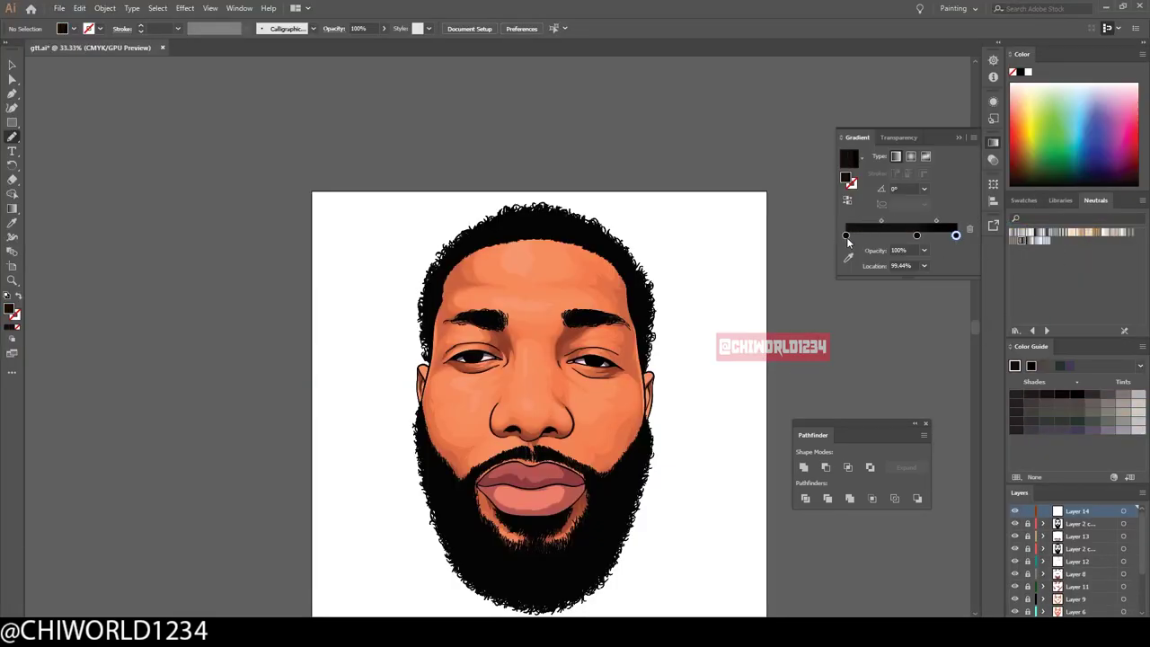
pyautogui.moveTo(875, 235); pyautogui.dragTo(926, 223)
pyautogui.doubleClick(907, 236)
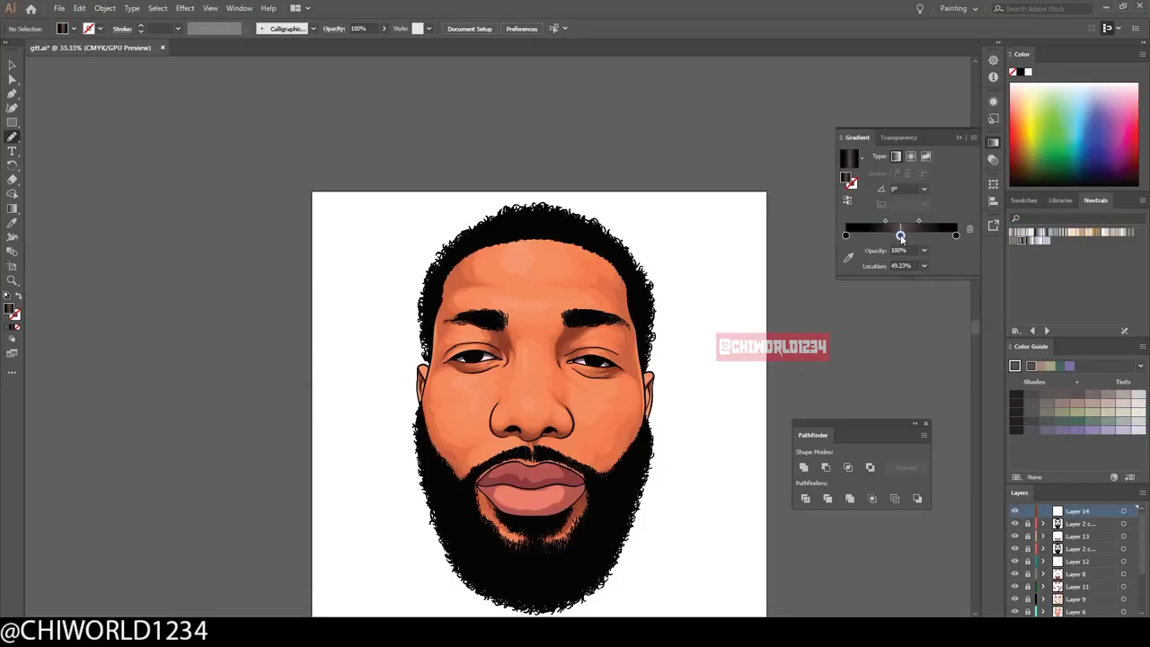
pyautogui.doubleClick(901, 235)
pyautogui.hotkey('shift', 'x')
# - Paint thin grey gradient highlight strands across the black beard with the Paintbrush
pyautogui.hotkey('ctrl', '1')
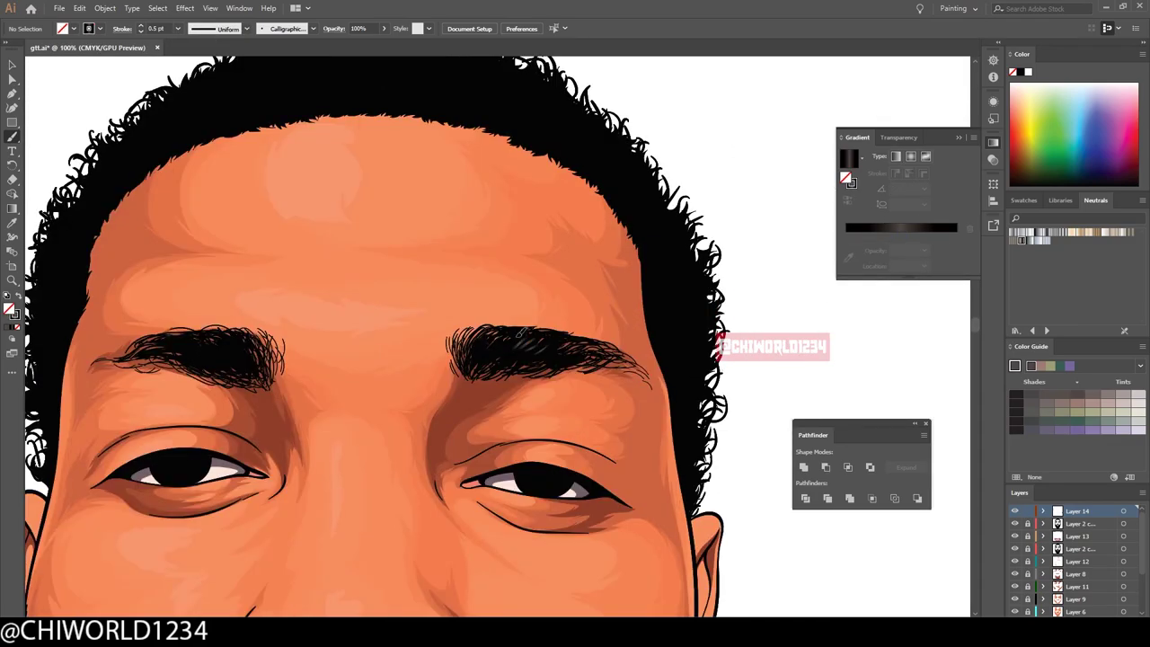
pyautogui.hotkey('ctrl', '-')
pyautogui.scroll(-5, 359, 476)
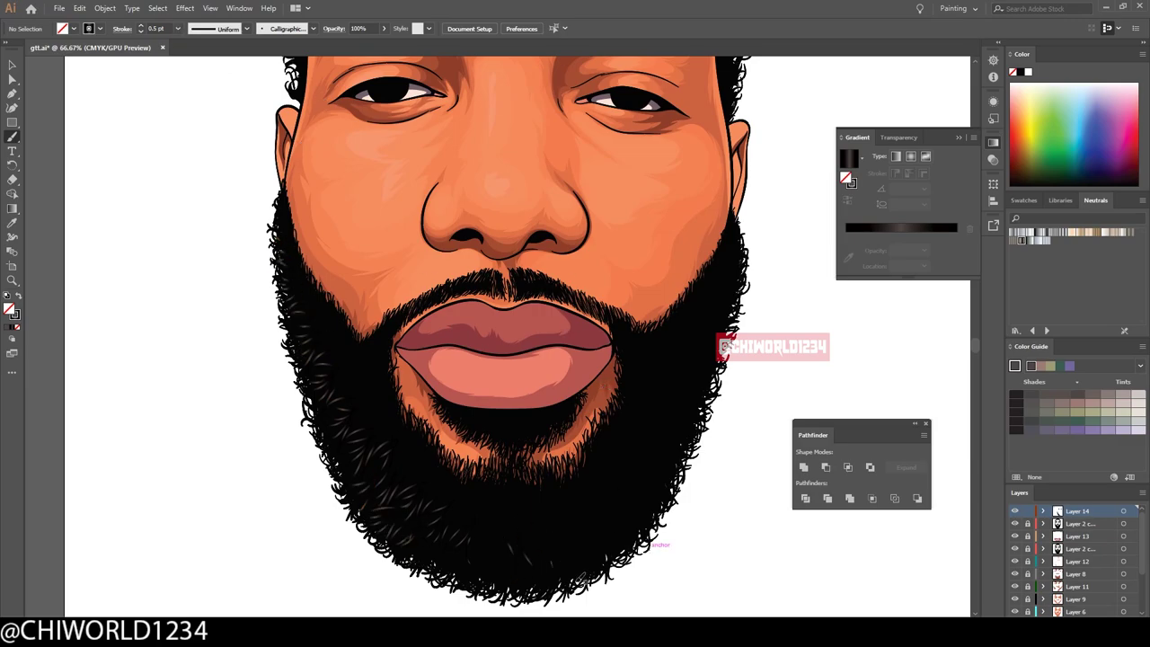
pyautogui.press('b')
pyautogui.hotkey('ctrl', '+')
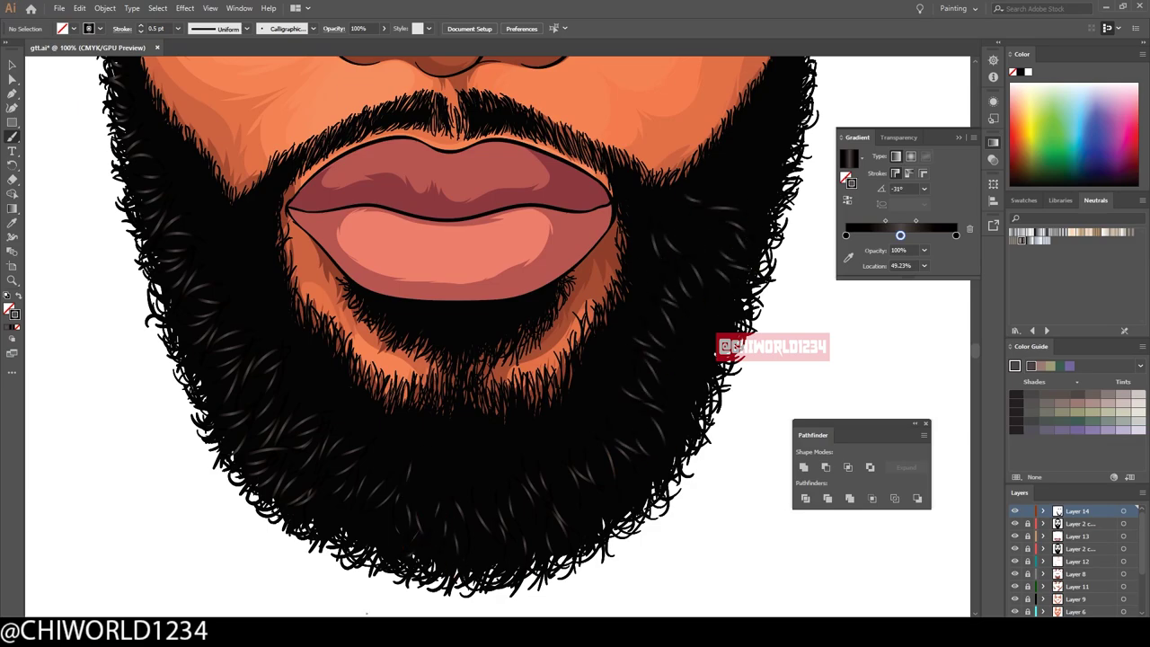
pyautogui.hotkey('ctrl', '-')
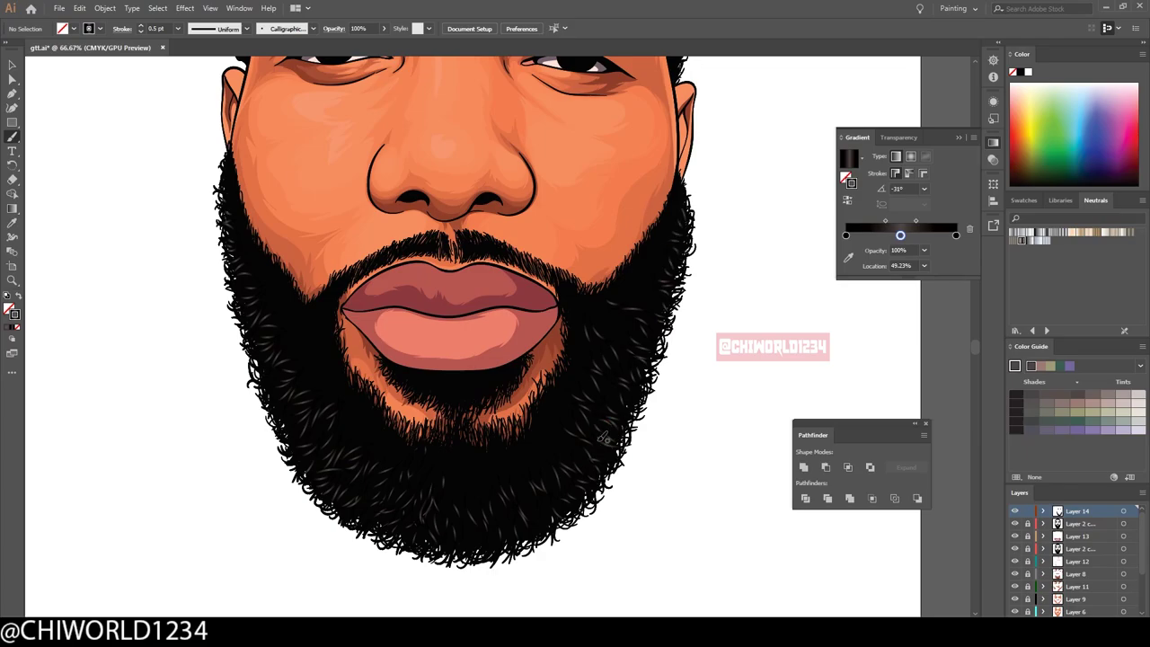
pyautogui.scroll(2, 401, 460)
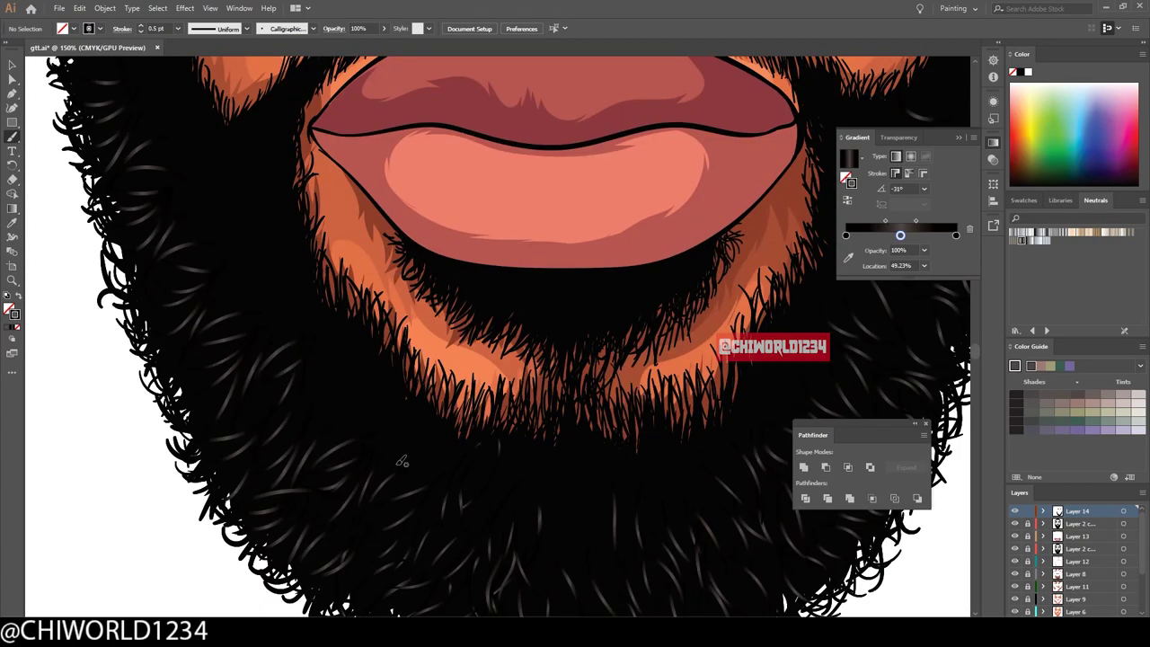
pyautogui.hotkey('ctrl', '-')
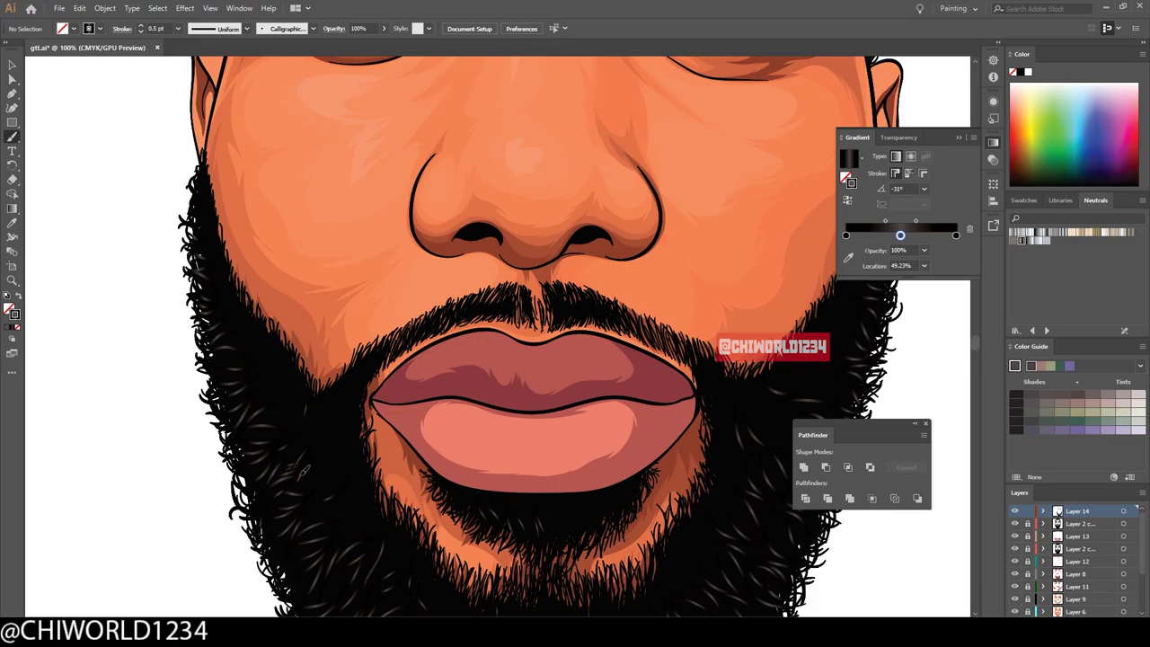
pyautogui.scroll(-1, 266, 543)
pyautogui.hotkey('ctrl', '-')
pyautogui.scroll(5, 640, 362)
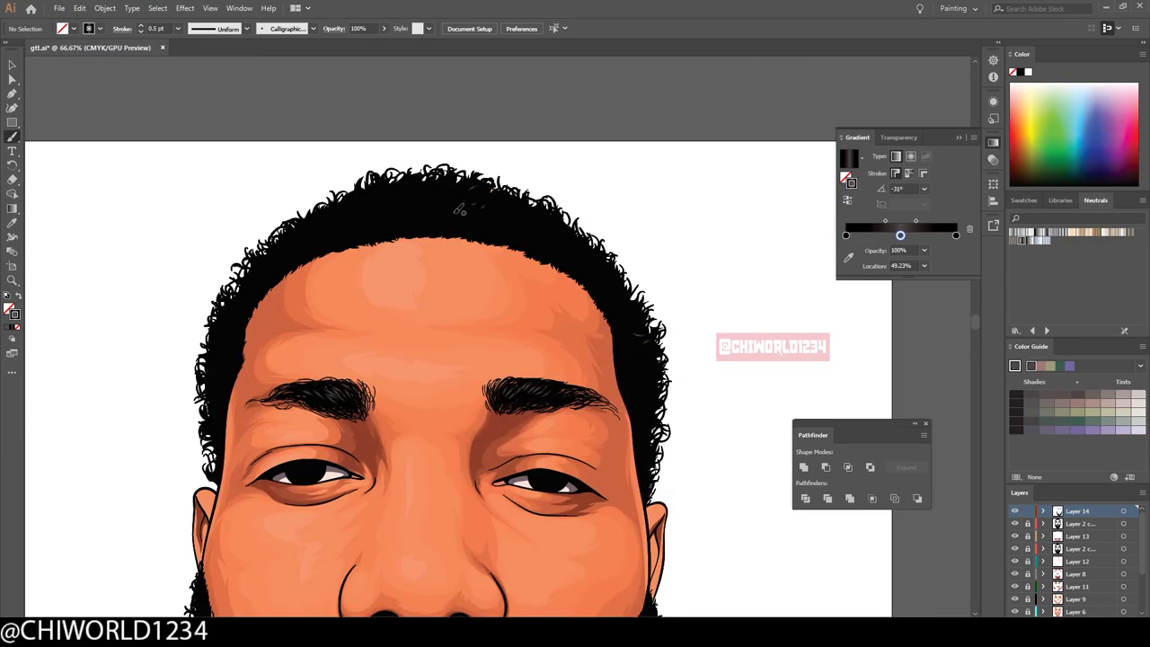
# - Select the hair strands at the top of the head and fit the portrait in view
pyautogui.scroll(2, 223, 511)
pyautogui.press('v')
pyautogui.moveTo(256, 167); pyautogui.dragTo(501, 219)
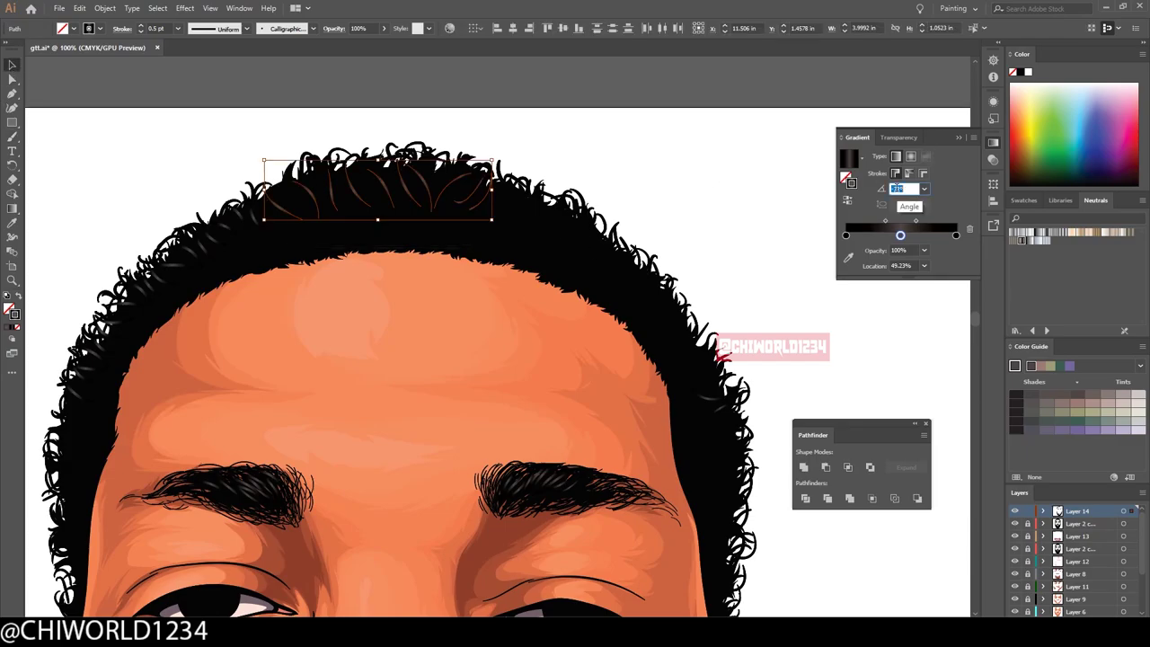
pyautogui.hotkey('ctrl', '0')
pyautogui.scroll(2, 662, 269)
# - Add a new layer and paint a dark purple-grey shading stroke near the eye
pyautogui.hotkey('ctrl', 'l')
pyautogui.doubleClick(847, 178)
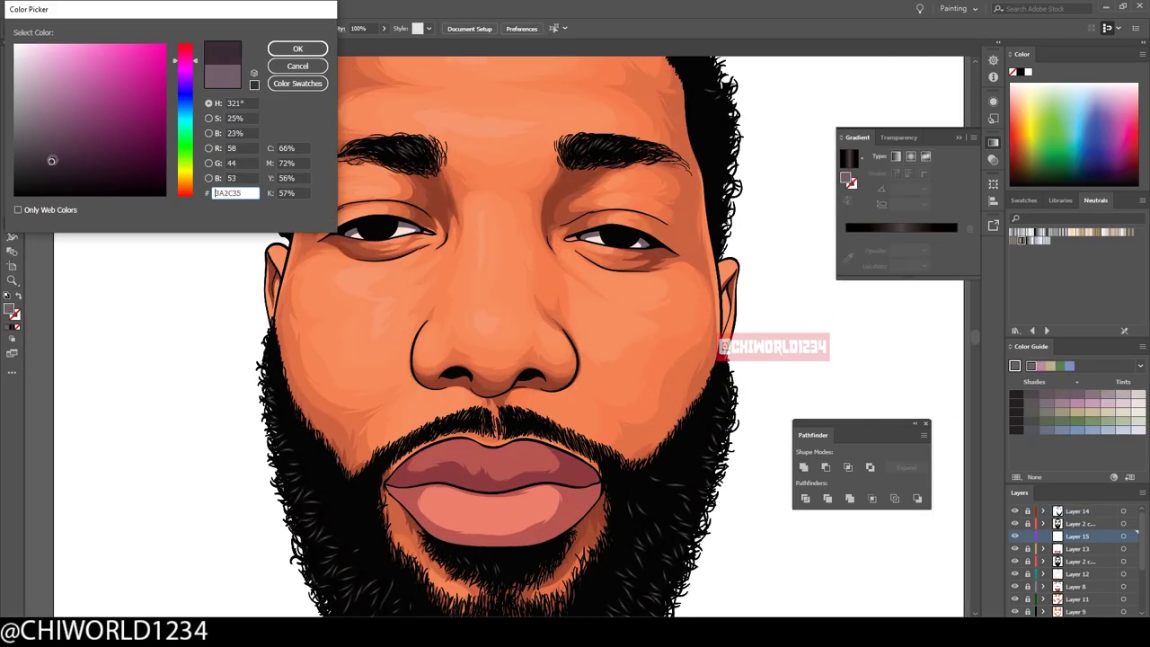
pyautogui.click(303, 45)
pyautogui.click(11, 136)
pyautogui.scroll(5, 574, 359)
pyautogui.moveTo(692, 420); pyautogui.dragTo(559, 437)
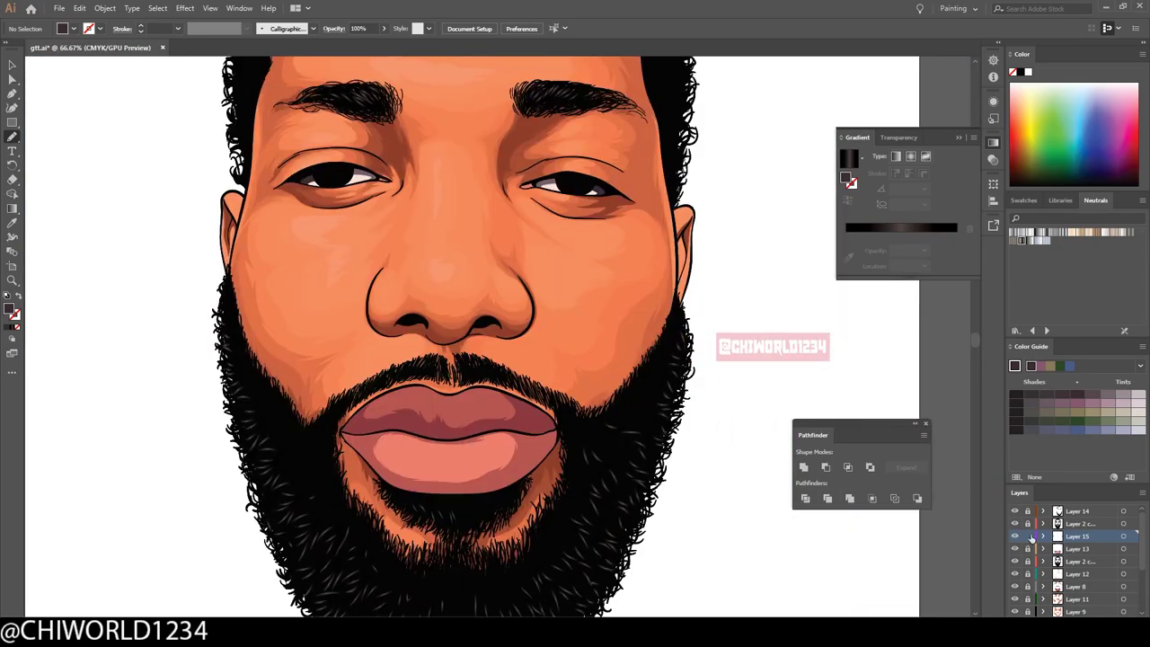
# - Add another layer, pick a dark reddish CHIWORLD SKIN TONES #1 swatch, and shade below the lower lip
pyautogui.click(1015, 330)
pyautogui.click(961, 234)
pyautogui.click(1061, 268)
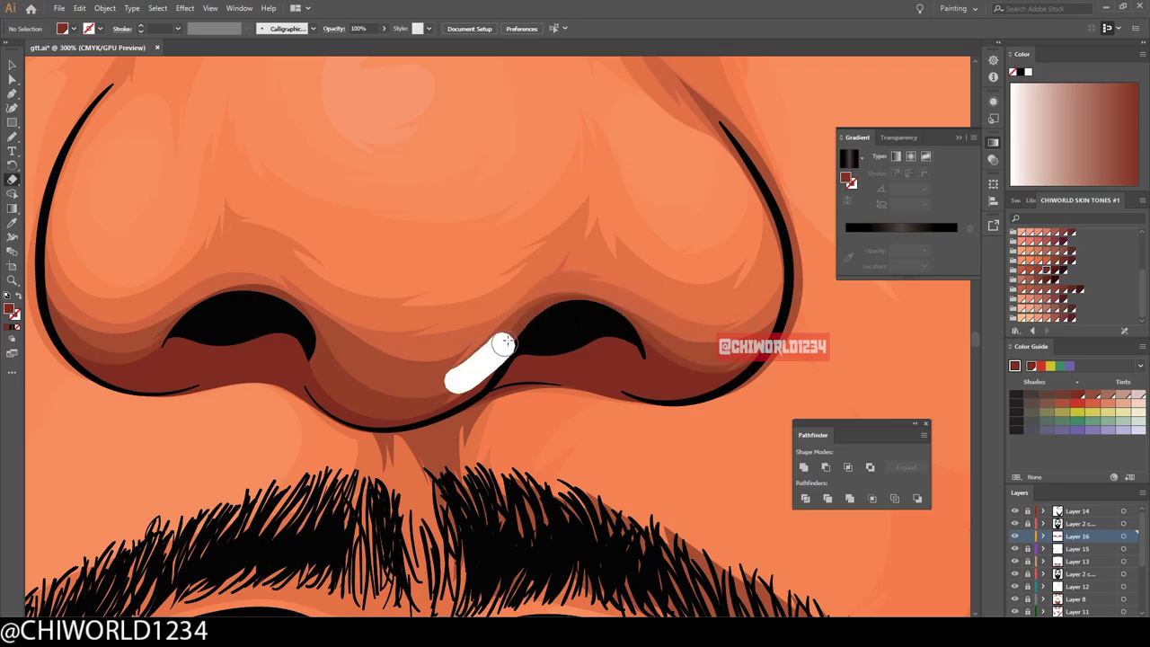
pyautogui.scroll(-4, 503, 341)
pyautogui.press('b')
pyautogui.scroll(3, 655, 310)
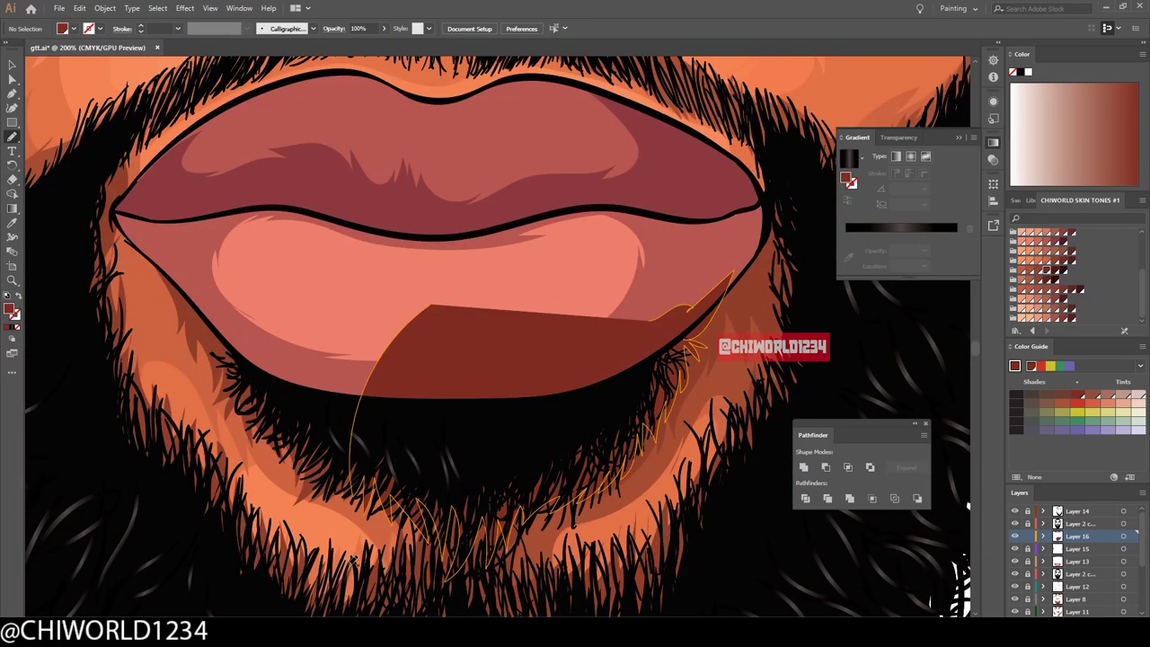
pyautogui.scroll(-1, 922, 558)
pyautogui.moveTo(641, 314); pyautogui.dragTo(554, 506)
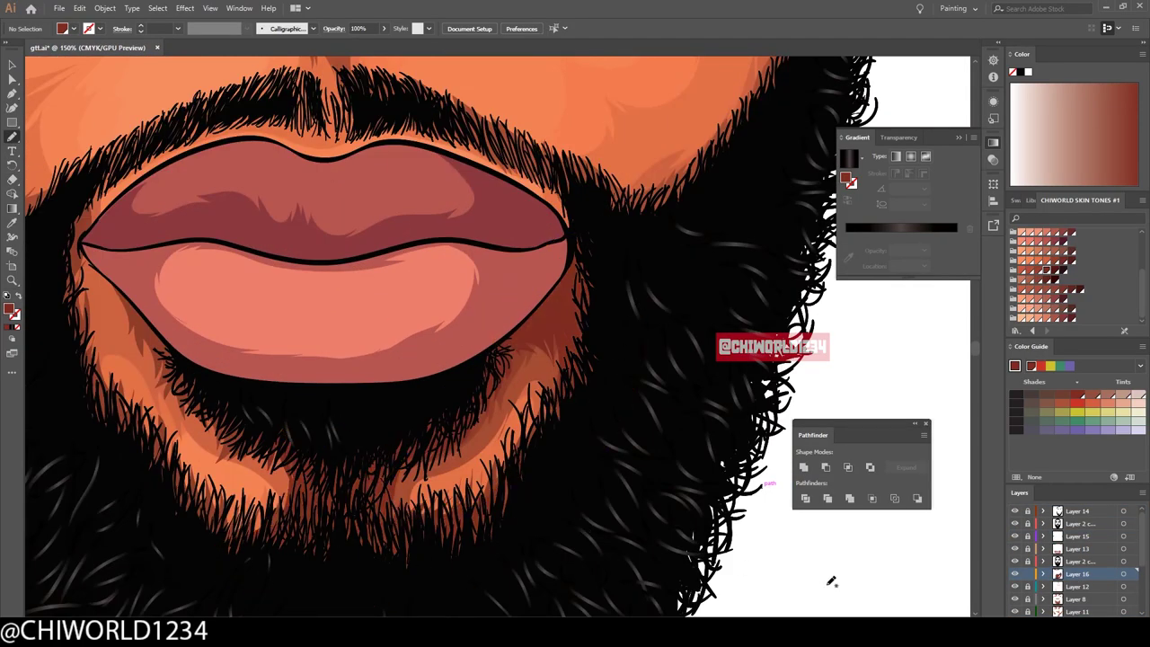
# - Paint reddish shading at the eye's lower corner
pyautogui.scroll(-5, 831, 581)
pyautogui.scroll(6, 526, 269)
pyautogui.scroll(1, 473, 315)
pyautogui.scroll(1, 938, 260)
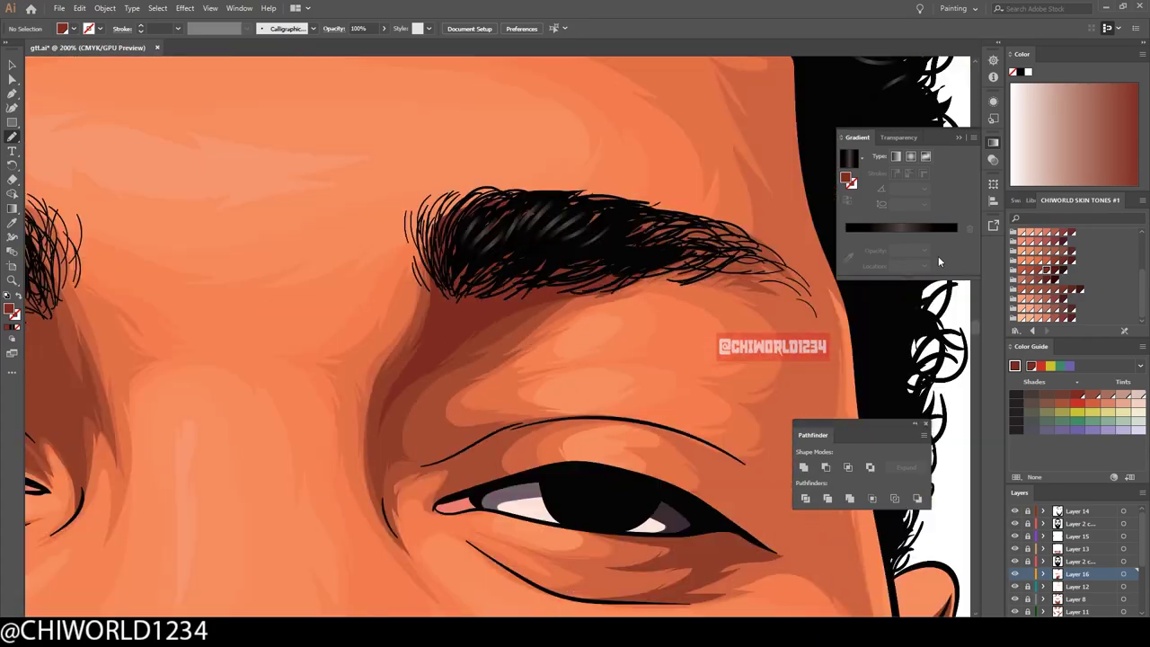
pyautogui.scroll(-5, 937, 260)
pyautogui.scroll(6, 751, 362)
pyautogui.moveTo(305, 388); pyautogui.dragTo(359, 464)
pyautogui.scroll(-5, 718, 544)
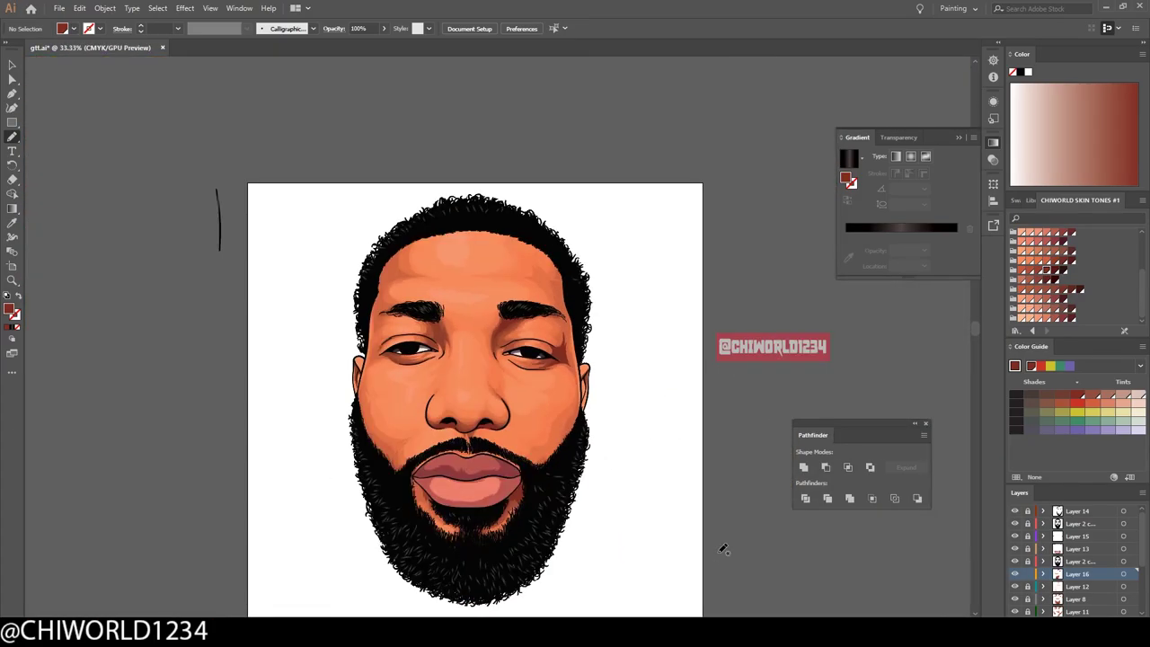
pyautogui.scroll(1, 713, 551)
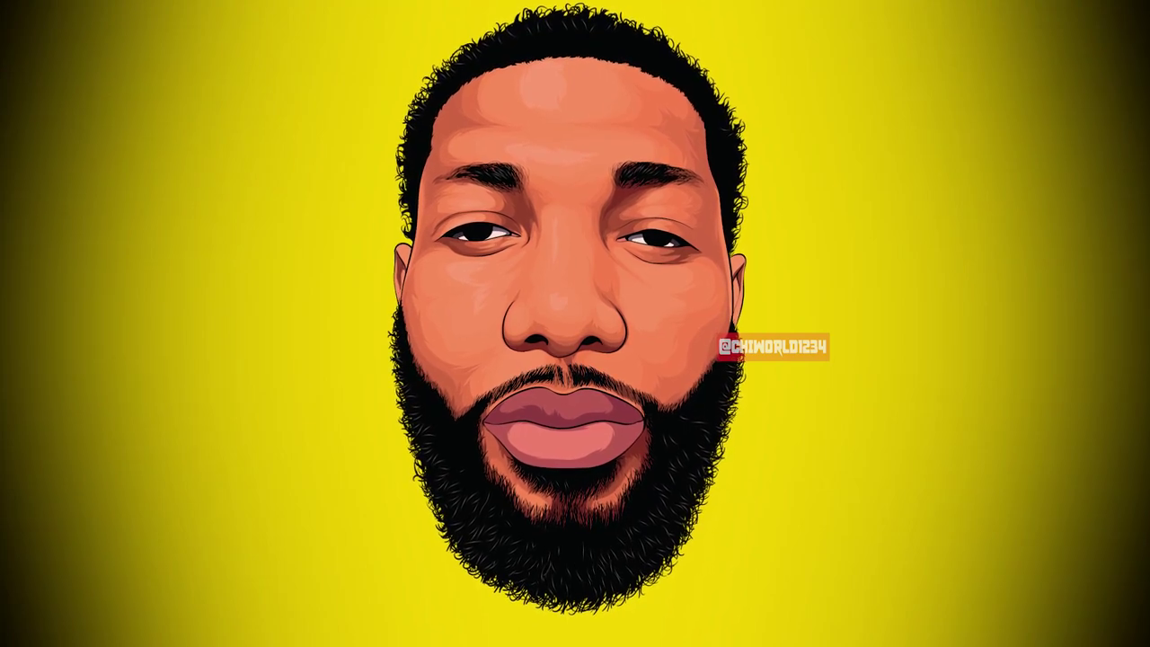